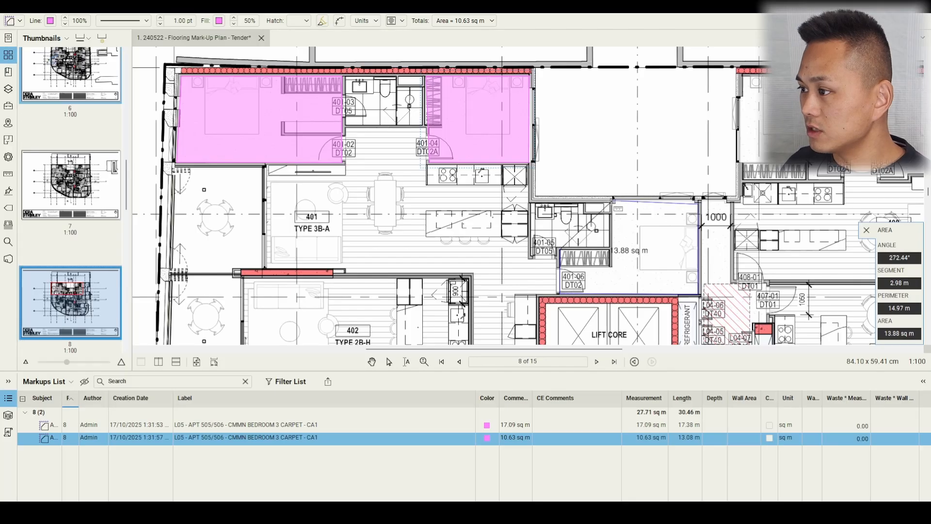
- Finish the roughly 12.4 sq m bedroom area beside the lift core and trace apartment 401's living/dining floor as an area of about 44.75 sq m
click(613, 251)
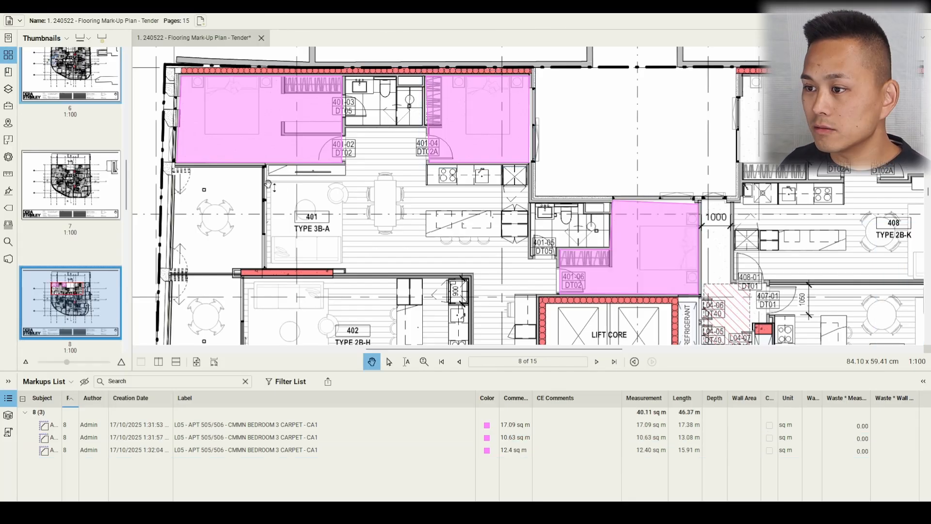
click(266, 168)
click(267, 268)
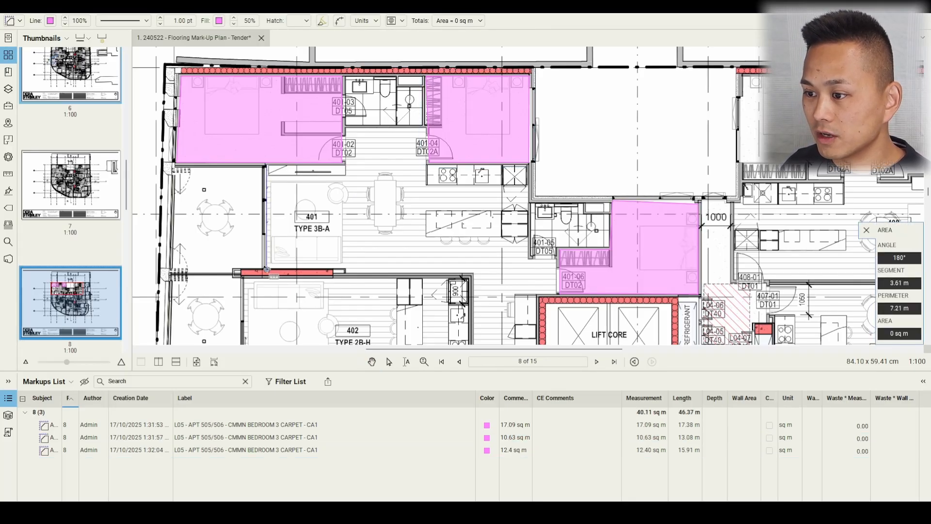
click(346, 269)
click(467, 321)
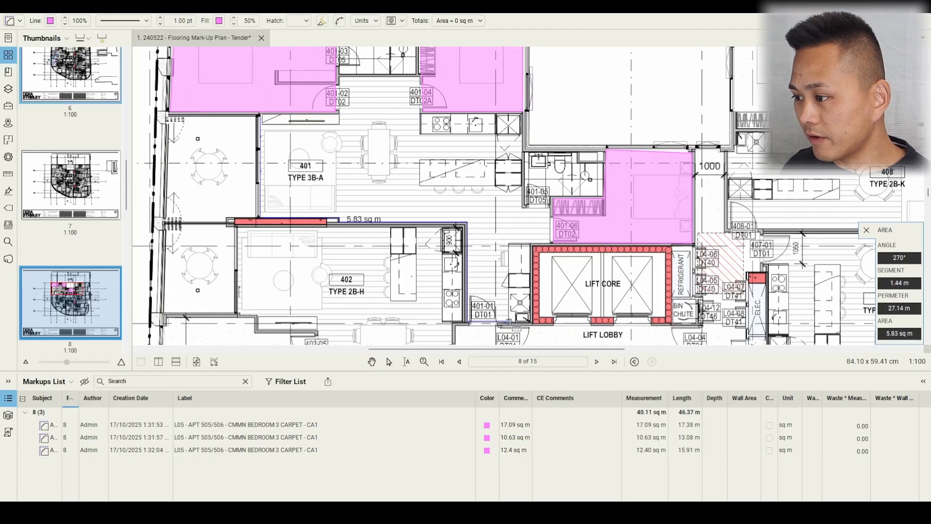
click(509, 321)
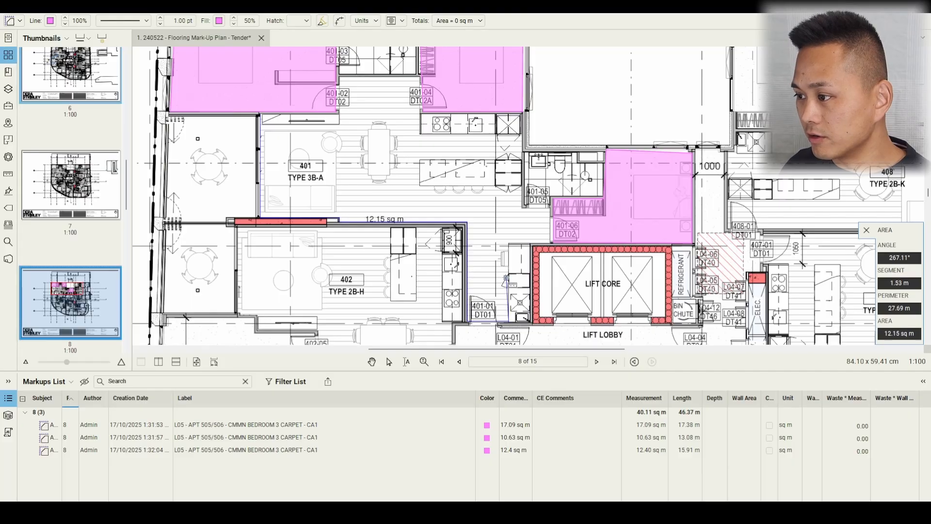
click(509, 274)
click(530, 274)
click(531, 244)
click(552, 243)
click(552, 208)
click(522, 209)
click(523, 114)
click(421, 114)
click(420, 76)
click(338, 76)
double_click(339, 114)
key(Escape)
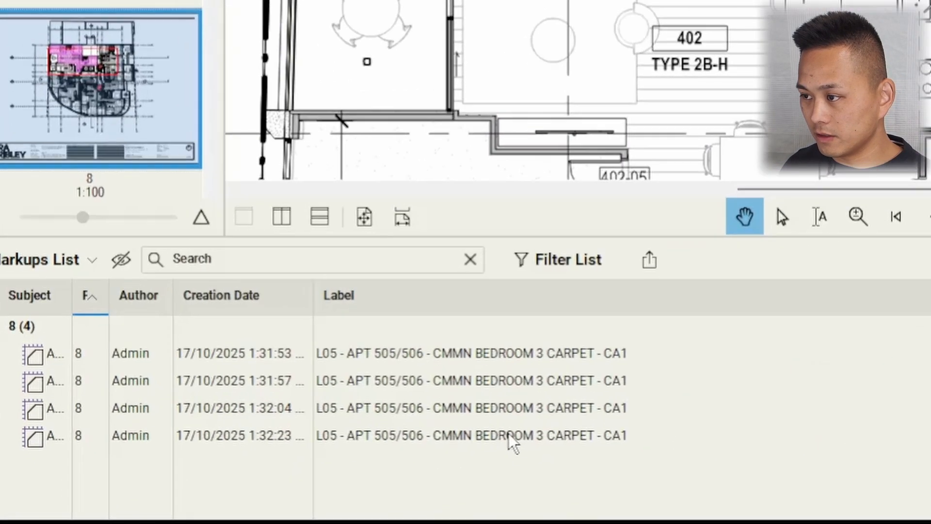
drag(617, 55, 619, 108)
scroll(619, 104, down, 1)
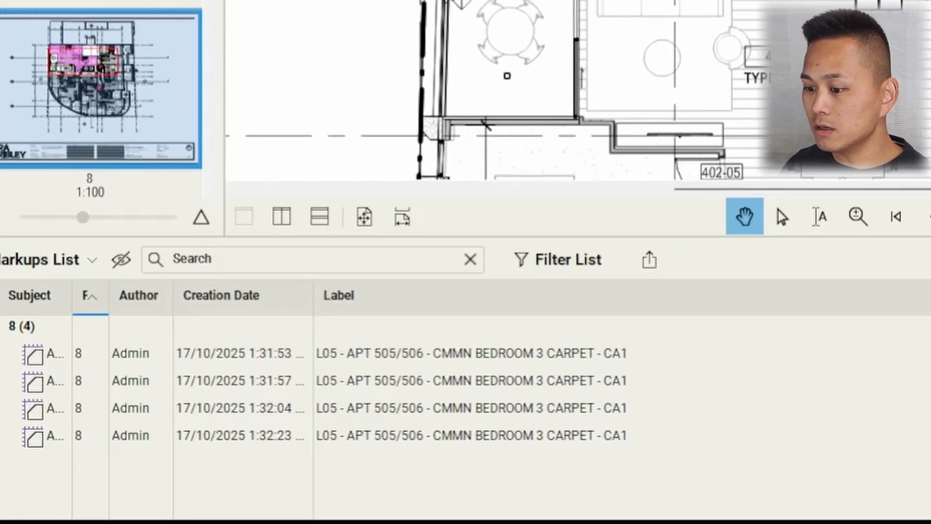
click(345, 433)
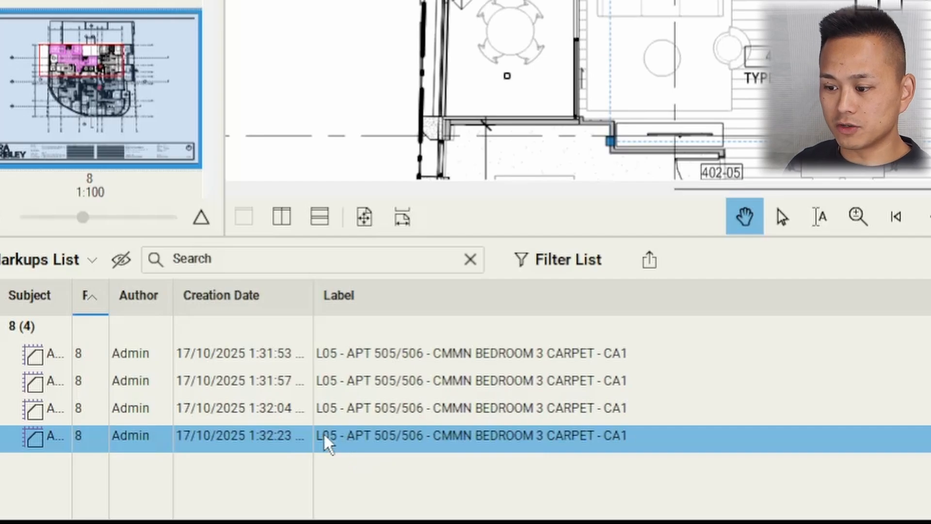
click(351, 441)
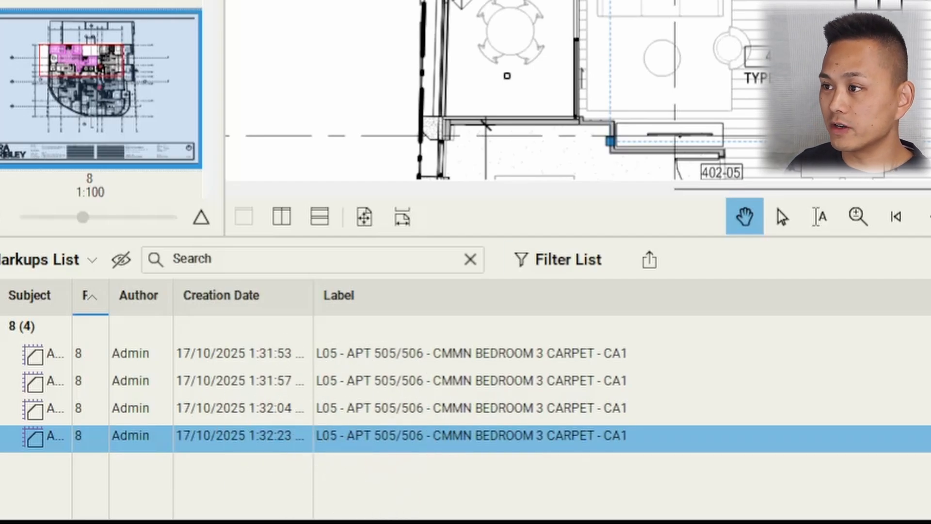
key(Escape)
- Relabel the first area markup in the list as "L04 - APT 401 - ENS BEDROOM 1 CARPET - CA1"
double_click(413, 354)
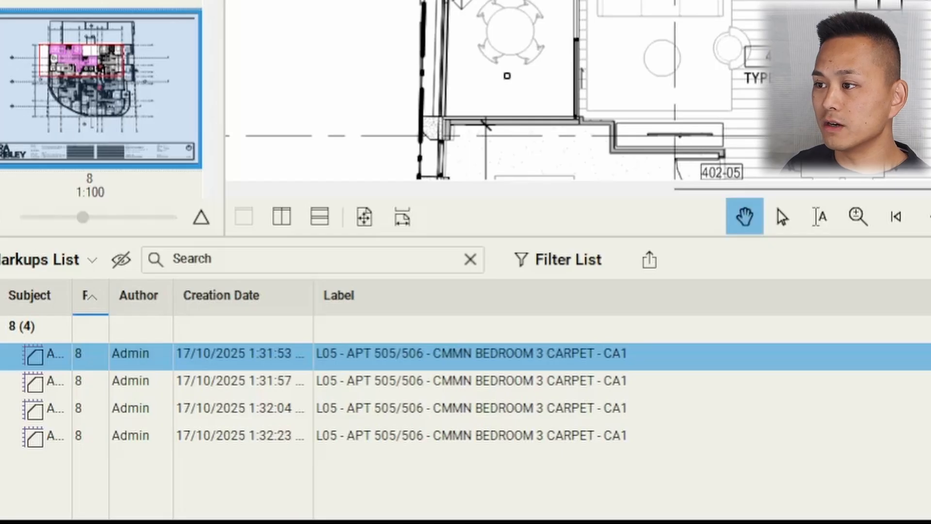
key(Home)
key(Right)
key(Right)
key(Right)
key(BackSpace)
text(4)
key(Right)
key(Right)
key(Right)
key(Right)
key(Right)
key(Right)
key(Right)
key(BackSpace)
key(BackSpace)
key(BackSpace)
key(BackSpace)
key(BackSpace)
key(BackSpace)
key(BackSpace)
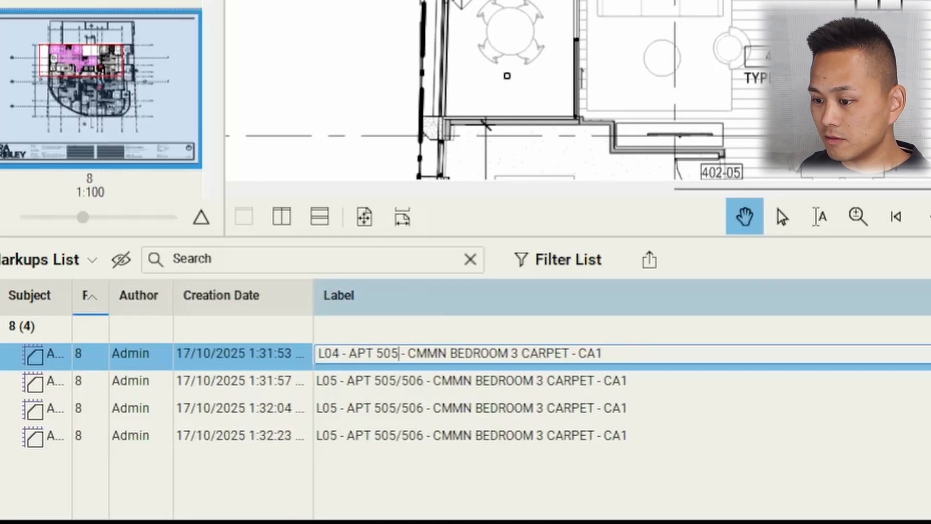
text(401)
key(Left)
key(BackSpace)
key(BackSpace)
key(BackSpace)
text(ENS)
key(Right)
key(Right)
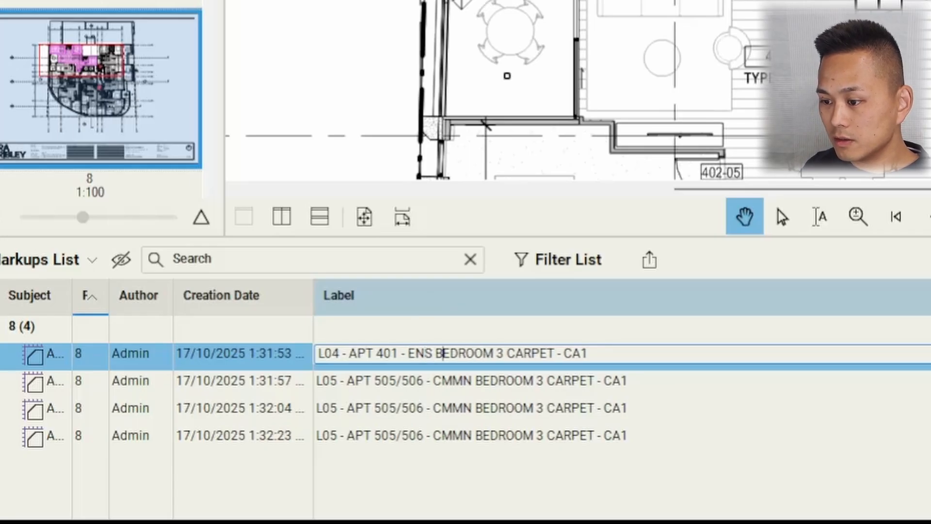
key(Left)
key(BackSpace)
text(1)
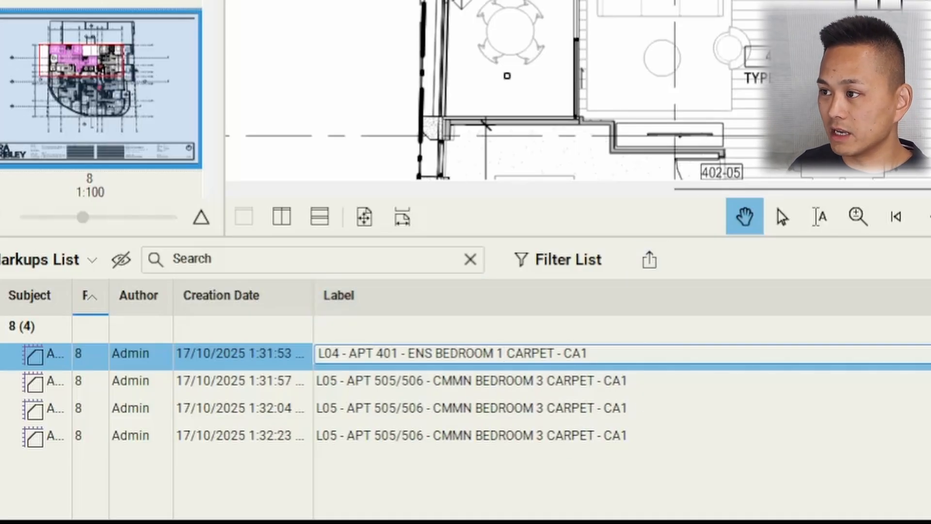
- Relabel the second area markup in the list as "L04 - APT 401 - CMMN BEDROOM 2 CARPET - CA1"
click(341, 384)
click(340, 385)
key(BackSpace)
text(4)
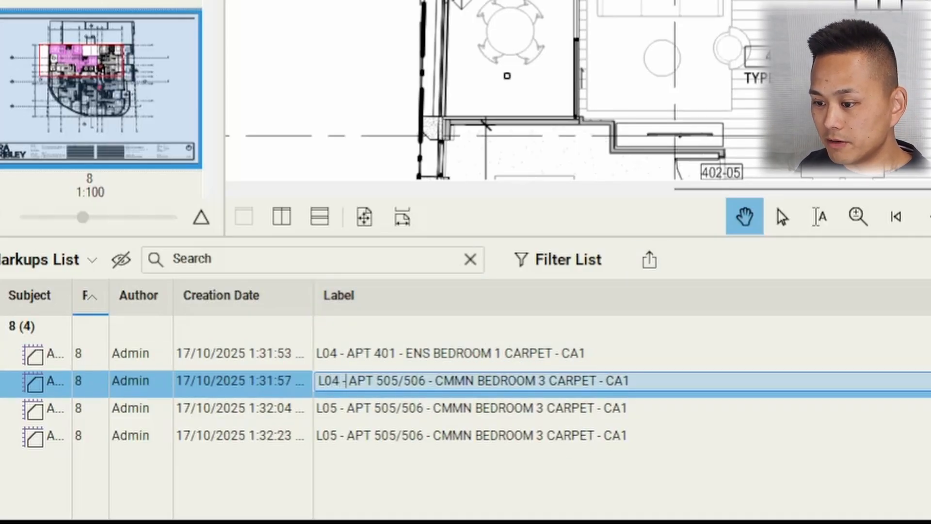
key(BackSpace)
key(BackSpace)
key(BackSpace)
key(BackSpace)
key(BackSpace)
key(BackSpace)
key(BackSpace)
text(40)
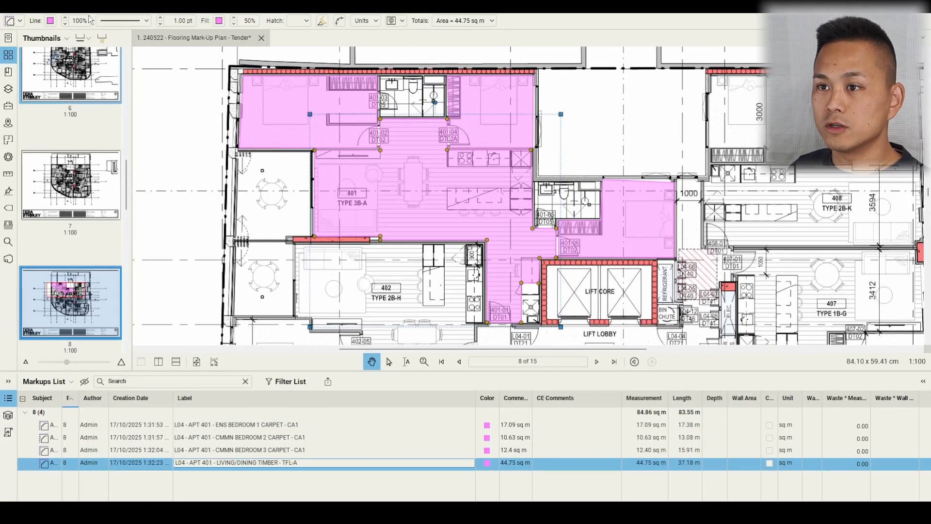
- Recolour apartment 401's living/dining timber area dark brown
click(50, 20)
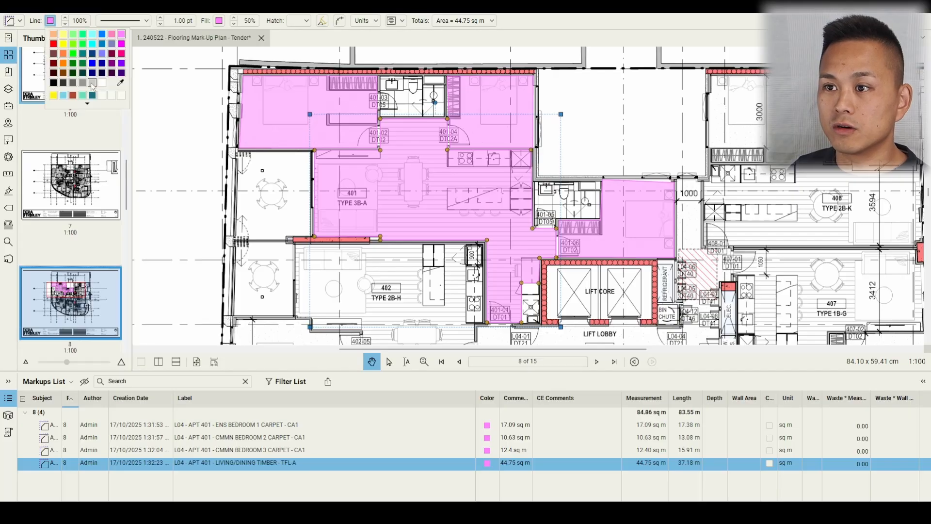
click(64, 73)
- Place count markers at apartment 401's three bedroom doorways and its entrance door
key(shift+alt+c)
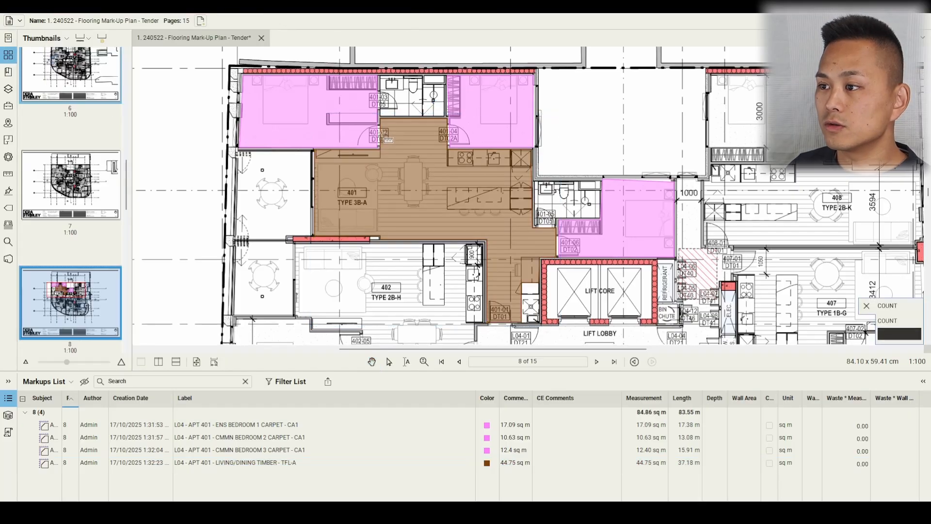
click(378, 136)
click(449, 134)
click(557, 241)
click(503, 322)
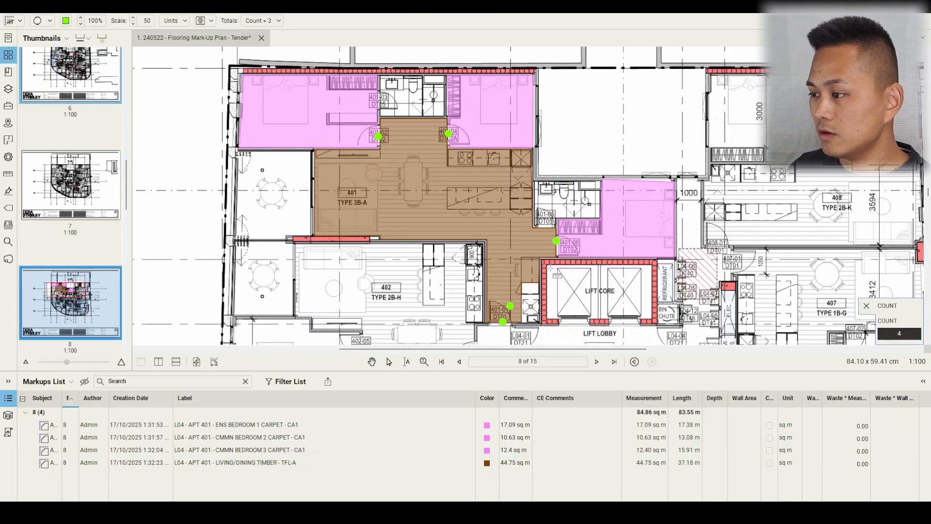
key(Escape)
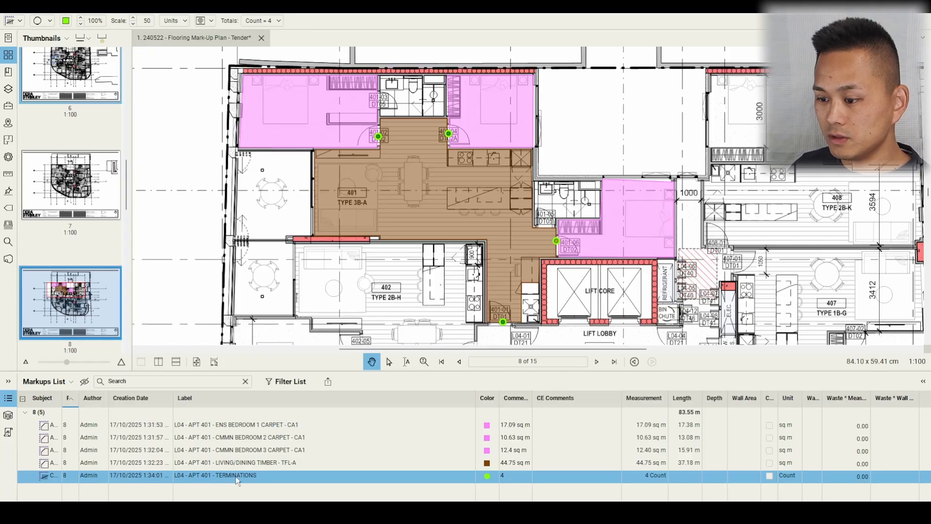
- Relabel the count markup as "L04 - APT 401 - TRIMS" and save the document
double_click(238, 480)
text(T)
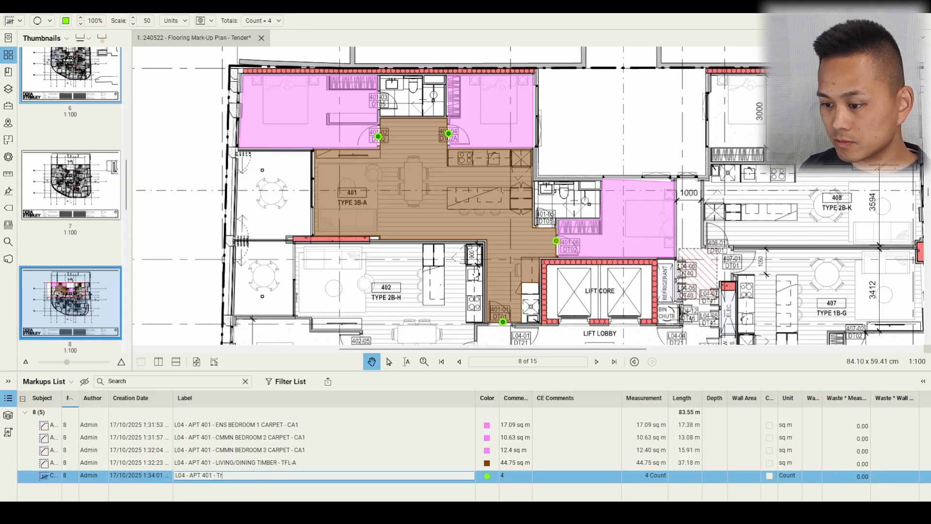
text(RIMS)
key(Return)
key(ctrl+s)
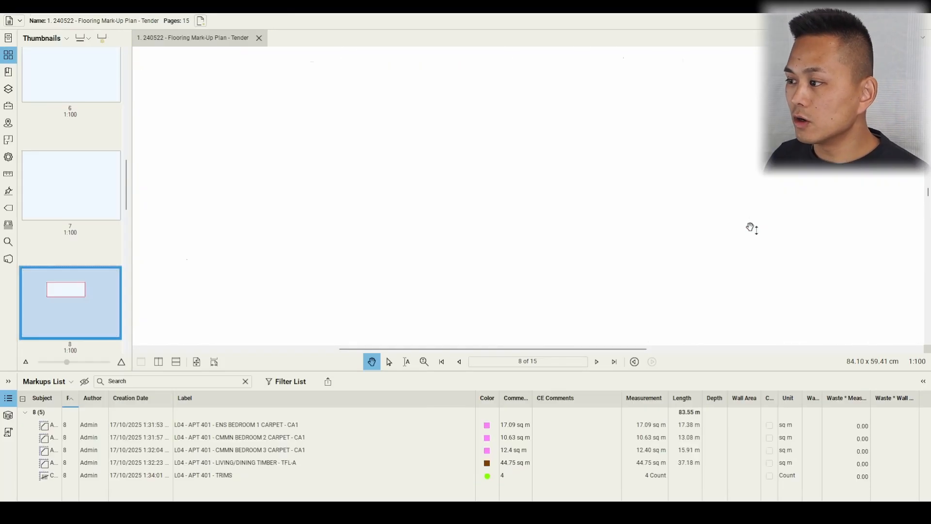
- Open the file "2. 240522 - Mark-Up Plan - Tender.pdf" from the A Roll folder
scroll(601, 138, down, 3)
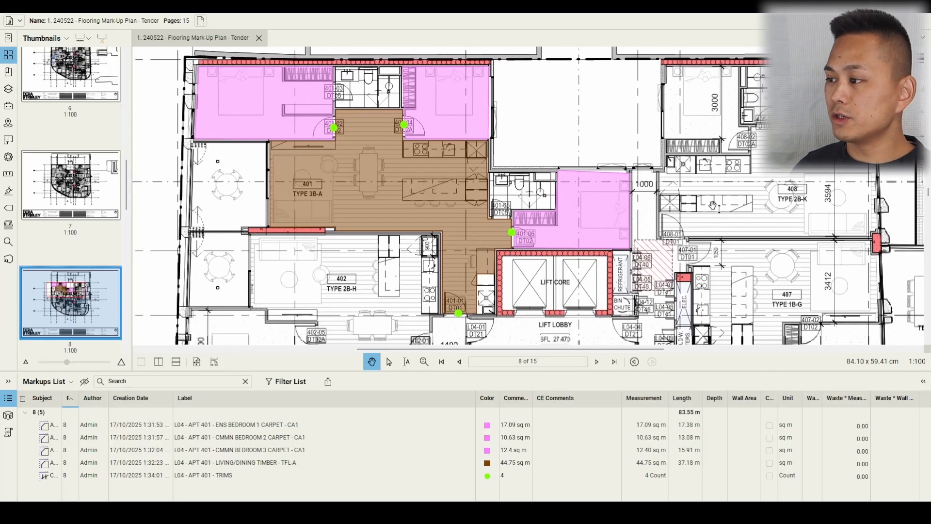
drag(686, 137, 653, 116)
drag(683, 187, 599, 193)
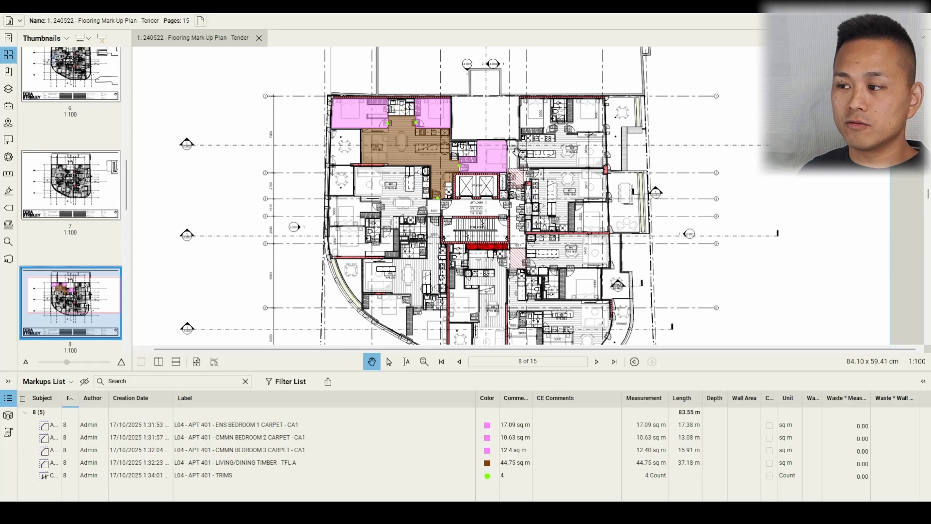
drag(537, 250, 553, 224)
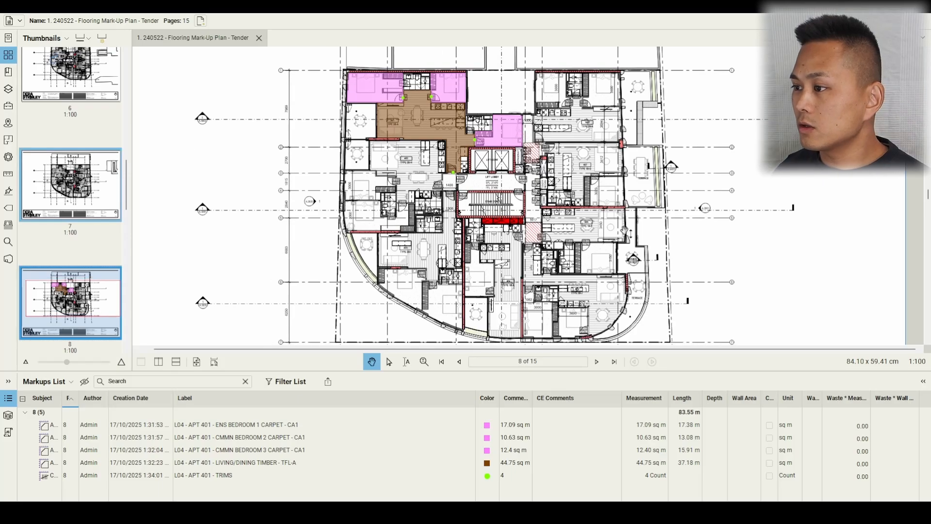
click(397, 512)
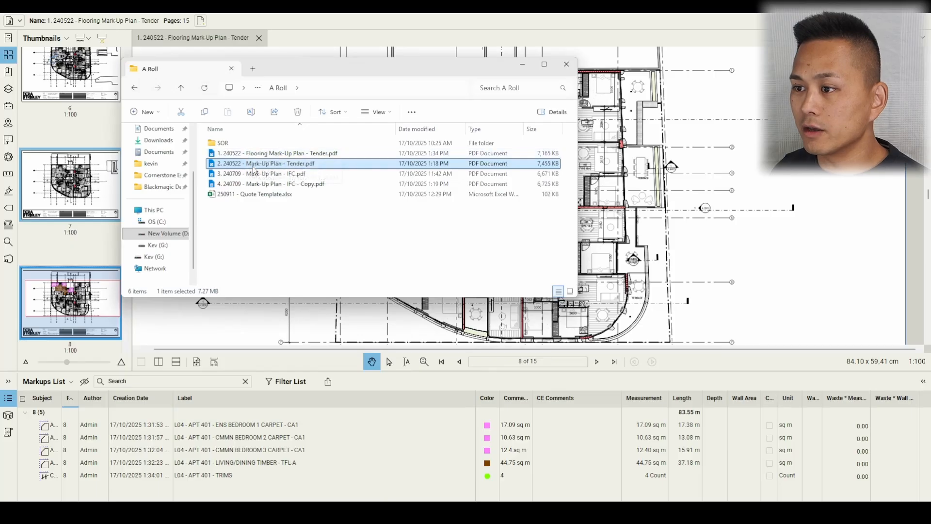
double_click(262, 164)
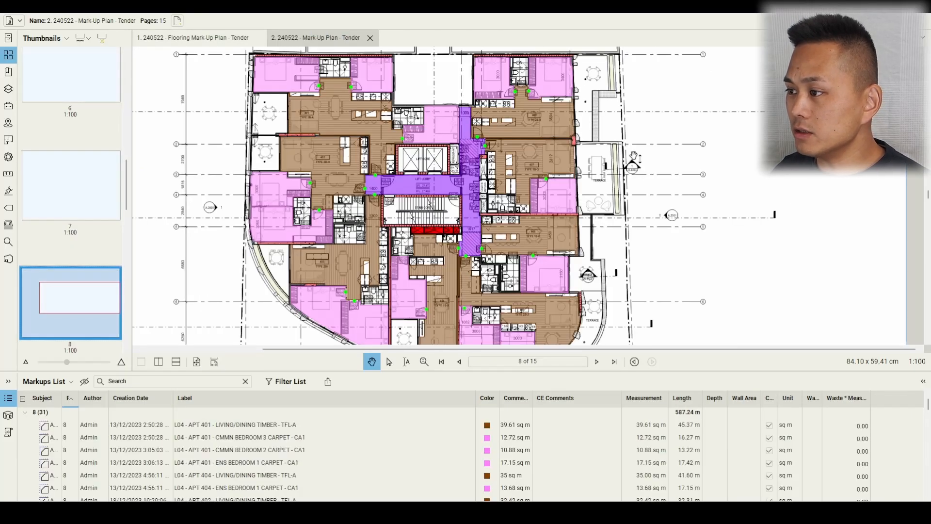
- Examine the completed flooring markups on page 9 of the plan, including the trims count of apartment 507
scroll(677, 159, down, 3)
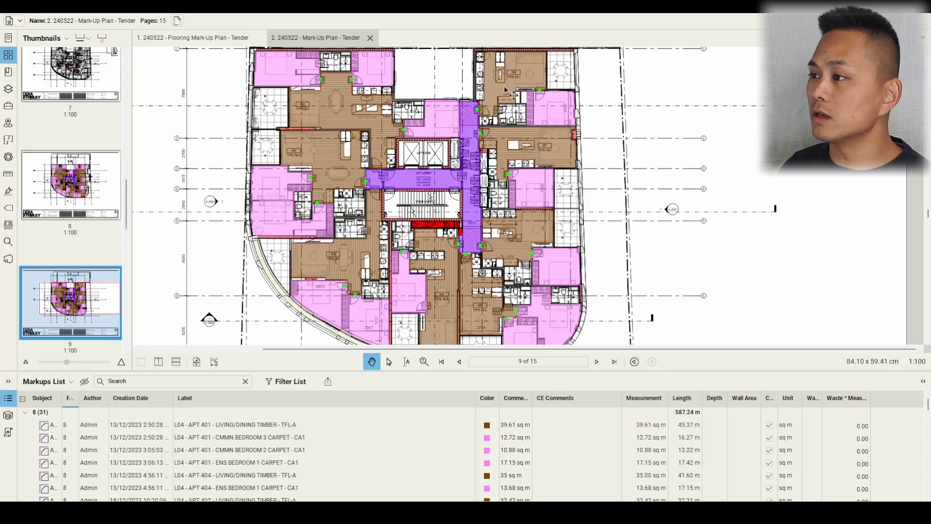
scroll(495, 87, up, 5)
scroll(427, 159, down, 3)
drag(615, 261, 712, 172)
scroll(683, 183, down, 1)
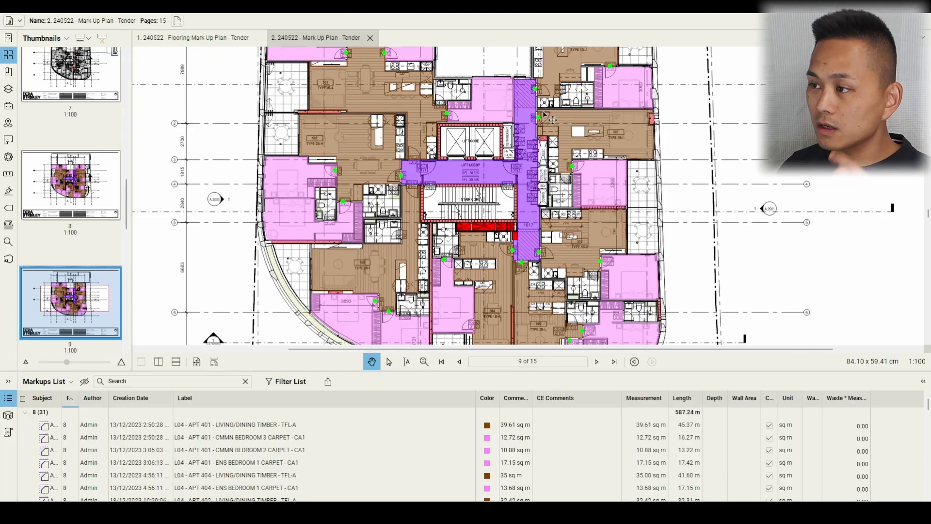
click(548, 126)
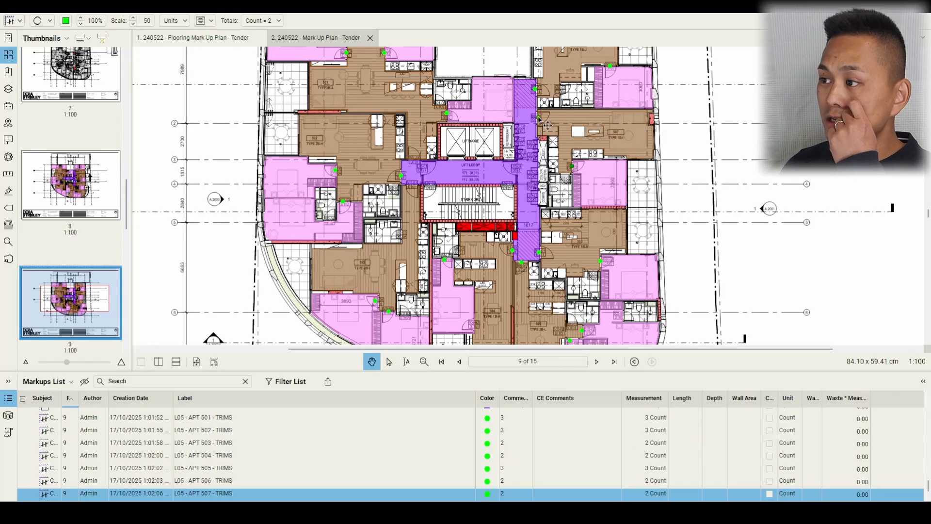
drag(532, 152, 460, 147)
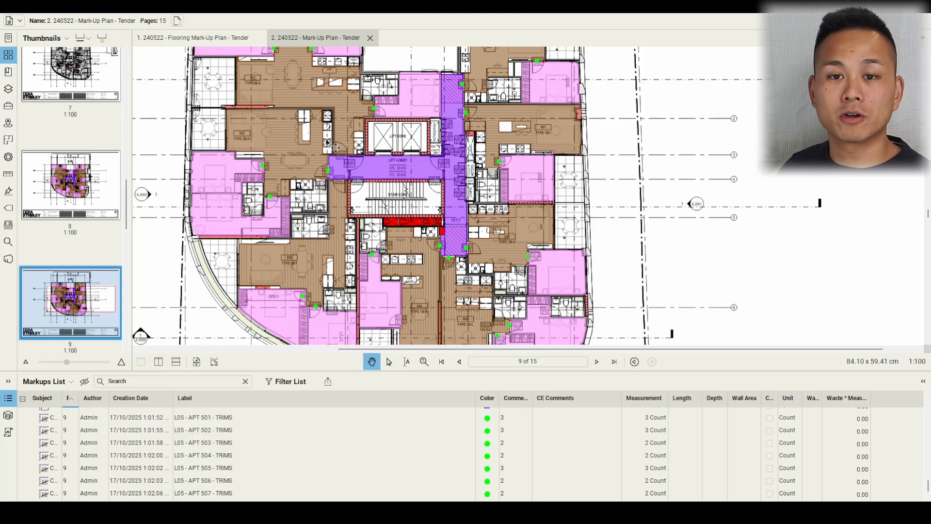
scroll(621, 194, down, 4)
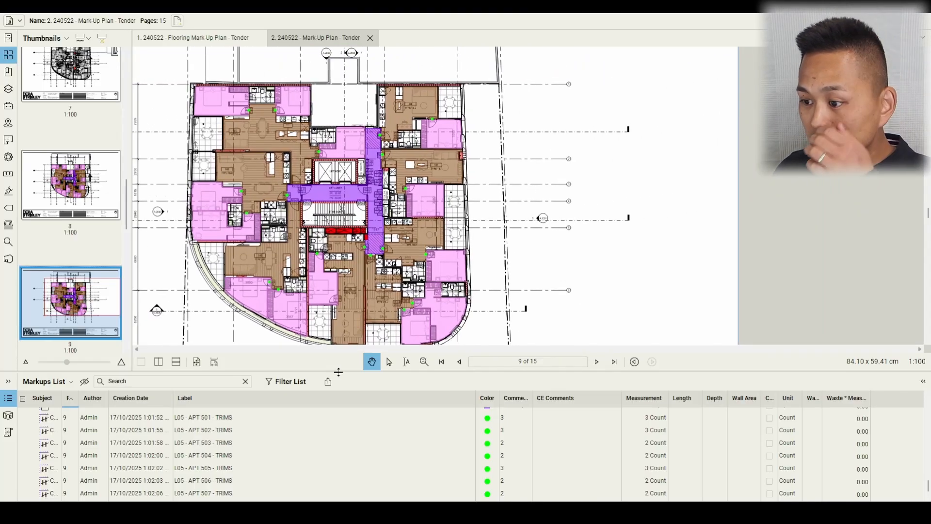
scroll(549, 267, up, 1)
middle_click(548, 267)
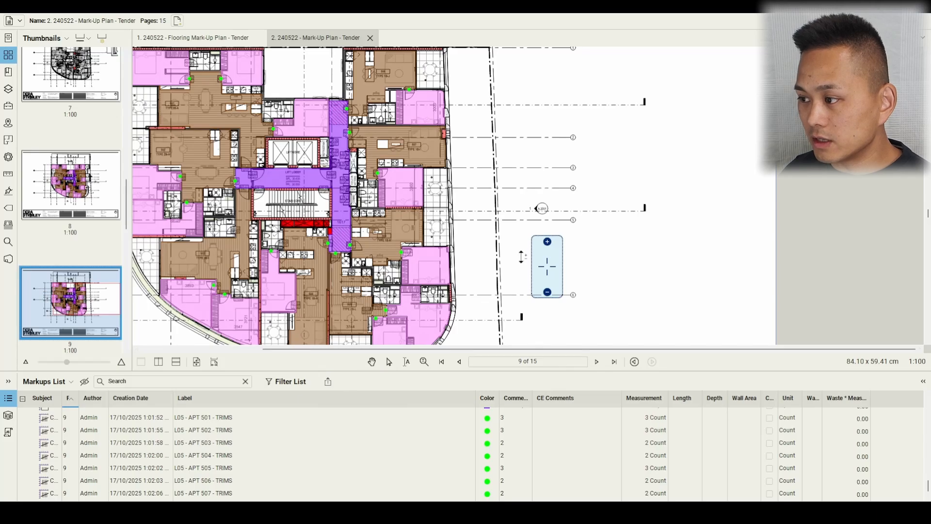
drag(479, 270, 582, 217)
- Export the markups of all 15 pages to a CSV named "2. 240522 - Mark-Up Plan - Tender" and look through the exported rows in Excel
click(328, 381)
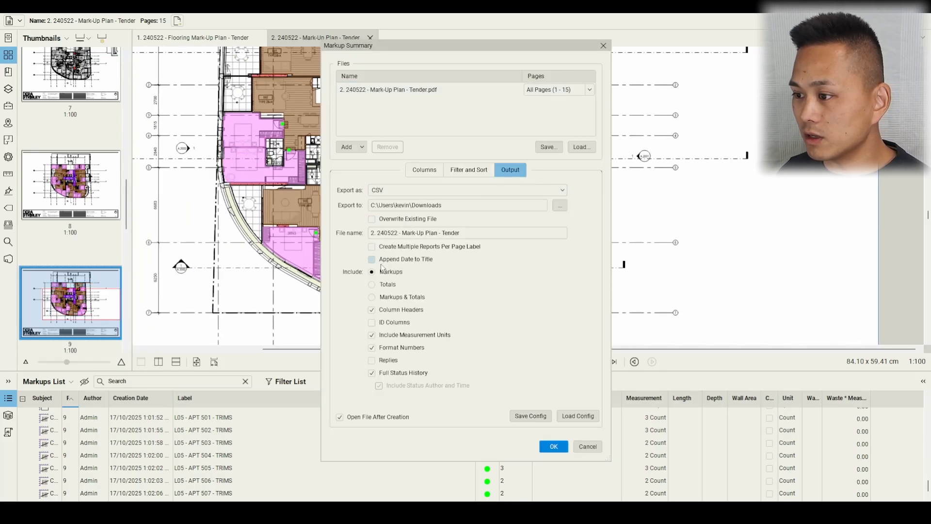
click(553, 446)
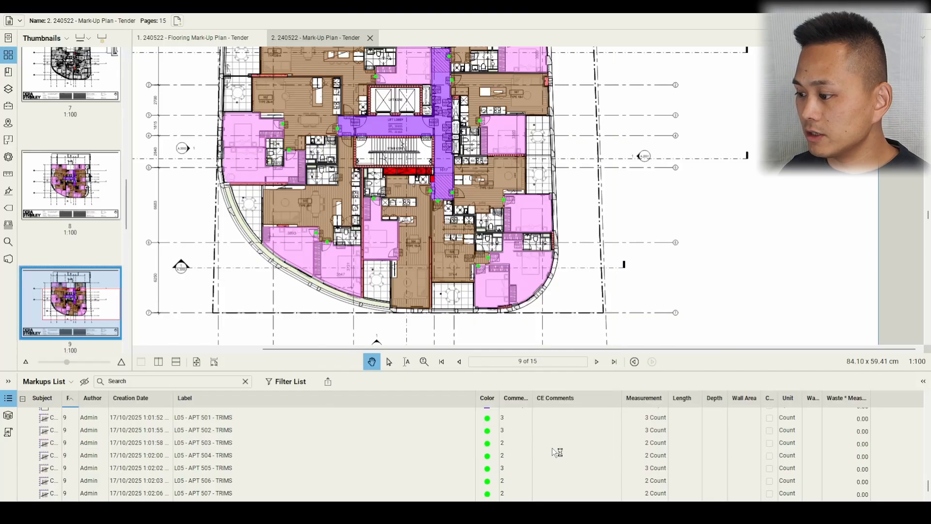
drag(367, 252, 401, 263)
scroll(401, 262, down, 1)
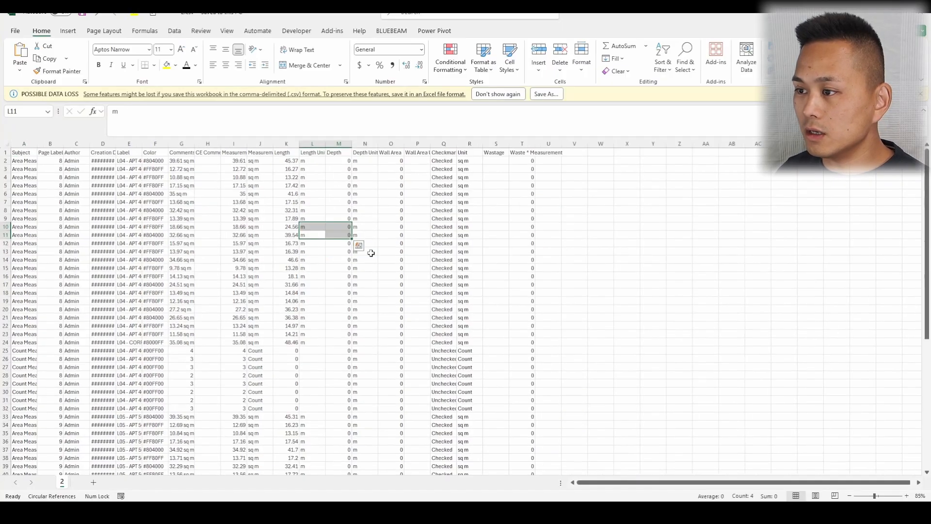
scroll(160, 219, down, 6)
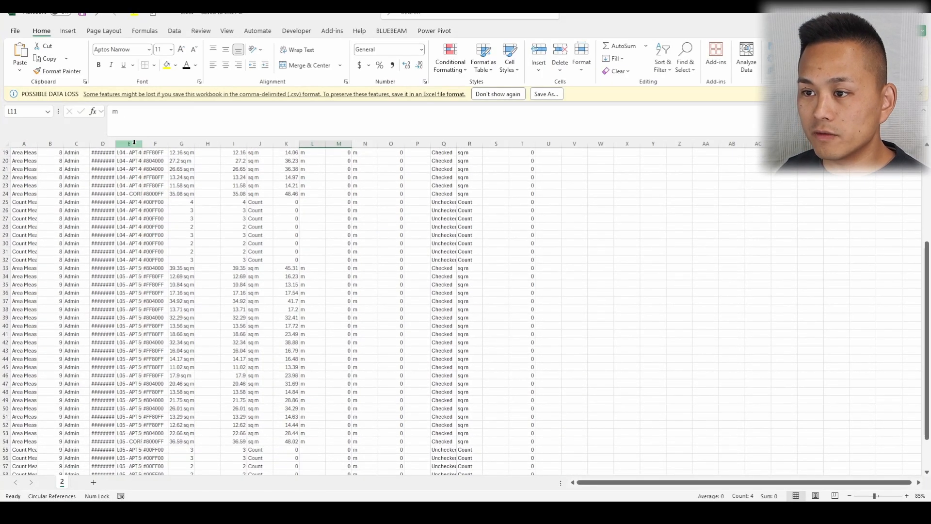
- Fit the column widths of the exported sheet to their contents so the labels and creation dates are readable
click(132, 176)
key(ctrl+a)
scroll(132, 176, up, 1)
double_click(143, 144)
scroll(151, 160, up, 3)
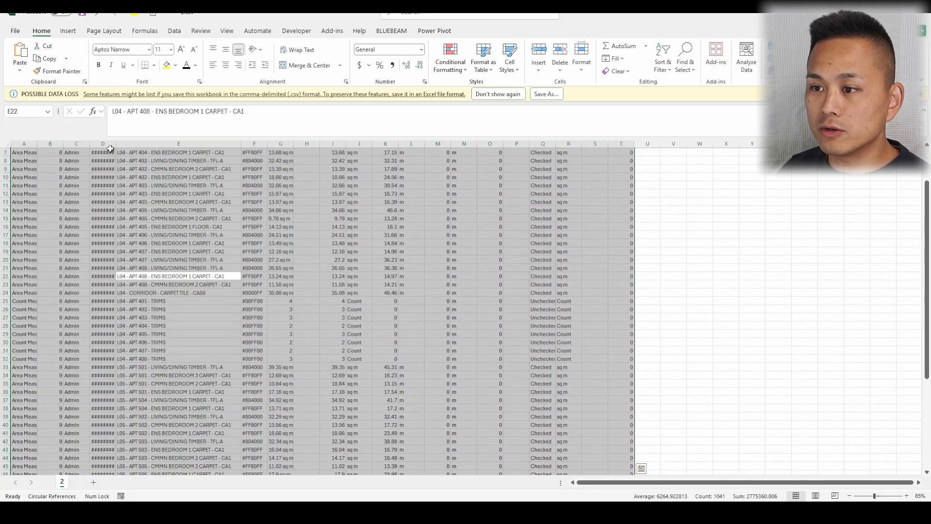
key(ctrl+a)
double_click(116, 144)
scroll(166, 189, up, 2)
- Examine the exported labels and measurements for the level 4 and level 5 apartments, including the trims count rows
click(198, 227)
click(249, 195)
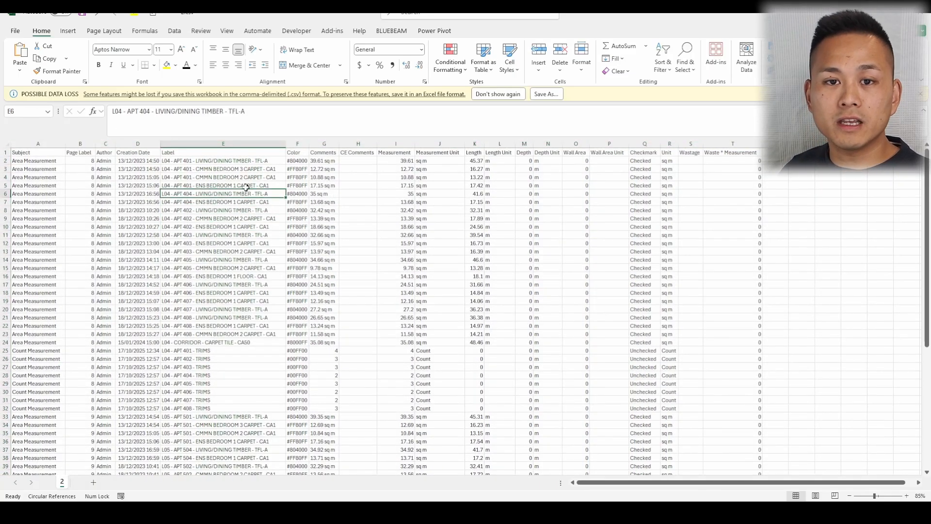
click(398, 236)
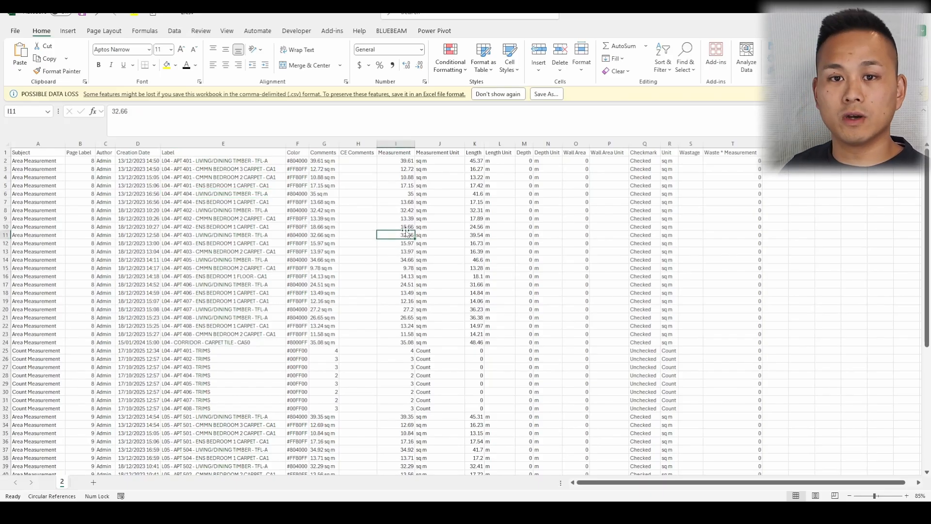
click(389, 268)
scroll(272, 252, down, 8)
scroll(320, 282, up, 8)
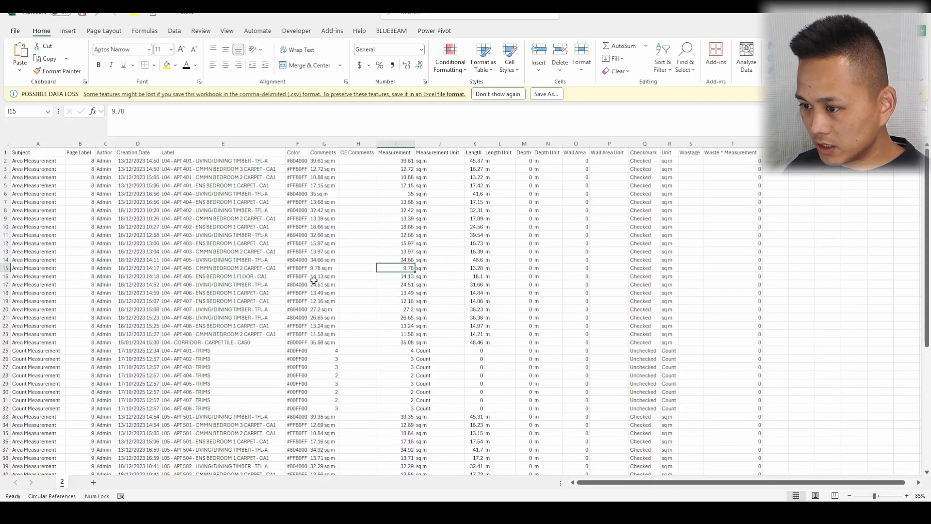
scroll(314, 280, down, 8)
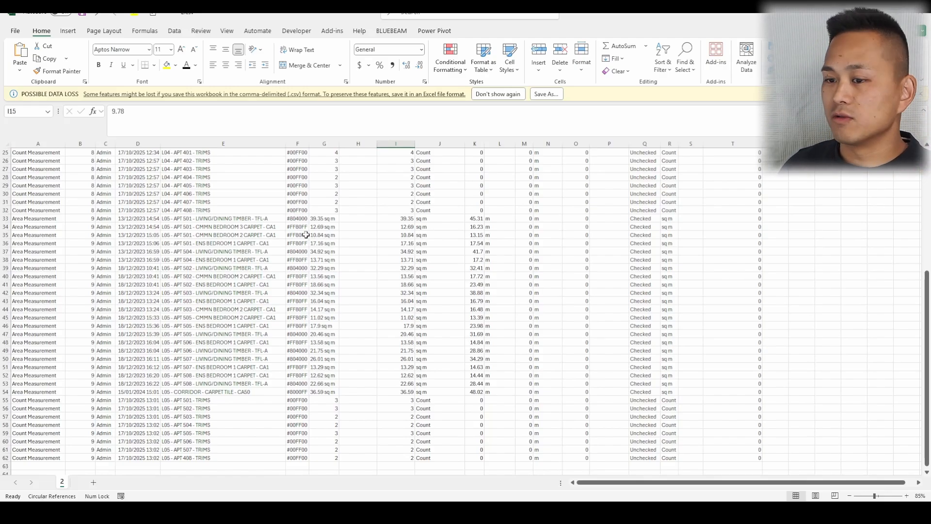
click(359, 251)
scroll(257, 255, up, 8)
- Show the A Roll and Downloads folders together and create a folder named "Power Query" in A Roll
click(401, 510)
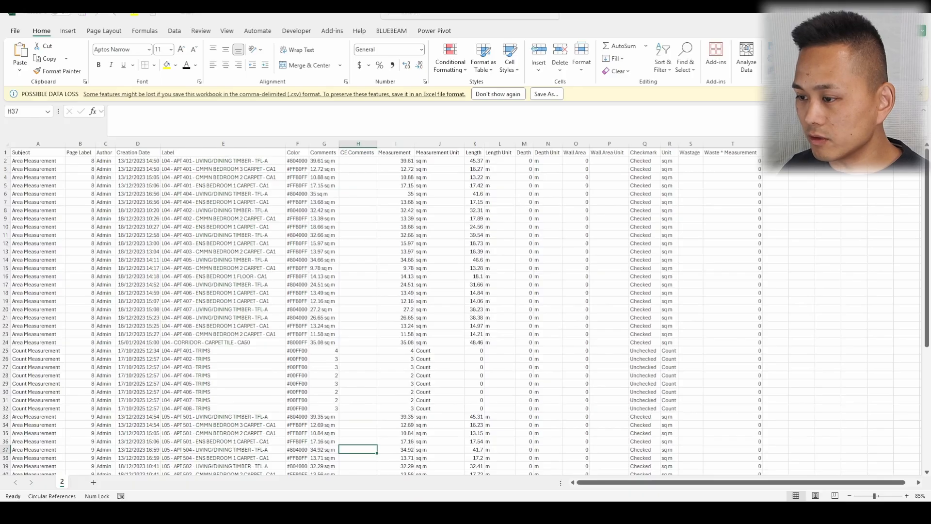
drag(298, 86, 273, 79)
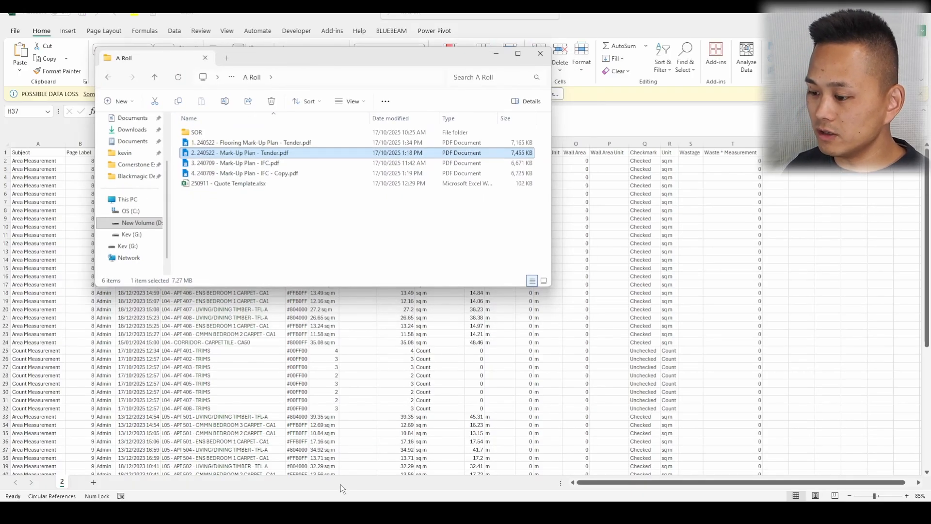
drag(930, 242, 694, 237)
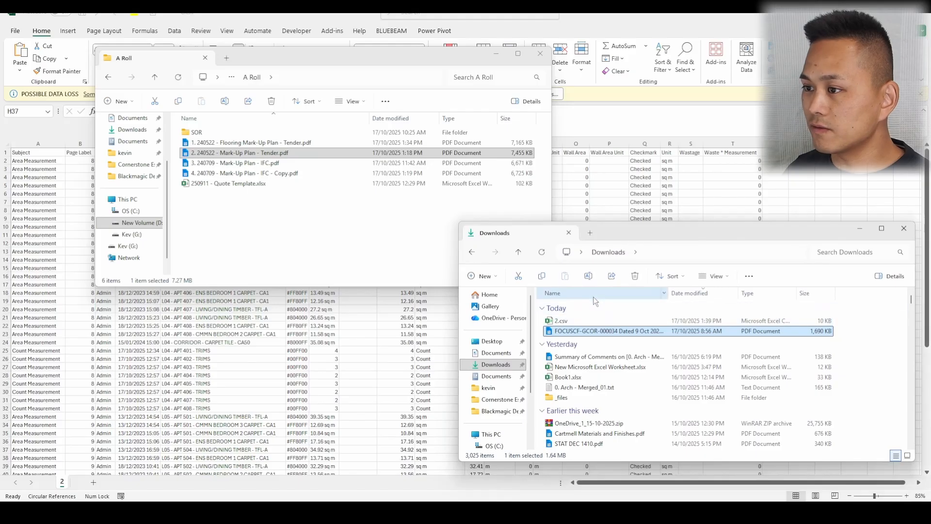
drag(383, 55, 348, 45)
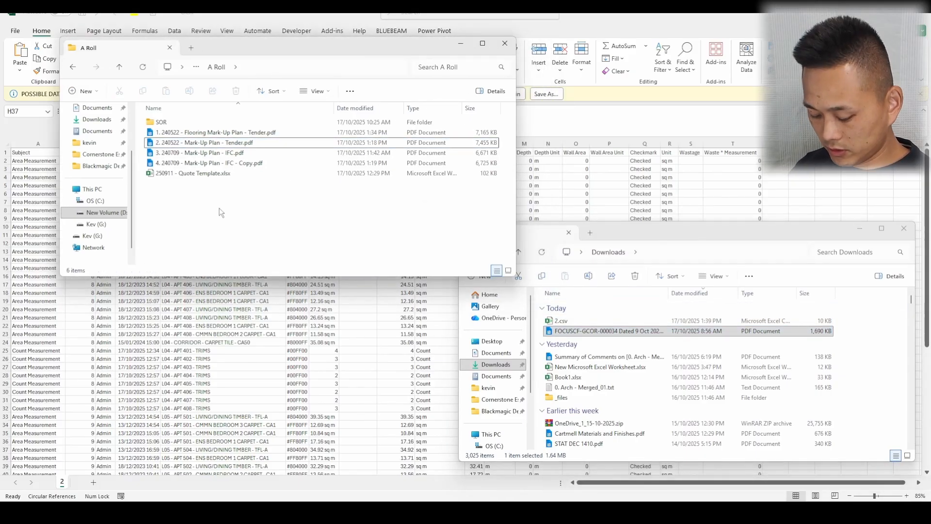
key(ctrl+shift+n)
text(Power)
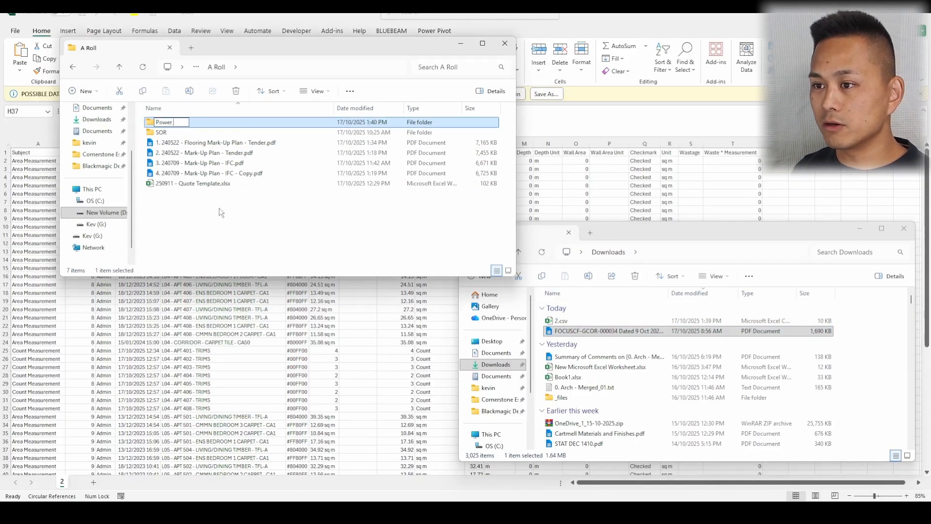
text( W)
key(Return)
- Convert the exported data range into an Excel table with headers and look over the formatted rows
click(181, 13)
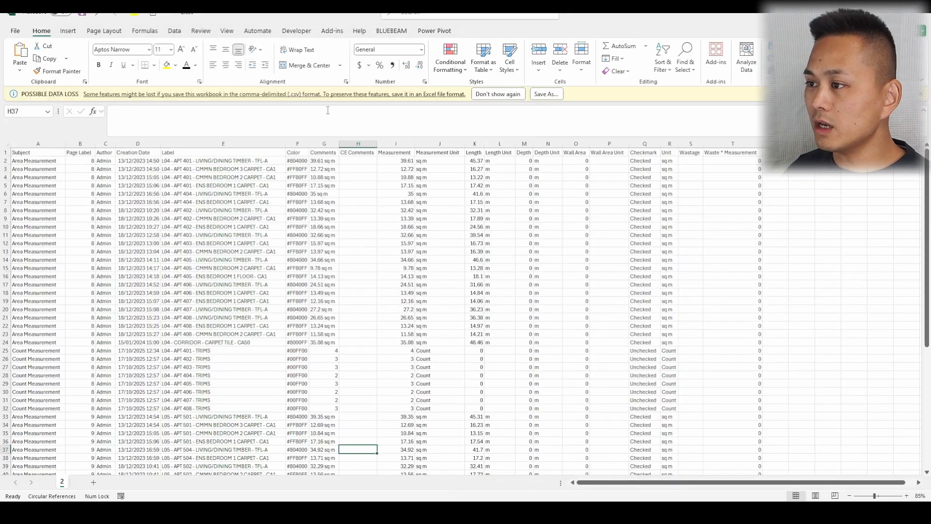
click(234, 238)
key(ctrl+t)
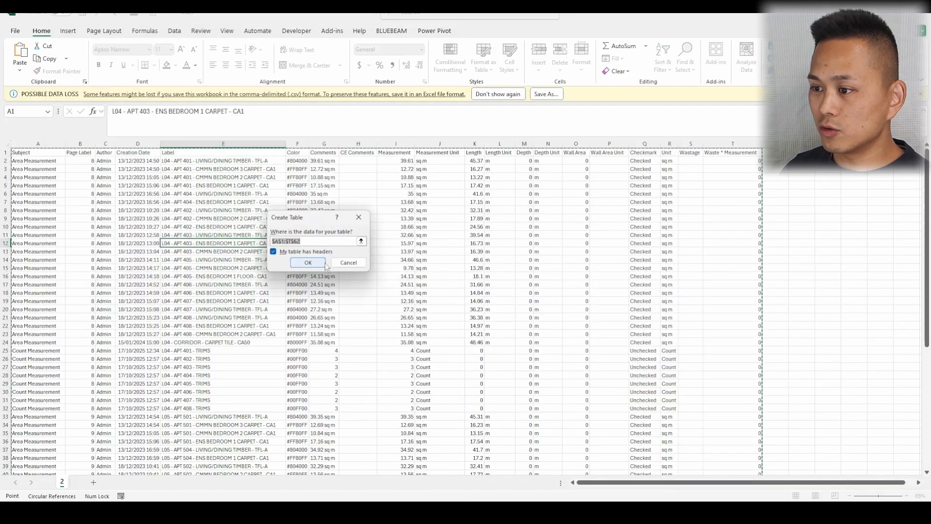
click(308, 263)
click(324, 227)
scroll(450, 197, down, 4)
scroll(450, 198, up, 4)
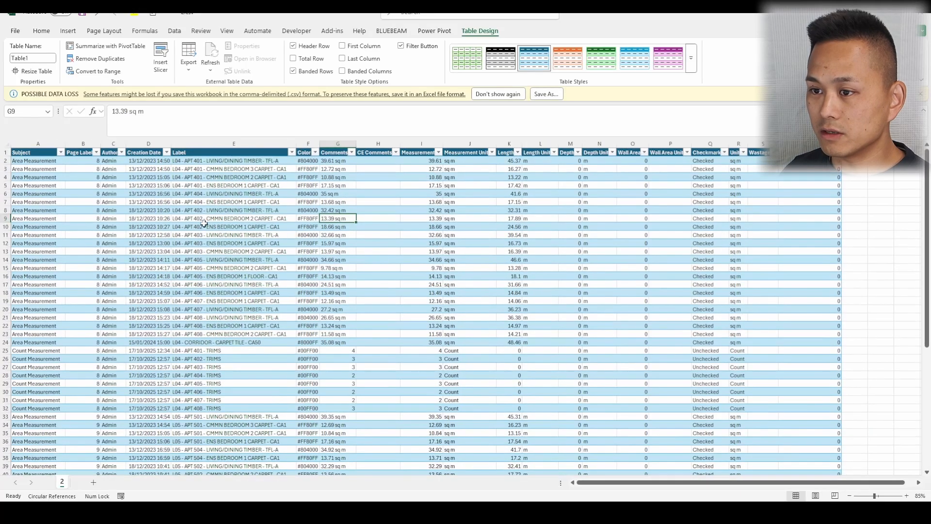
- Save the exported sheet in Downloads as the Excel workbook 2.xlsx
click(15, 30)
click(30, 180)
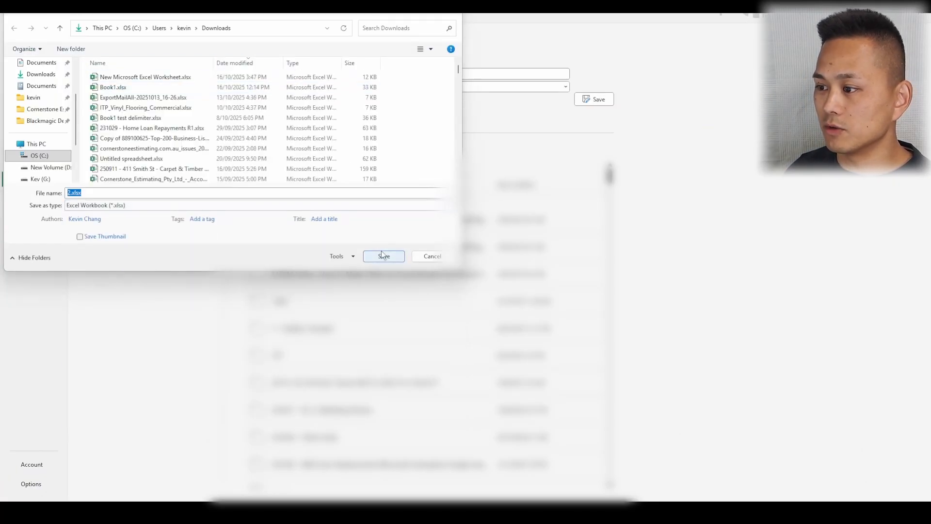
click(382, 254)
click(490, 256)
- Move 2.xlsx from Downloads into the Power Query folder and open it from there
click(374, 513)
click(396, 513)
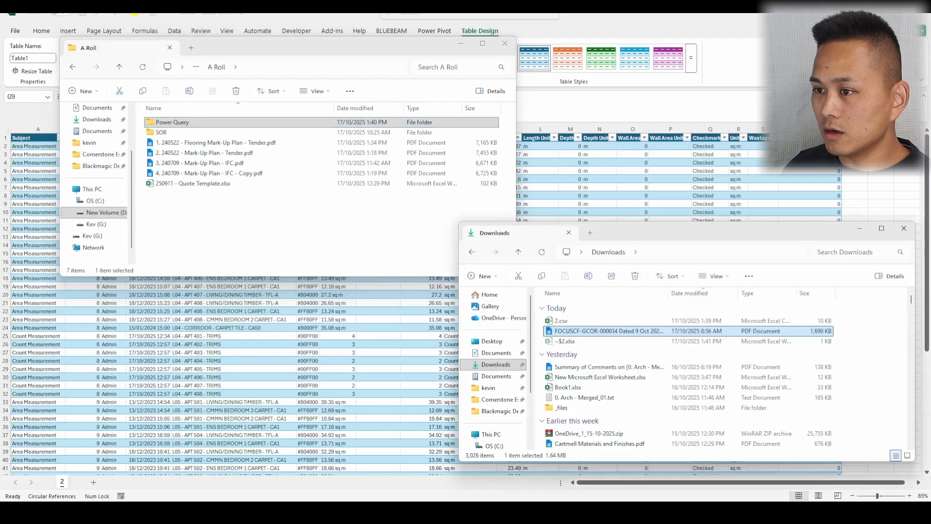
click(577, 323)
key(ctrl+x)
double_click(184, 123)
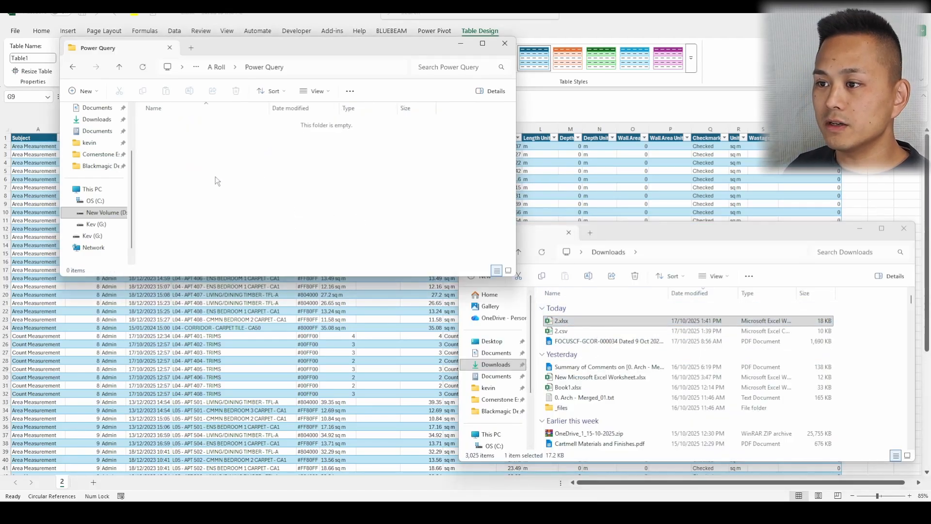
key(ctrl+v)
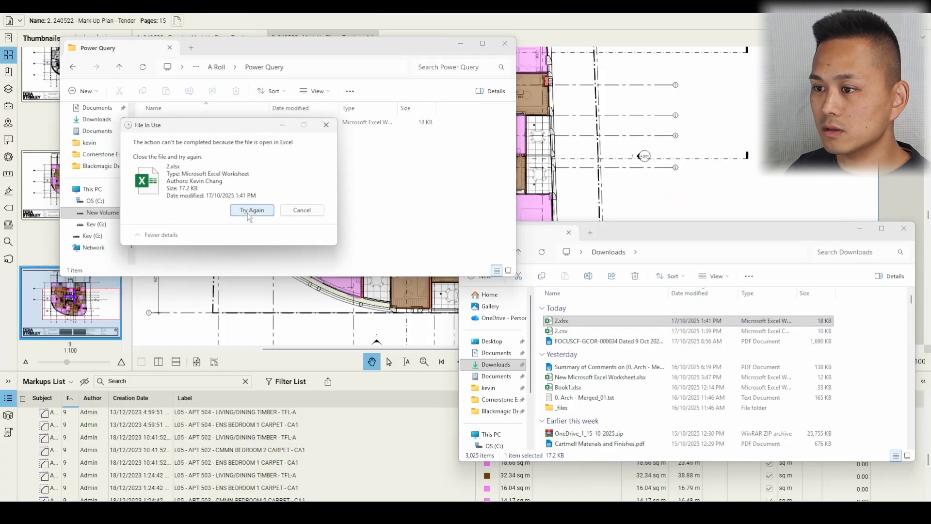
click(249, 210)
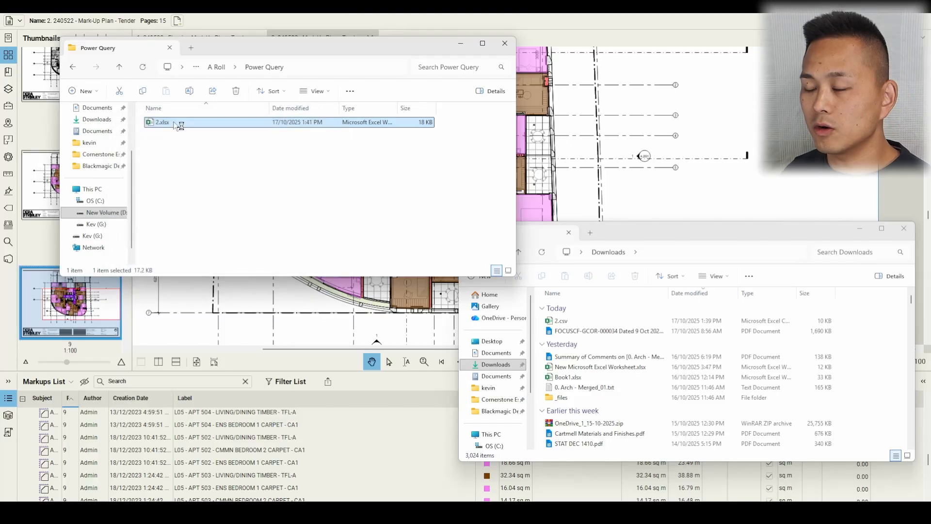
double_click(177, 123)
- Create a new Excel workbook named "251017 - Full Take Off" in the A Roll folder and open it
click(391, 513)
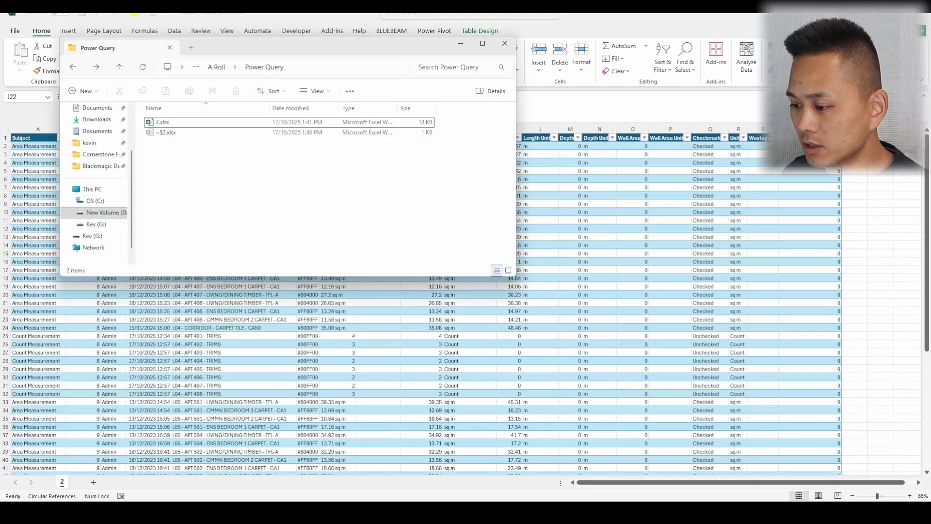
click(403, 512)
click(225, 207)
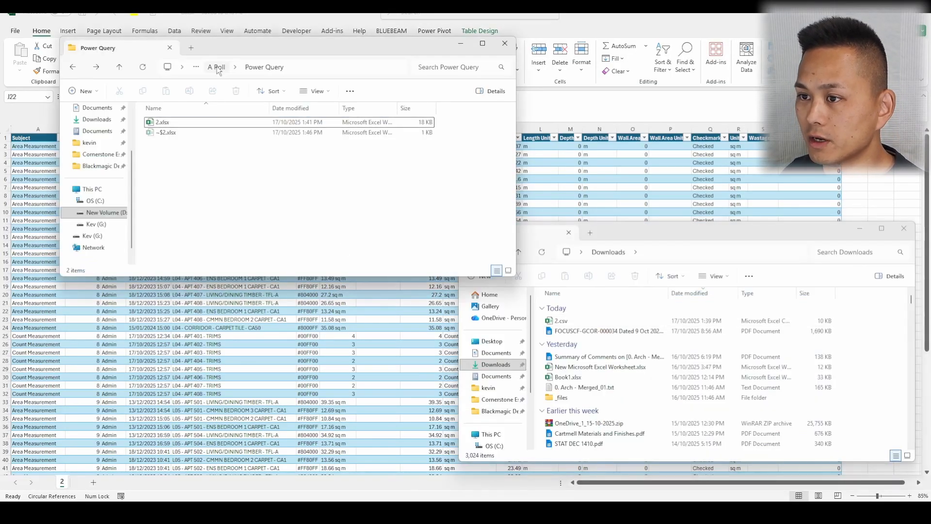
click(217, 68)
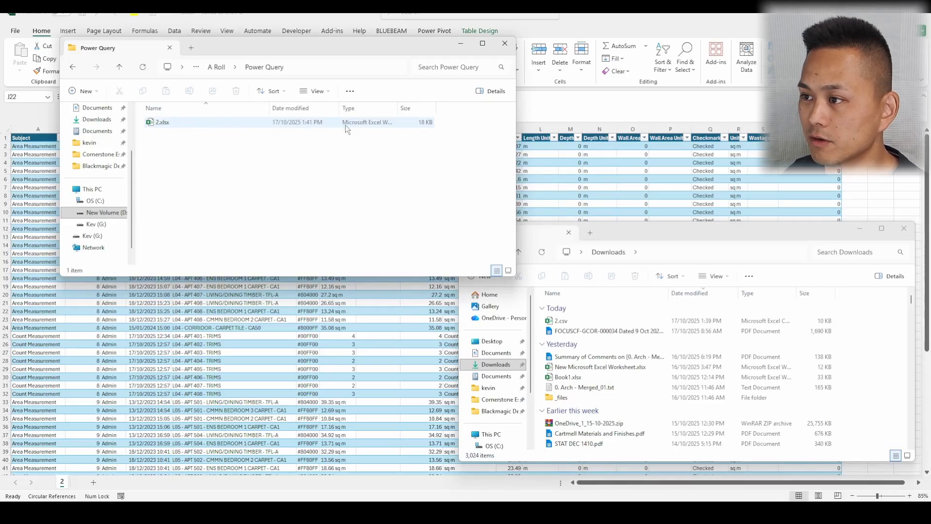
key(alt+Left)
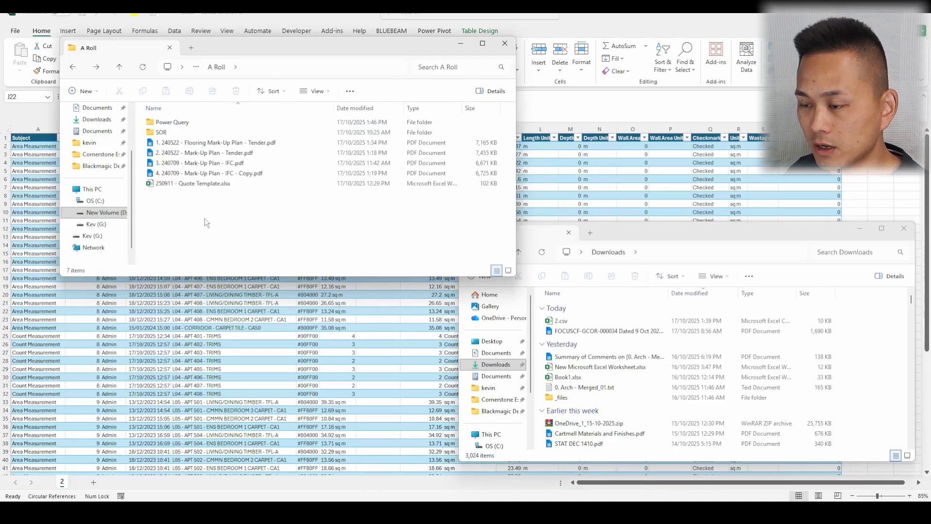
click(94, 92)
click(120, 253)
text(25)
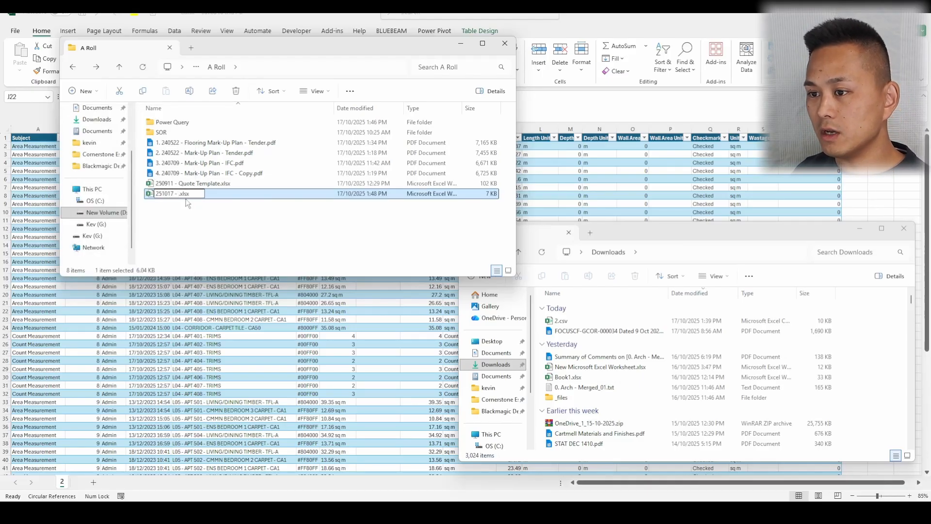
text(1017 - Full Take Off)
key(Return)
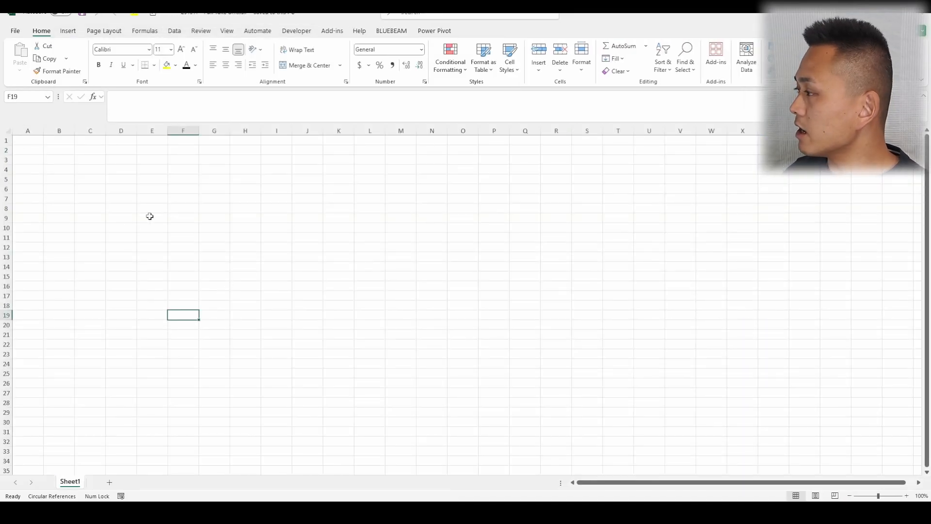
- Import the Power Query folder as a data source into the new workbook and open it for transforming
click(174, 31)
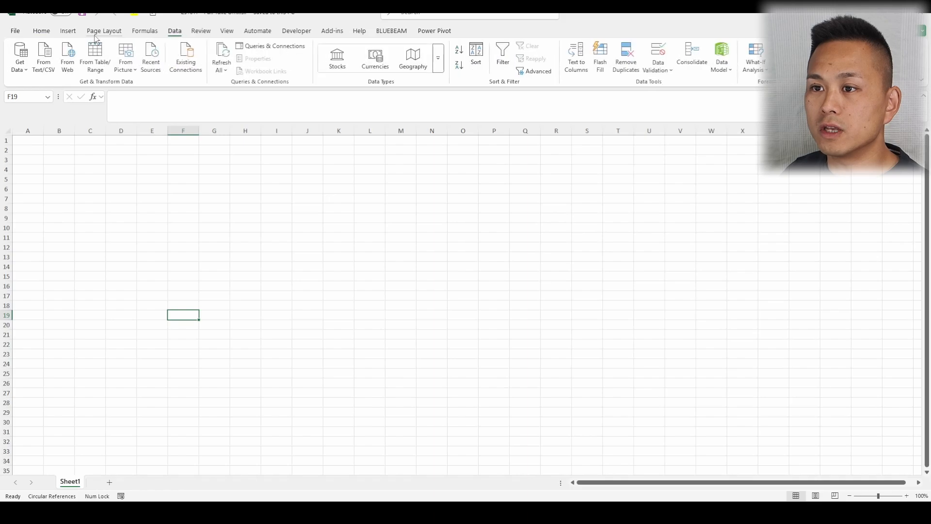
click(20, 67)
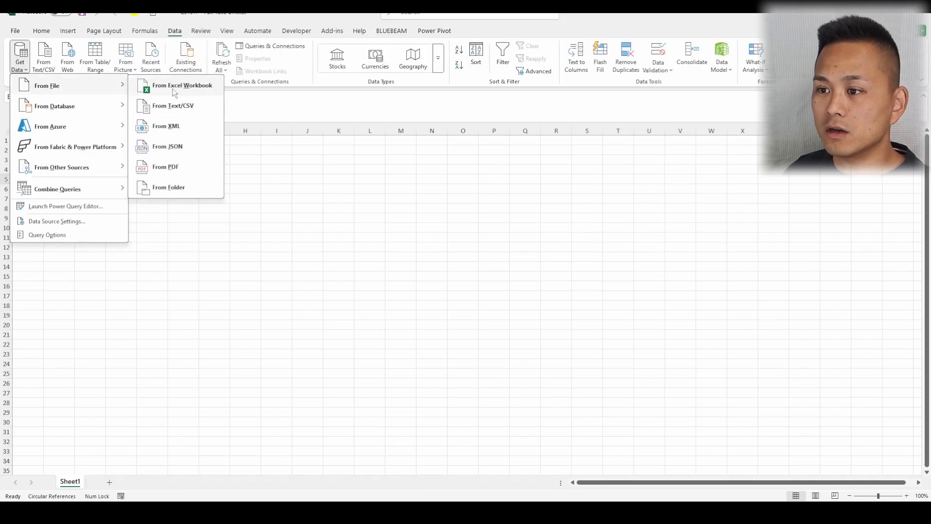
click(165, 189)
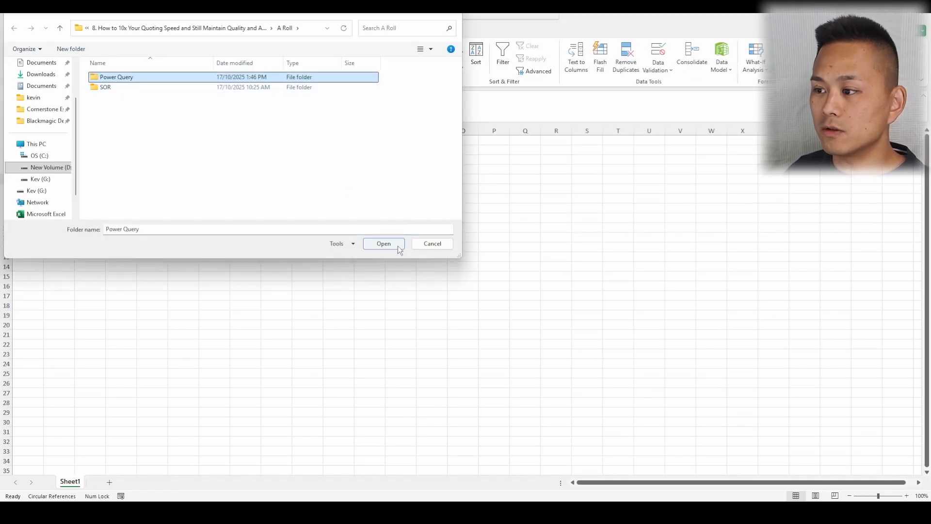
click(401, 247)
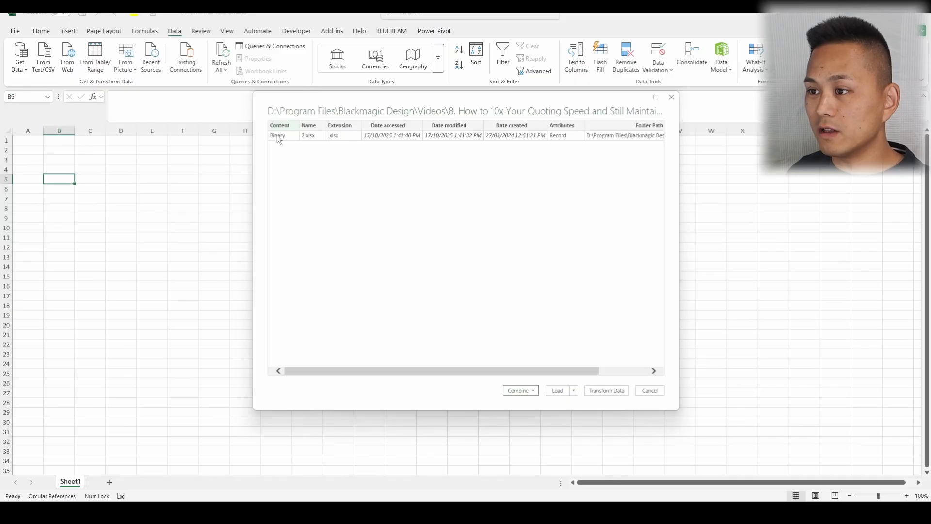
click(604, 390)
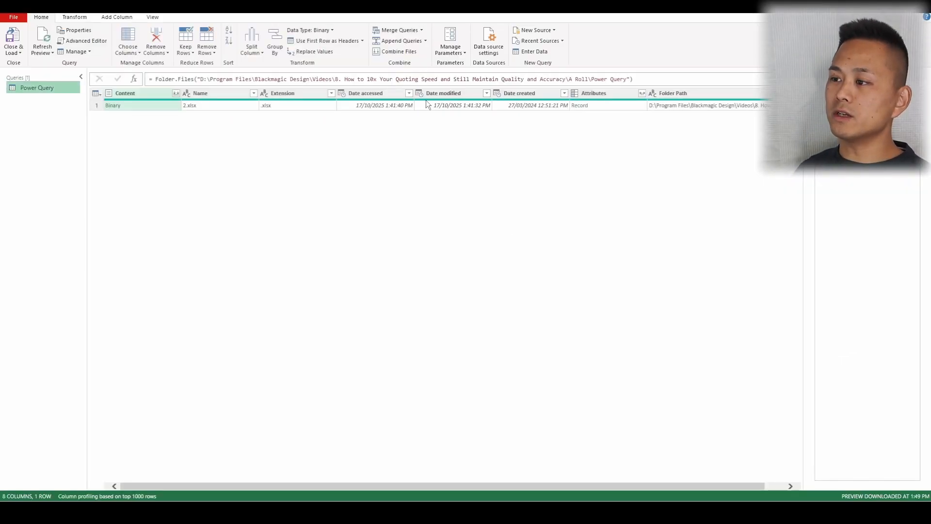
- Expand the binary content of 2.xlsx and load the data of Table1 into the query
click(115, 106)
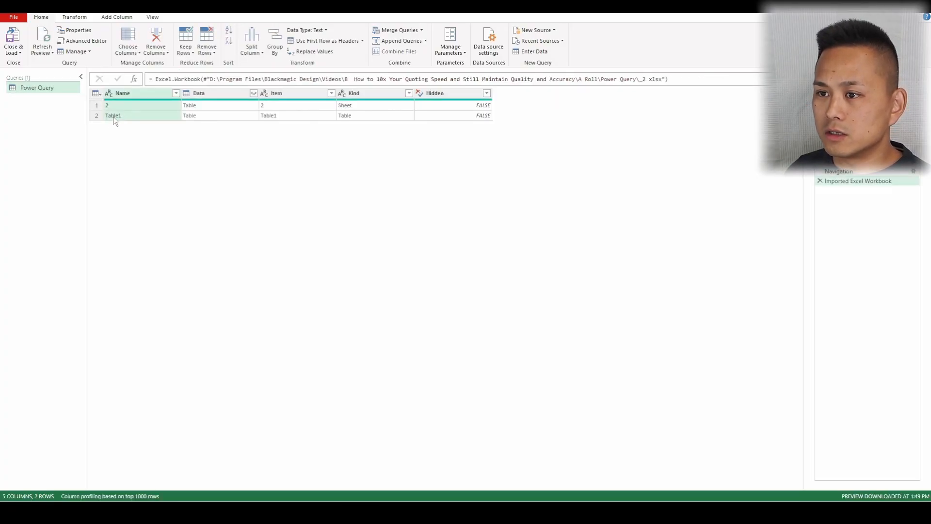
click(109, 106)
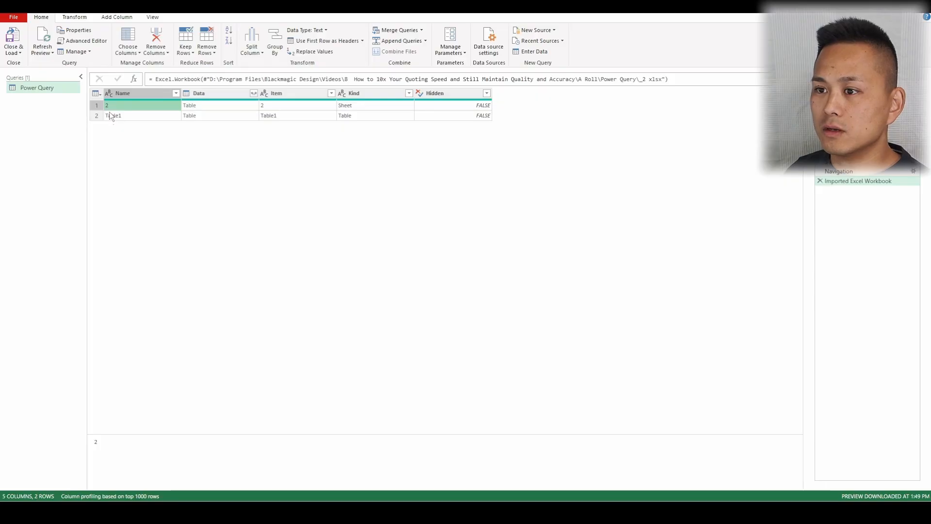
click(110, 115)
click(186, 115)
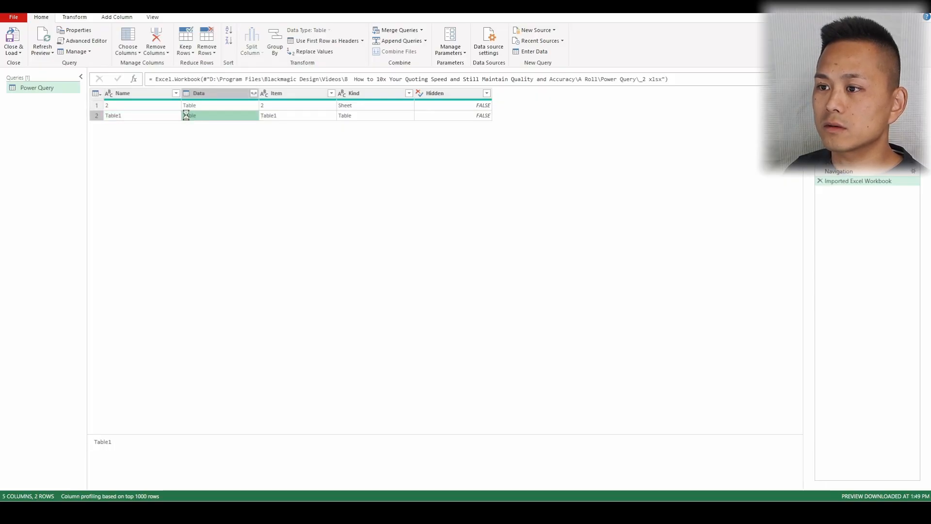
click(408, 178)
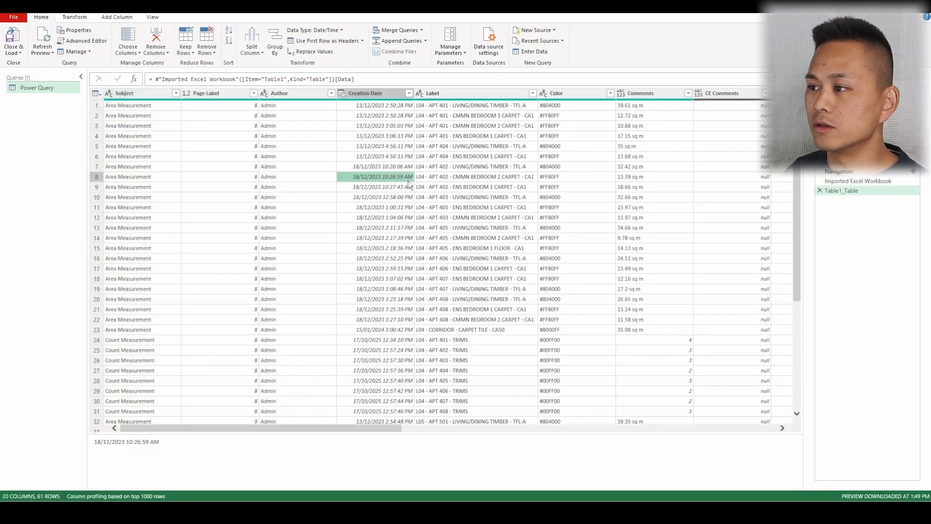
- Select the Label column in the query preview
click(429, 124)
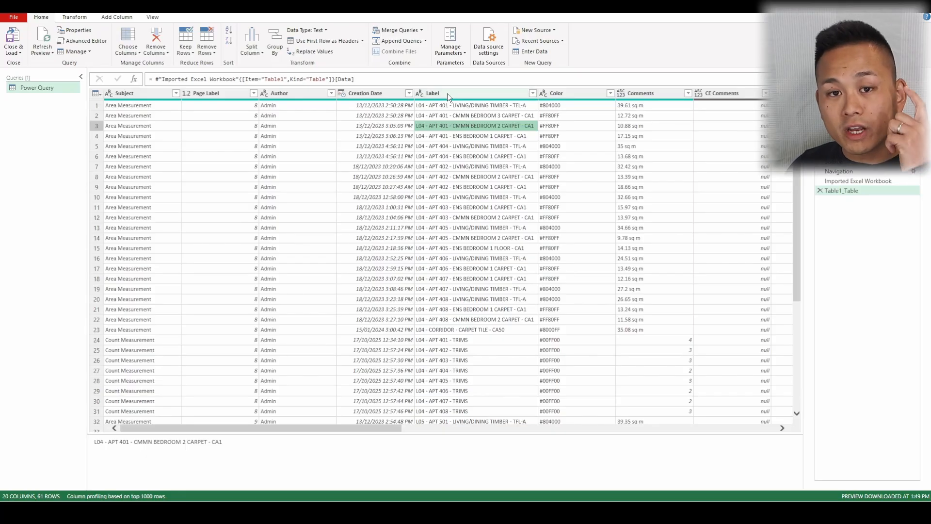
click(435, 89)
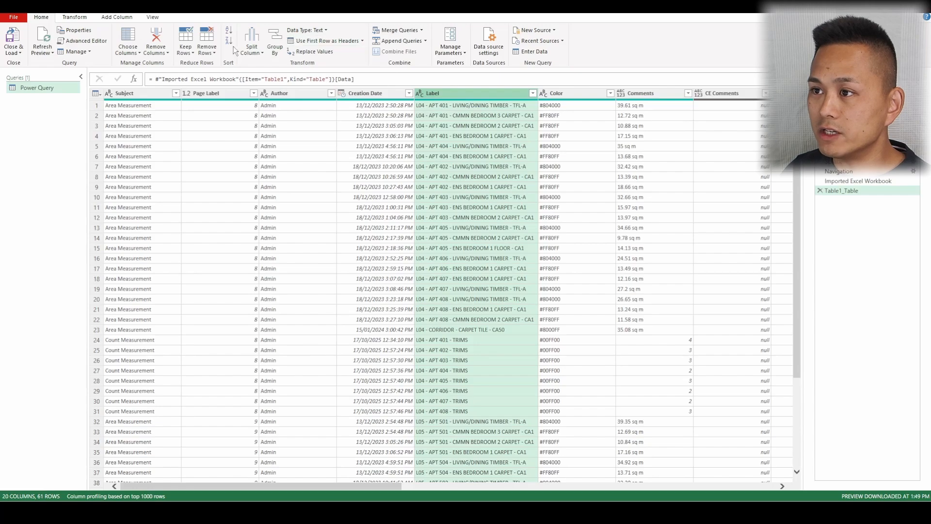
click(252, 48)
click(274, 63)
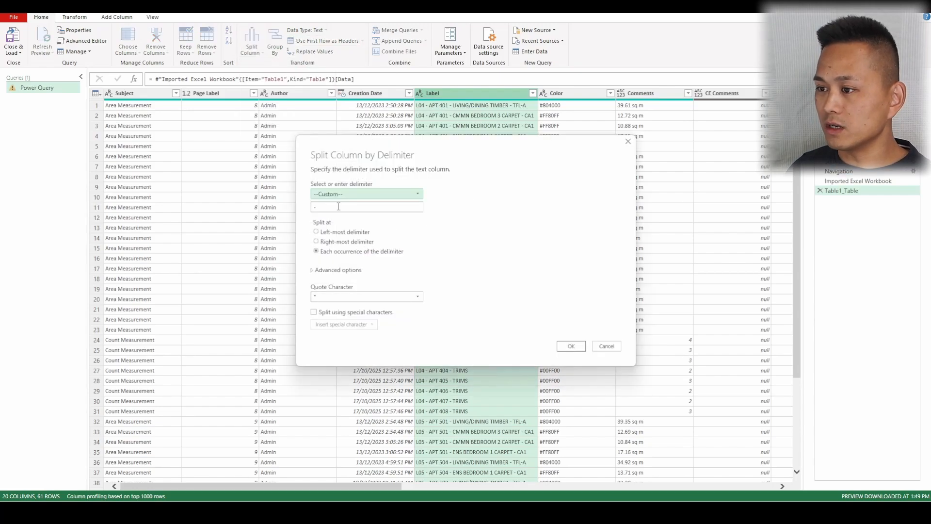
click(338, 207)
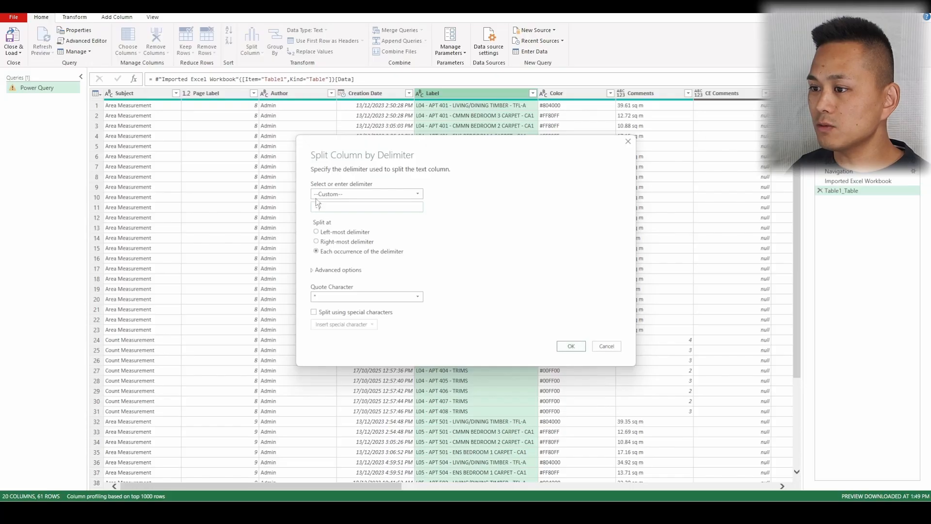
click(629, 142)
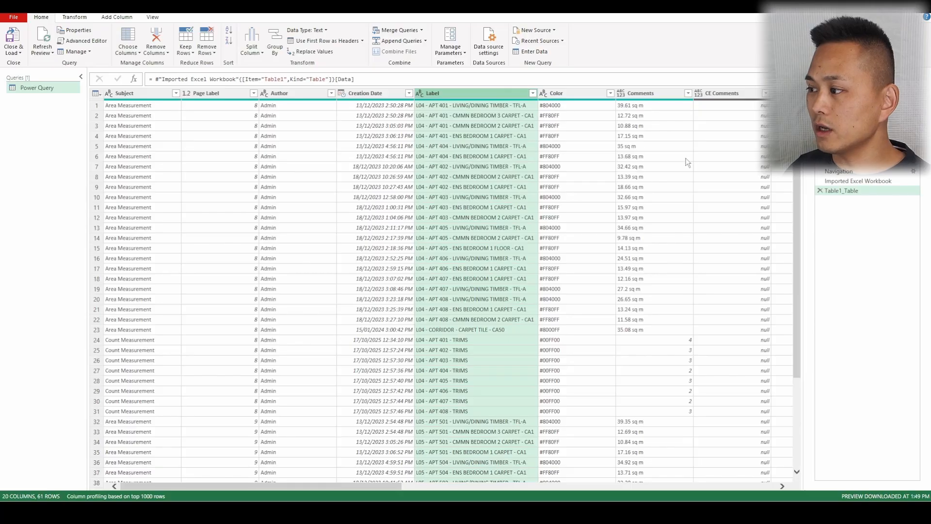
scroll(417, 158, right, 10)
scroll(388, 150, left, 10)
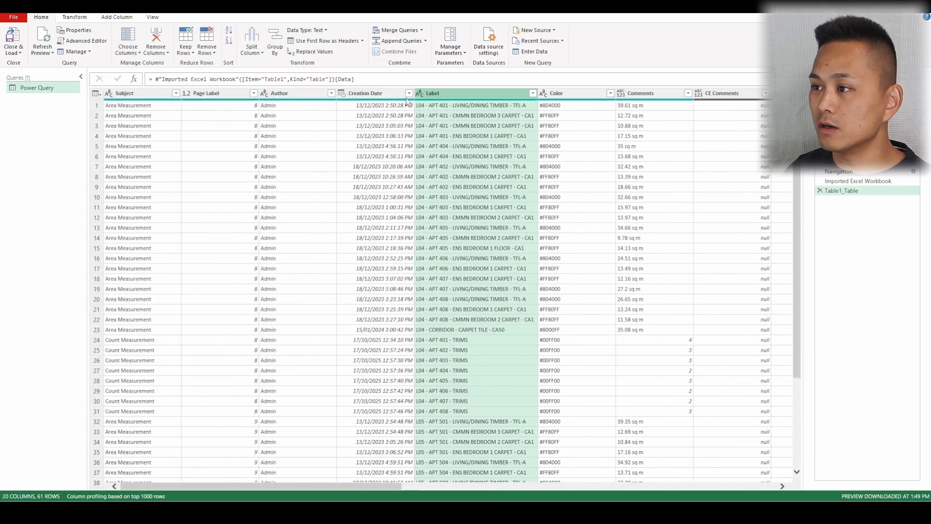
- Split the Label column by a custom hyphen delimiter at each occurrence, checking the label format against the markups list
click(251, 46)
click(272, 68)
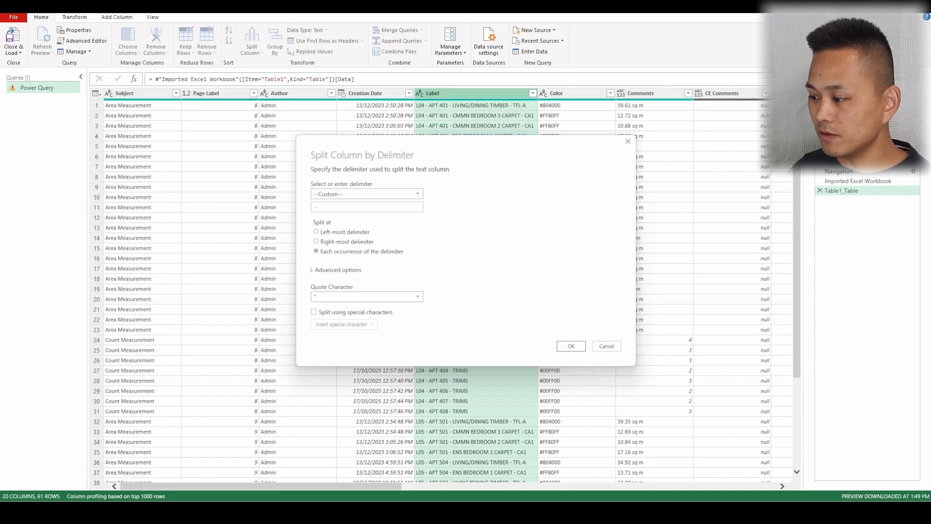
key(alt+Tab)
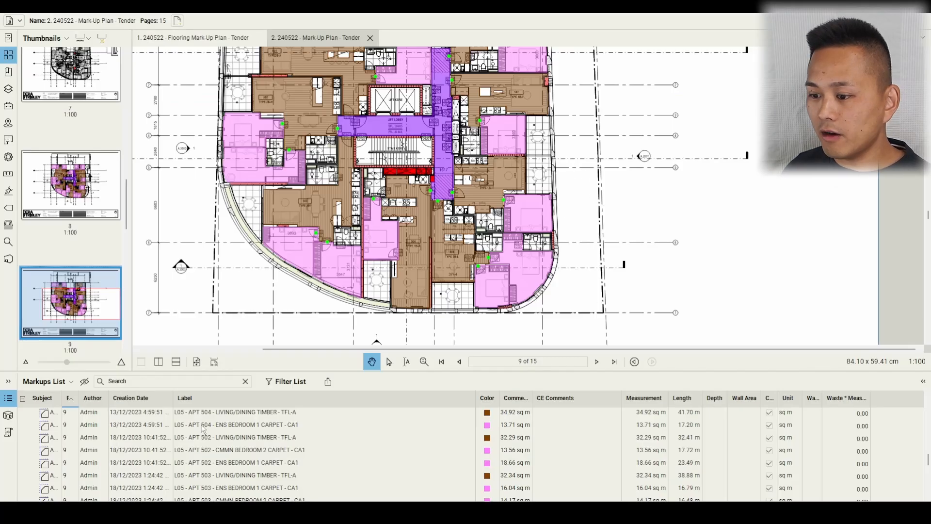
click(203, 427)
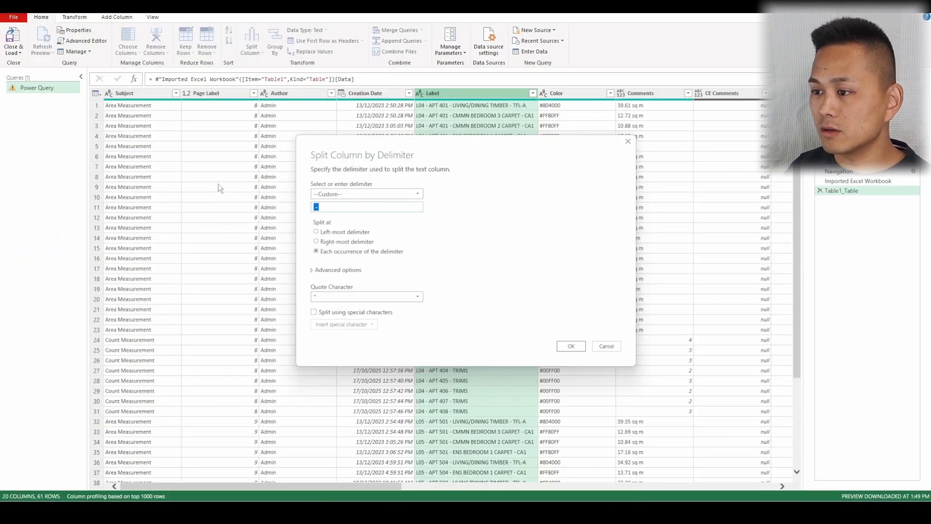
key(BackSpace)
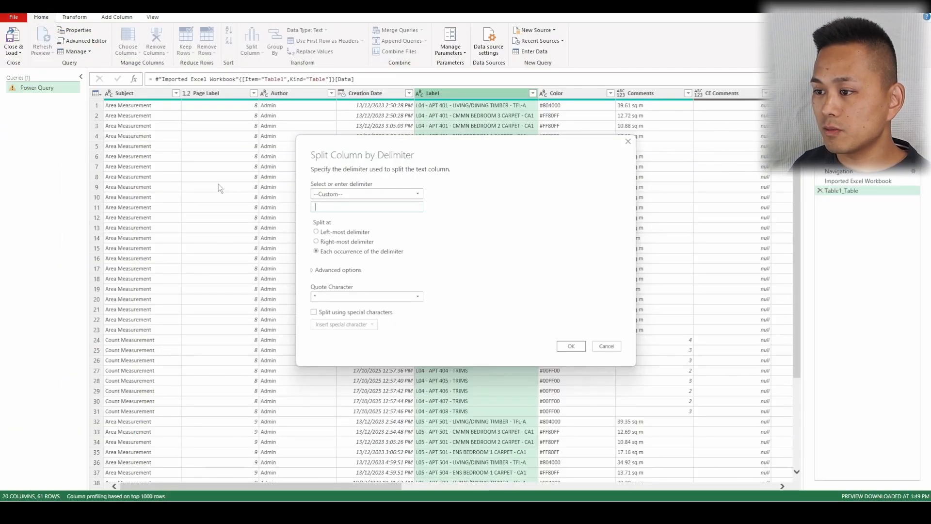
click(574, 347)
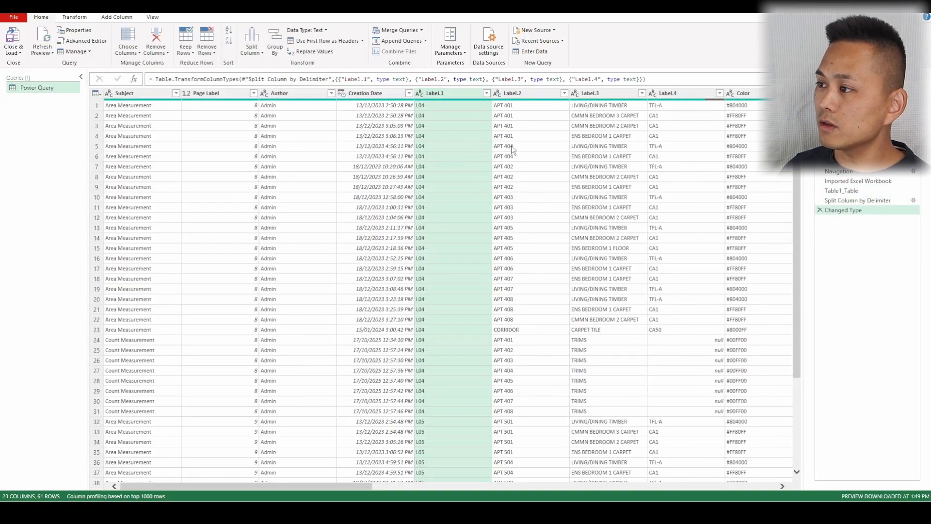
- Rename the four split label columns as Level, Apartment, Description and Code
scroll(563, 152, right, 5)
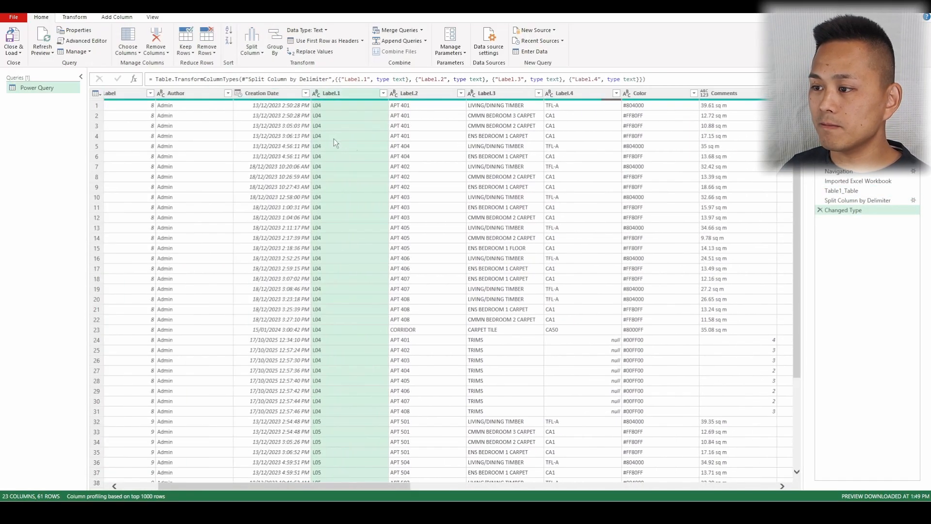
double_click(342, 93)
text(Leve)
double_click(405, 93)
text(Apartment)
key(Return)
double_click(486, 93)
text(Description)
key(Return)
double_click(577, 93)
text(Code)
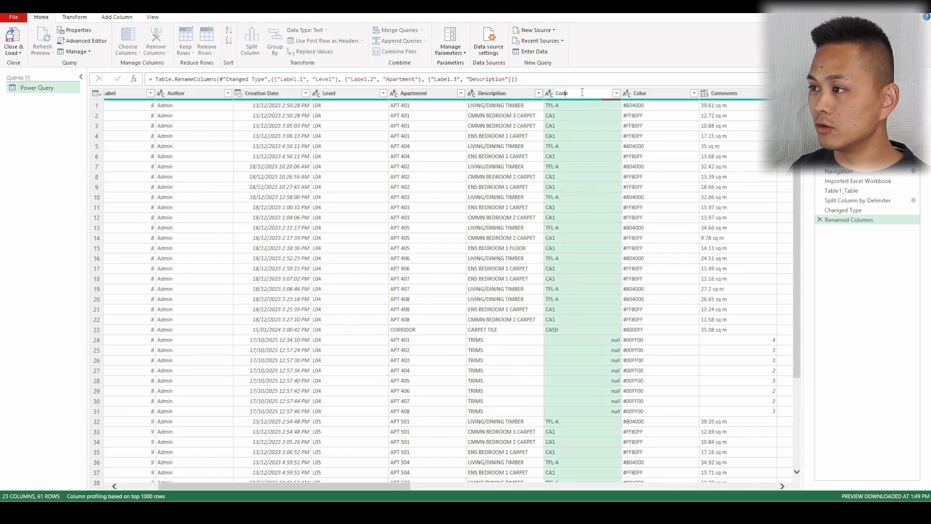
click(581, 157)
- Close the query editor, load the transformed data into the workbook and look over the loaded table
scroll(576, 152, right, 10)
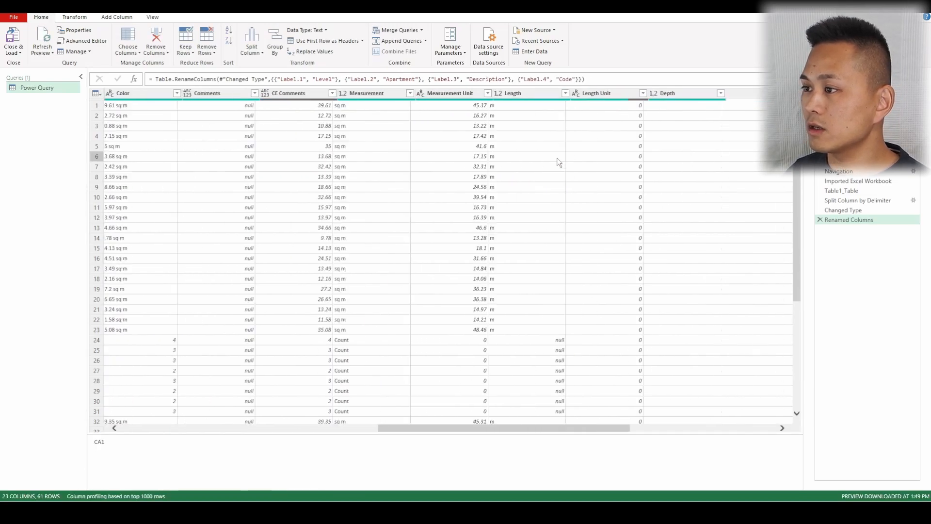
scroll(557, 158, left, 10)
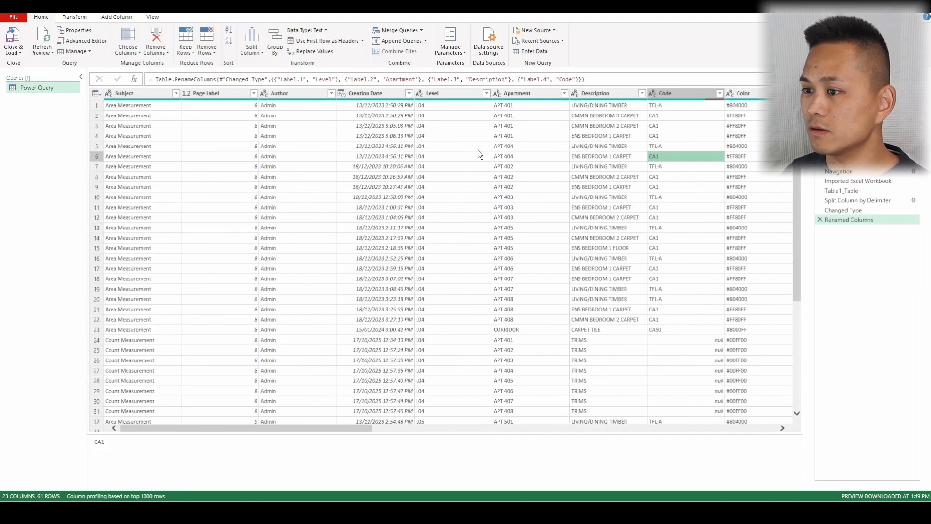
click(12, 38)
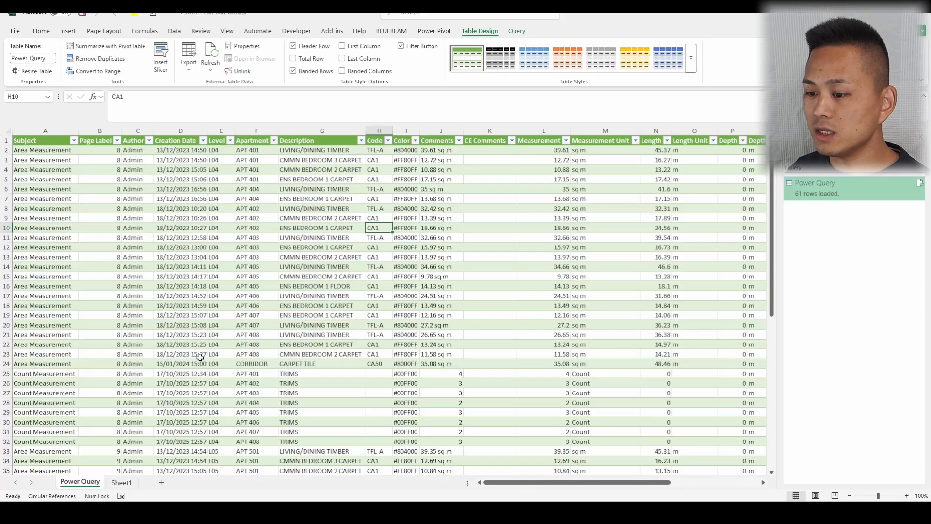
click(445, 257)
ctrl+click(387, 275)
scroll(387, 274, down, 3)
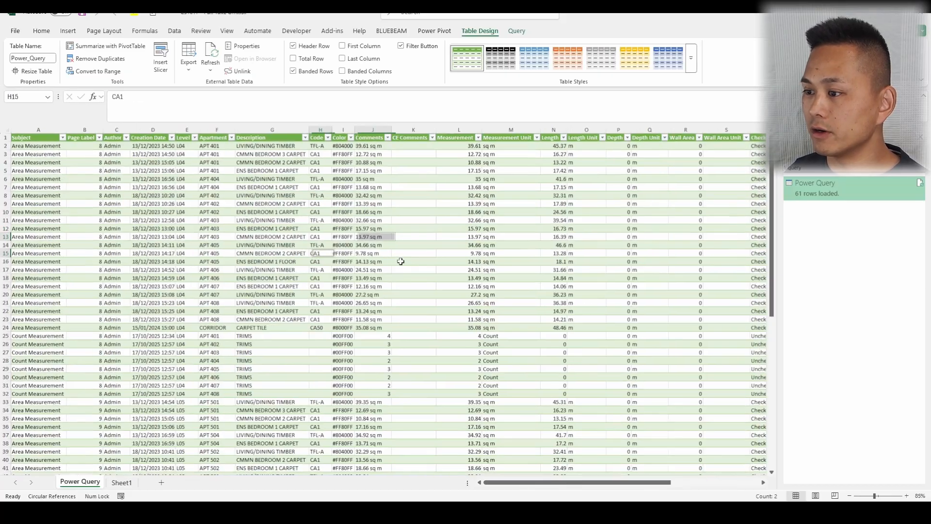
click(304, 251)
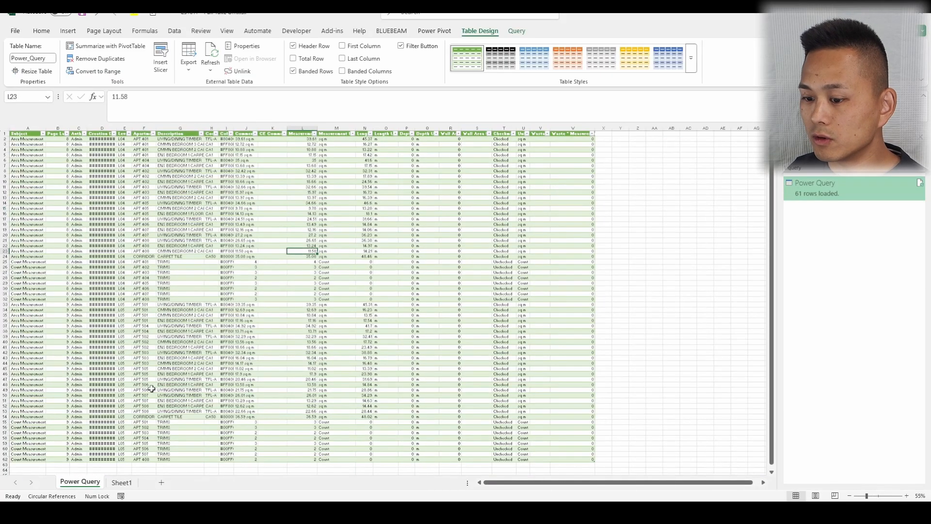
- Rename Sheet1 as R0
right_click(122, 483)
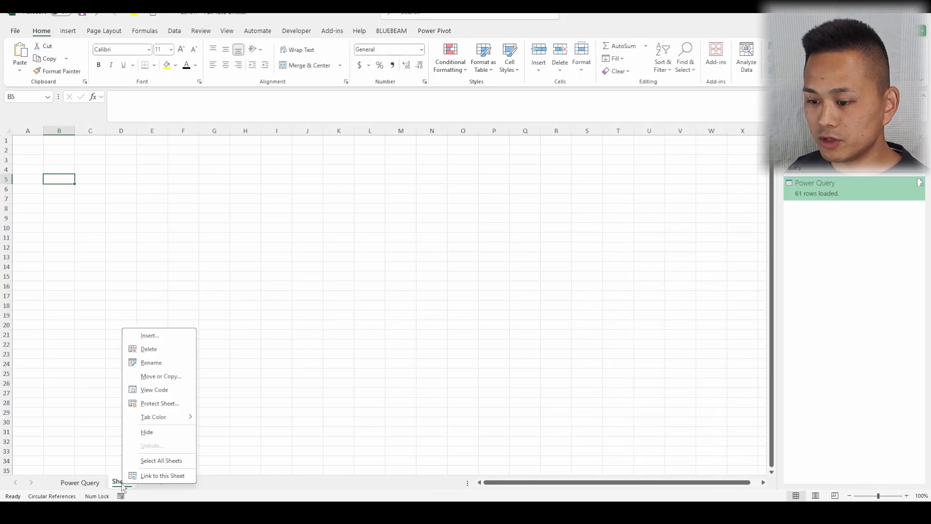
click(152, 364)
text(R)
key(Return)
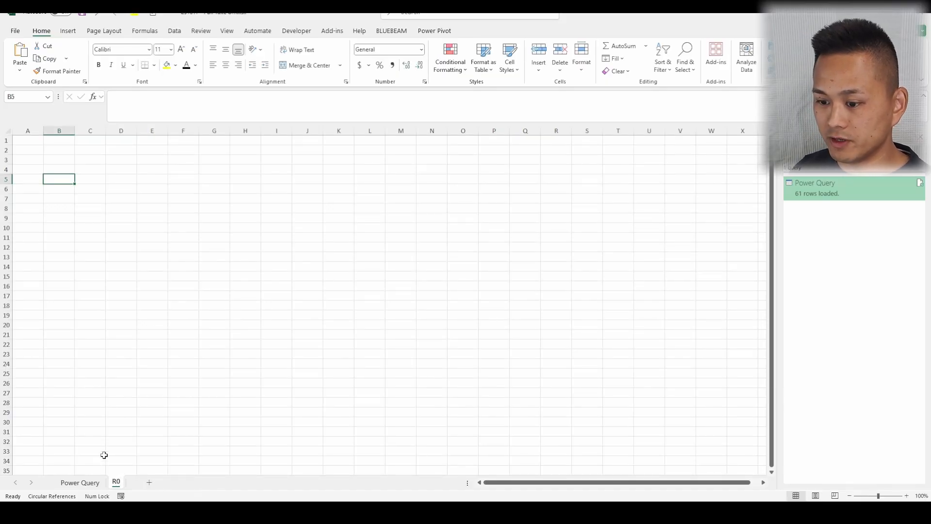
- Colour the Power Query sheet tab yellow
right_click(81, 482)
click(121, 374)
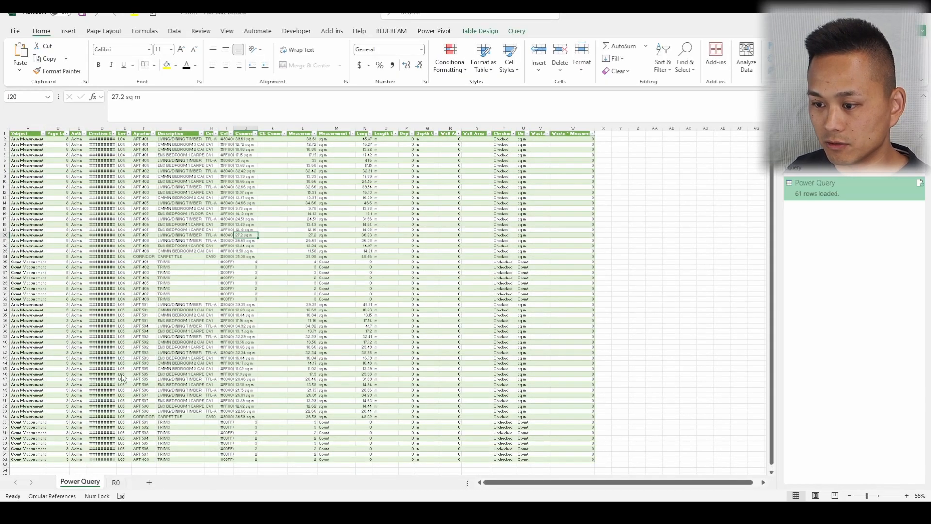
key(Escape)
right_click(75, 483)
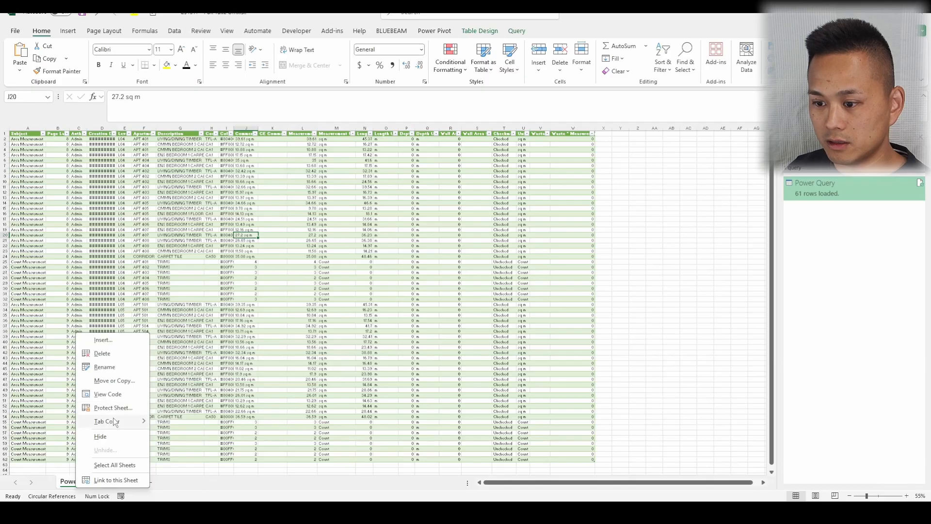
click(211, 374)
click(191, 342)
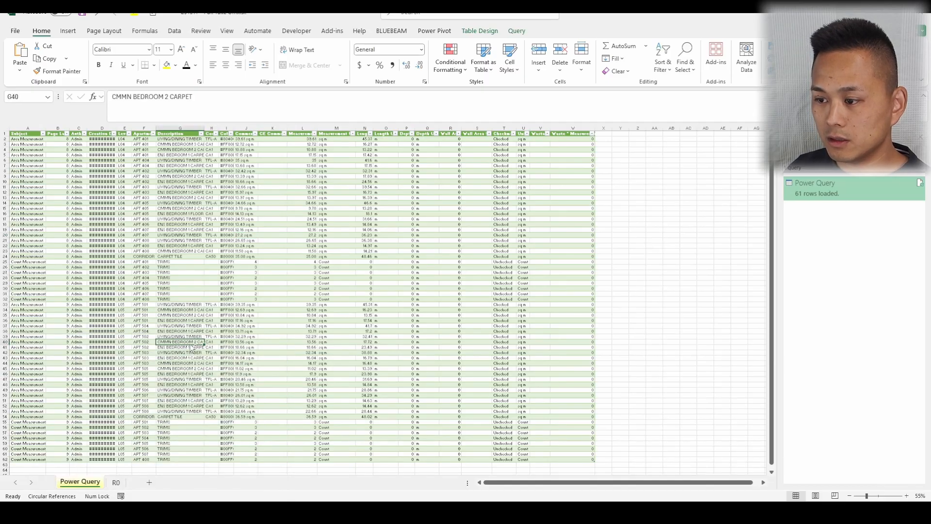
- Copy the whole Power Query table and paste it as values into sheet R0 starting at cell A1
key(ctrl+a)
key(ctrl+c)
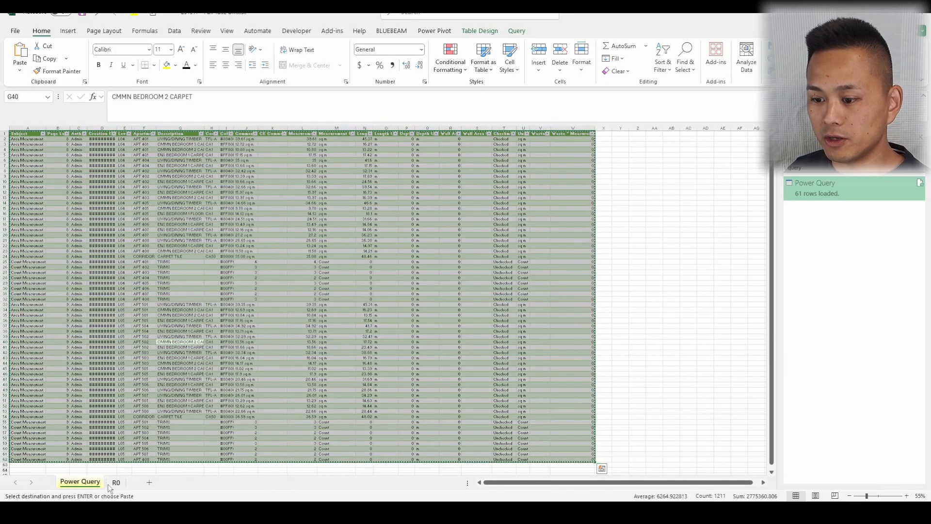
click(116, 482)
right_click(30, 141)
click(72, 226)
click(252, 176)
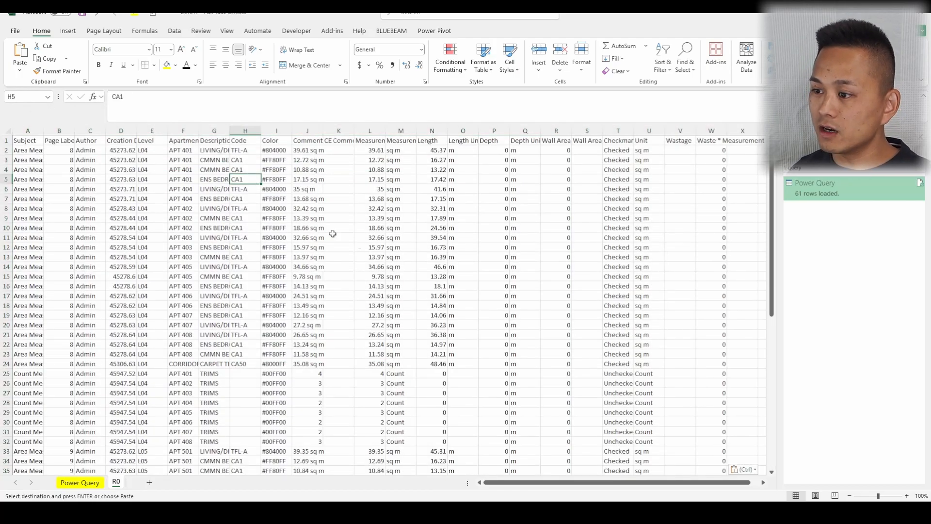
- Convert the pasted data range A1:W62 on sheet R0 into a table with headers
click(307, 218)
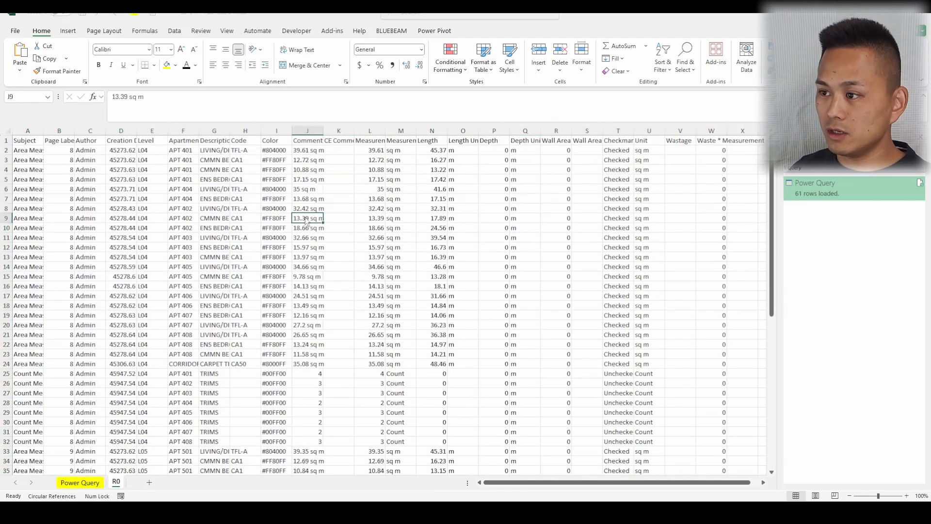
key(ctrl+t)
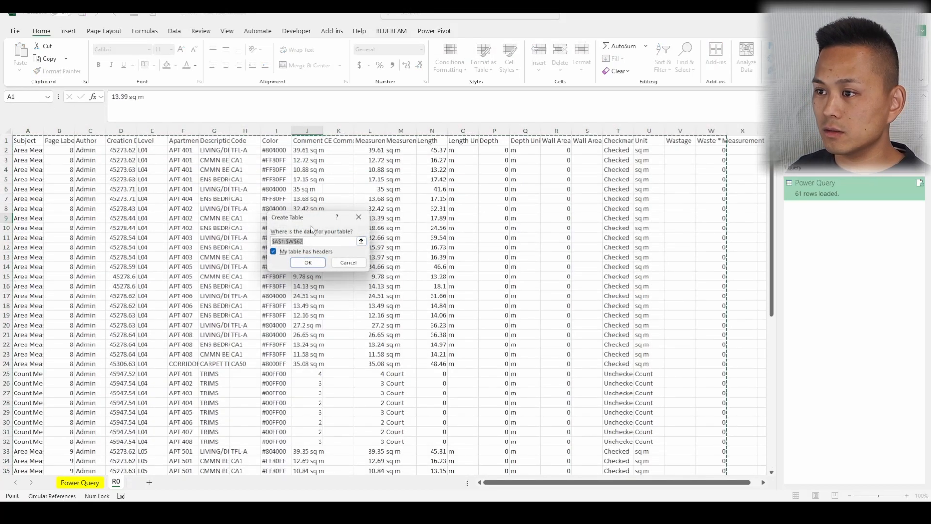
click(308, 262)
scroll(546, 248, down, 1)
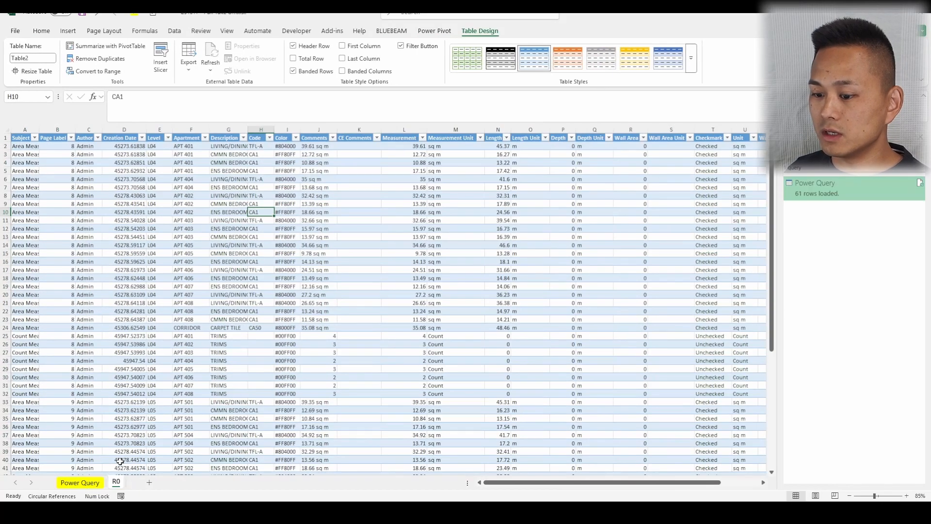
- Widen the R0 table's columns to fit their contents and sort the table by Description in ascending order
click(366, 343)
scroll(478, 282, down, 1)
scroll(443, 258, down, 4)
scroll(444, 259, up, 4)
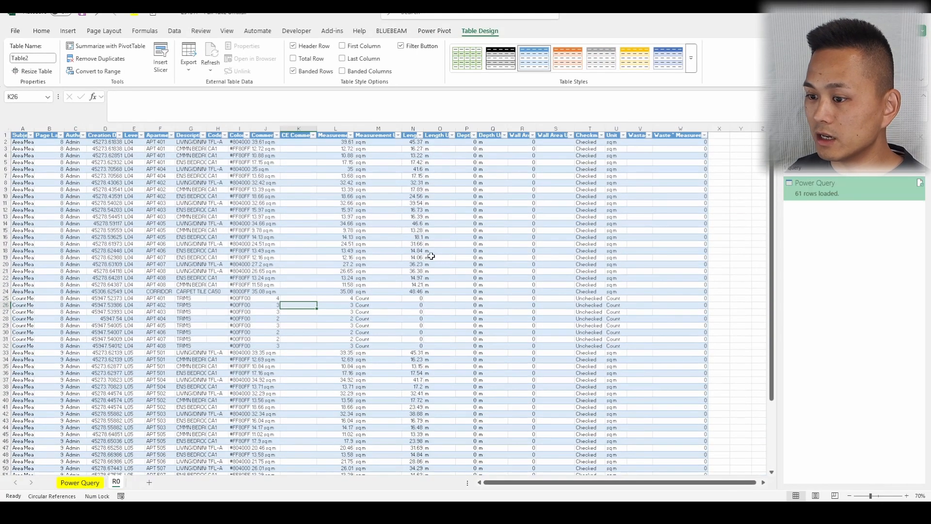
click(191, 211)
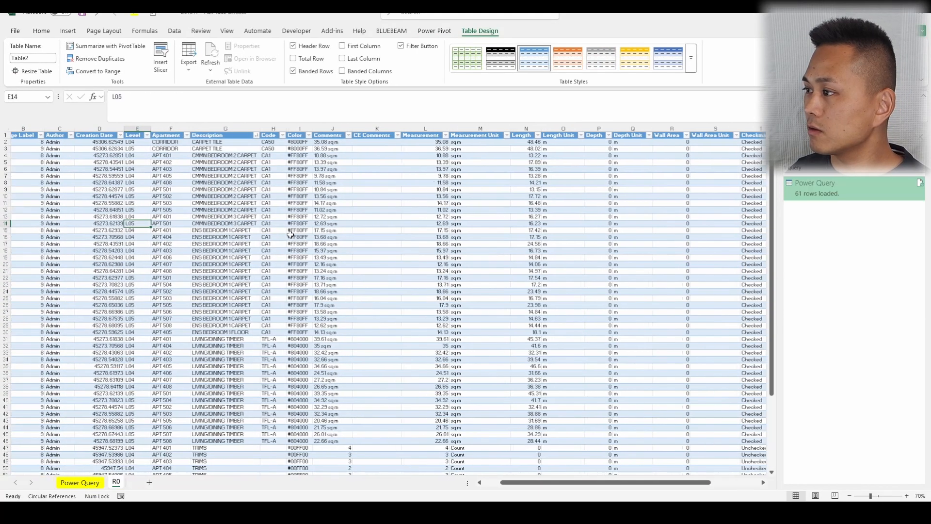
scroll(255, 256, right, 5)
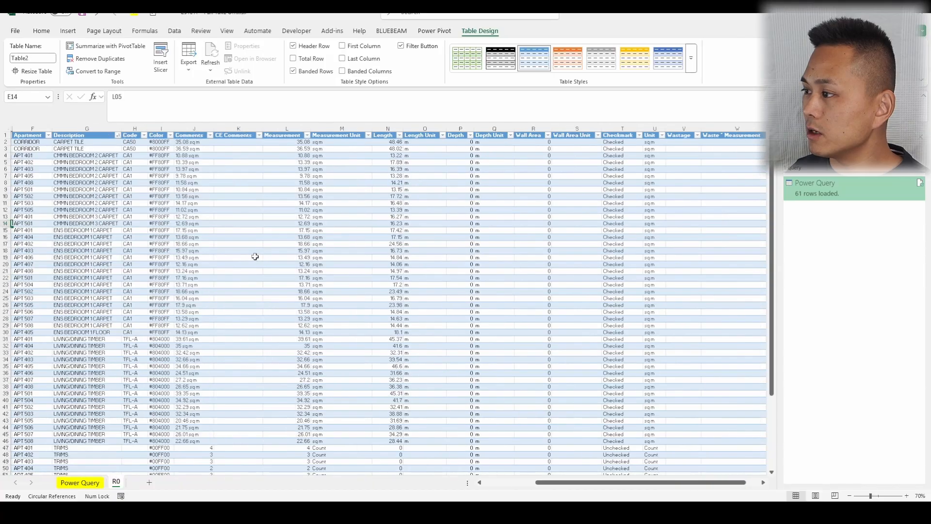
scroll(243, 228, left, 6)
click(242, 178)
click(251, 163)
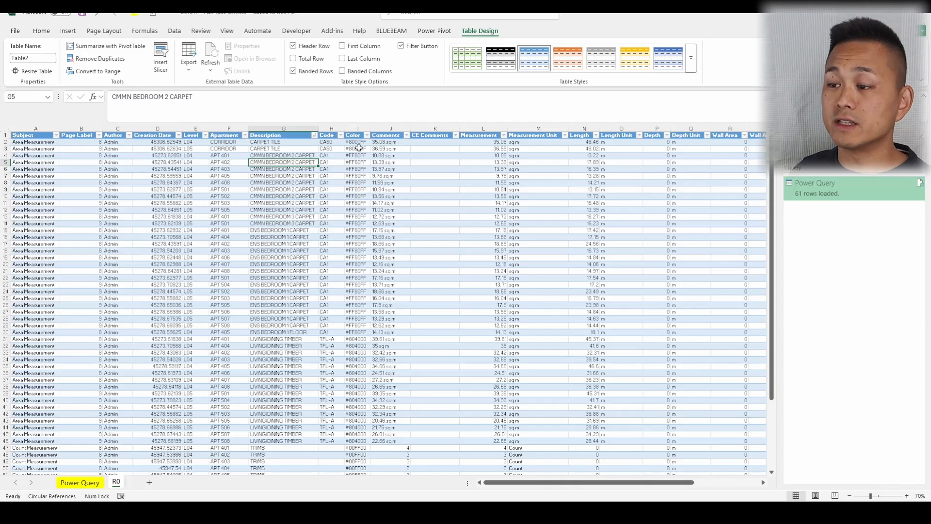
- Insert a PivotTable based on Table2, placed on the existing sheet R0 at cell Z10
click(68, 31)
click(24, 68)
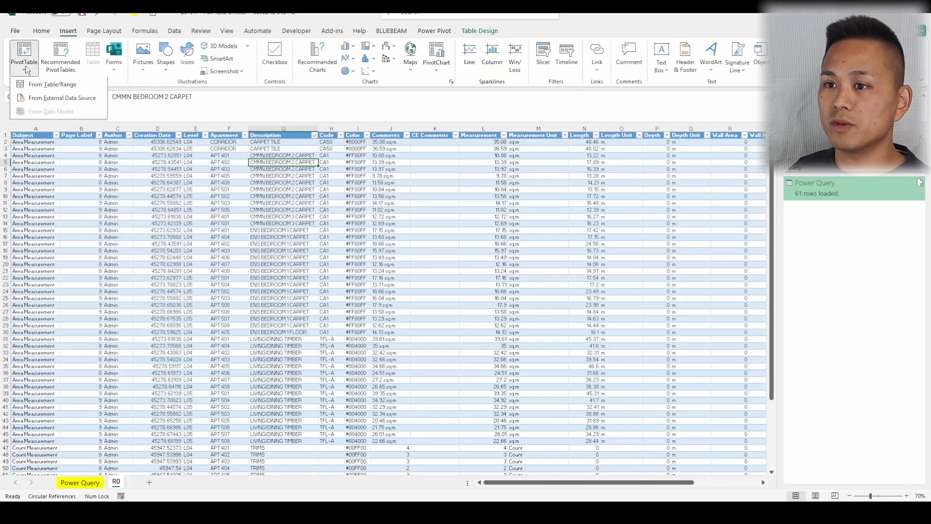
click(42, 87)
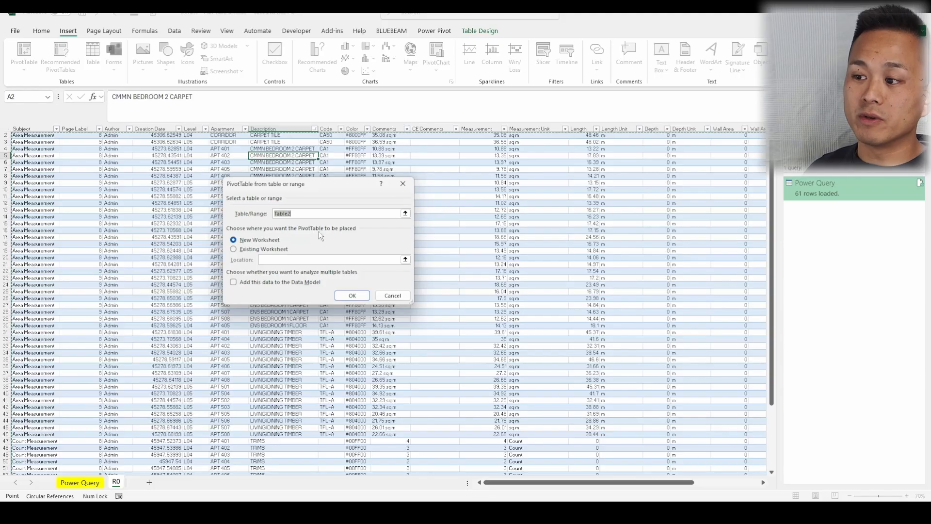
click(306, 215)
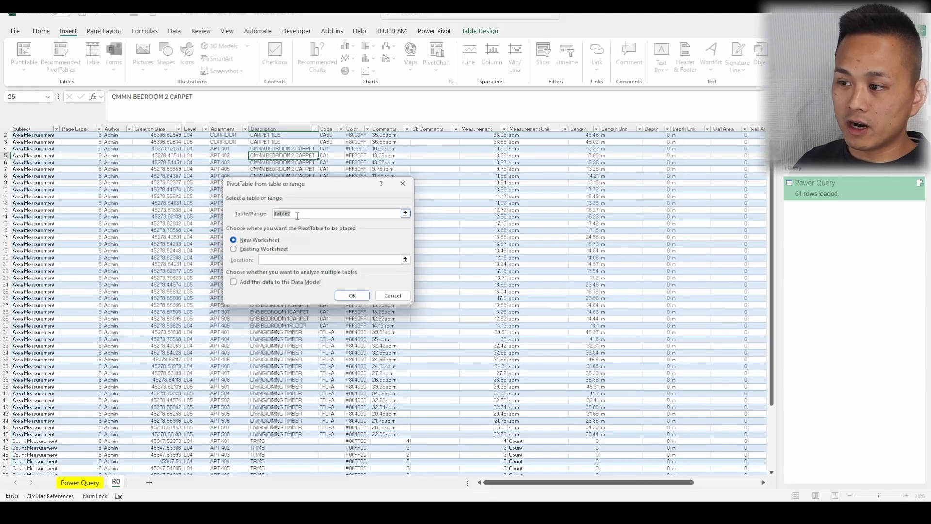
double_click(280, 214)
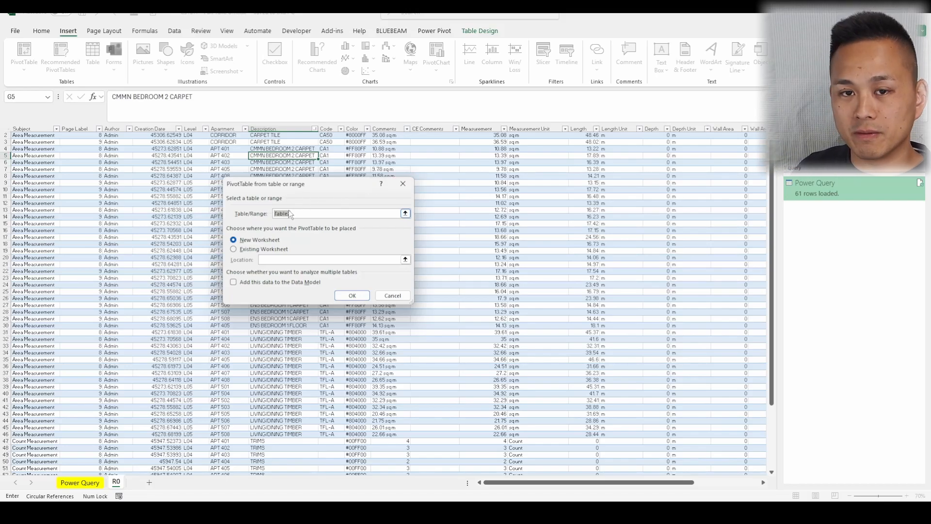
click(306, 213)
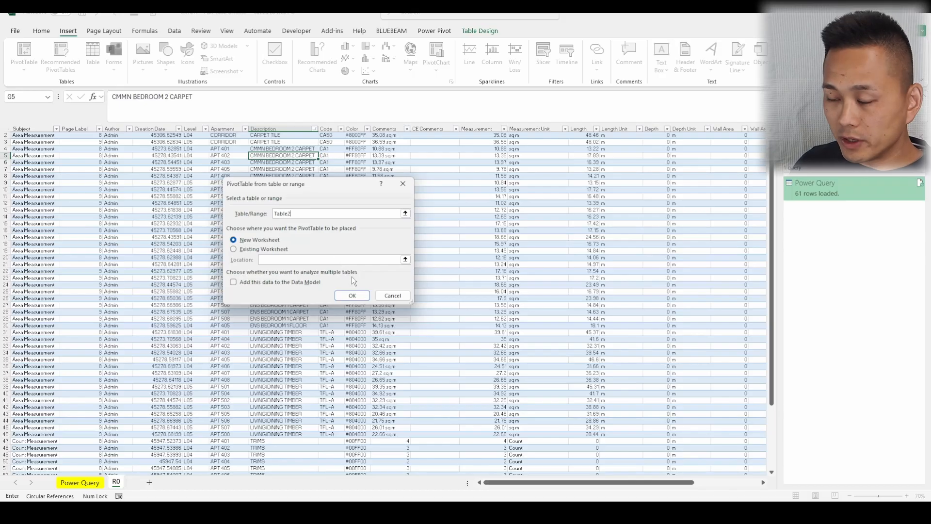
click(251, 249)
click(664, 205)
key(Right)
key(Right)
key(Right)
key(Right)
key(Right)
key(Right)
key(Right)
key(Right)
key(Right)
key(Right)
key(Up)
key(Up)
key(Return)
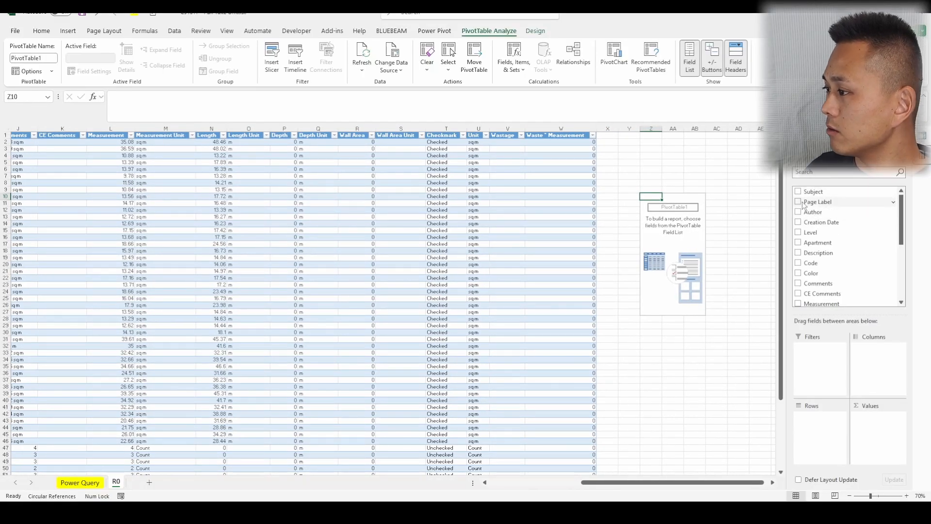
- Add Description, Code and Measurement Unit as PivotTable rows and Measurement as summed values, and widen the Description column to show its full text
click(799, 253)
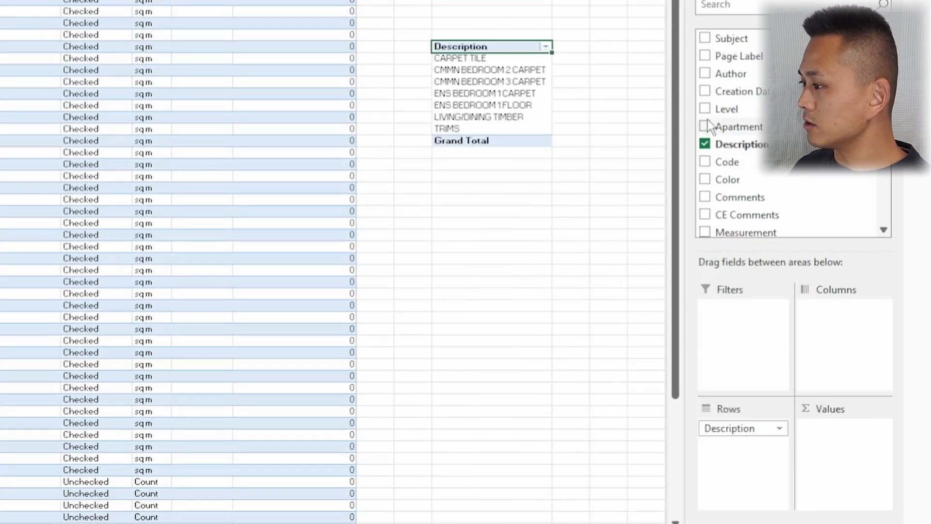
click(704, 162)
scroll(727, 165, down, 1)
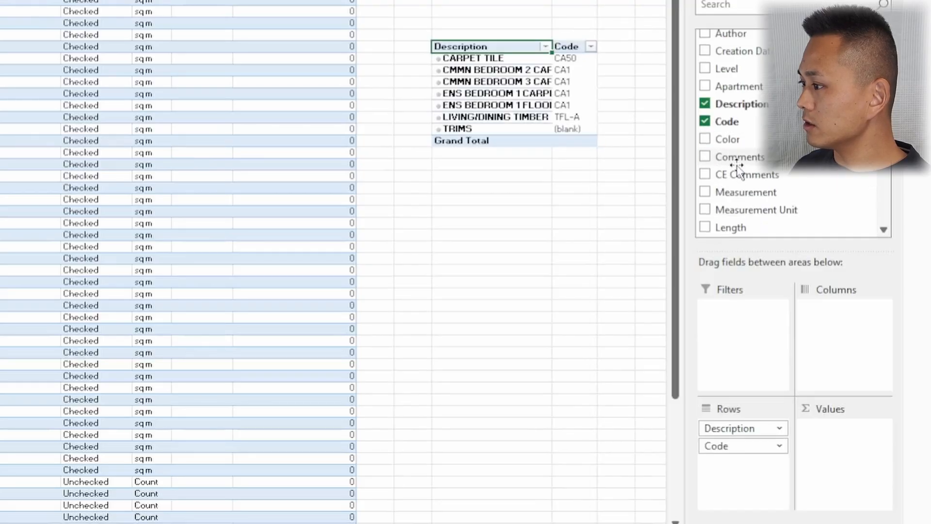
click(705, 192)
scroll(712, 174, down, 1)
click(710, 171)
scroll(520, 167, right, 3)
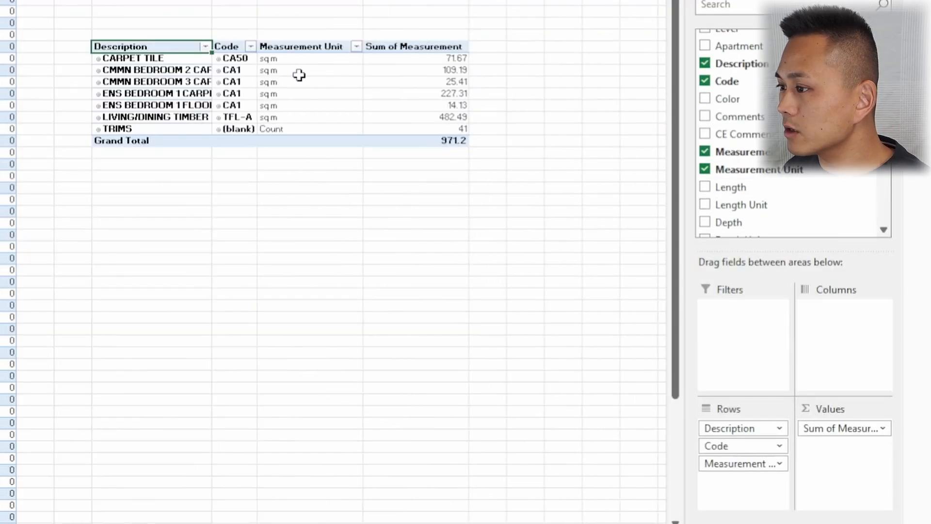
drag(212, 0, 265, 0)
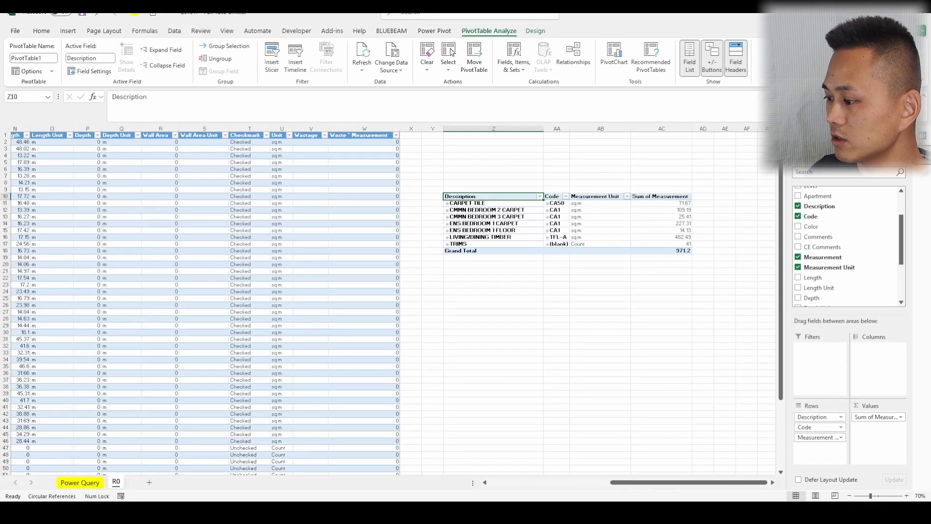
- Check the PivotTable's Sum of Measurement values for the sq m rows against the measurements in Bluebeam's Markups List
key(alt+Tab)
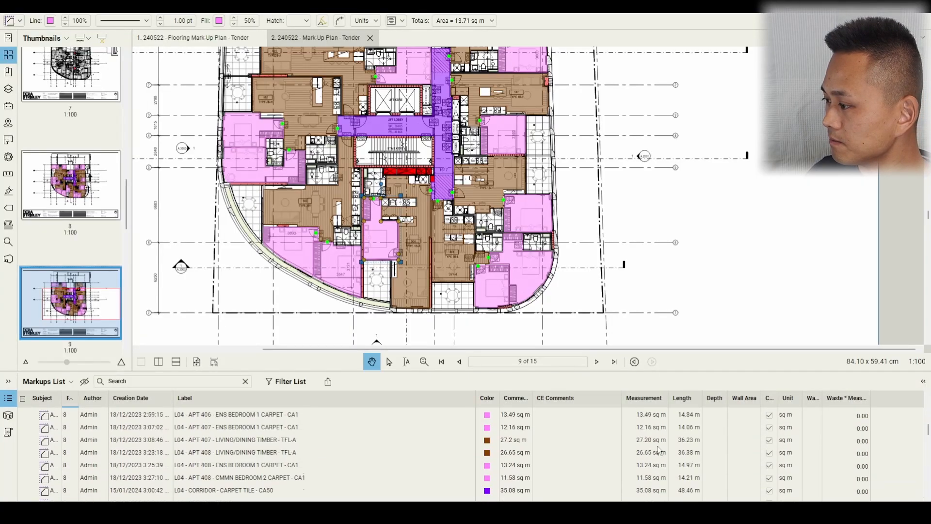
key(alt+Tab)
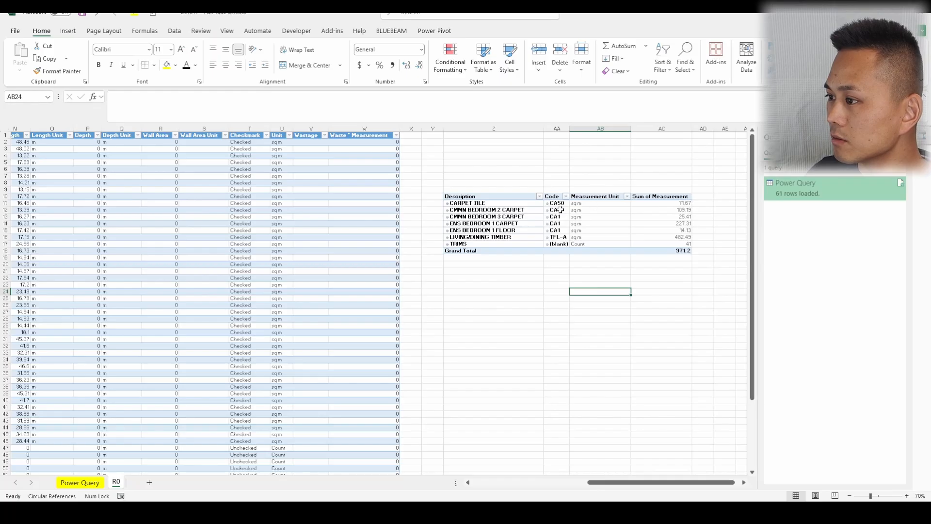
drag(671, 203, 671, 237)
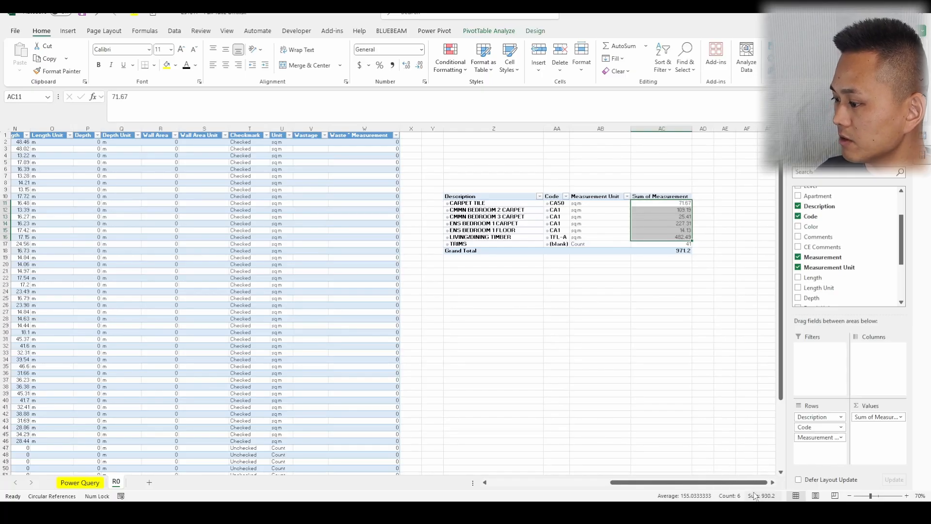
click(661, 159)
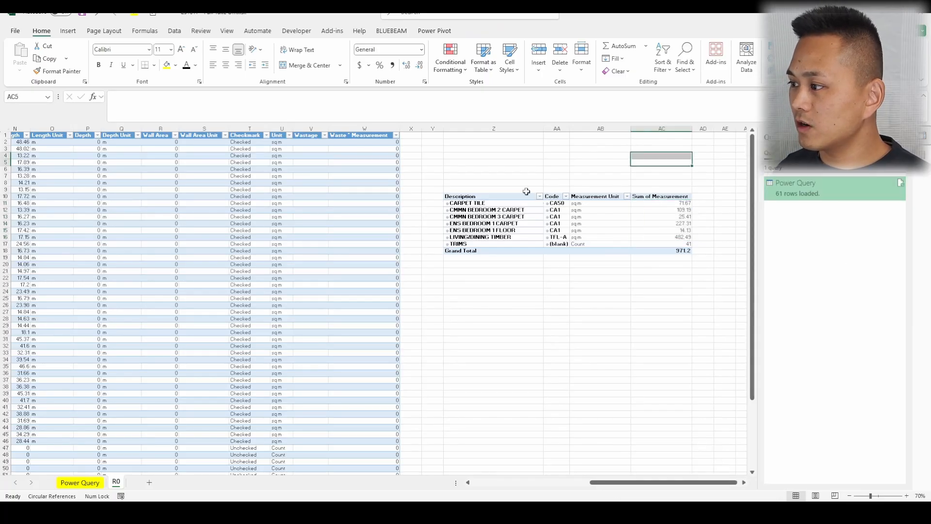
click(705, 217)
click(646, 210)
ctrl+scroll(678, 220, up, 1)
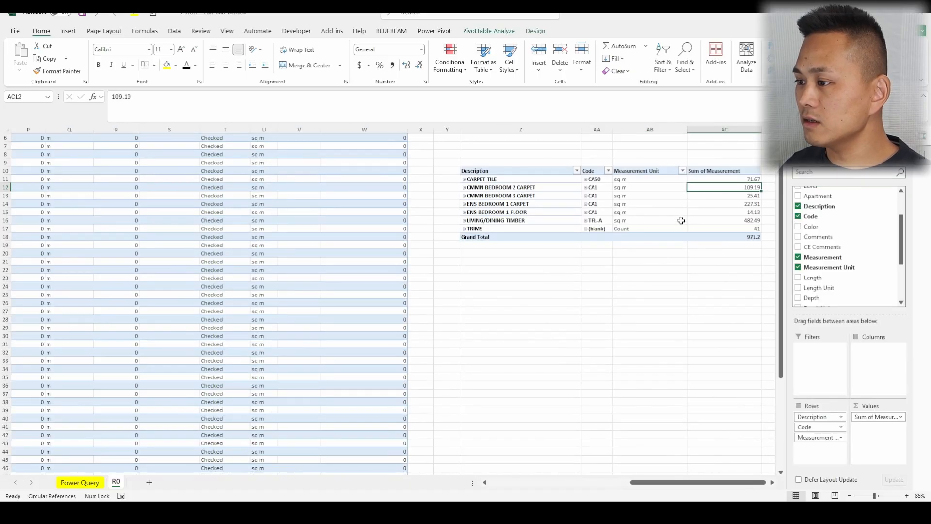
ctrl+scroll(681, 221, down, 1)
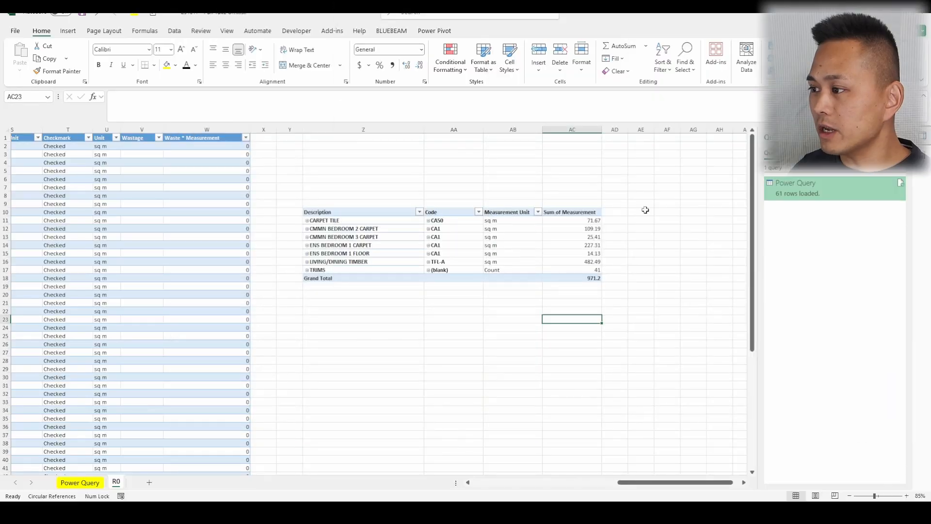
drag(587, 188, 584, 306)
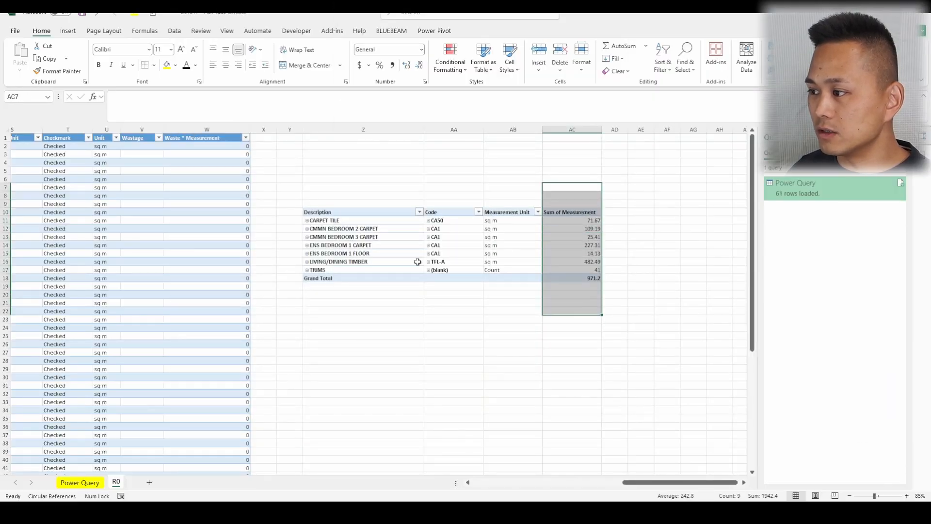
click(641, 229)
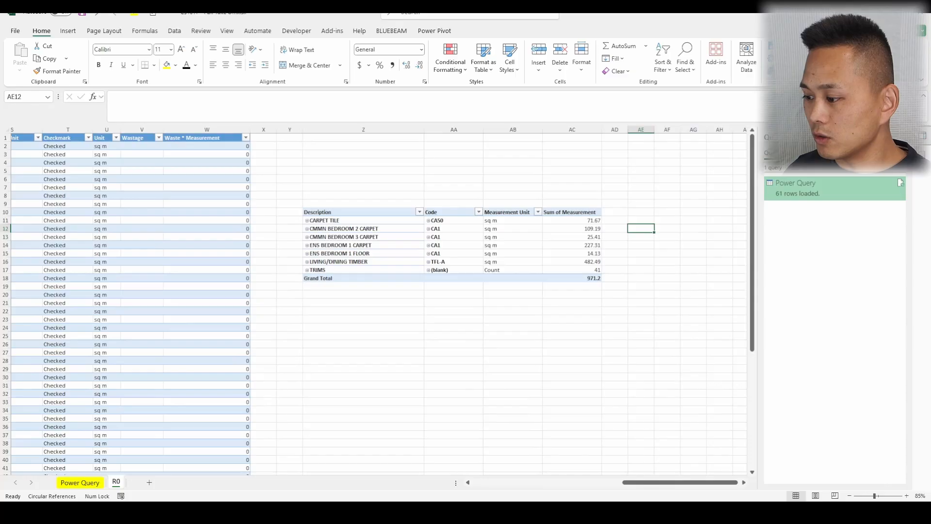
- Switch to the quote template workbook and review its header: company logo, project, quote reference and date
click(526, 511)
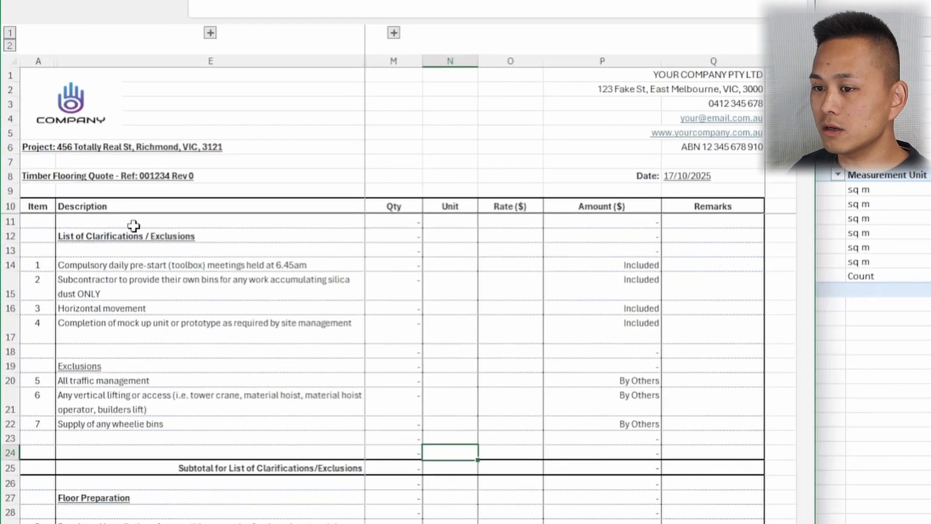
click(176, 237)
click(127, 112)
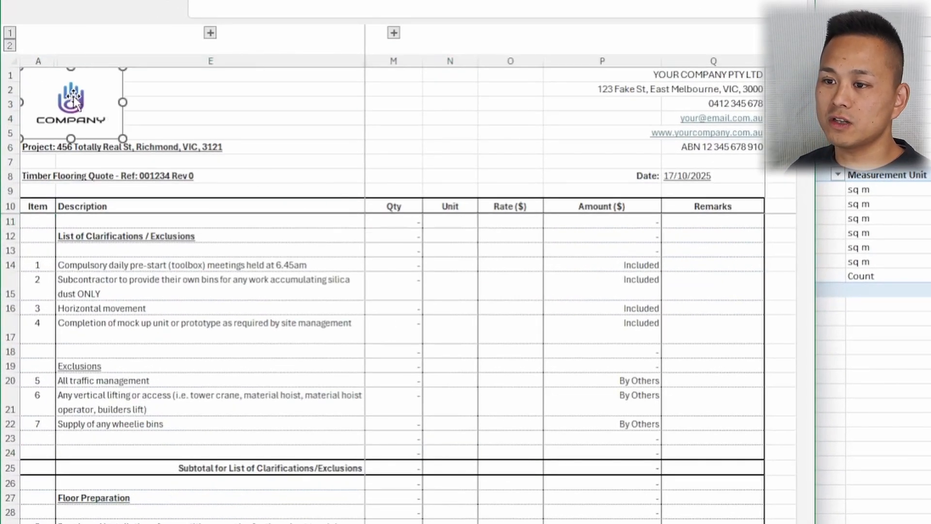
click(62, 152)
click(52, 170)
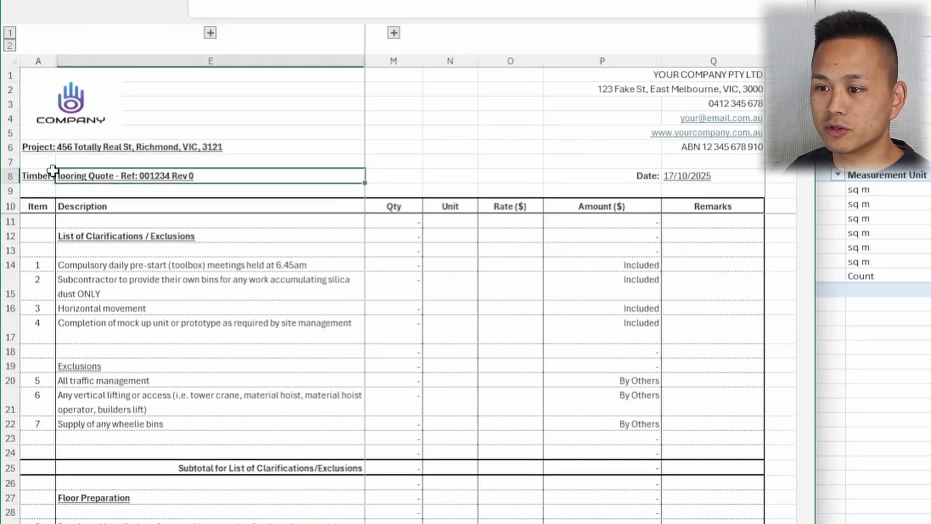
click(40, 147)
click(40, 177)
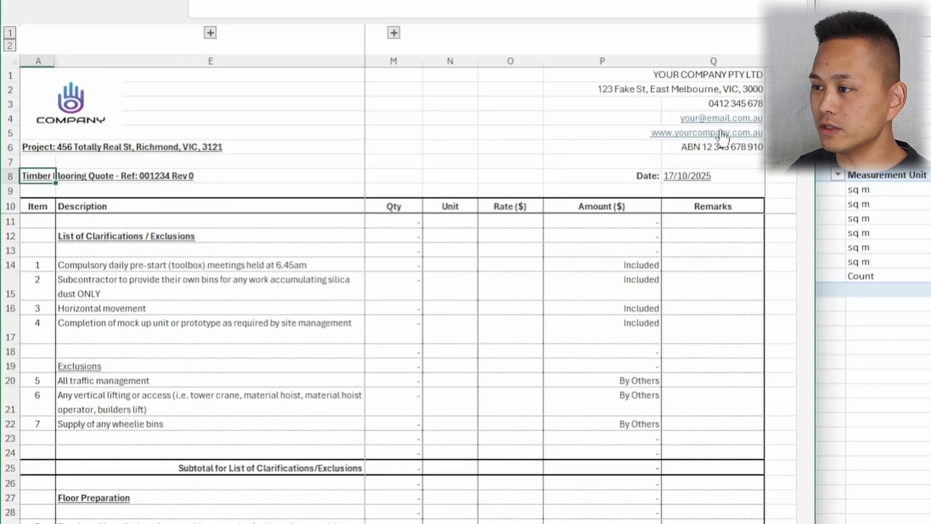
click(711, 175)
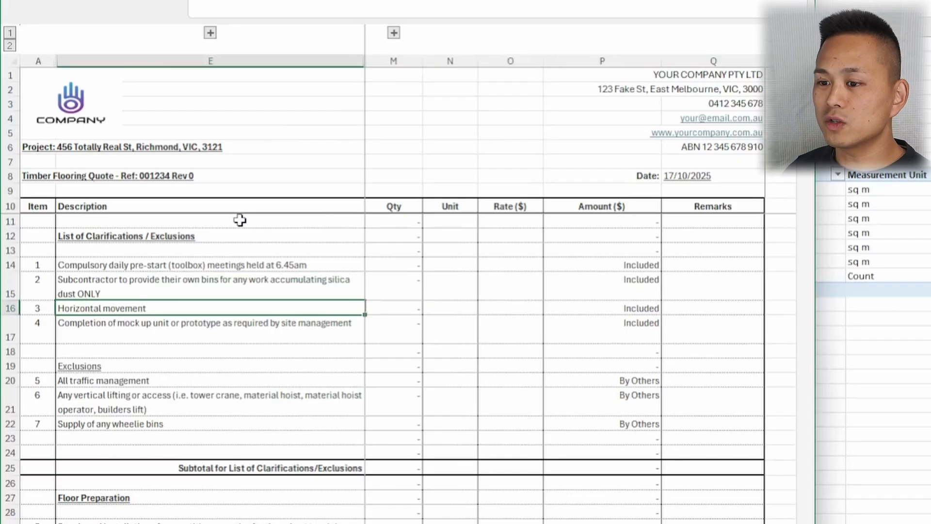
- Examine the quote's List of Clarifications / Exclusions section and its included and excluded items
scroll(336, 176, down, 2)
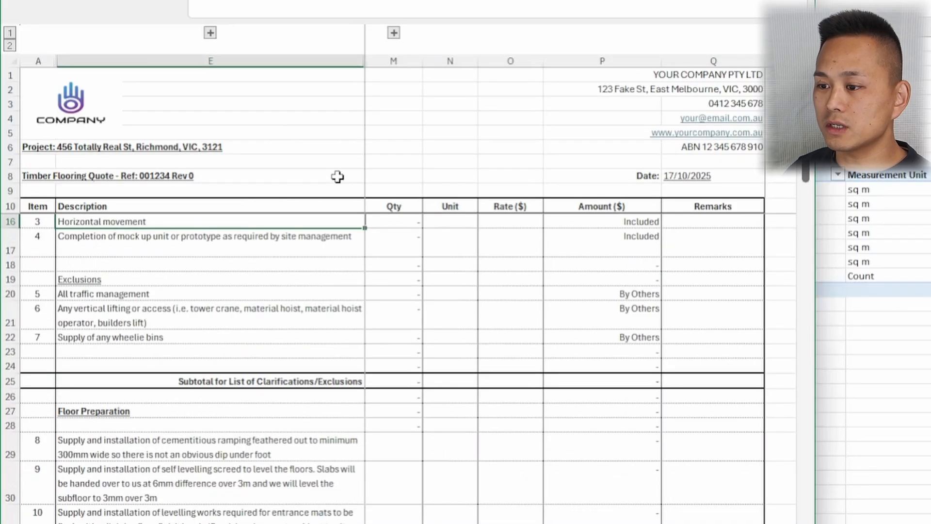
scroll(338, 177, up, 2)
click(234, 287)
drag(204, 236, 181, 443)
click(195, 331)
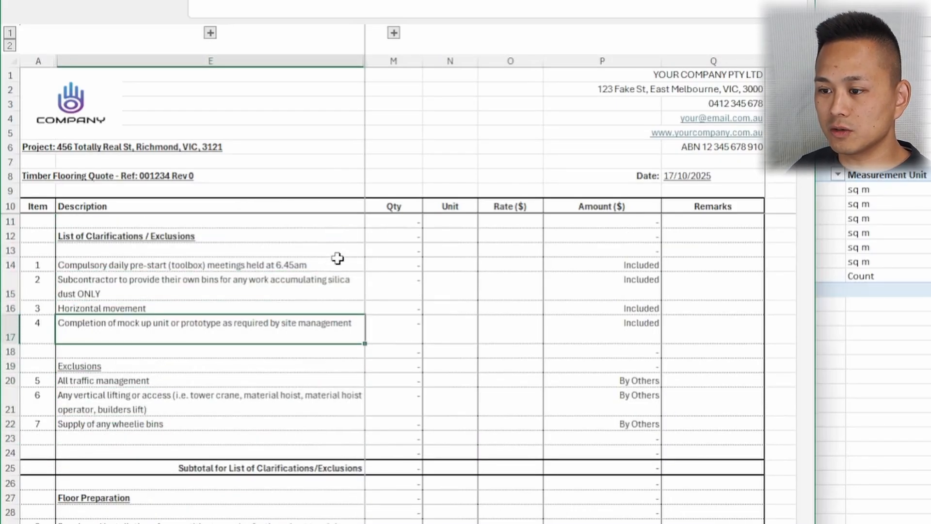
click(159, 235)
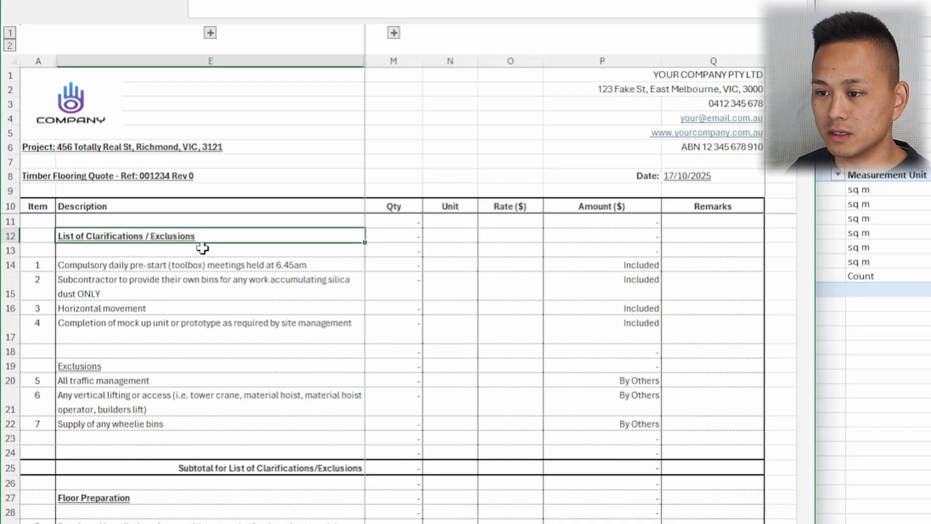
scroll(253, 322, down, 3)
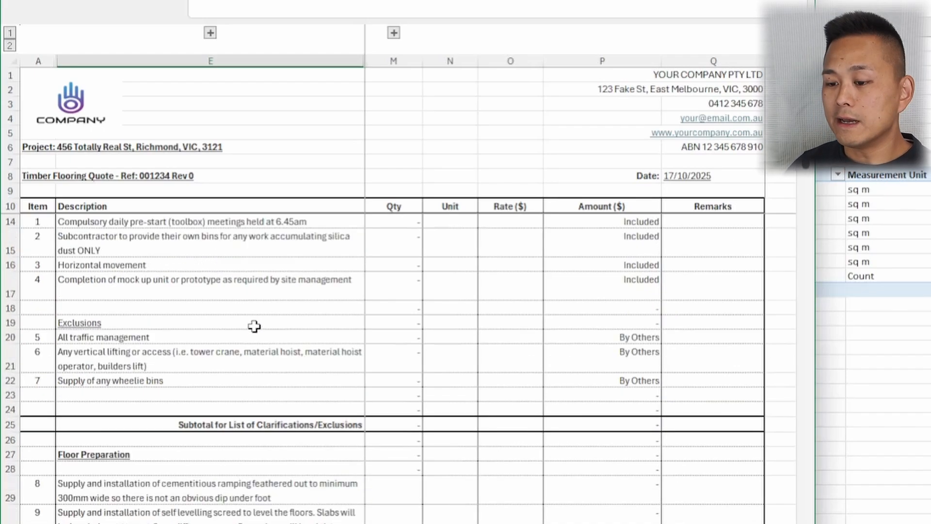
click(219, 356)
click(231, 338)
- Examine the quote's Floor Preparation, Carpet, Timber Flooring and Protection Works sections, and return to the PivotTable quantities in the take-off workbook
scroll(229, 349, down, 3)
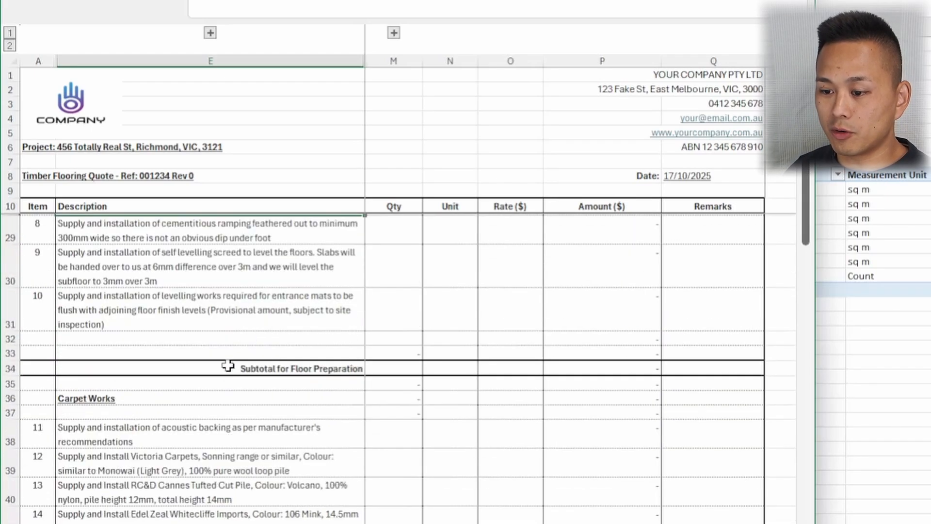
drag(198, 315, 220, 455)
scroll(223, 412, down, 2)
drag(184, 430, 196, 512)
scroll(217, 412, down, 4)
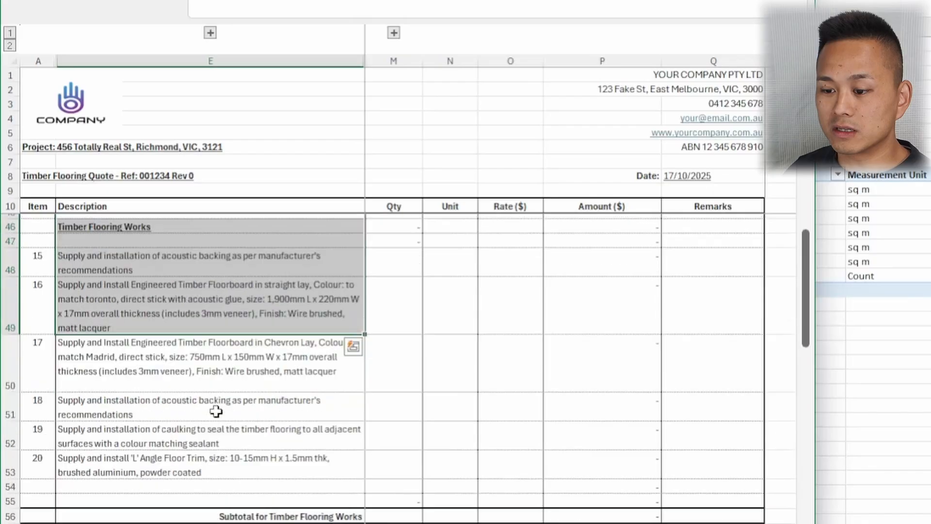
drag(142, 446, 75, 438)
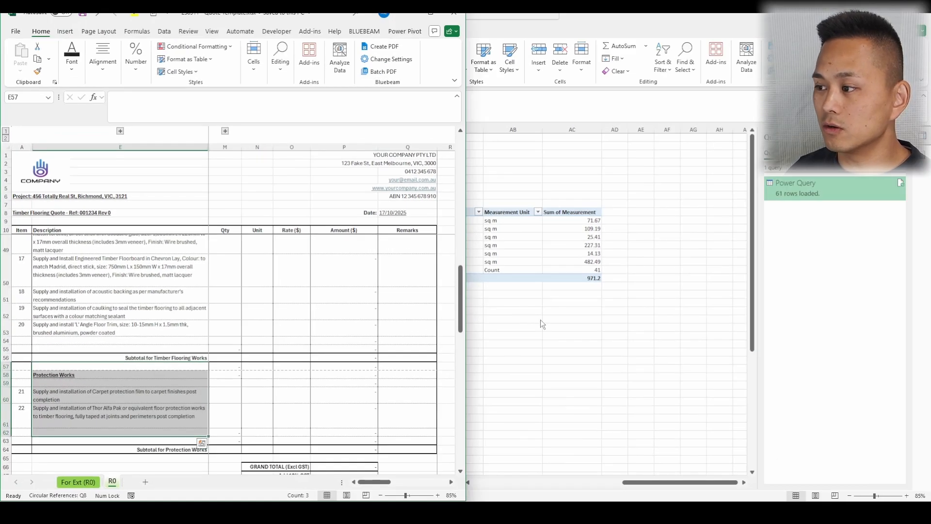
click(542, 320)
mouse_move(574, 230)
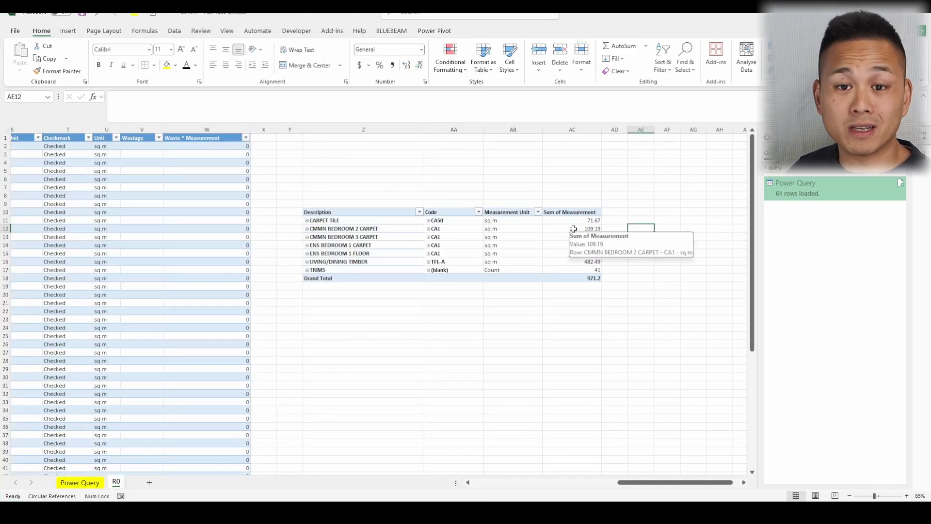
- In the quote workbook, set the unit of Floor Preparation items 8, 9 and 10 to m2
scroll(221, 285, up, 10)
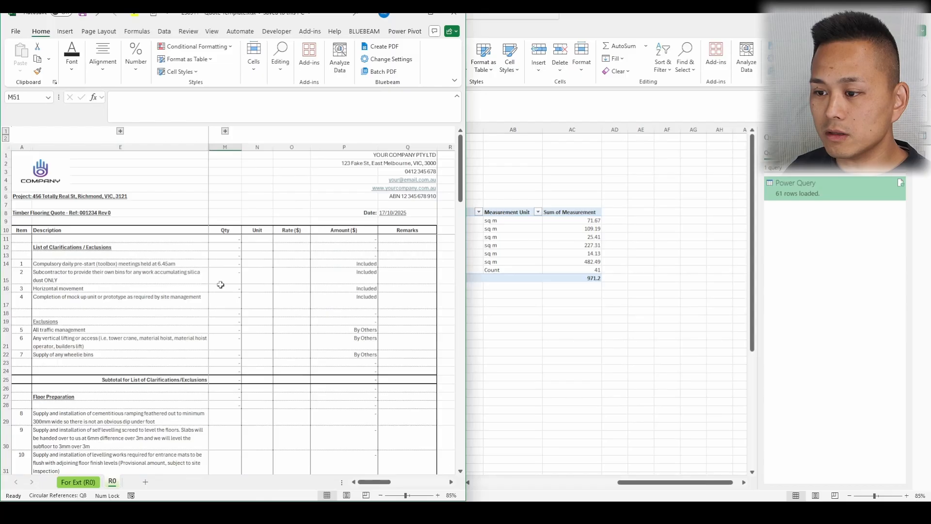
scroll(221, 286, down, 3)
click(225, 321)
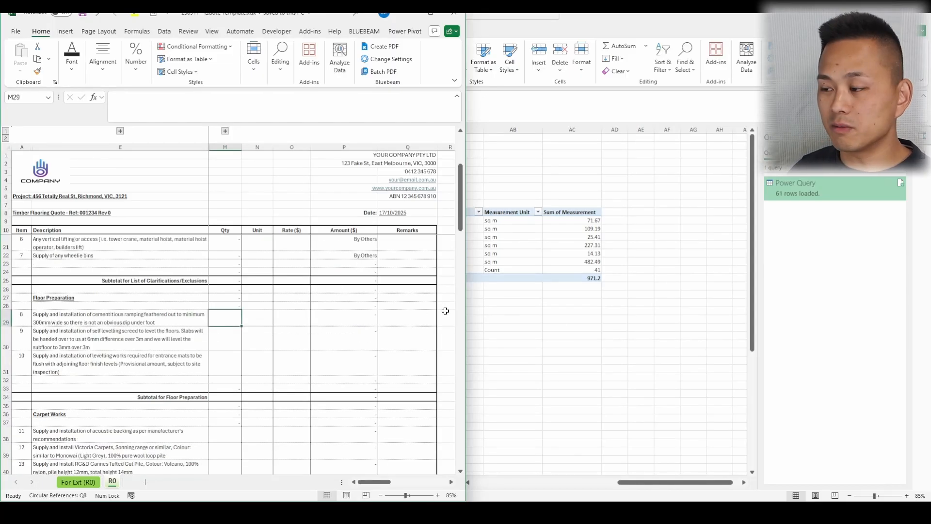
click(276, 340)
click(260, 323)
text(m2)
key(Return)
key(Up)
key(ctrl+c)
key(Down)
key(ctrl+v)
key(Down)
key(ctrl+v)
key(Down)
key(Escape)
- Copy the TRIMS count of 41 from the PivotTable into the quote's item 8 quantity and set its unit to No
key(Up)
key(Left)
key(Up)
key(Left)
key(Up)
key(Right)
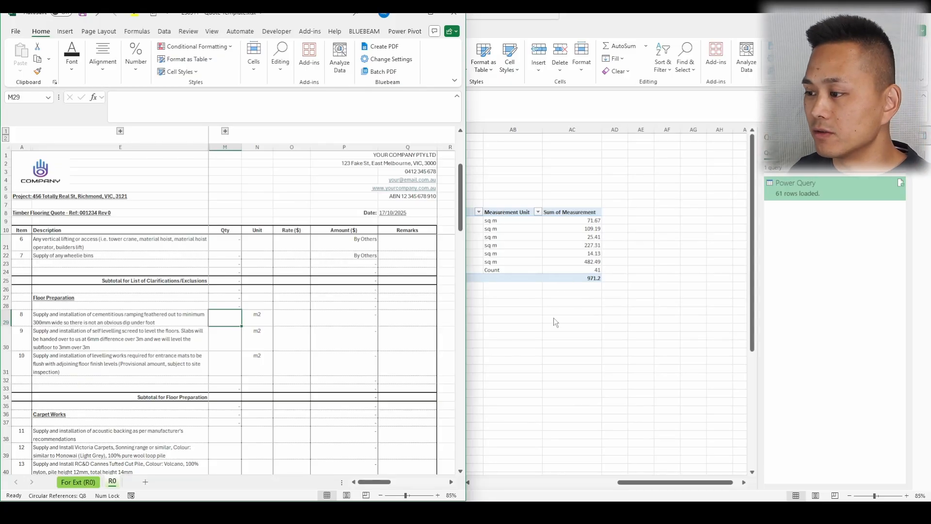
key(alt+Tab)
click(574, 270)
key(ctrl+c)
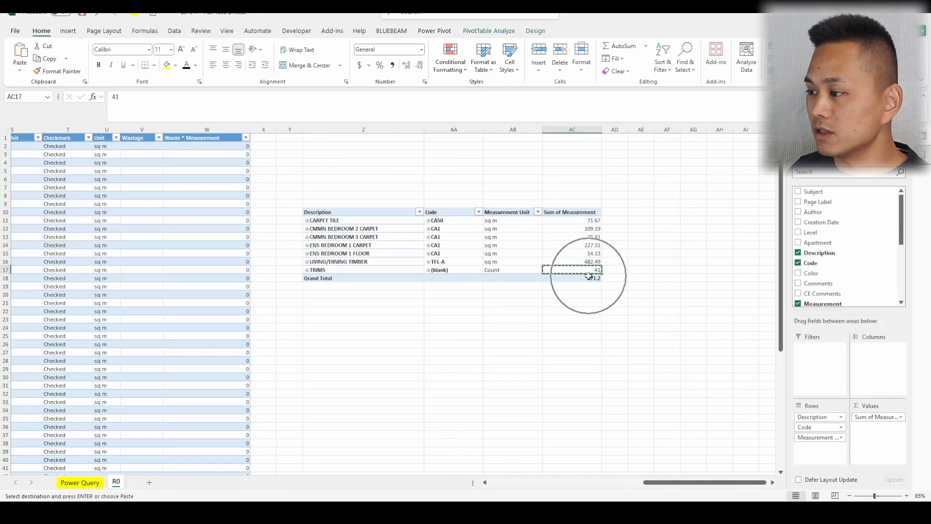
key(alt+Tab)
click(232, 317)
key(ctrl+v)
click(265, 317)
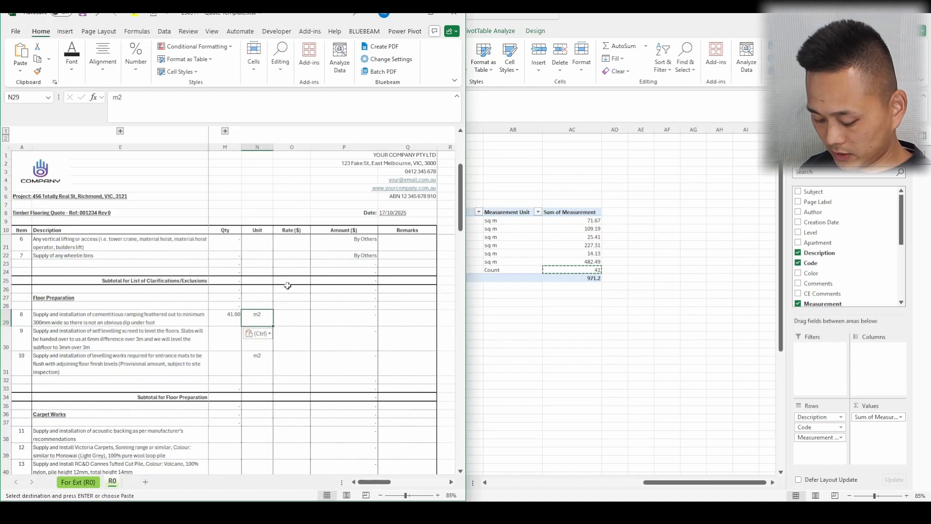
text(No.)
key(Return)
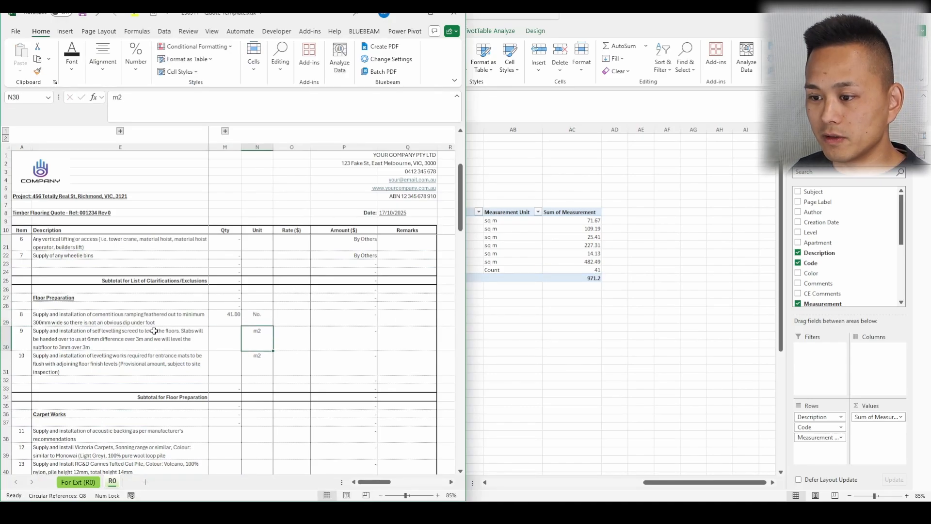
- Copy the combined area of the six sq m rows, 930.2, from the PivotTable into the quantities of quote items 9 and 10
click(518, 311)
drag(323, 221, 349, 262)
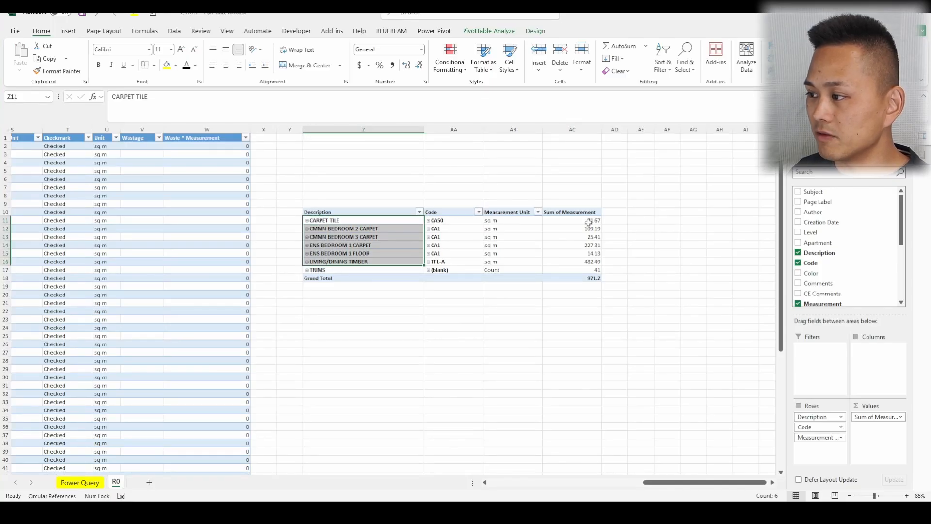
drag(588, 222, 586, 257)
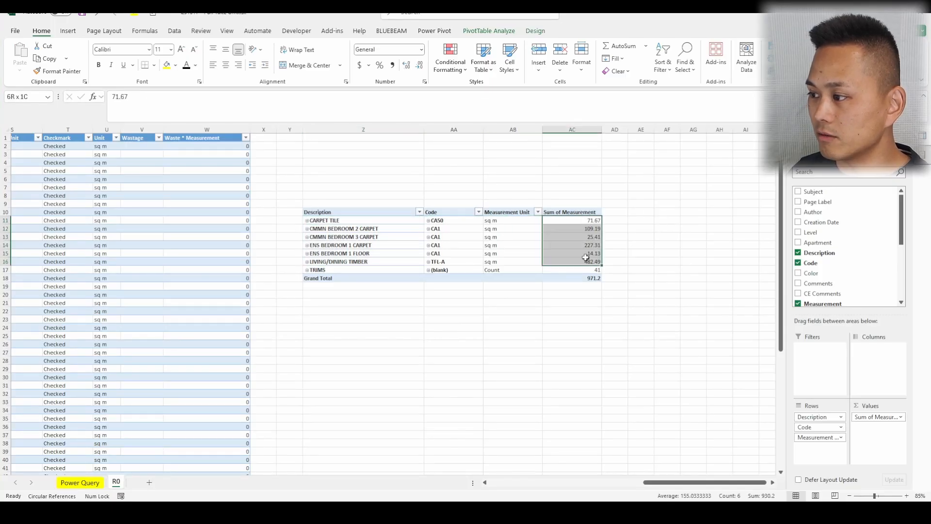
click(768, 499)
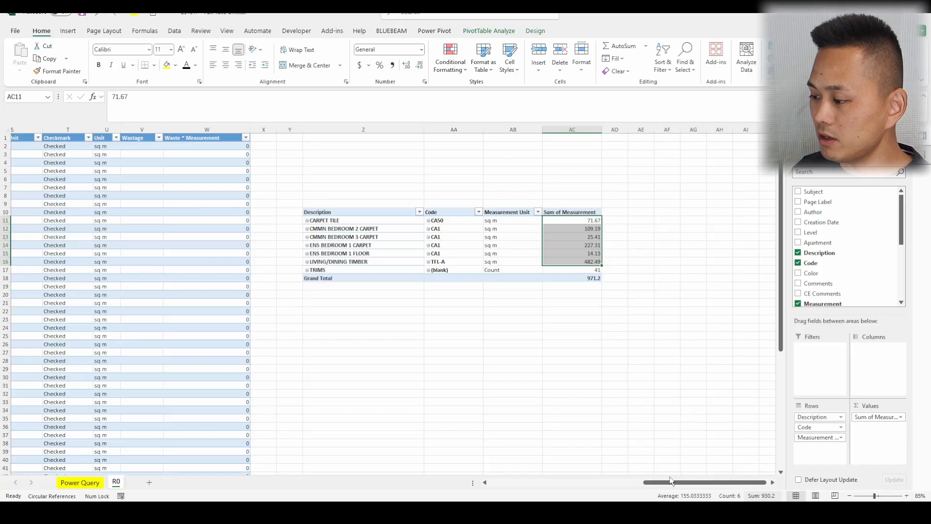
key(alt+Tab)
click(232, 330)
key(BackSpace)
key(ctrl+v)
click(267, 295)
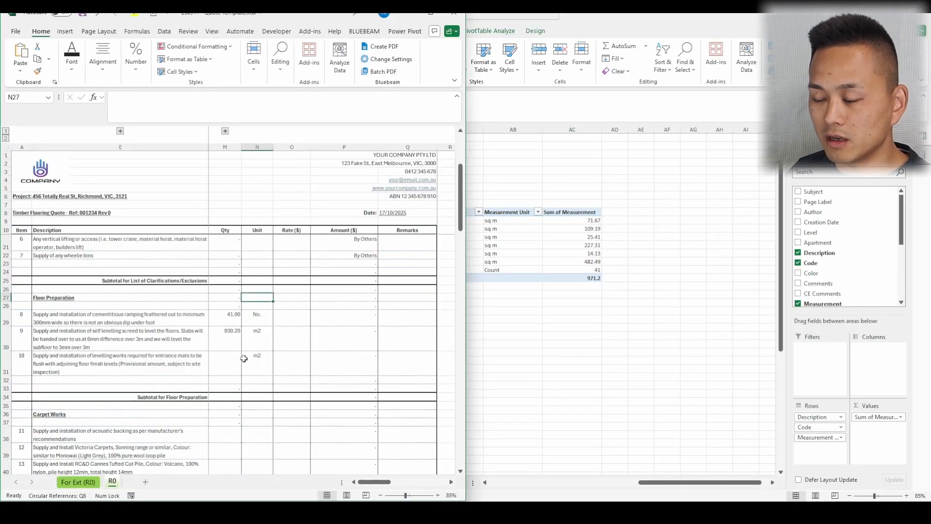
click(235, 360)
key(BackSpace)
key(ctrl+v)
- Halve the quantities of Floor Preparation items 9 and 10 with the formula =930.2/2
click(262, 334)
click(235, 342)
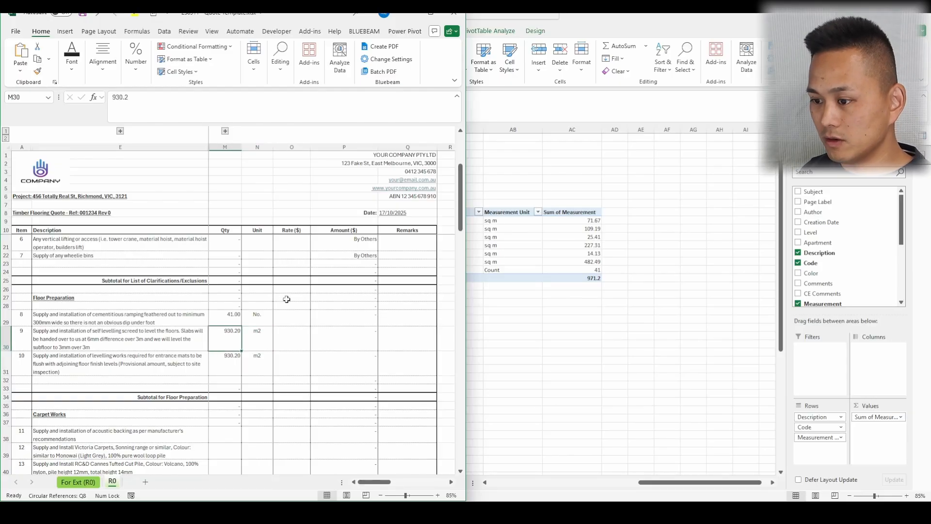
key(F2)
text(/2)
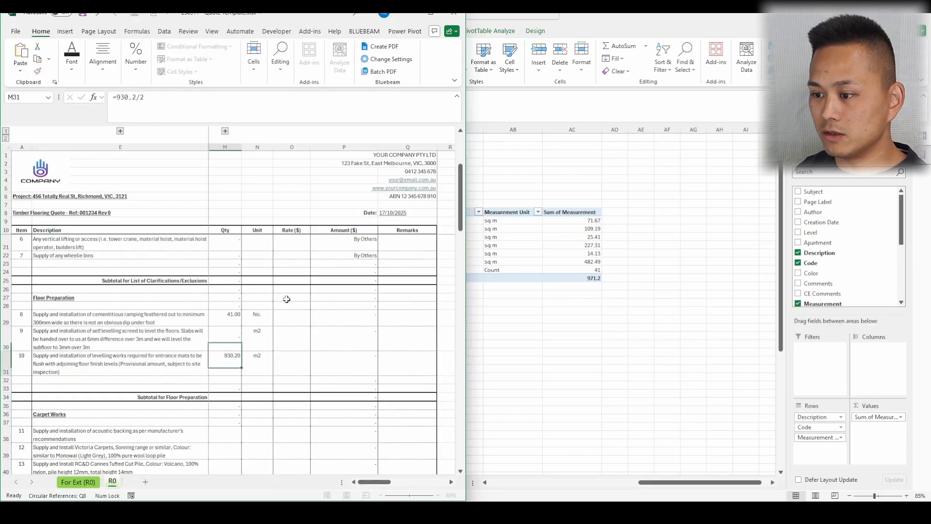
key(ctrl+Return)
key(shift+Down)
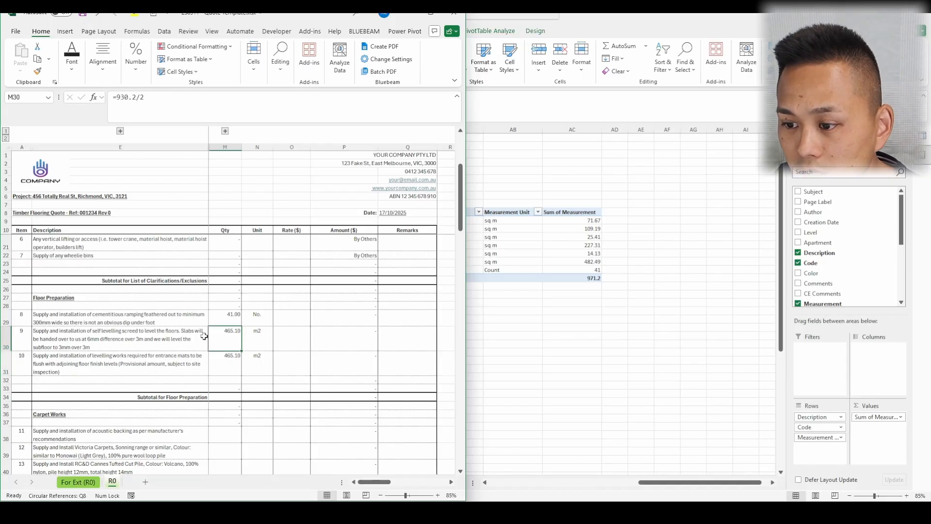
- Reuse item 9's self levelling screed description for item 10 and reword item 9 to begin "Supply and installation of grinding works to floors"
double_click(120, 331)
drag(91, 330, 163, 331)
text(grinding w)
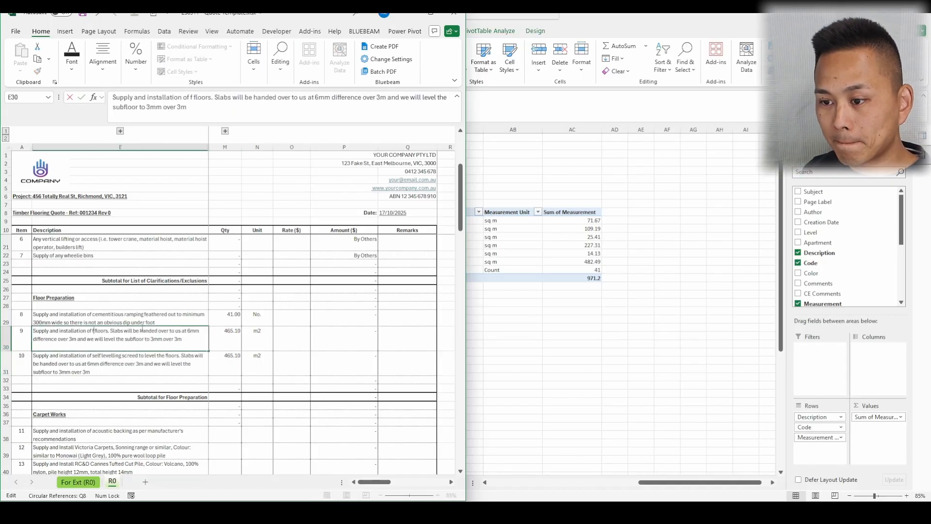
text(orks)
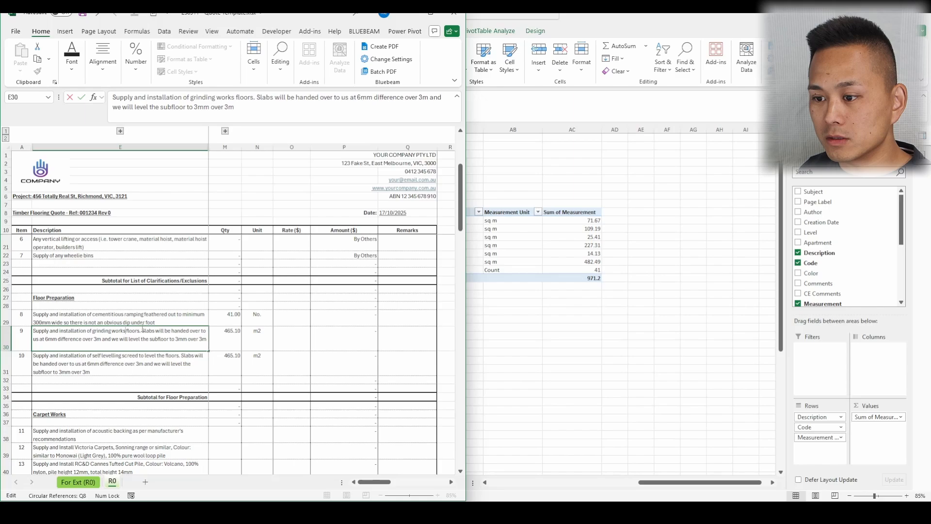
text( to)
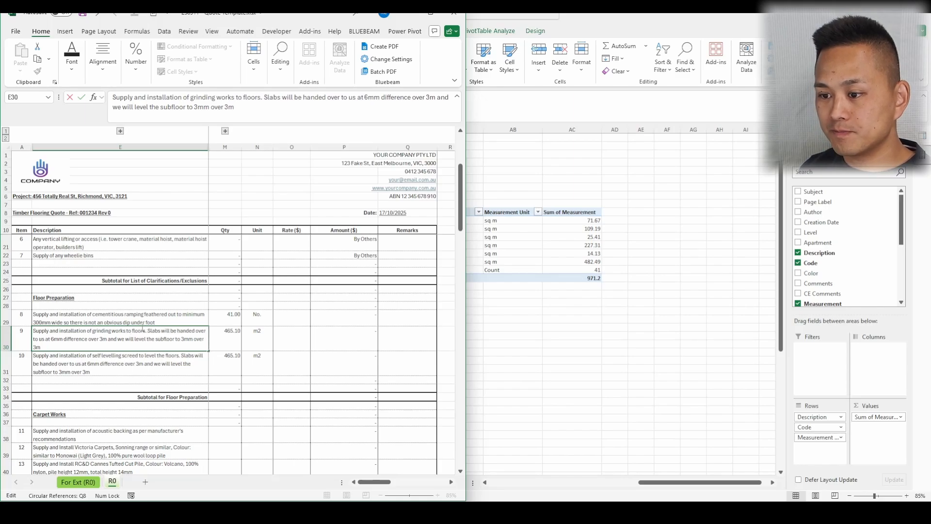
key(Return)
- Copy the combined measurement of the four CA1 carpet rows from the PivotTable in the take-off workbook
click(184, 318)
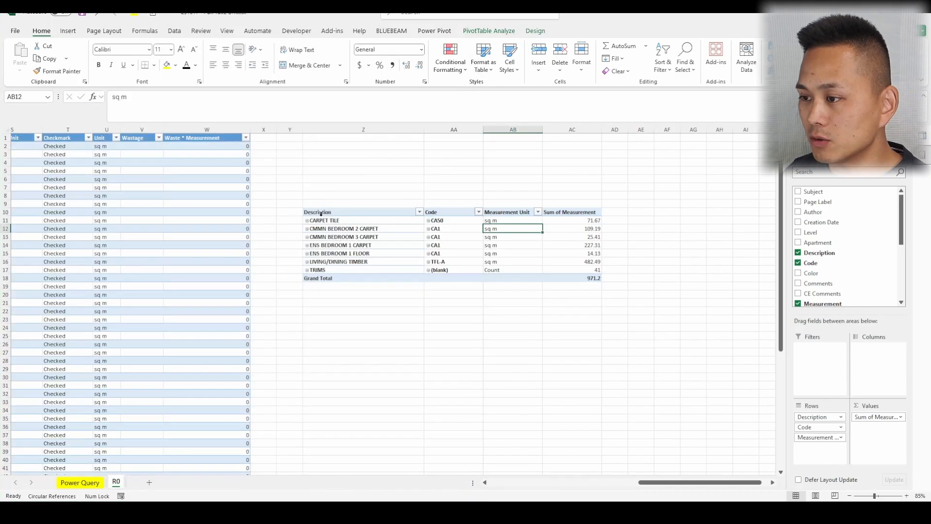
key(alt+Tab)
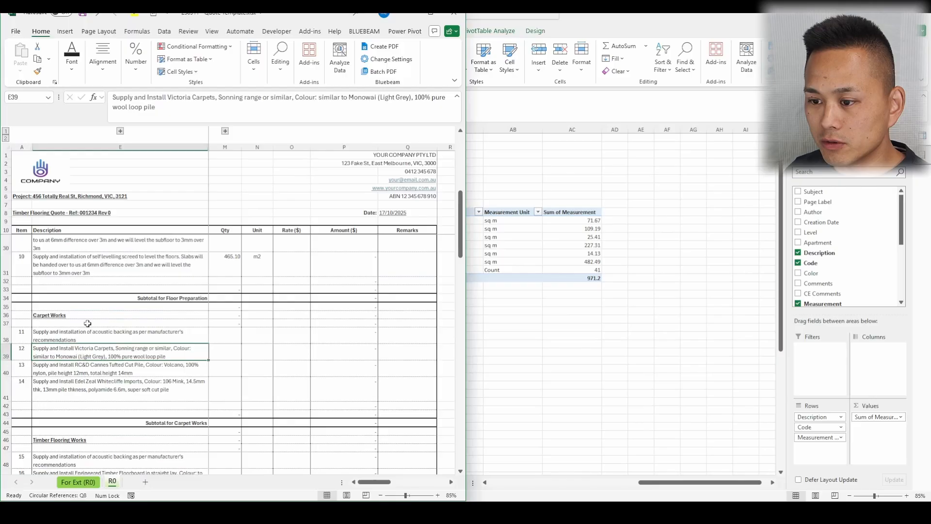
click(532, 312)
drag(594, 228, 589, 252)
key(ctrl+c)
key(ctrl)
key(ctrl)
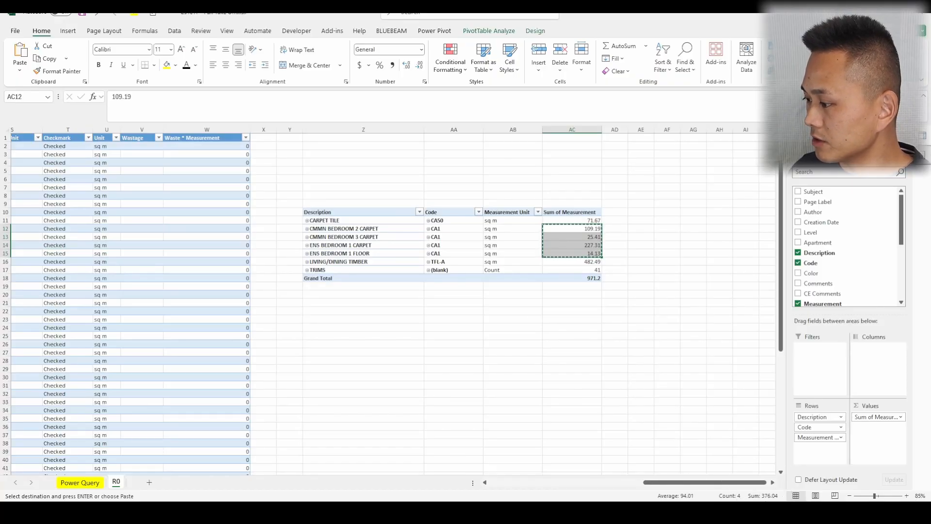
key(Escape)
click(674, 424)
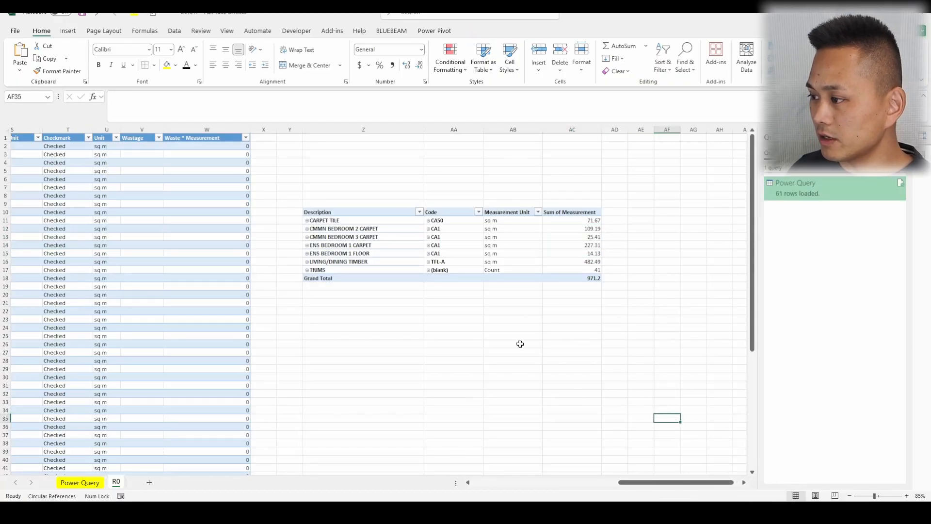
- In the quote's Carpet Works, enter 376.04 m2 for Victoria Carpets item 12 and remove the Edel Zeal carpet item
key(alt+Tab)
click(292, 337)
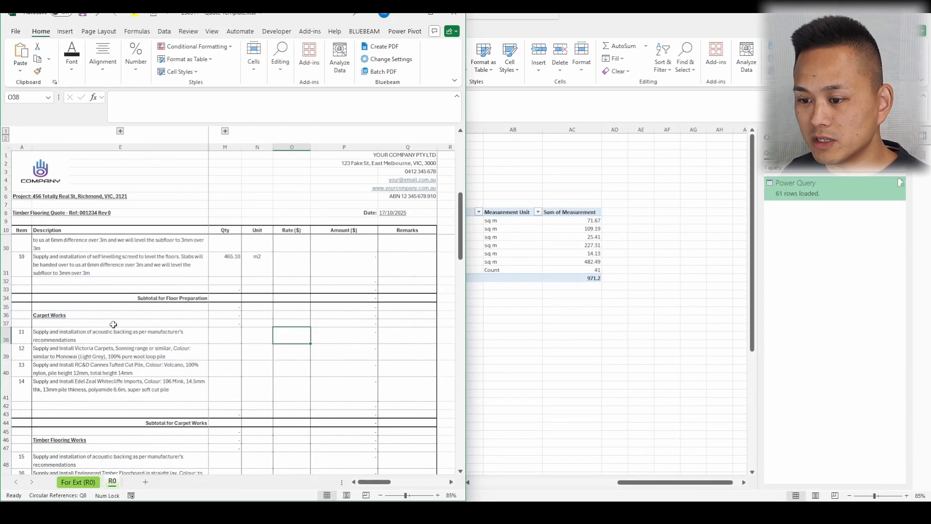
click(221, 339)
click(220, 356)
key(ctrl+v)
click(221, 369)
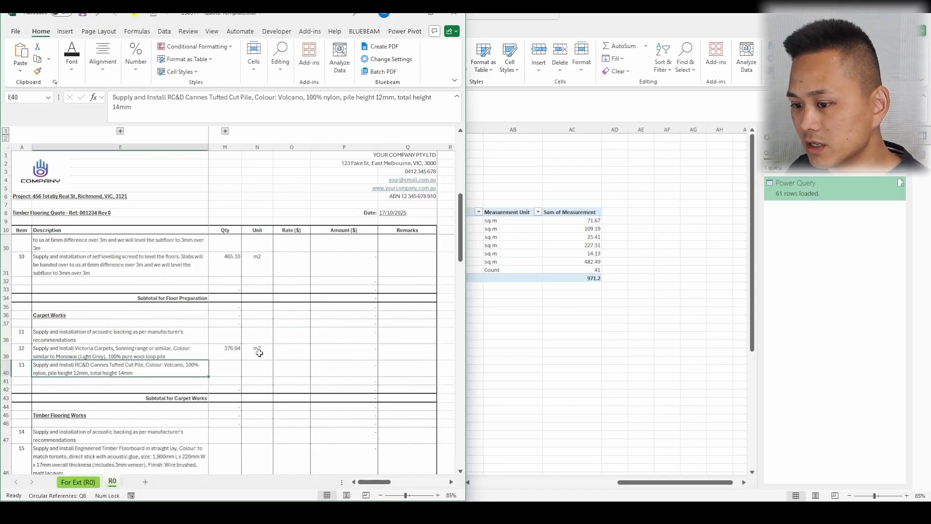
- Set the carpet acoustic backing, item 11, to unit m2 and give it the same 376.04 quantity as item 12
key(Up)
key(Right)
key(Up)
key(Right)
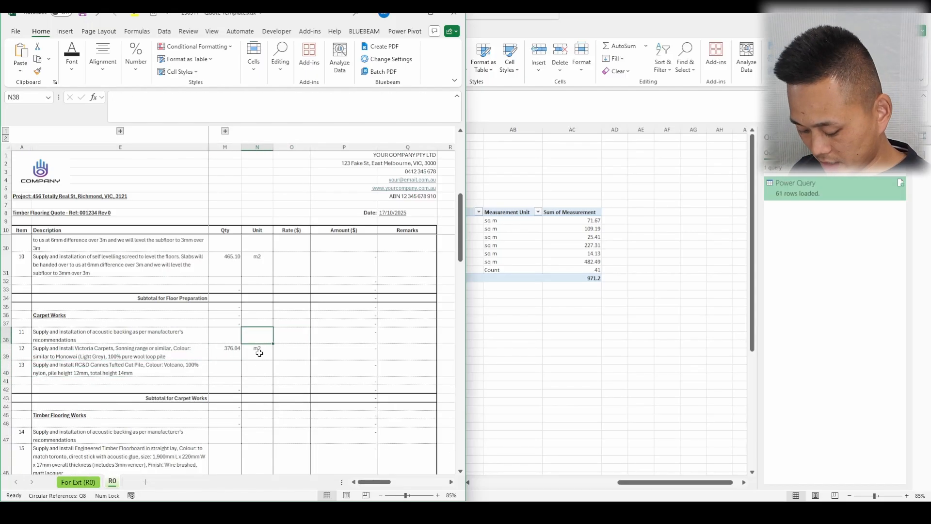
text(m2)
key(Left)
key(Down)
key(ctrl+c)
key(Up)
key(ctrl+v)
key(Escape)
key(Down)
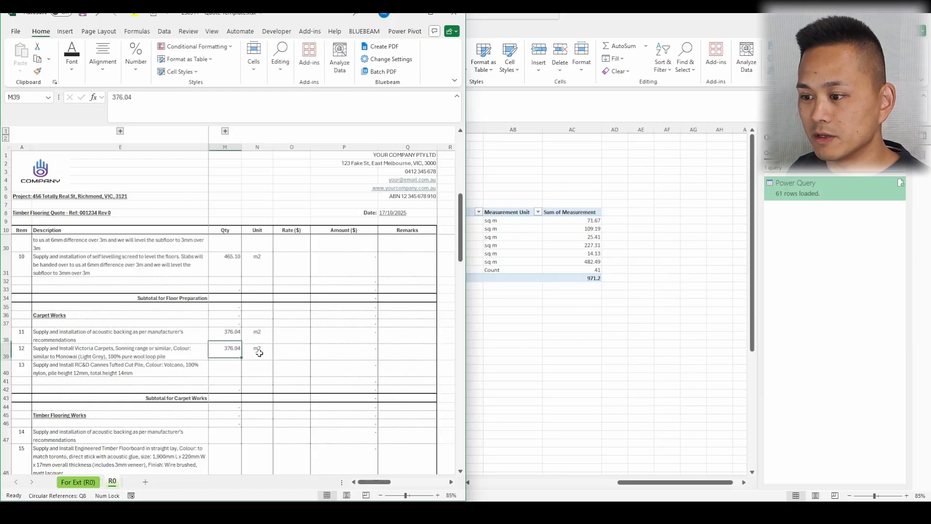
- Examine the Carpet and Timber Flooring items, especially items 13 and 16 without quantities, and compare them with the PivotTable
click(150, 335)
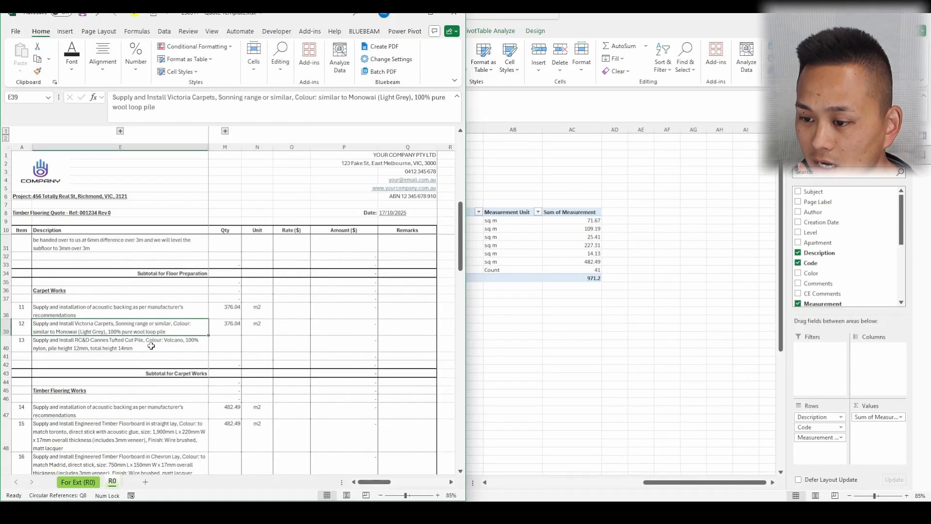
click(151, 345)
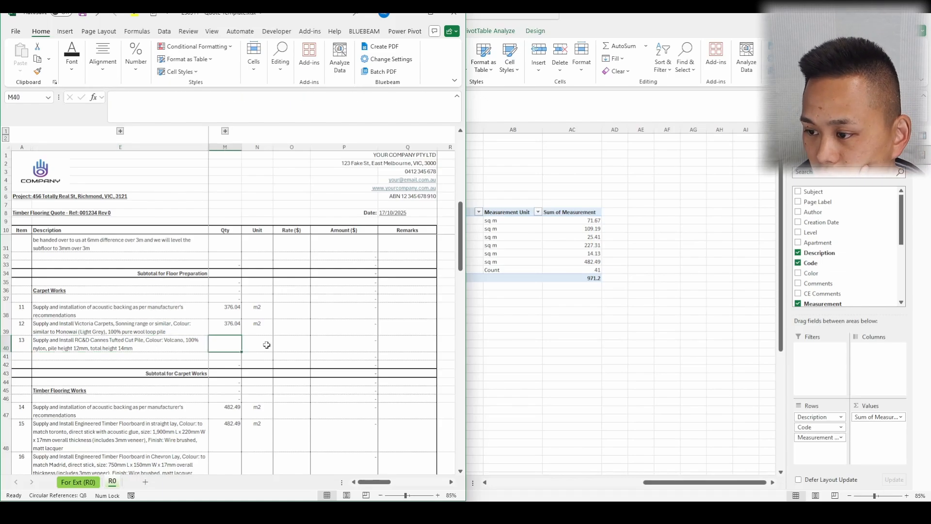
click(267, 345)
scroll(266, 345, down, 2)
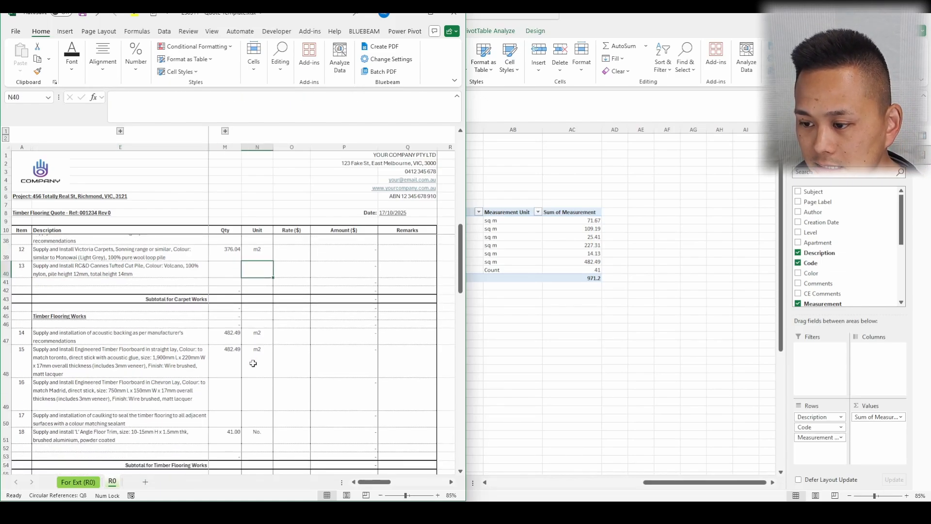
click(180, 361)
click(189, 394)
click(184, 368)
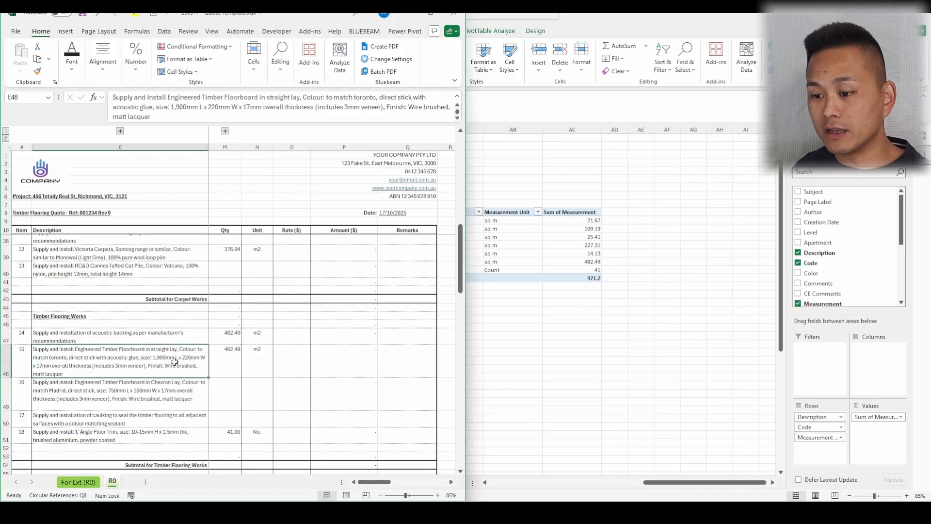
drag(255, 400, 210, 393)
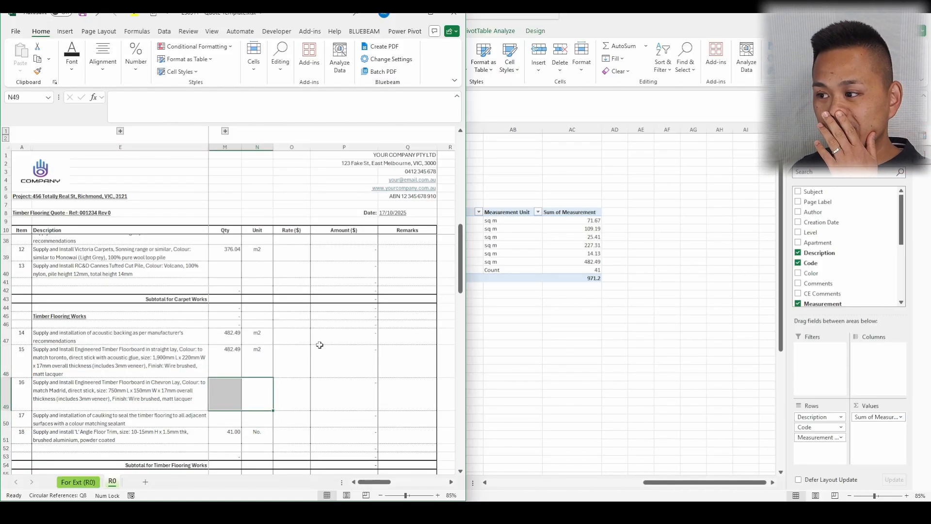
click(530, 313)
key(alt+Tab)
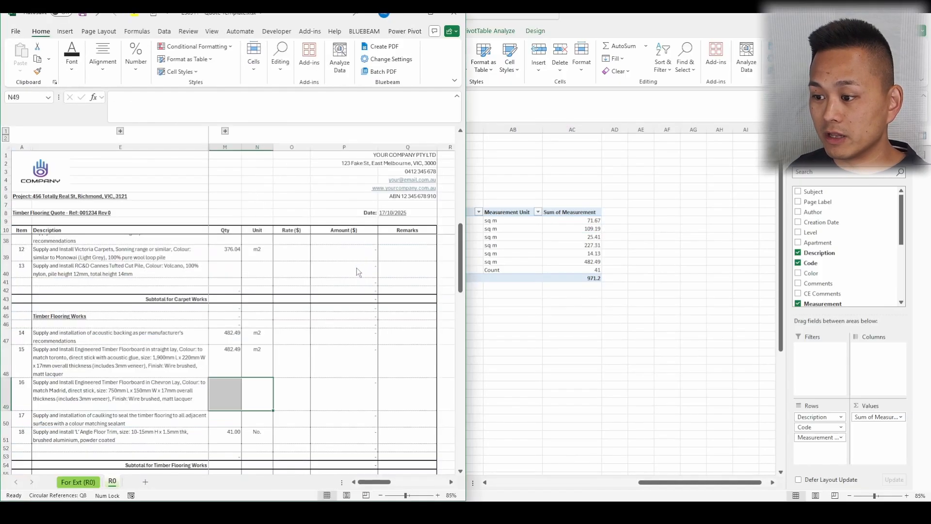
- Set the carpet protection film quantity, item 19, to the sum of the item 12 and 13 quantities with =$M$39+$M$40
click(249, 379)
scroll(252, 374, down, 5)
click(231, 376)
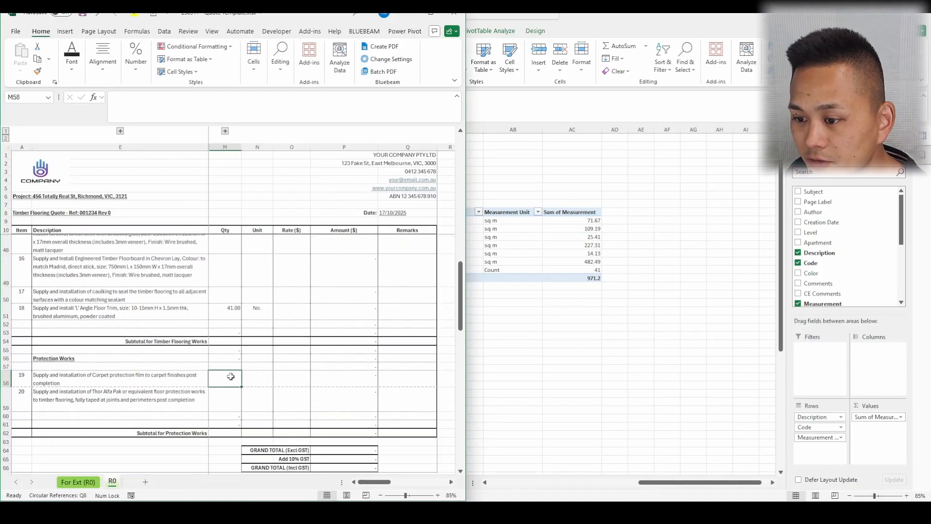
text(=)
scroll(237, 332, up, 6)
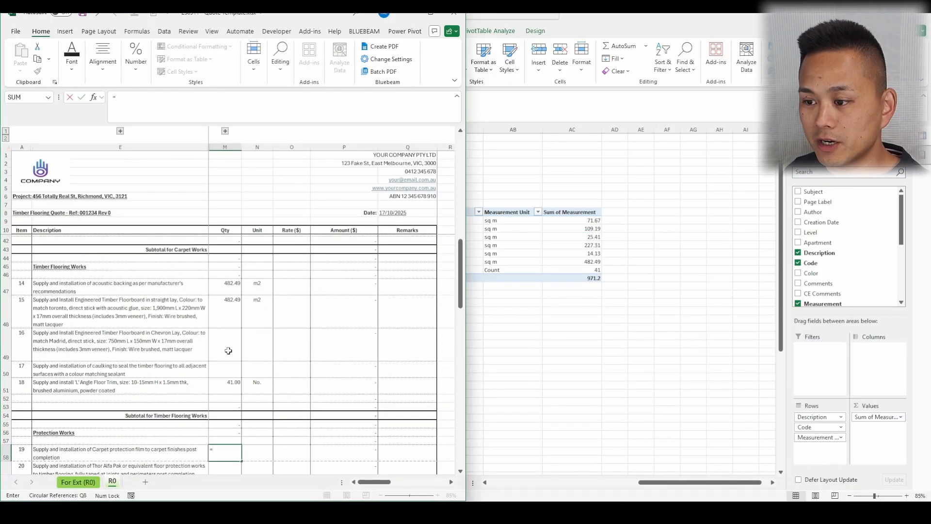
click(232, 325)
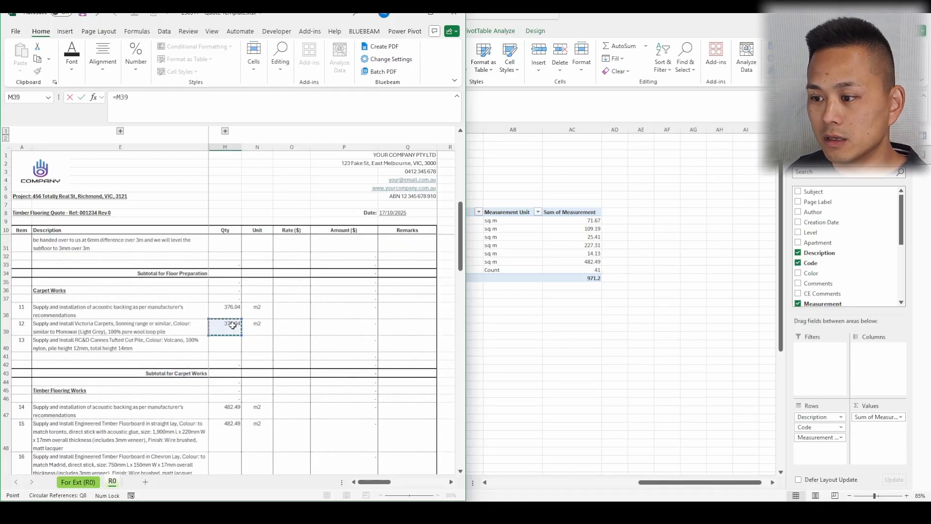
click(187, 116)
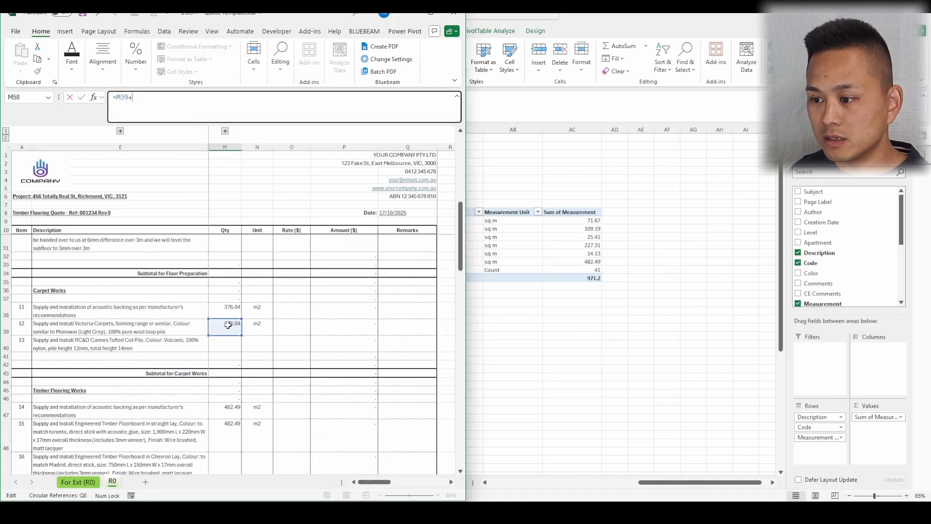
text(+)
click(230, 343)
key(Return)
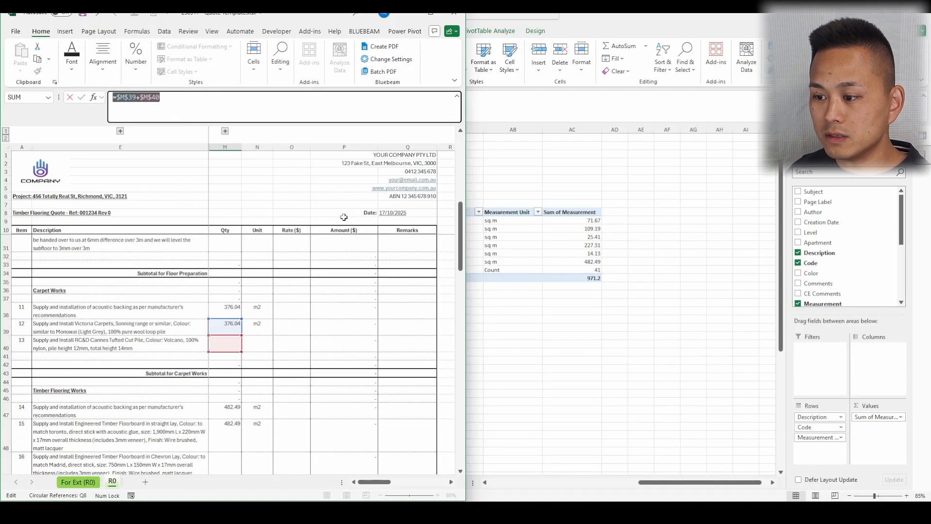
- Set the timber floor protection quantity, item 20, to the sum of the item 15 and 16 quantities with =M48+M49
scroll(226, 363, down, 6)
text(=)
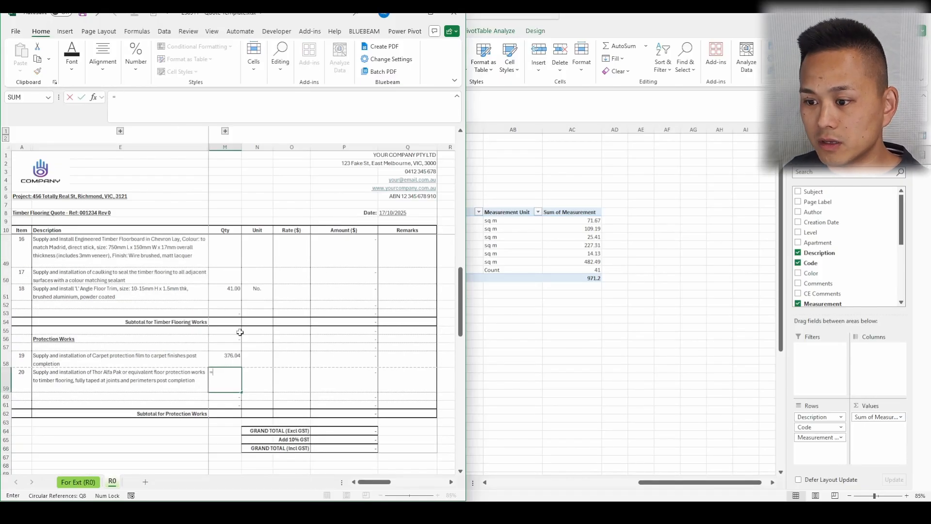
scroll(229, 354, up, 4)
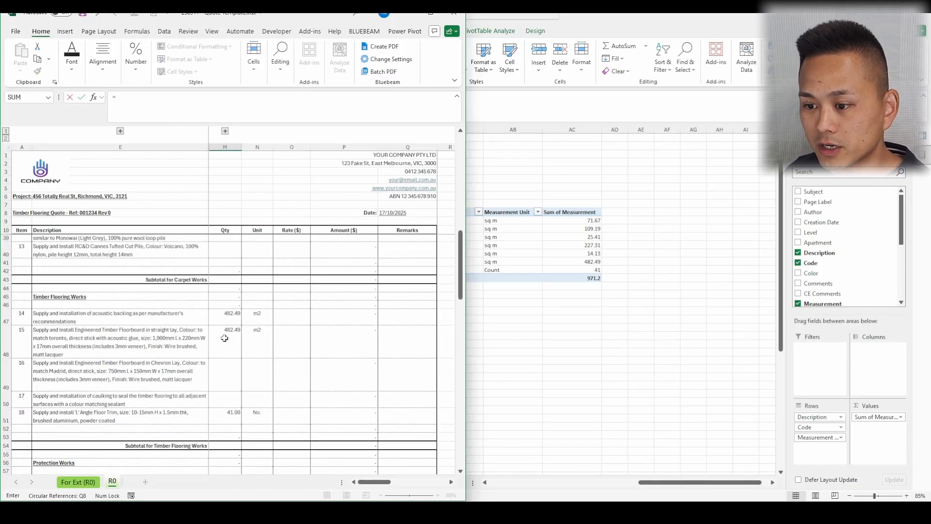
click(224, 338)
text(+)
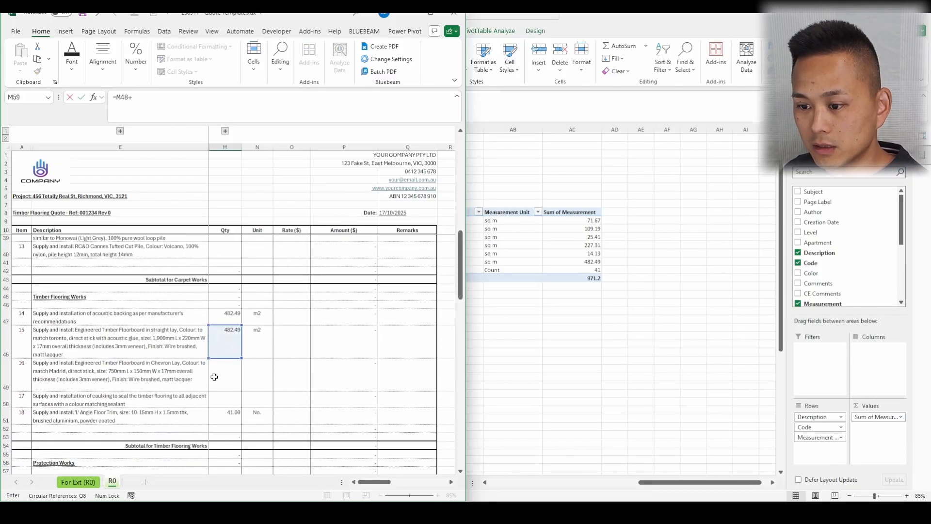
click(216, 375)
key(Return)
- Make the item 16 reference in item 20's quantity formula absolute, as $M$49
key(F2)
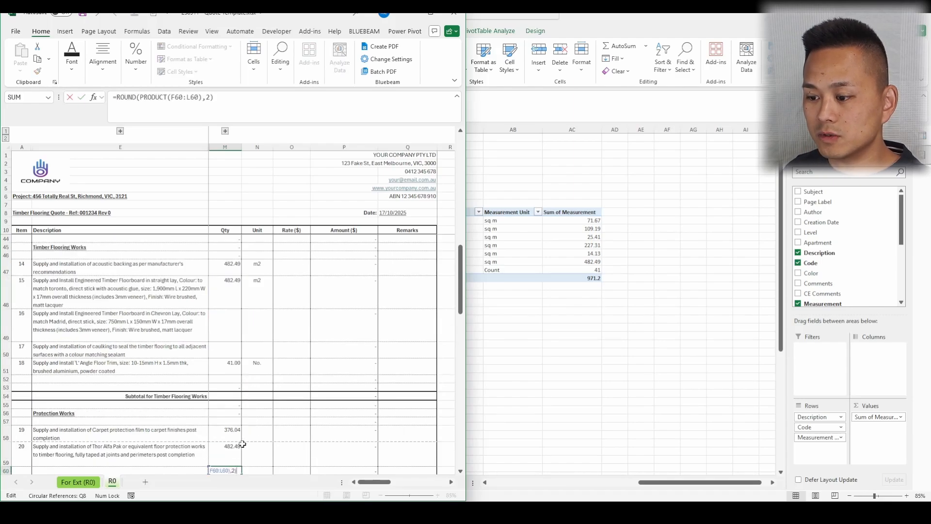
scroll(265, 427, down, 2)
key(Escape)
key(Up)
key(F2)
key(F4)
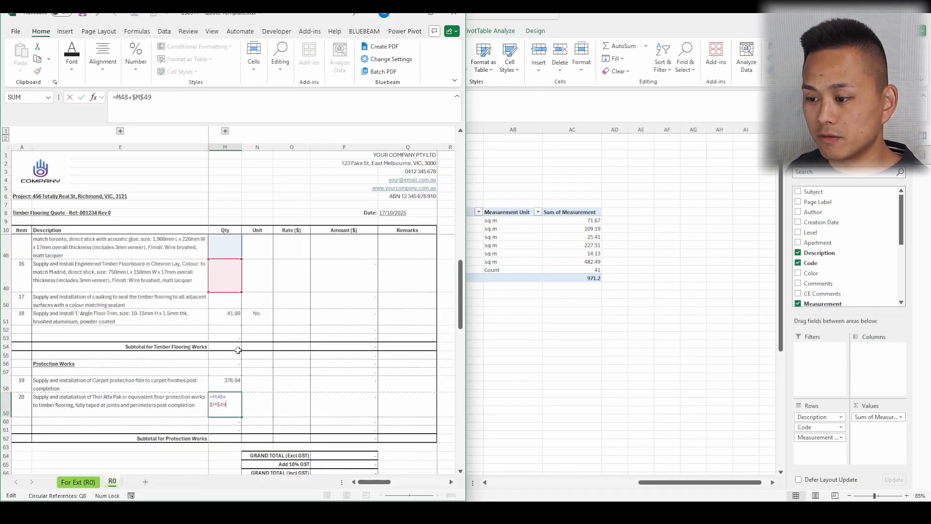
key(Return)
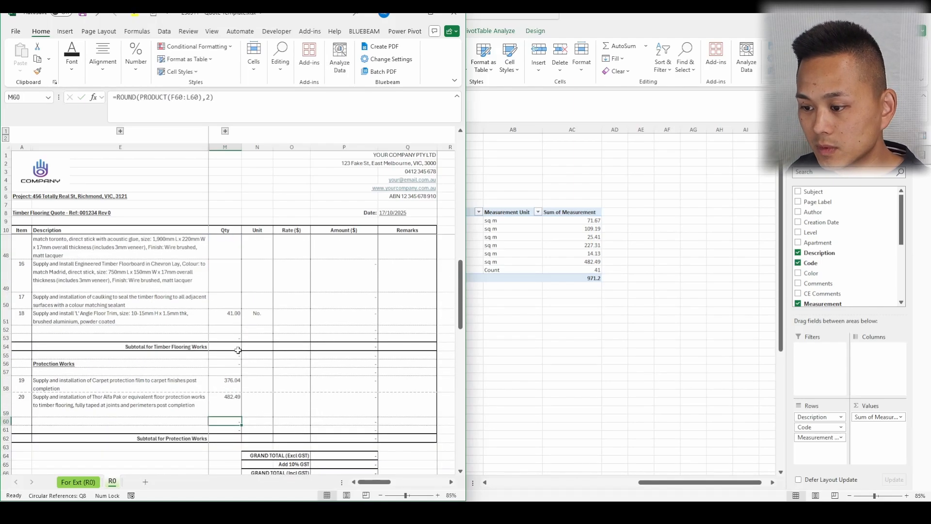
- Set the unit of both Protection Works items, 19 and 20, to m2
click(253, 382)
text(m2)
key(Return)
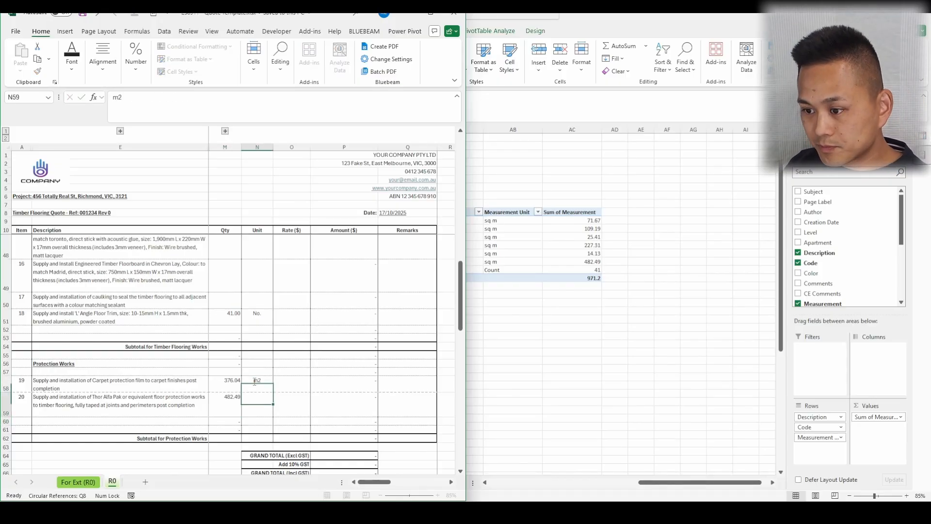
text(m2)
key(Return)
click(278, 382)
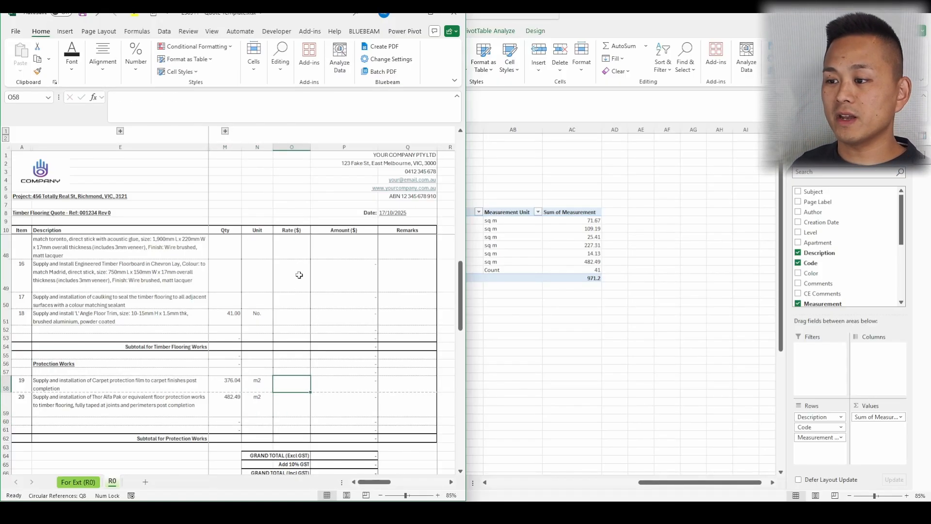
- Switch to File Explorer and open the schedule of rates workbook 250911 - SOR.xlsx from the SOR folder
key(alt+Tab)
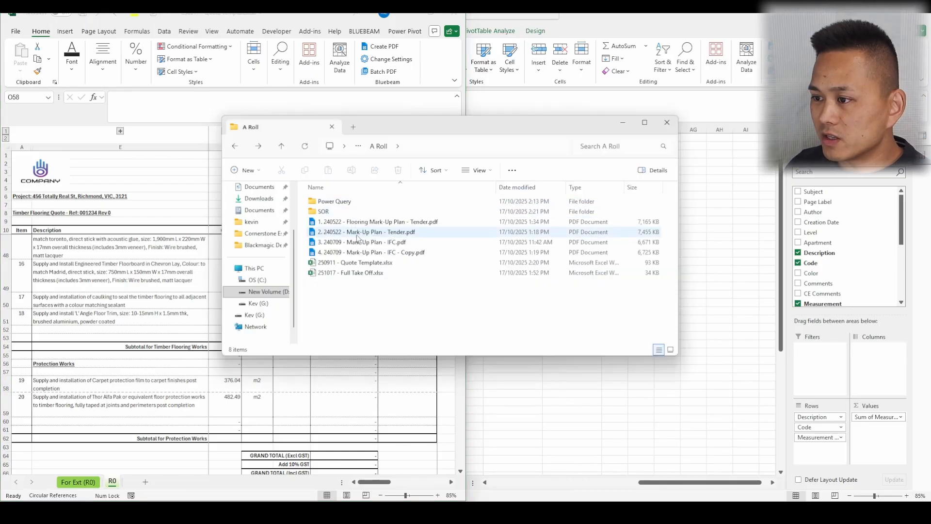
double_click(342, 212)
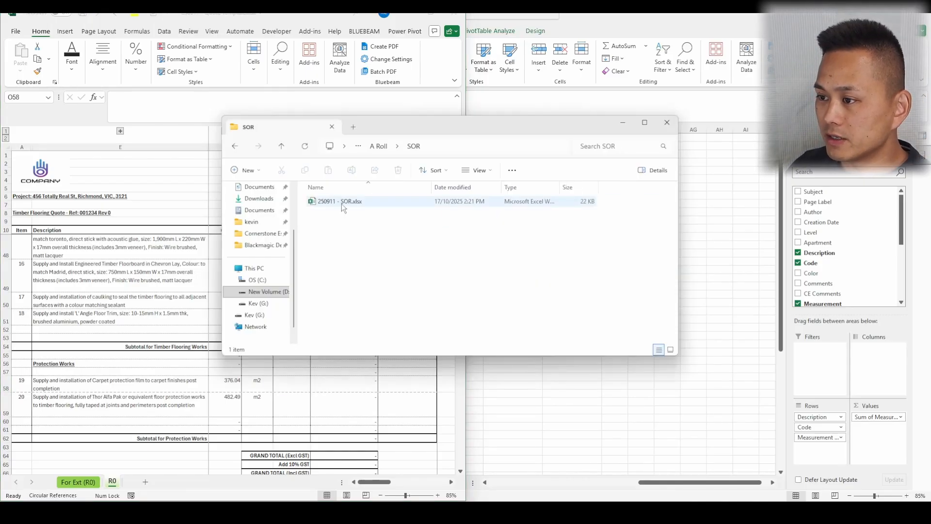
double_click(341, 203)
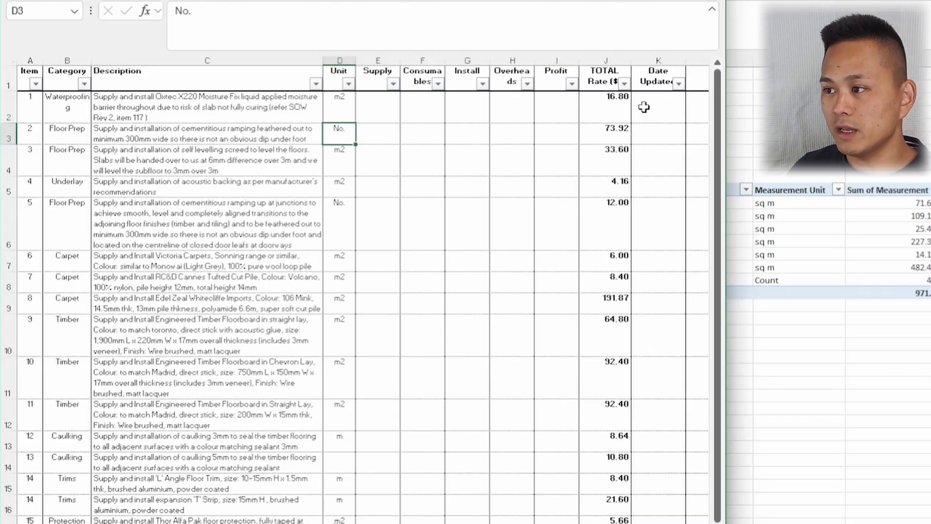
- Examine the schedule of rates' Date Updated, TOTAL Rate, Description and Category columns
drag(658, 105, 645, 516)
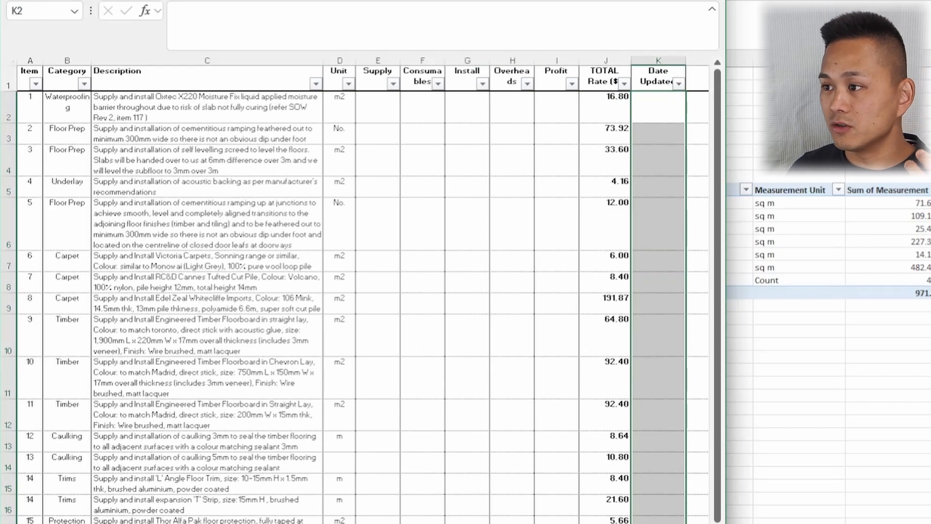
click(672, 161)
key(ctrl+z)
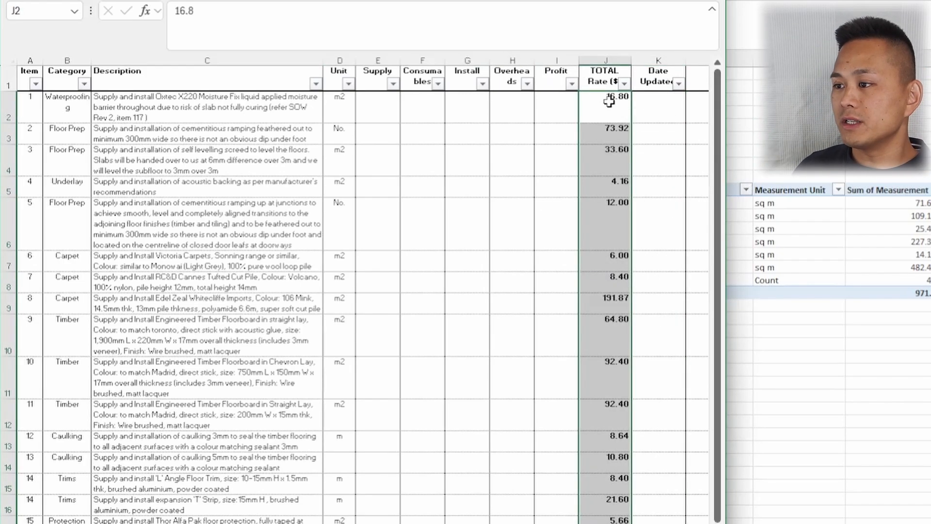
click(204, 109)
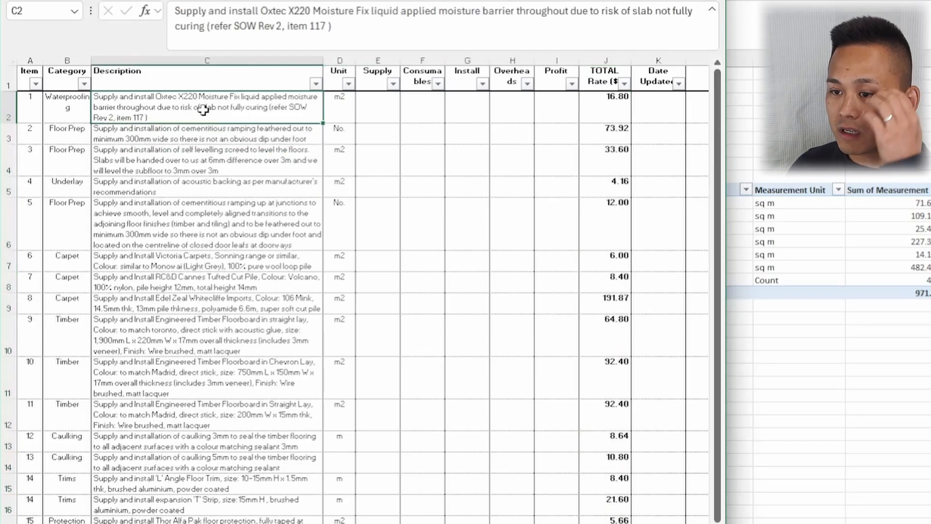
drag(202, 111, 150, 520)
drag(95, 263, 94, 213)
drag(66, 110, 53, 520)
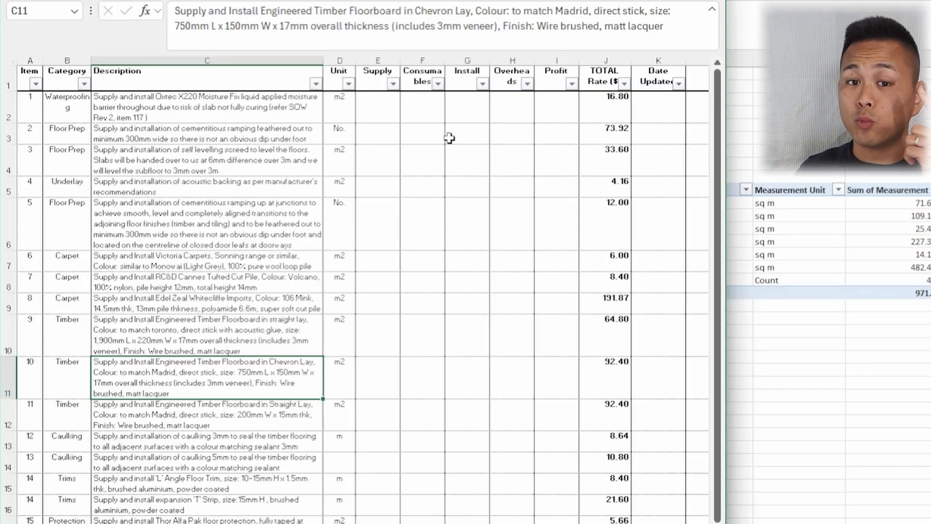
- Examine the rate breakdown columns: Supply, Consumables, Install, Overheads and Profit
click(546, 160)
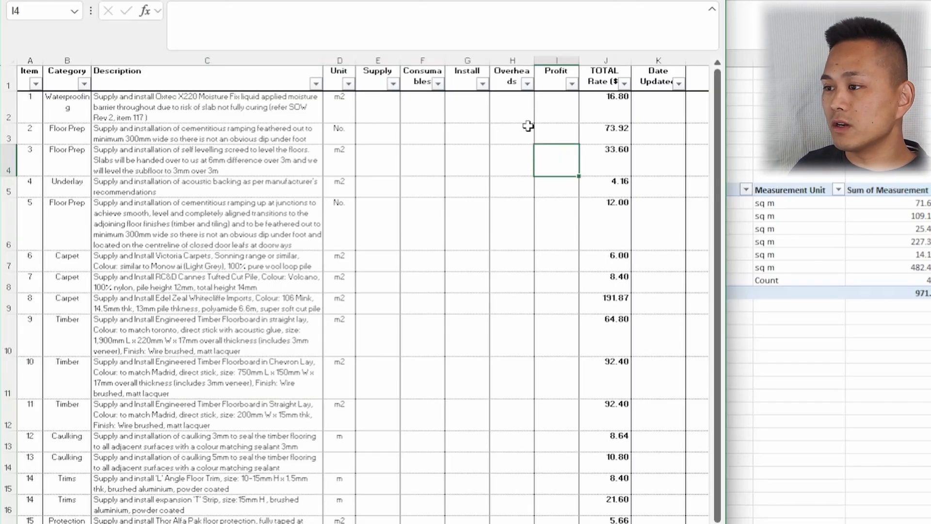
click(447, 125)
click(376, 77)
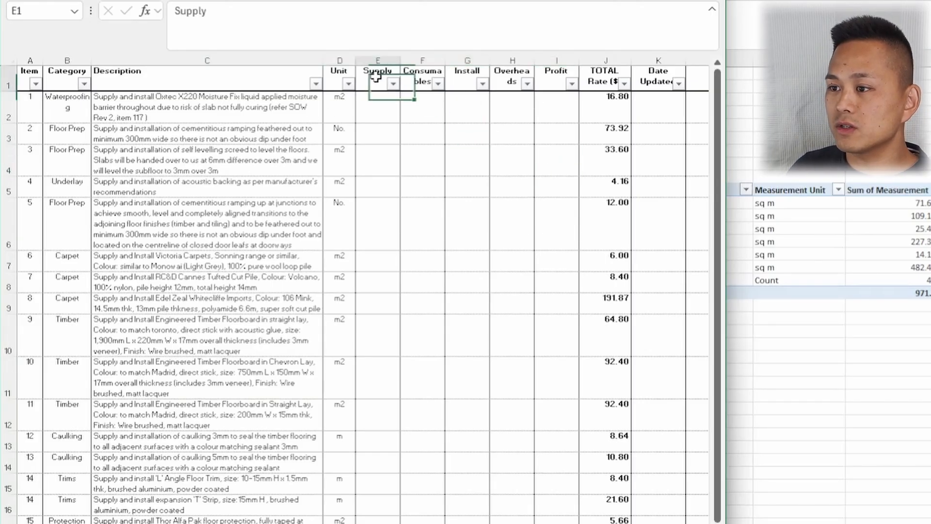
click(420, 81)
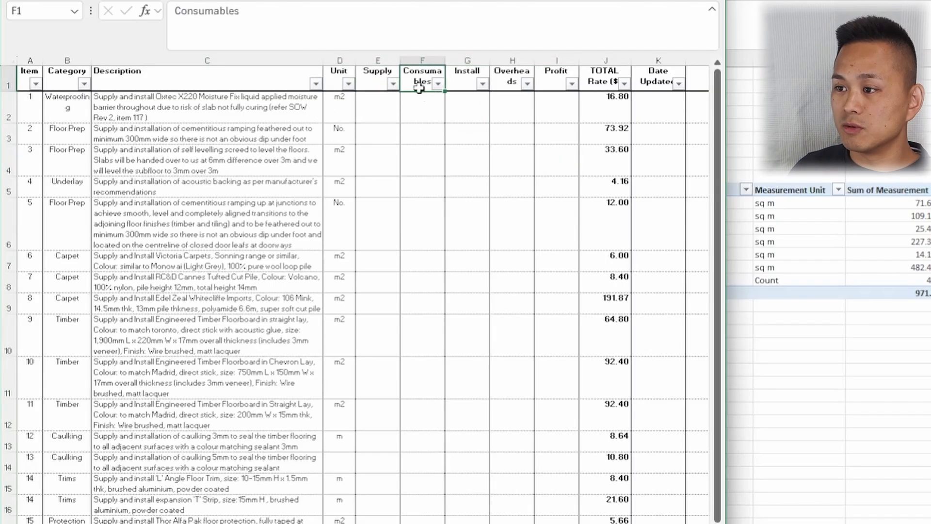
click(469, 81)
click(507, 77)
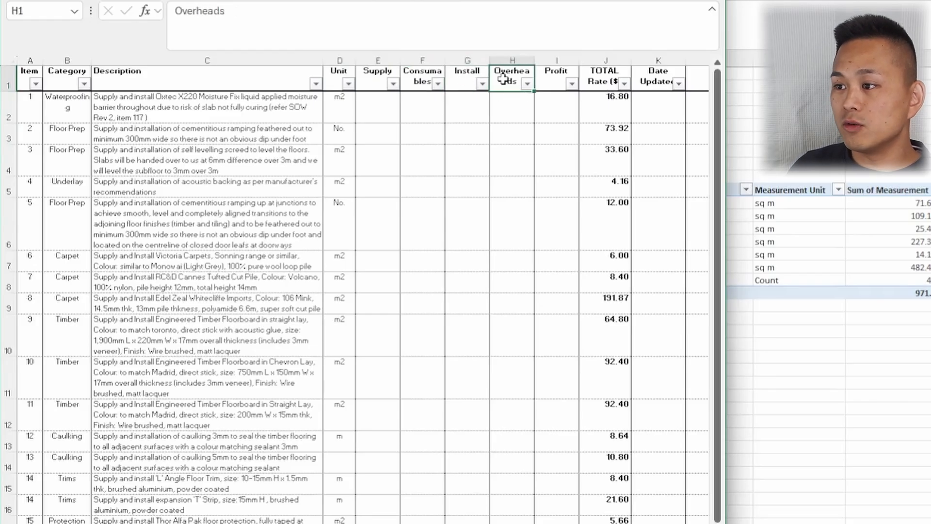
click(556, 81)
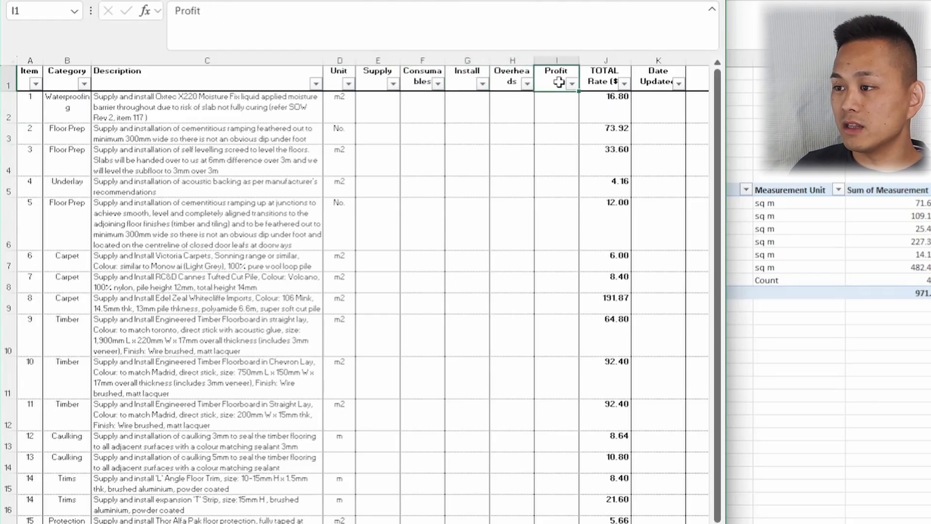
- Fill the whole TOTAL Rate ($) column, including its header, with light green
click(601, 83)
key(ctrl+shift+Down)
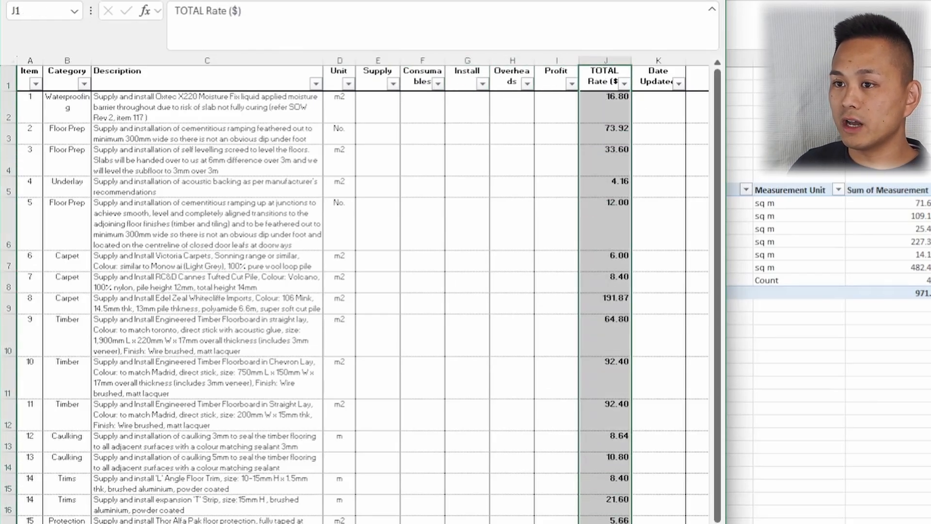
click(676, 184)
click(617, 109)
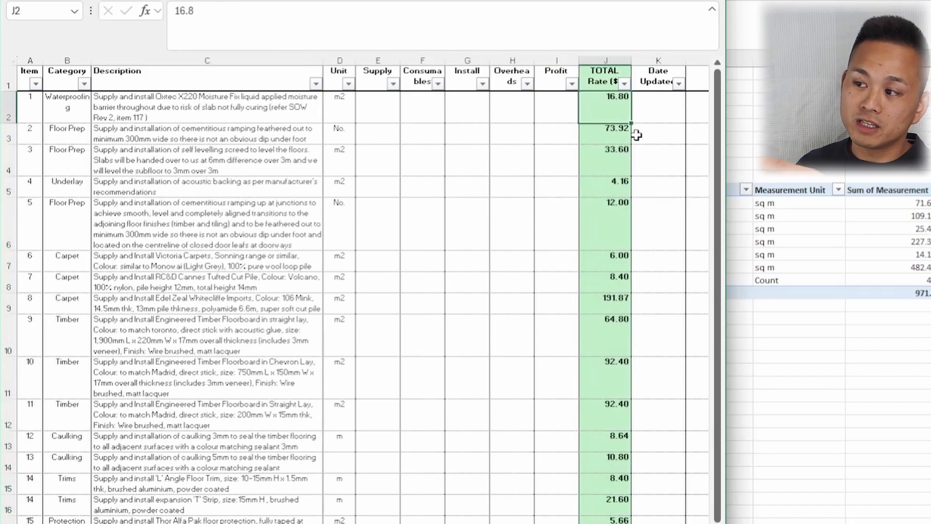
click(776, 158)
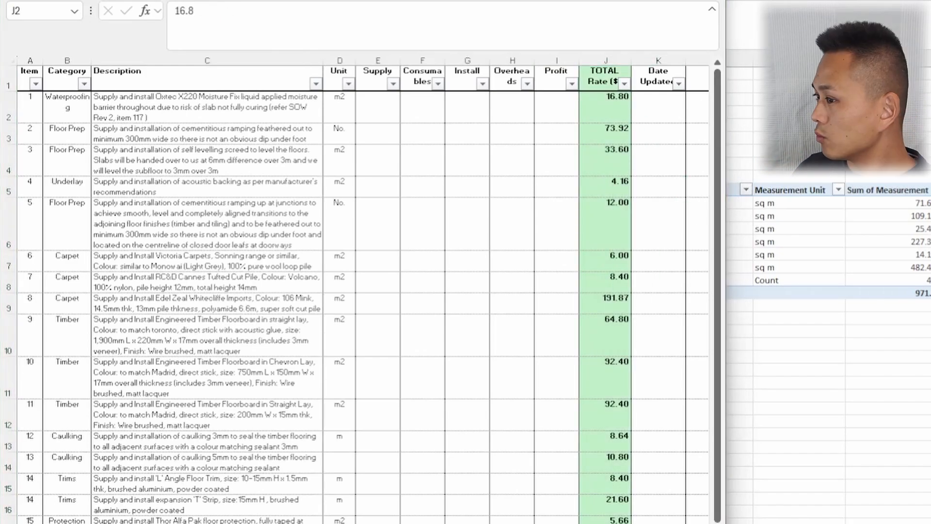
key(alt+Tab)
click(349, 162)
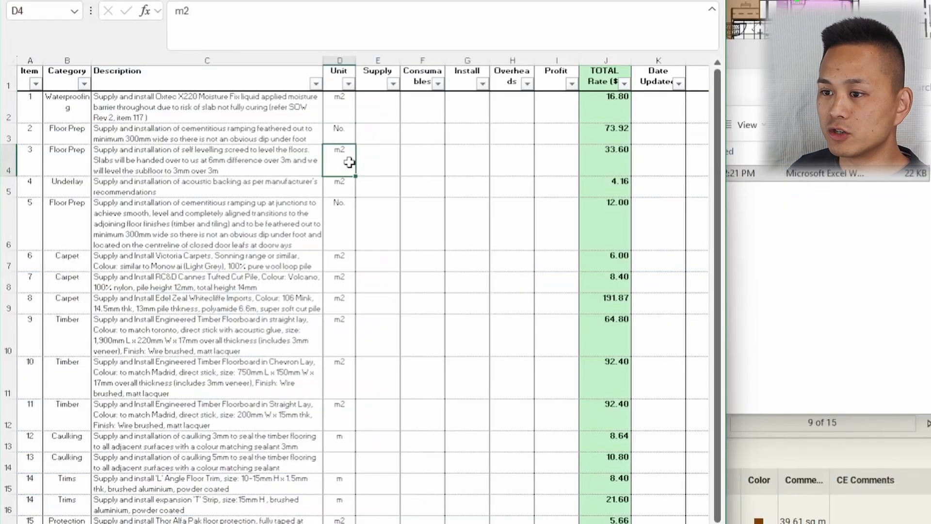
click(386, 141)
- For Victoria Carpets, item 6 in the schedule of rates, enter Supply 30, Consumables 4 and Install 18
click(378, 261)
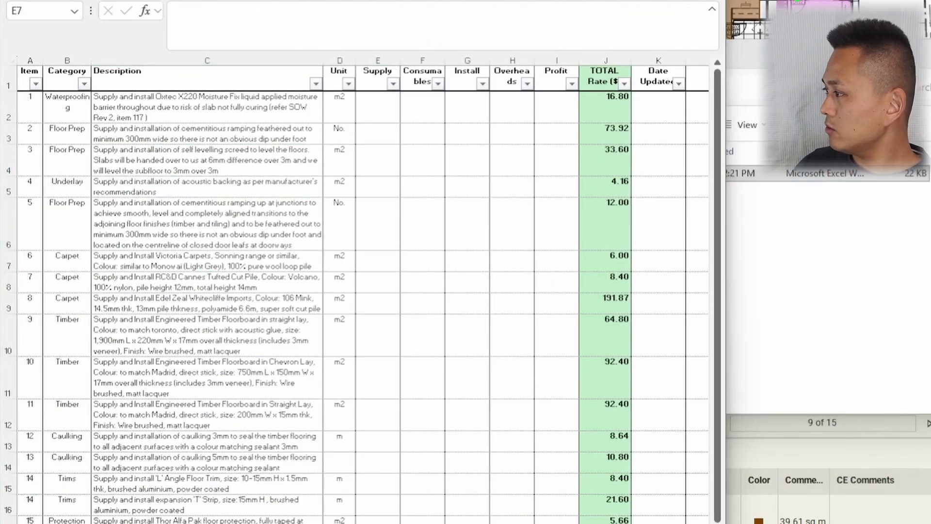
click(448, 169)
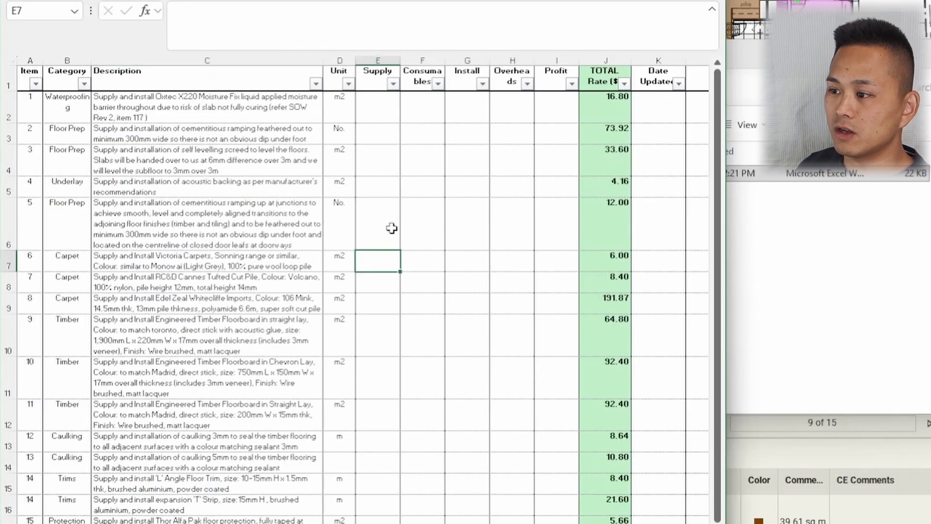
text(30)
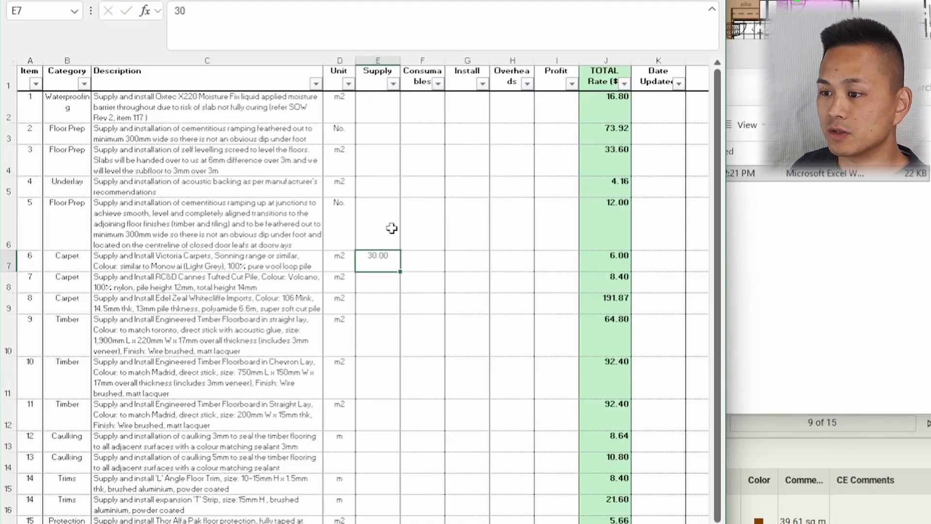
key(Tab)
text(4)
key(Tab)
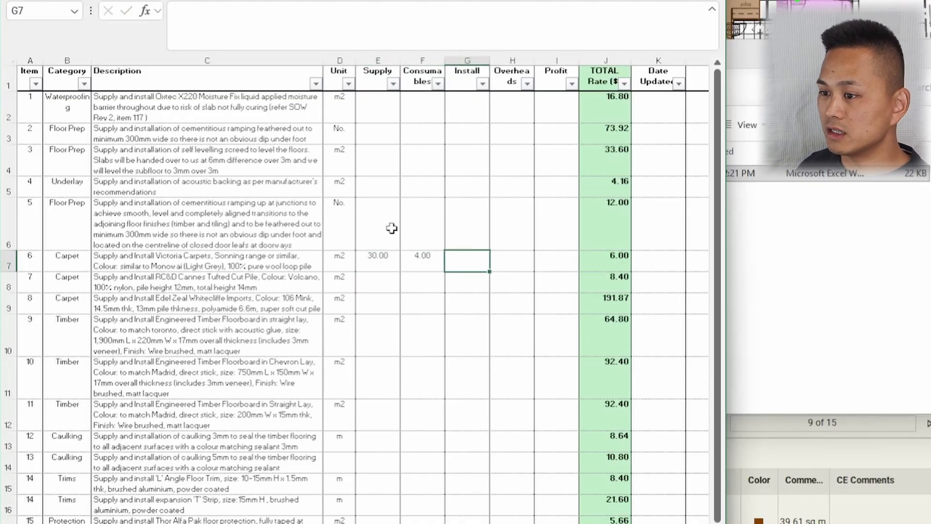
text(18)
key(Return)
- Set item 6's Overheads to a formula taking 10% of the sum of its Supply, Consumables and Install costs, E7:G7
key(Up)
key(Right)
key(Tab)
text(==)
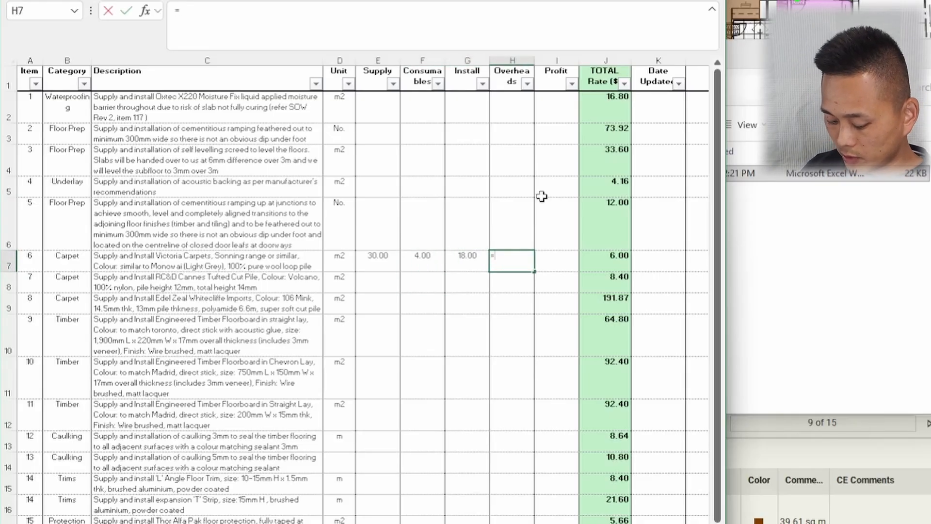
text(sum)
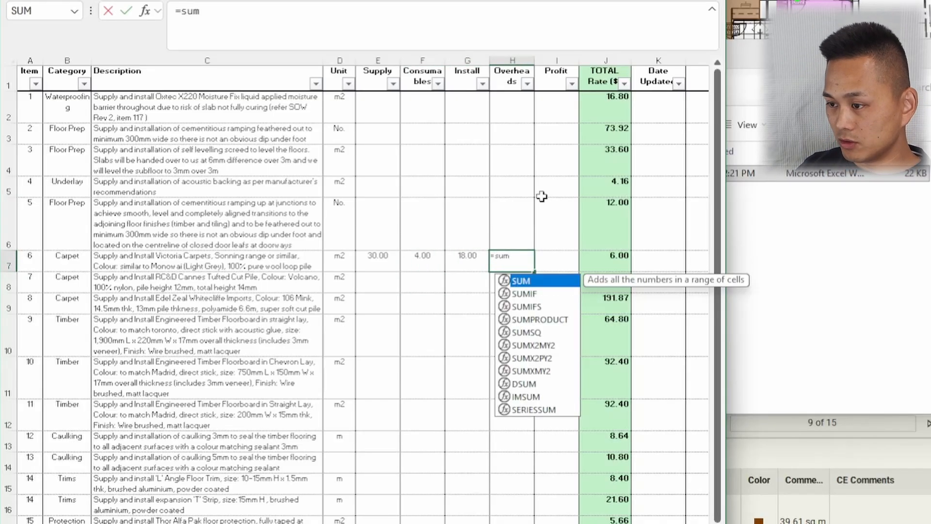
text(()
key(Left)
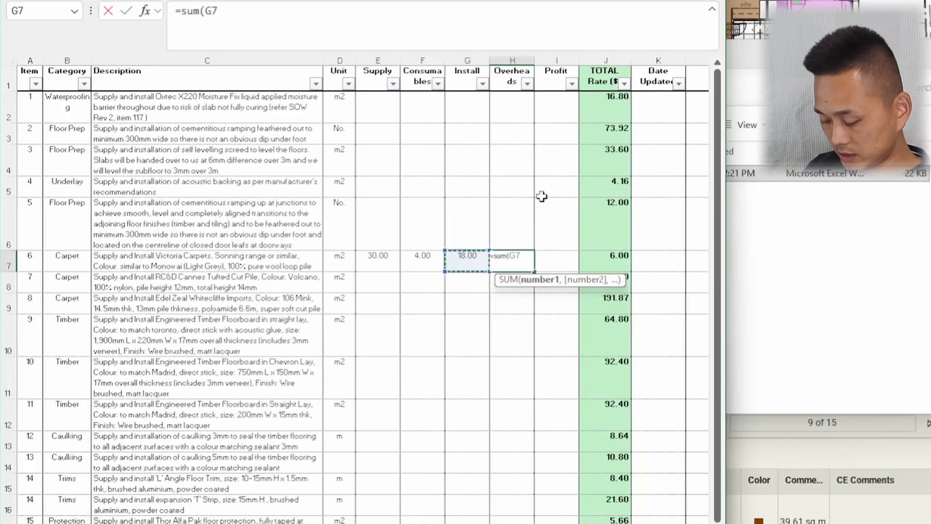
key(shift+Left)
key(shift+Left)
text()*)
key(ctrl+Return)
key(F2)
key(Tab)
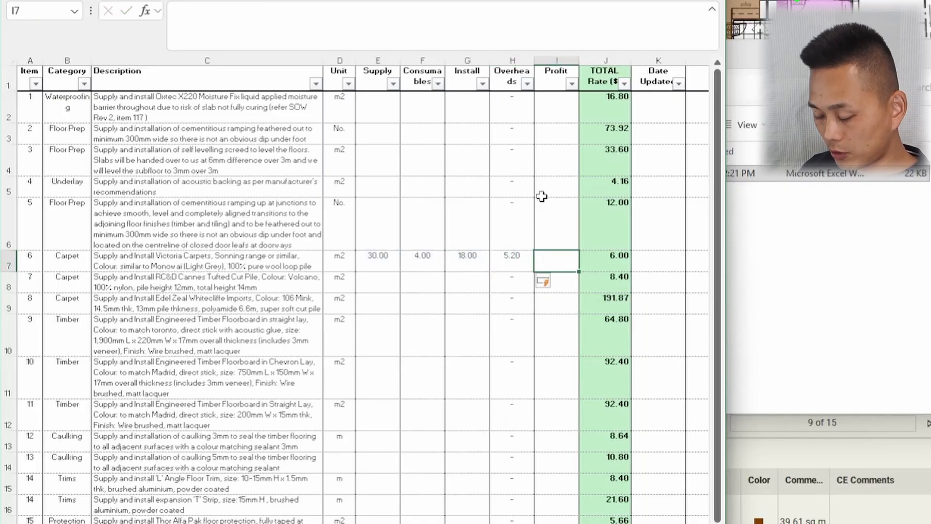
- Set item 6's Profit to a formula taking 10% of the sum of E7:G7, leaving Overheads out of the base
text(=)
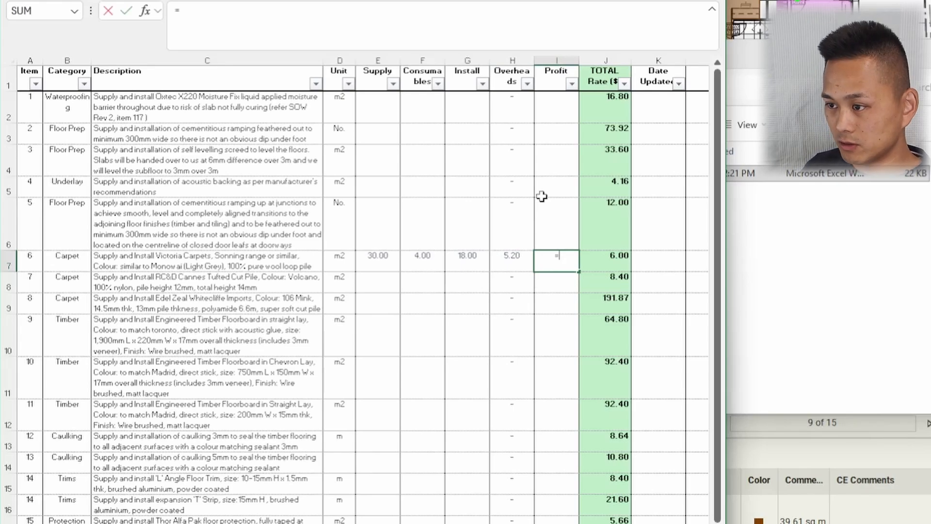
text(sum()
key(Left)
key(Left)
key(shift+Left)
key(shift+Left)
text()*0)
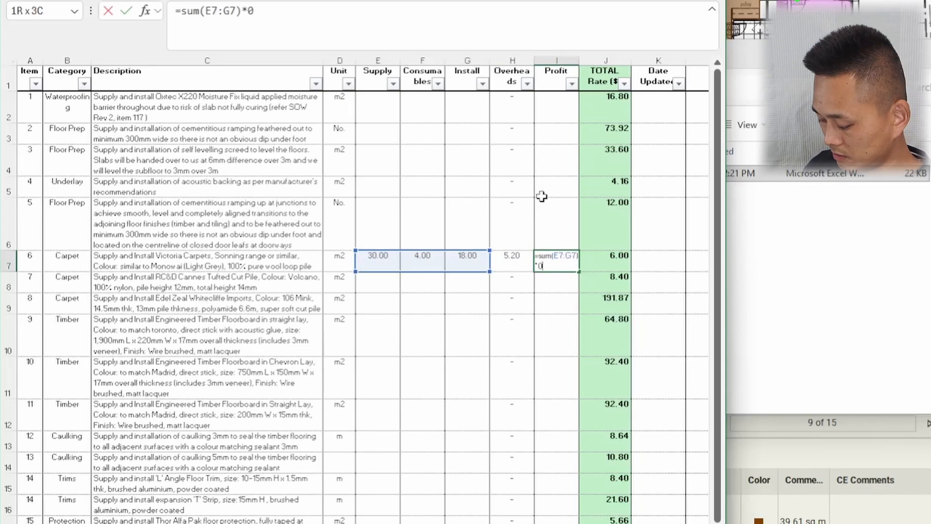
key(Tab)
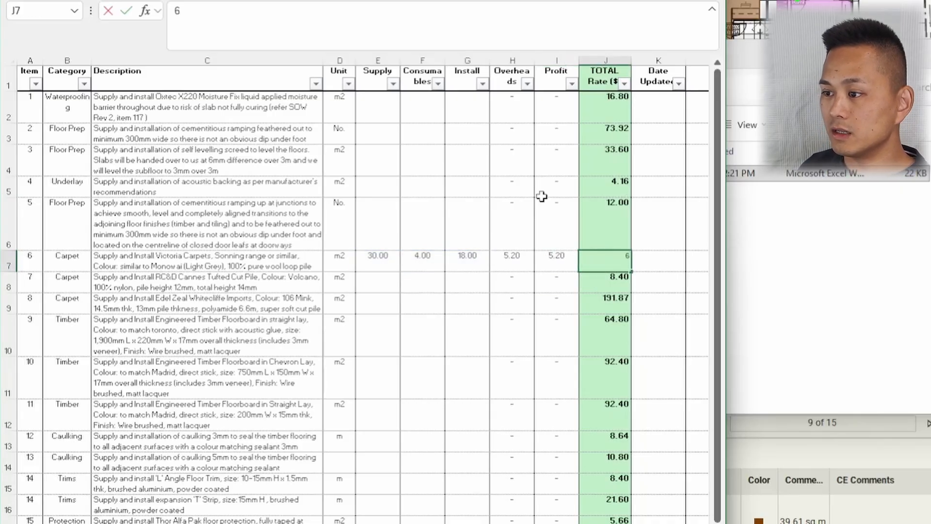
- Set item 6's TOTAL Rate to a formula summing D7:I7, covering its cost, overhead and profit columns
text(=sum()
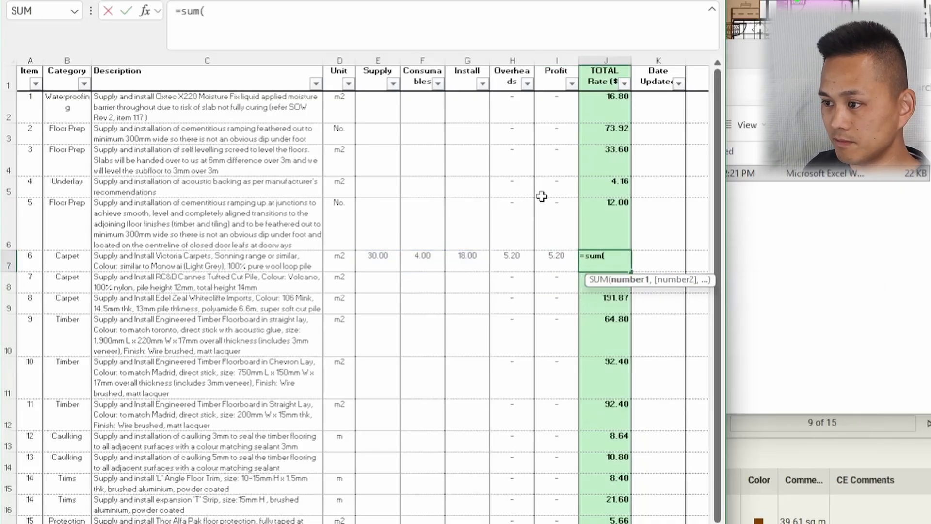
key(Left)
key(shift+Left)
key(shift+Left)
key(shift+Left)
key(shift+Left)
key(shift+Left)
key(Return)
key(Up)
key(F2)
key(Escape)
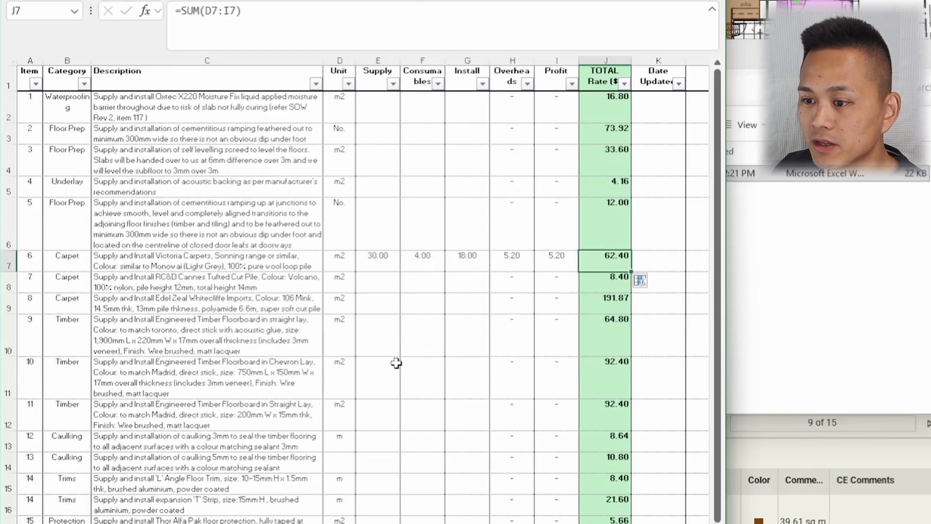
- For the Edel Zeal Whitecliffe Imports carpet, item 8, enter Supply 120, Consumables 4 and Install 18
click(383, 304)
text(120)
key(Tab)
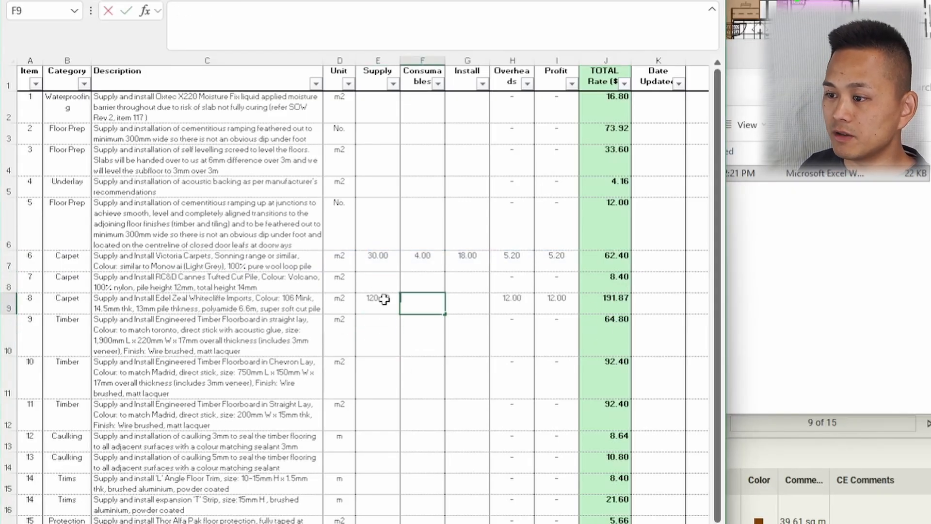
text(4)
key(Tab)
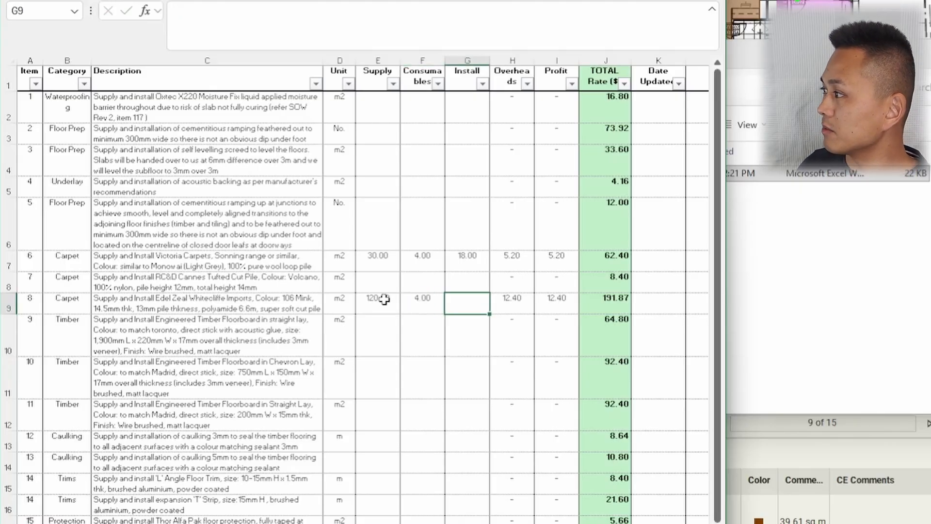
text(18)
click(478, 167)
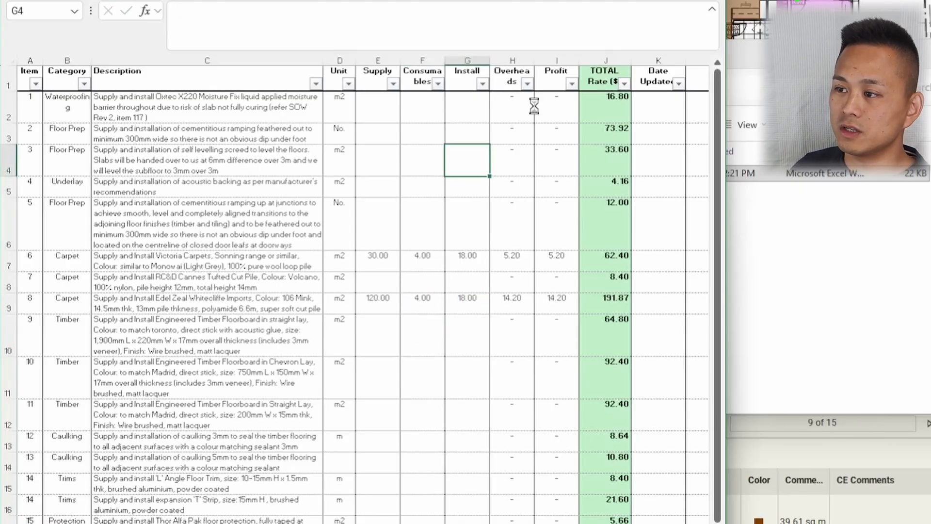
- Copy item 6's total formula over the whole TOTAL Rate ($) column, starting from item 1
click(520, 111)
double_click(520, 110)
double_click(516, 155)
key(Escape)
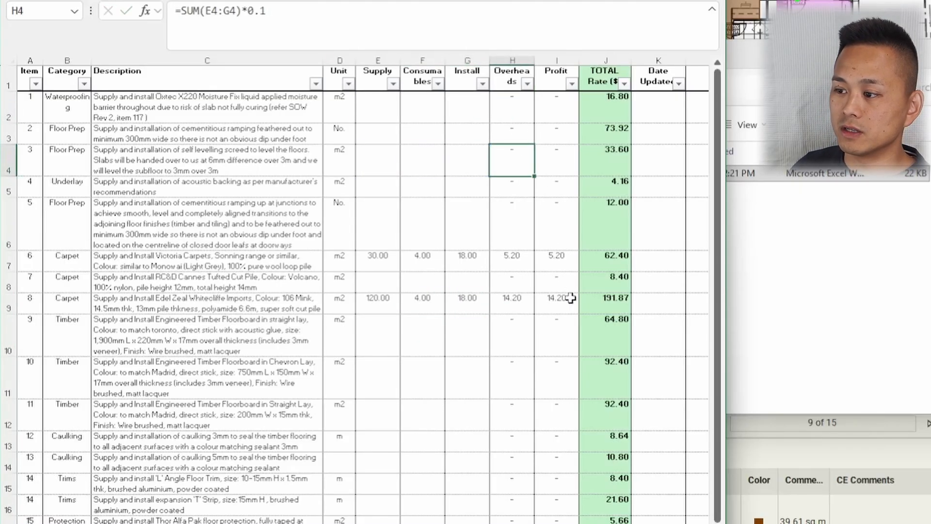
click(609, 276)
double_click(609, 276)
double_click(609, 259)
key(Escape)
key(ctrl+c)
drag(619, 104, 607, 519)
key(ctrl+v)
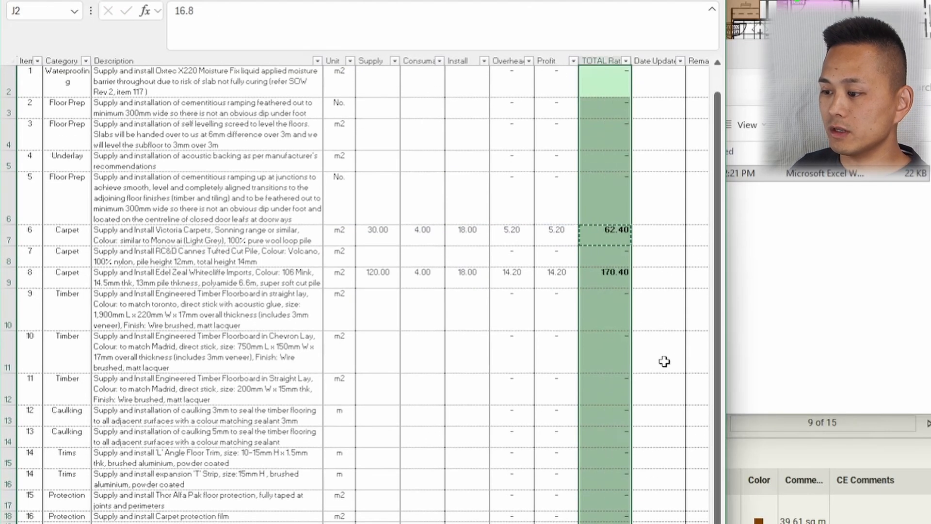
scroll(618, 352, up, 1)
click(618, 353)
key(Up)
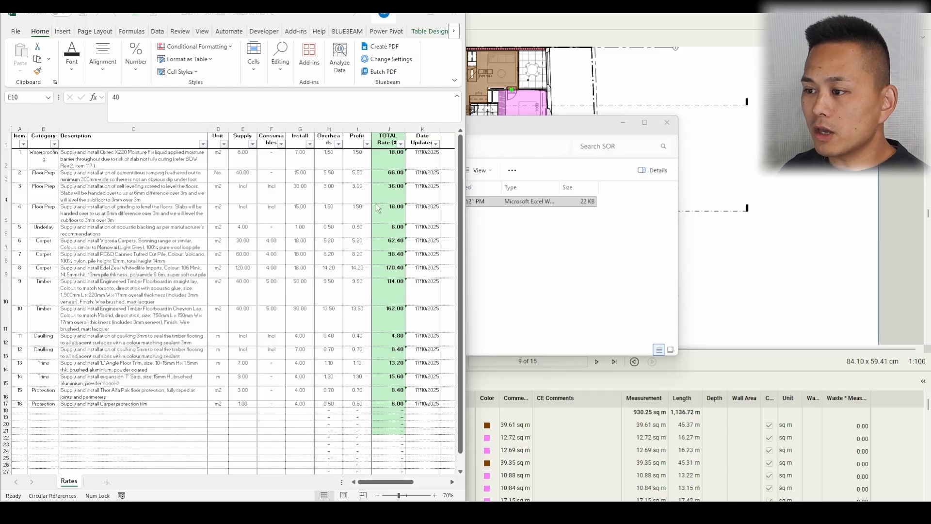
- Review the completed schedule of rates, including the Date Updated column, the cost breakdowns and item 1's Profit formula
click(363, 217)
drag(434, 164, 139, 411)
click(304, 293)
drag(424, 154, 425, 405)
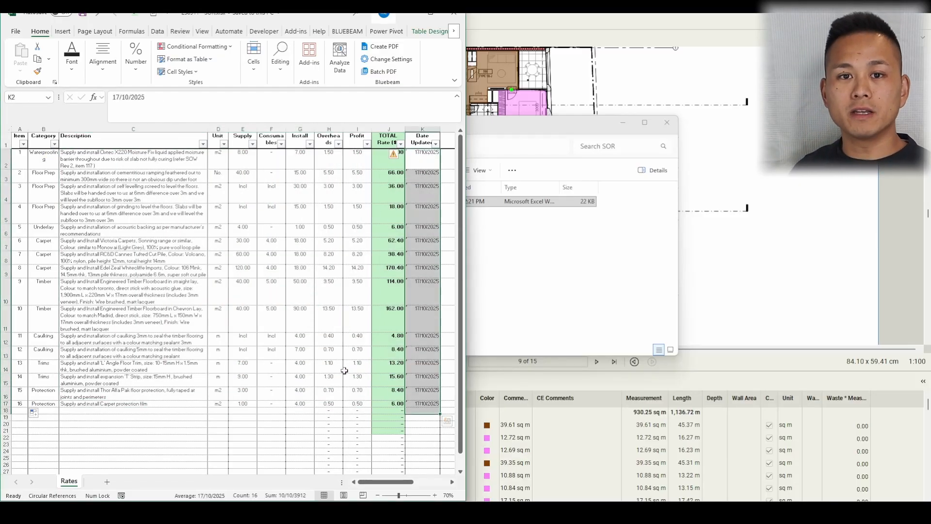
click(436, 160)
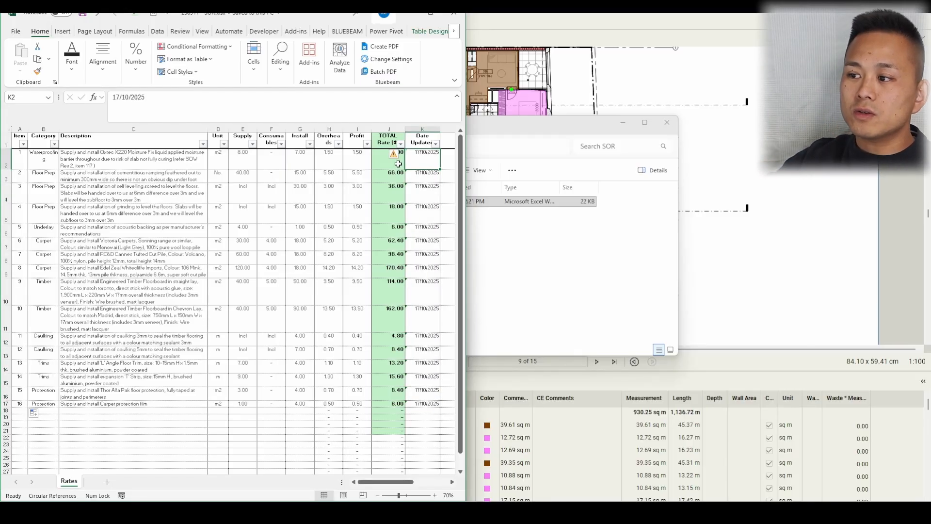
drag(422, 431, 21, 140)
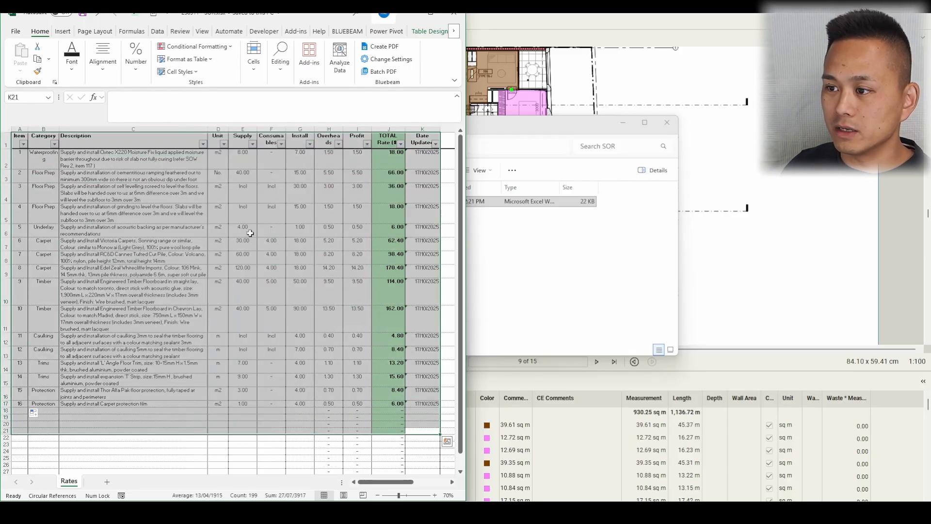
click(324, 199)
drag(300, 175, 277, 318)
click(264, 207)
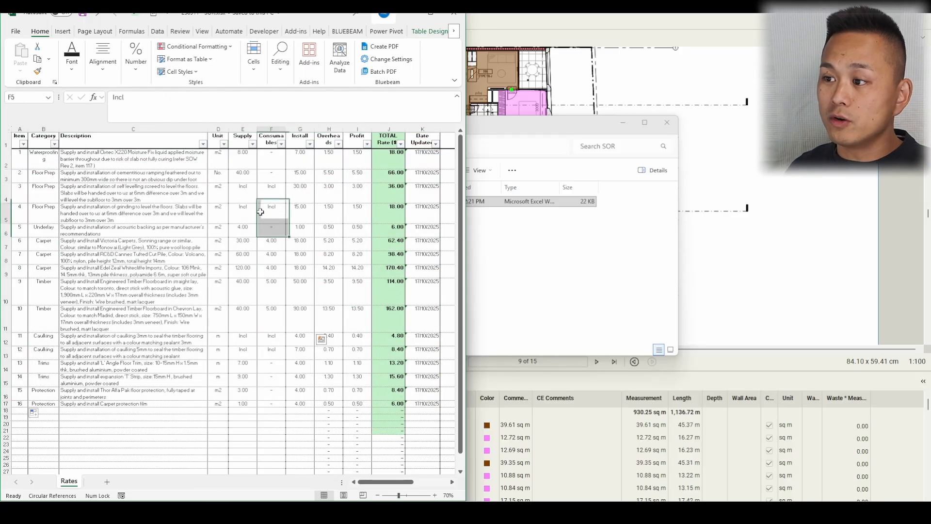
double_click(330, 158)
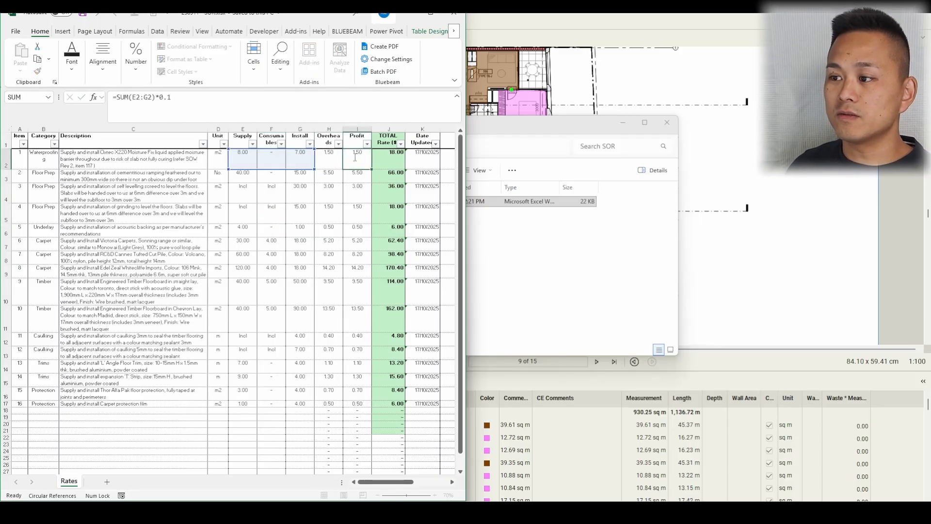
click(344, 194)
key(Home)
click(244, 227)
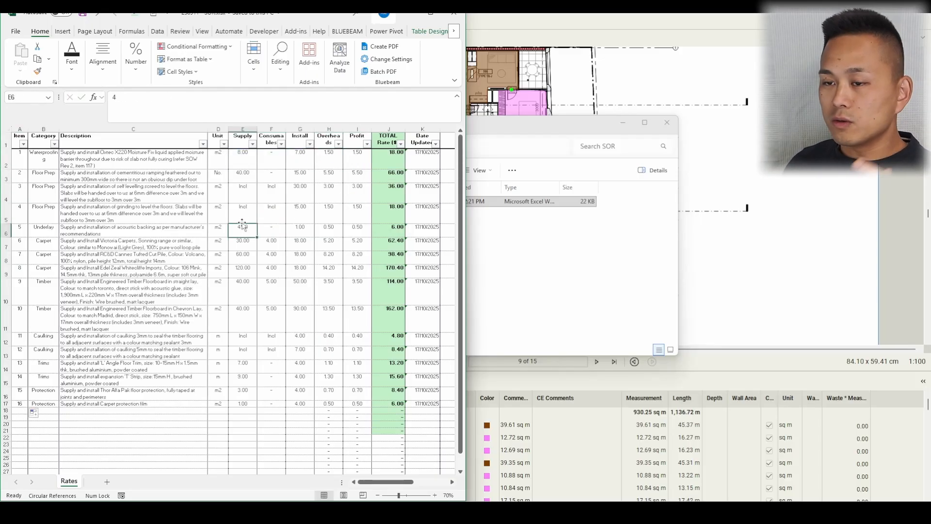
- Place the schedule of rates workbook side by side with the quote and look over the quote's items
drag(297, 16, 930, 140)
click(686, 214)
drag(720, 193, 655, 394)
click(822, 240)
drag(850, 194, 602, 403)
click(685, 316)
click(213, 275)
scroll(208, 275, up, 3)
click(206, 271)
scroll(217, 261, up, 4)
scroll(218, 260, up, 4)
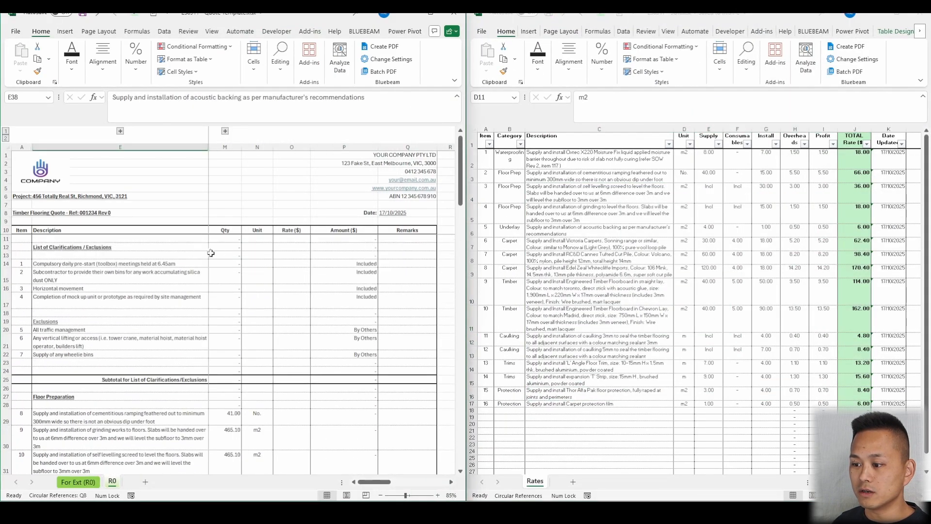
scroll(225, 250, down, 3)
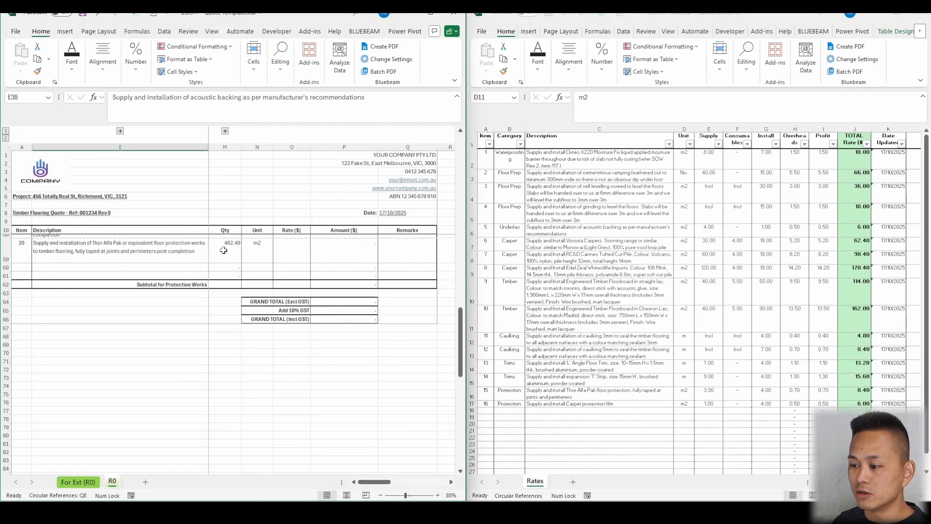
- Enter 66 as the rate for quote item 8, cementitious ramping, from the matching item in the schedule of rates
click(291, 343)
click(824, 189)
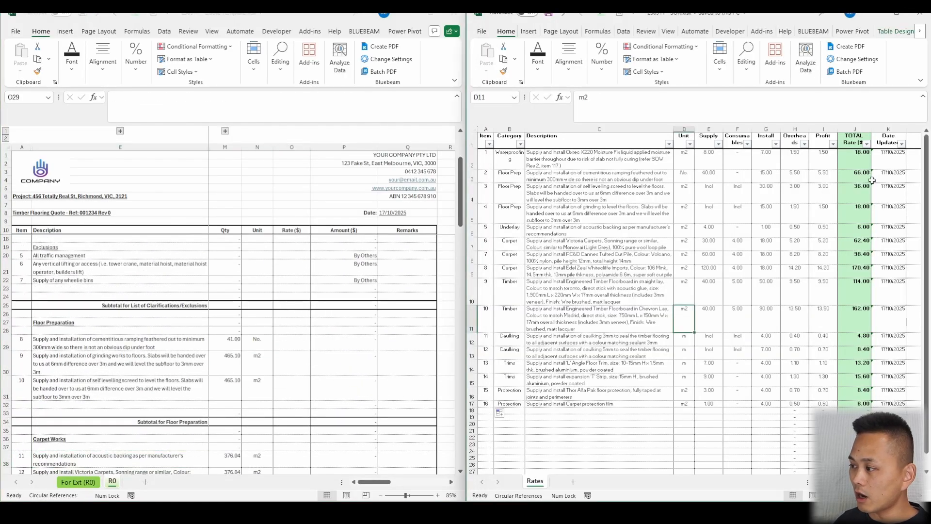
click(852, 172)
click(108, 343)
click(596, 184)
click(611, 172)
click(858, 179)
click(285, 348)
text(66)
key(Return)
- Enter 18 as the rate for quote item 9, grinding works, from the schedule's item 4, and check the Amount formulas
click(113, 362)
click(626, 206)
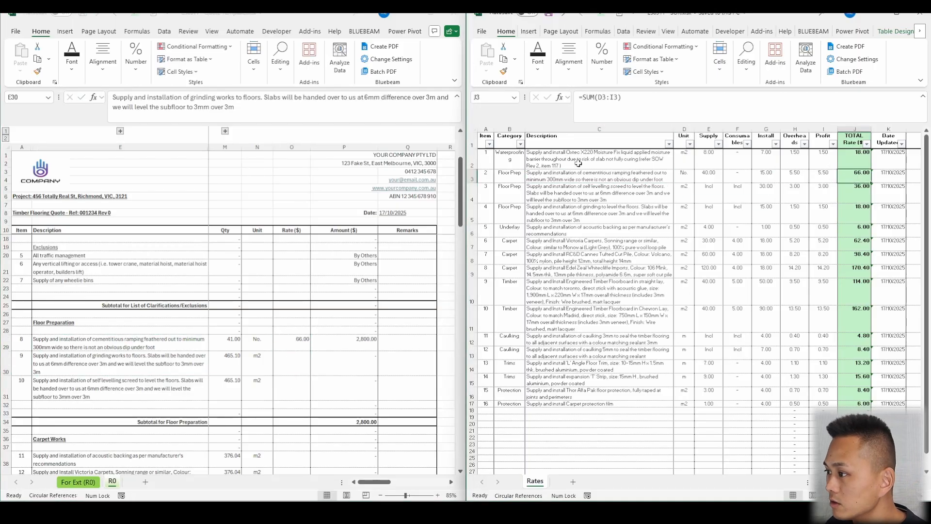
click(569, 176)
click(589, 220)
click(796, 214)
click(876, 215)
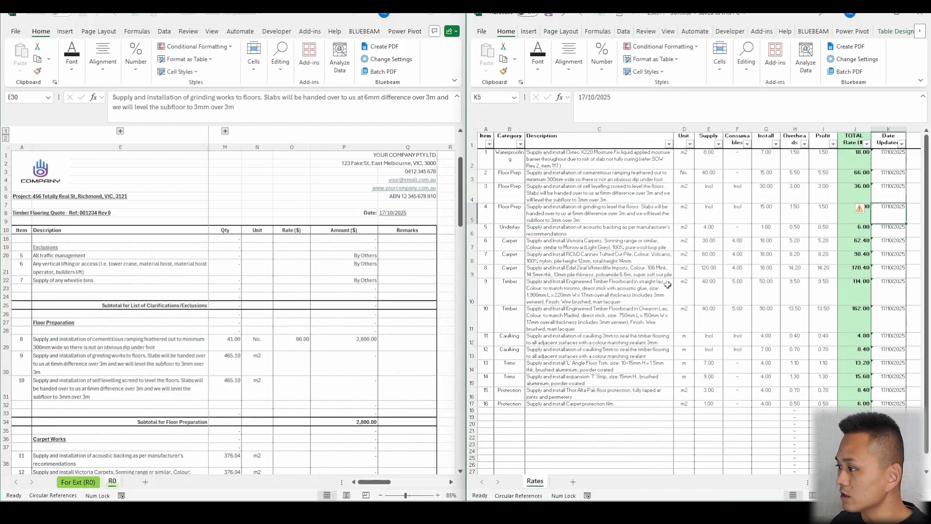
click(299, 364)
text(18)
key(Return)
double_click(348, 365)
key(Escape)
double_click(353, 345)
key(Escape)
click(291, 341)
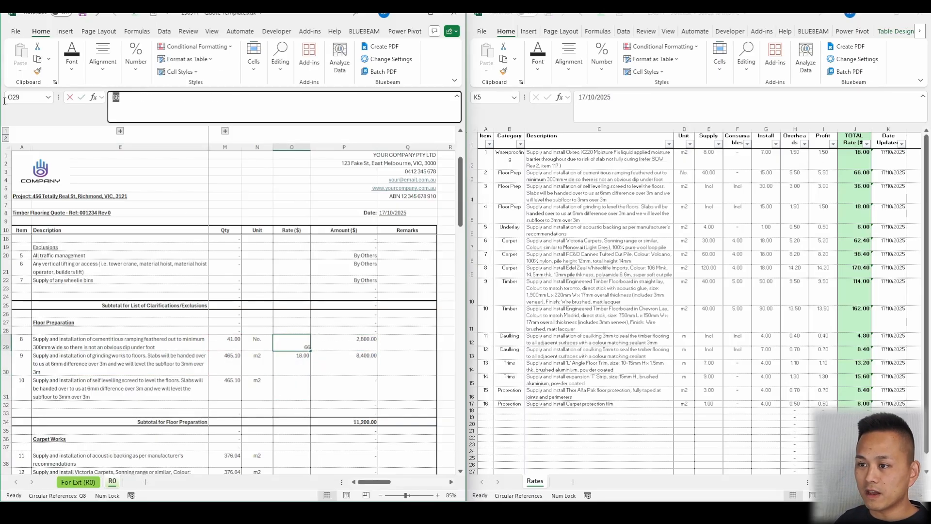
double_click(115, 97)
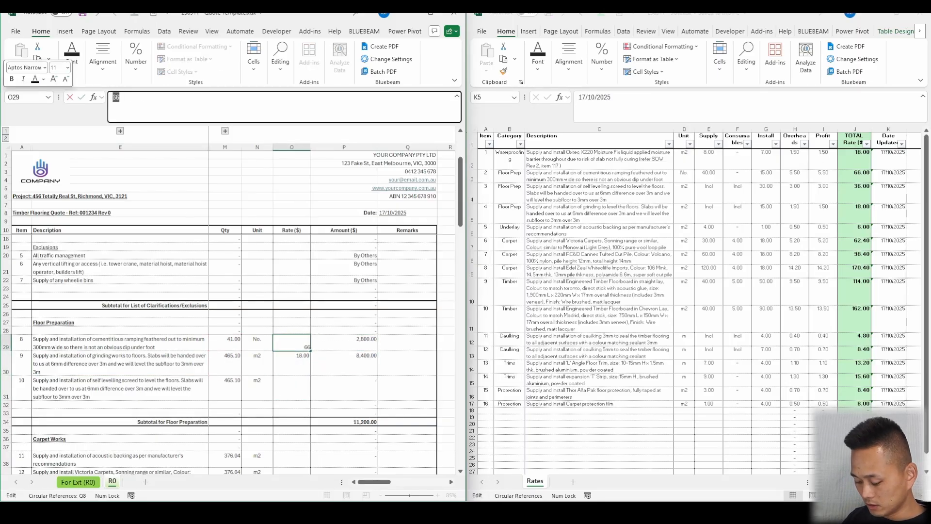
text(=xloo)
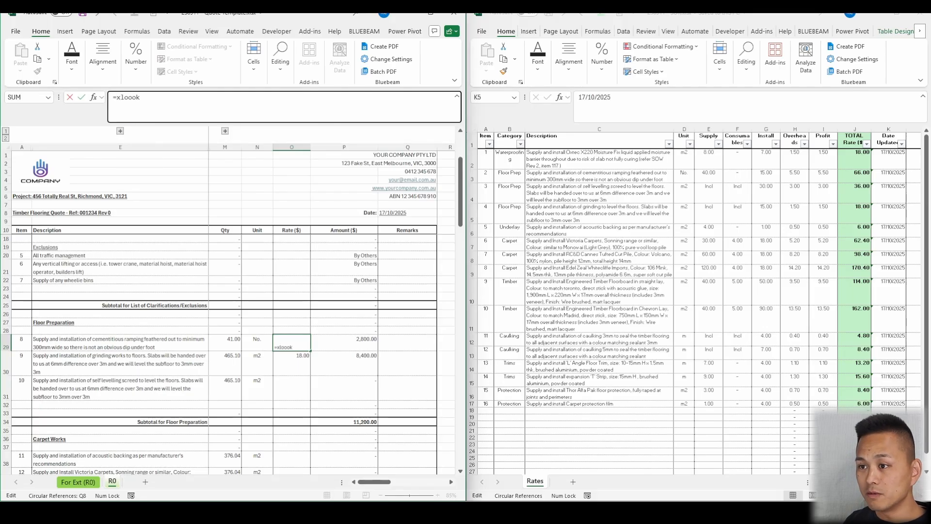
text(kup()
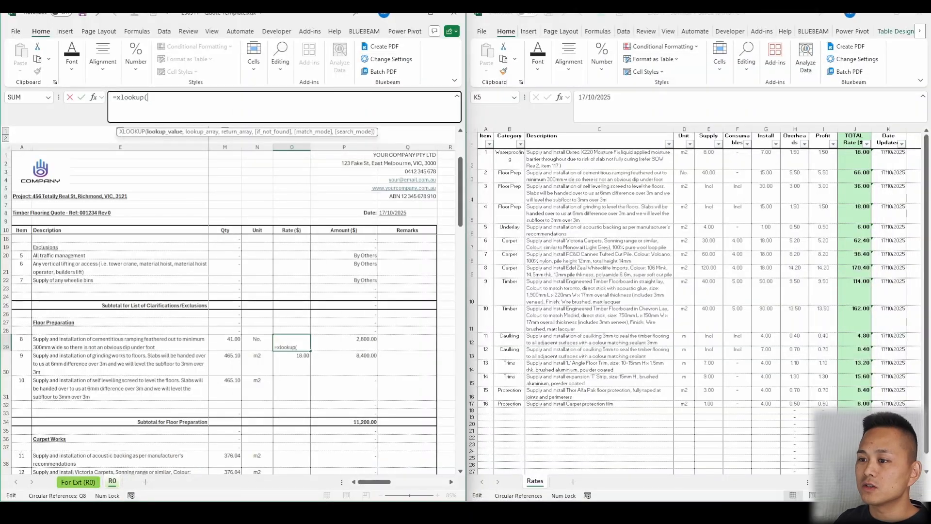
- Replace item 8's typed rate with an XLOOKUP formula using the wildcard lookup value "*ramp*"
double_click(116, 97)
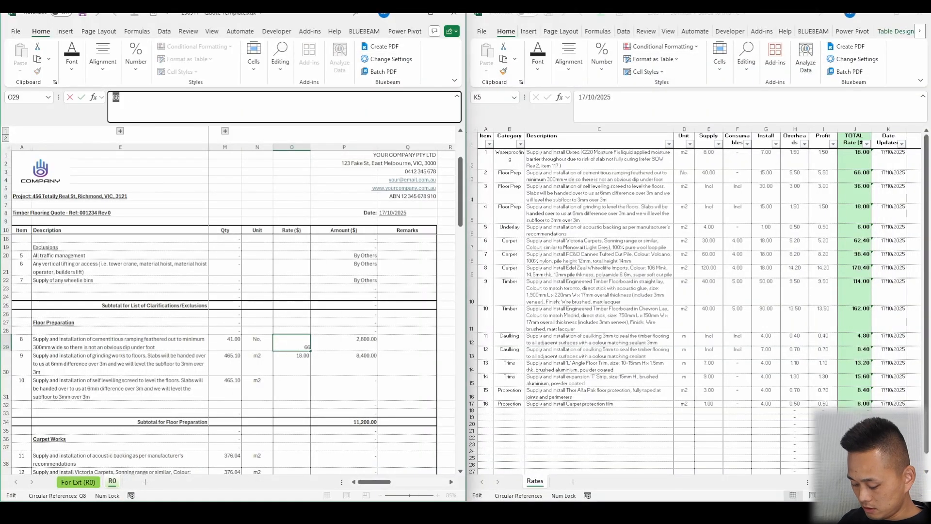
key(ctrl+c)
double_click(117, 97)
text(=xlook)
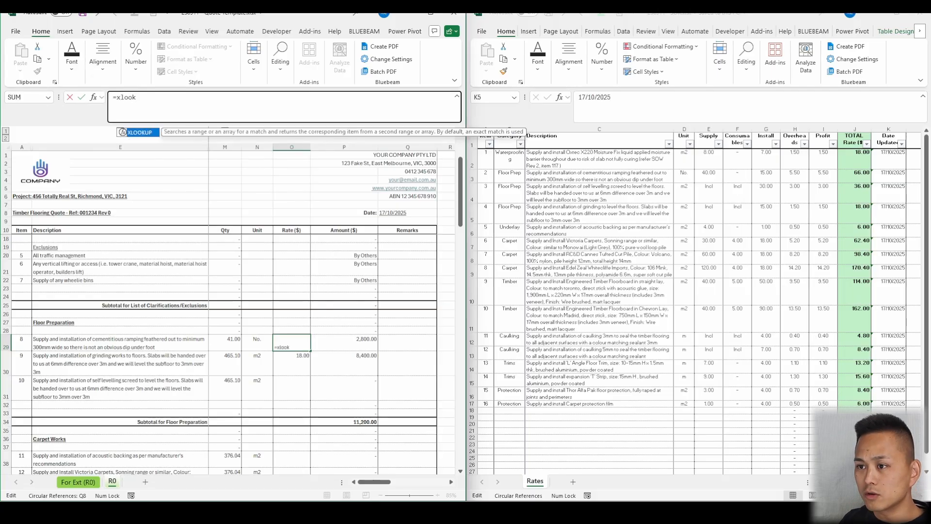
text(up("*)
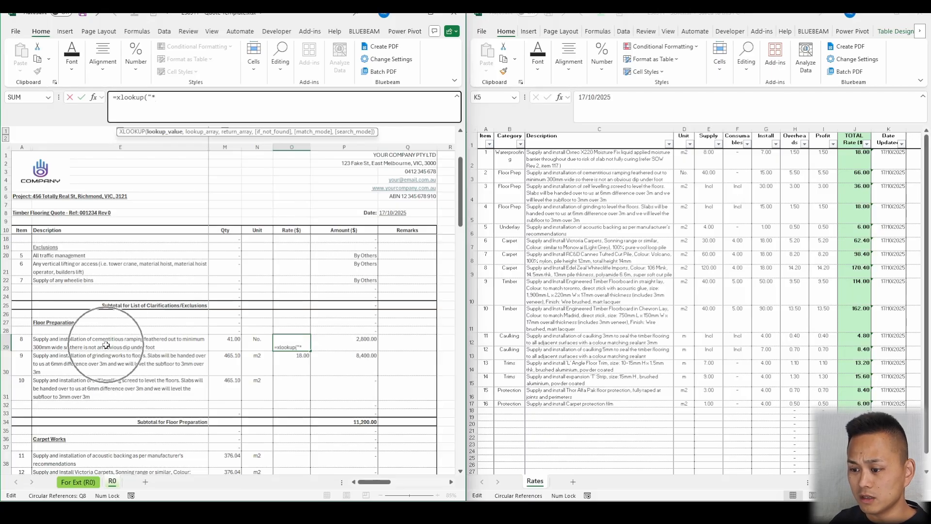
text(ramp*)
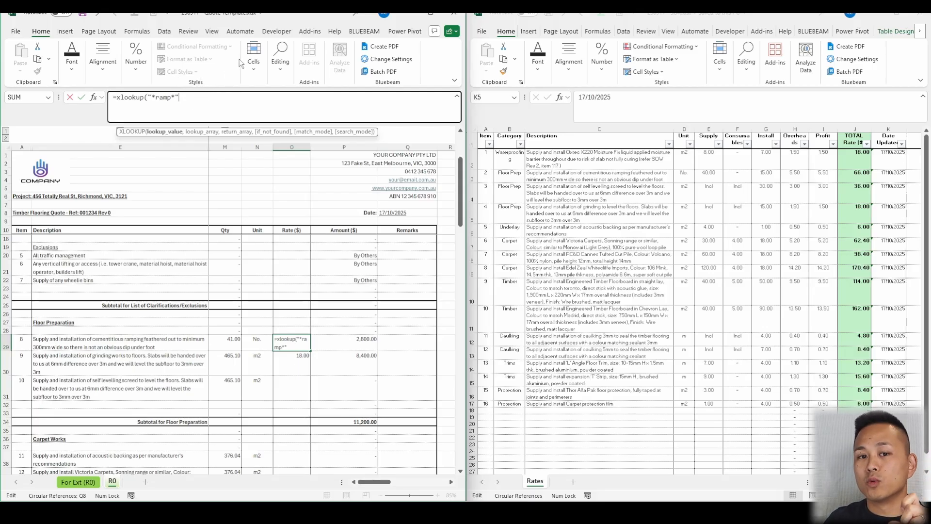
text(,)
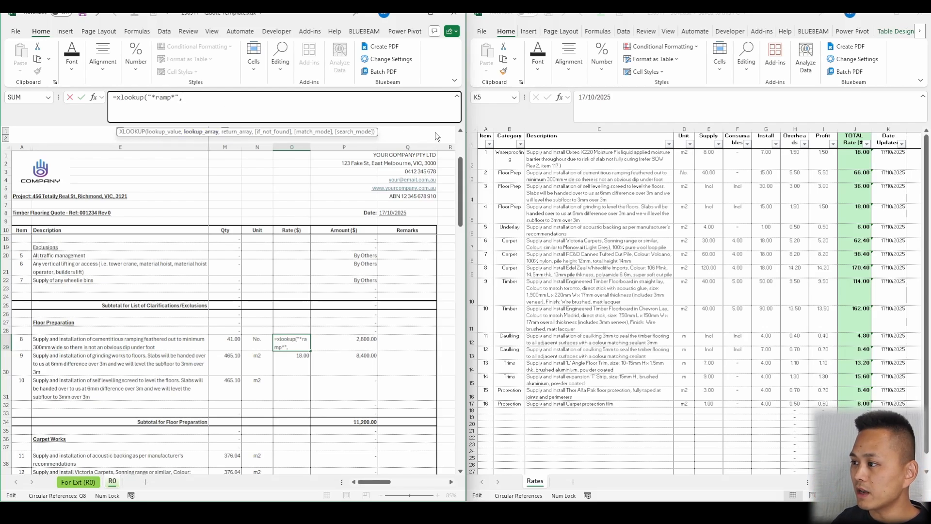
- Use the schedule's Description column C as the lookup array and its TOTAL Rate column J as the return array
click(601, 129)
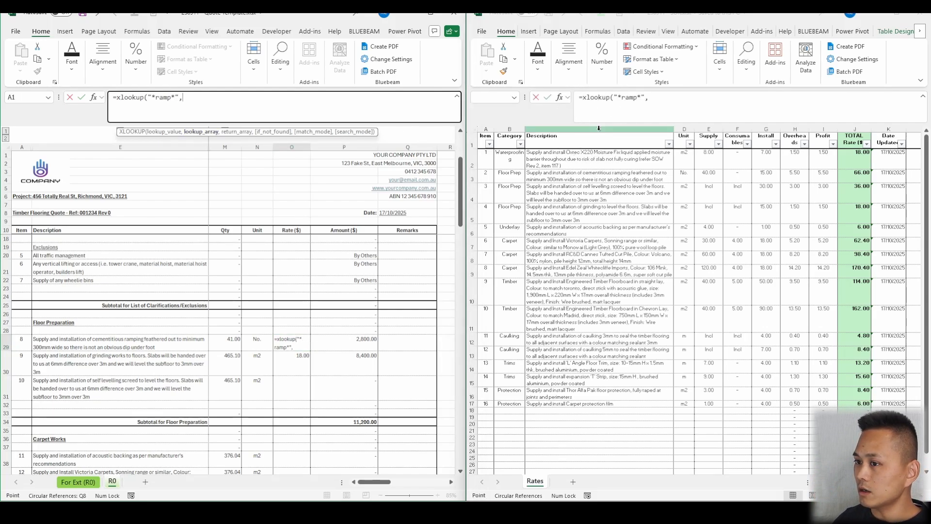
text(,)
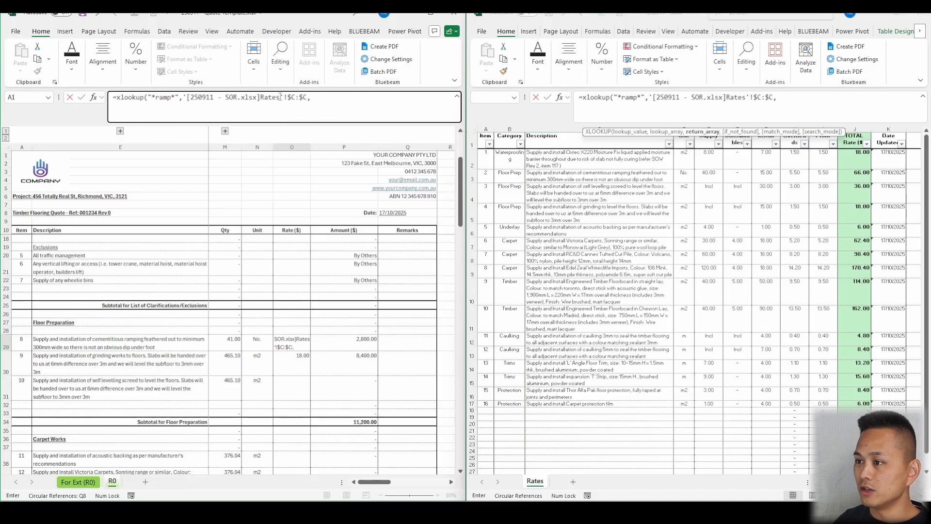
click(855, 129)
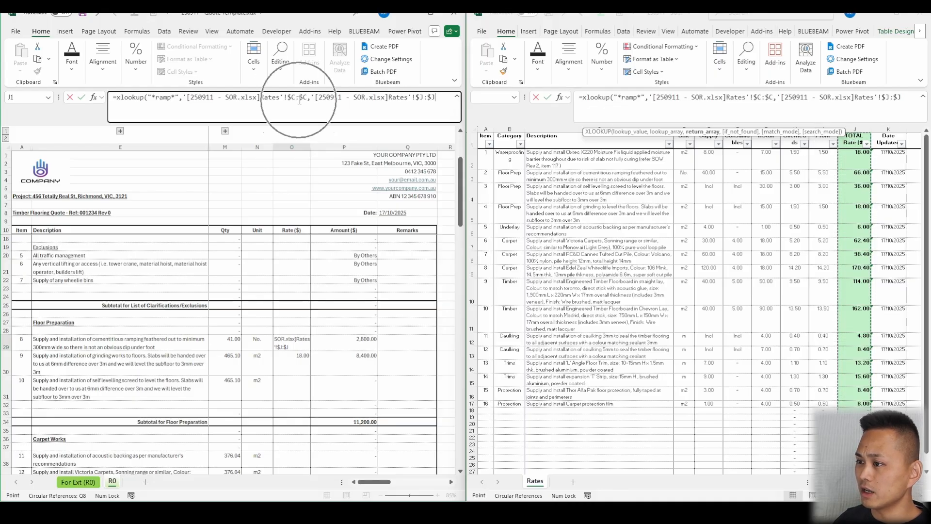
- Add "NOT FOUND" as the if-not-found argument of item 8's XLOOKUP formula
text(,)
text(")
key(Caps_Lock)
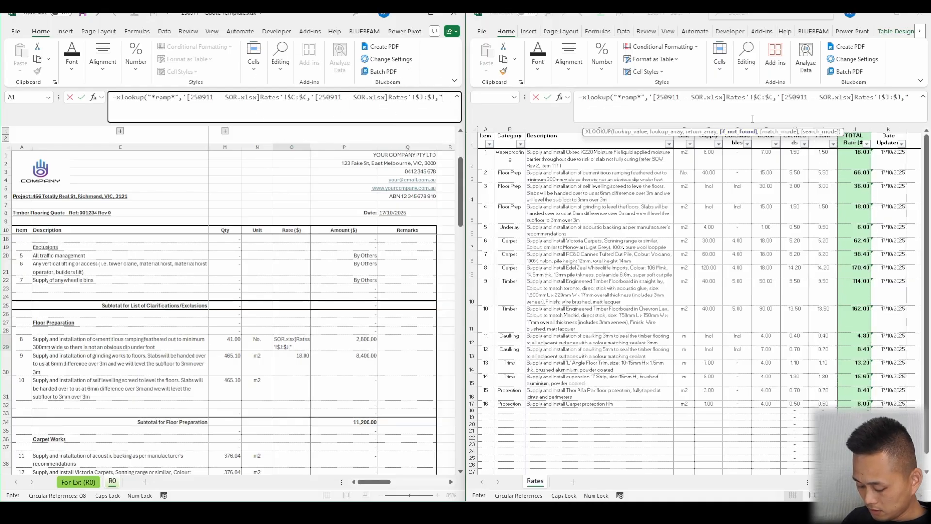
text(NOTE)
text( F)
key(BackSpace)
key(BackSpace)
text(FOUND)
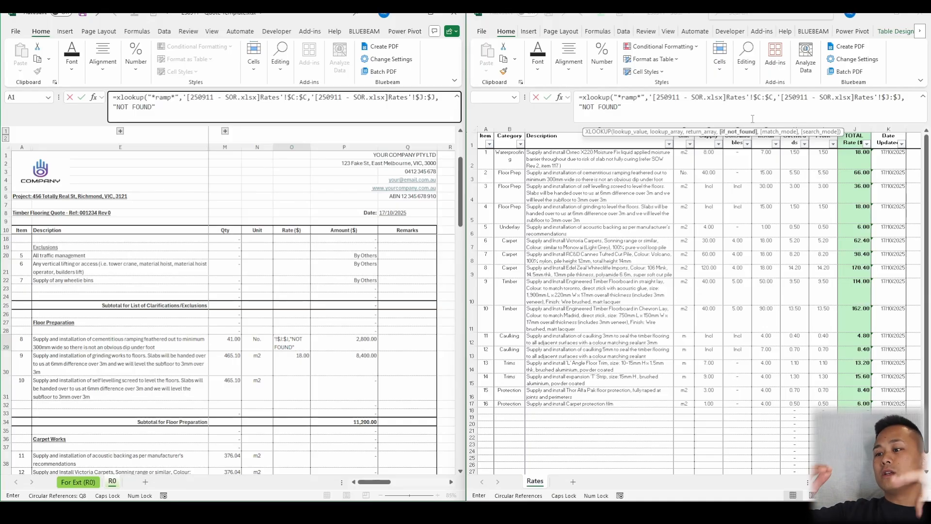
- Set the XLOOKUP match mode to 2, wildcard character match, omit the search mode, and complete item 8's formula
text(,)
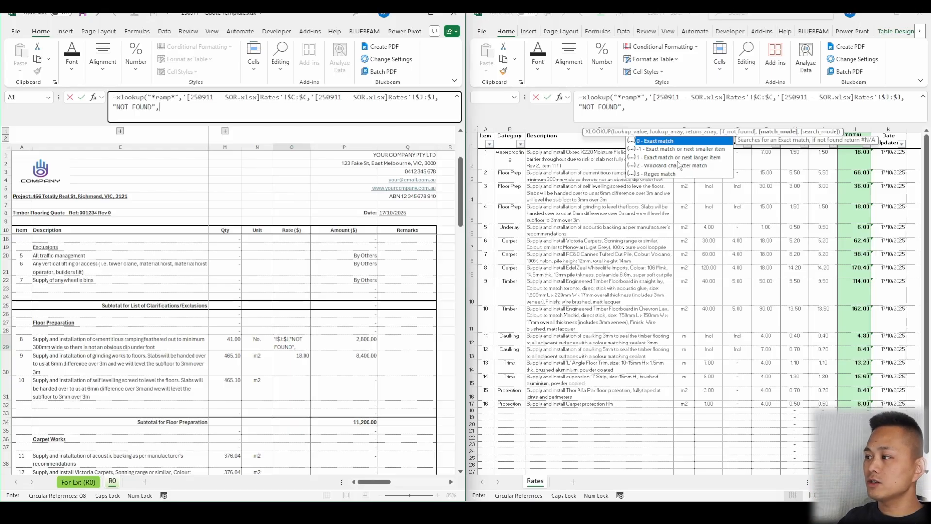
double_click(648, 168)
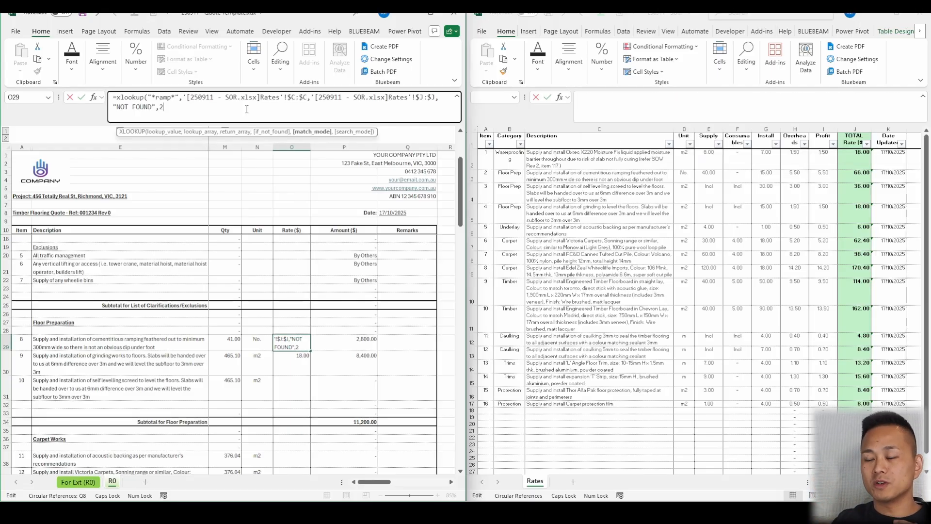
text(,)
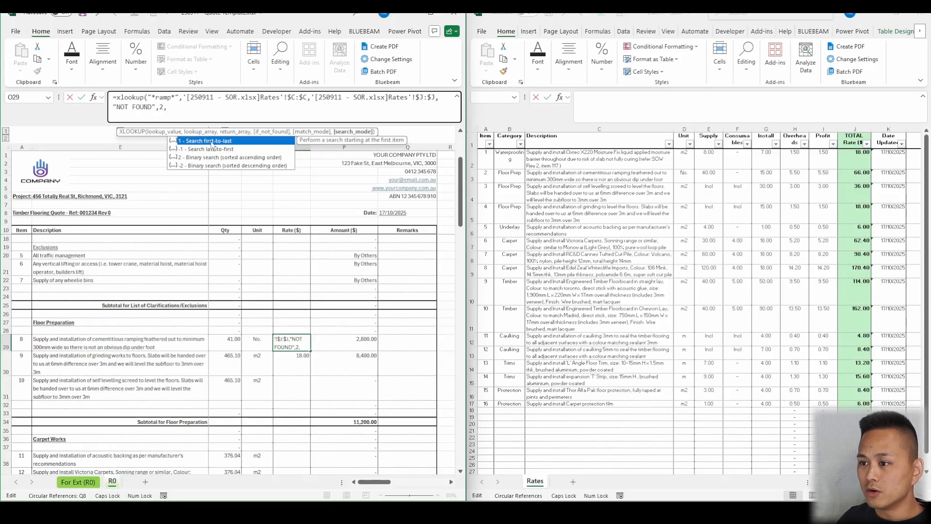
key(BackSpace)
text())
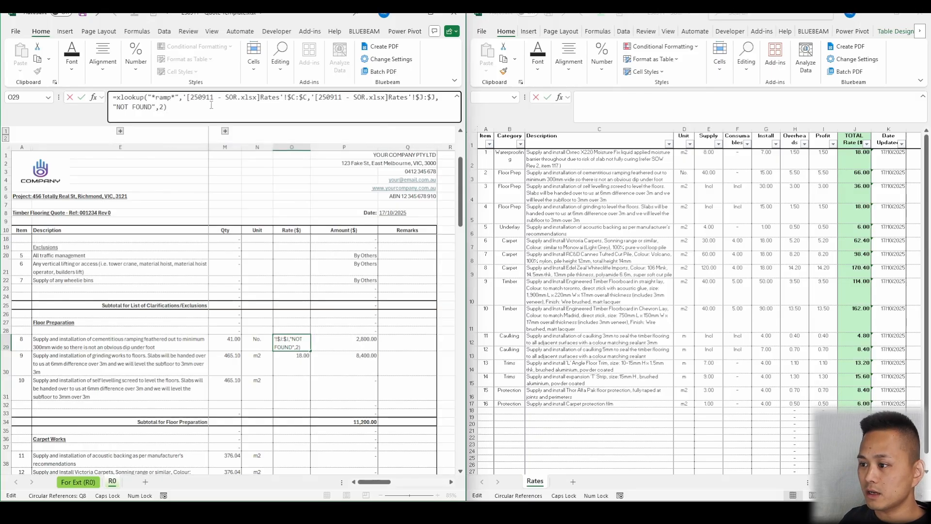
key(Return)
key(Up)
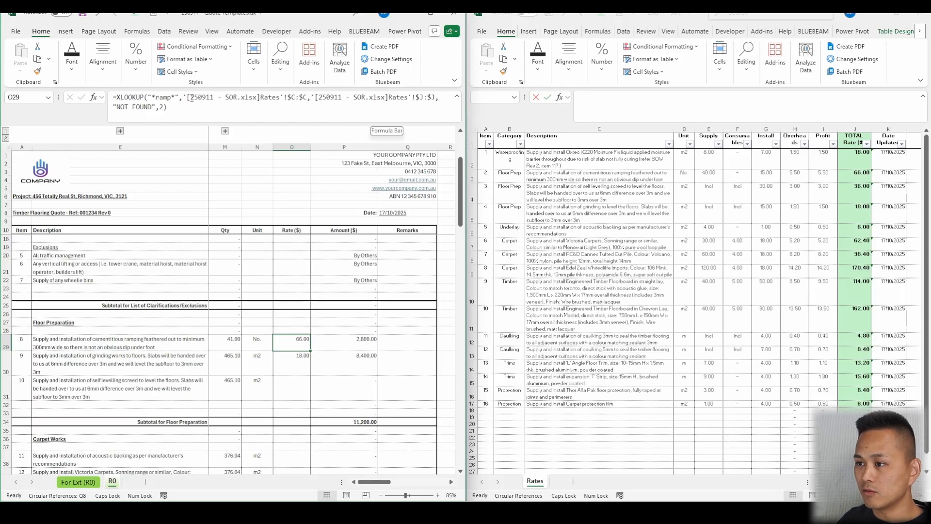
- Compare quote item 8 with the schedule's cementitious ramping item, and look at the schedule's Oxtec moisture barrier description
click(698, 69)
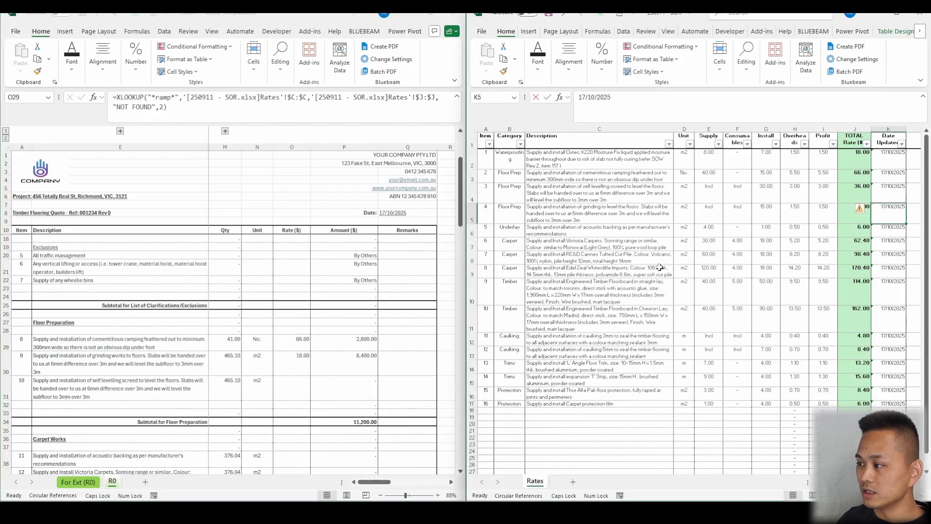
click(301, 338)
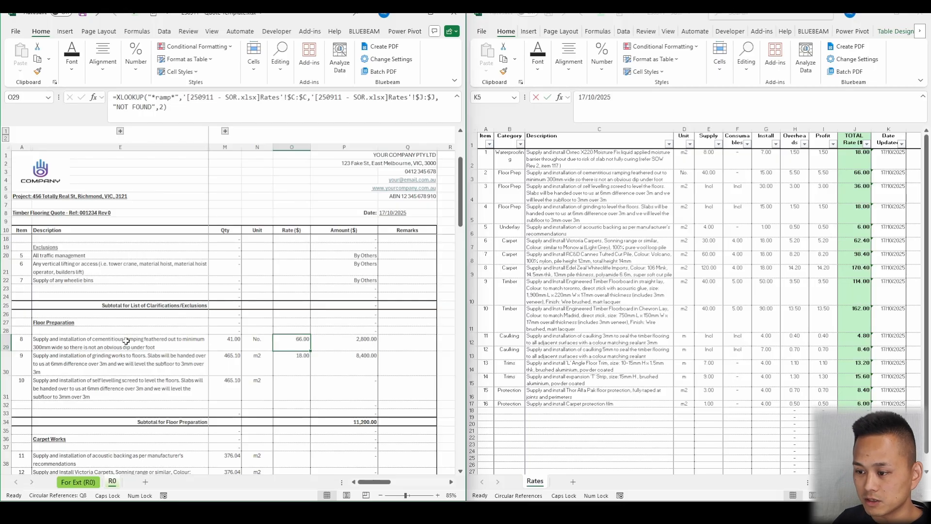
click(600, 178)
click(847, 177)
click(683, 179)
click(610, 182)
click(584, 158)
key(ctrl)
key(ctrl)
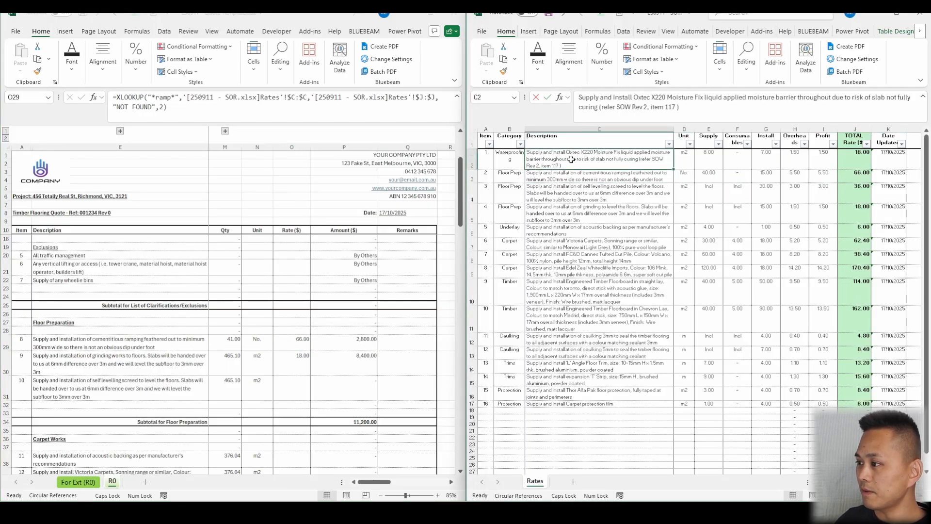
- Change the lookup value in item 8's XLOOKUP to "*oXTEC*" and check the result against the schedule's item 1 TOTAL Rate
click(290, 336)
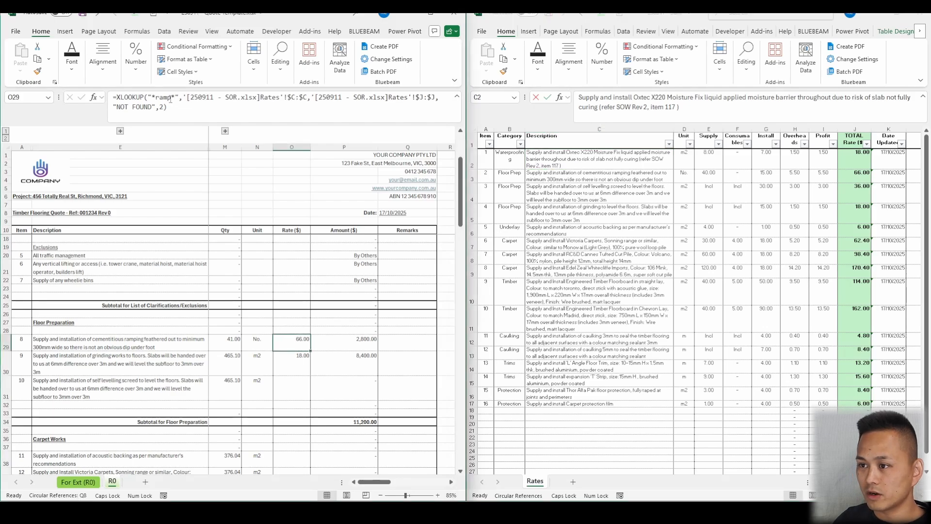
click(171, 98)
key(BackSpace)
key(BackSpace)
key(BackSpace)
key(BackSpace)
text(oXTEC)
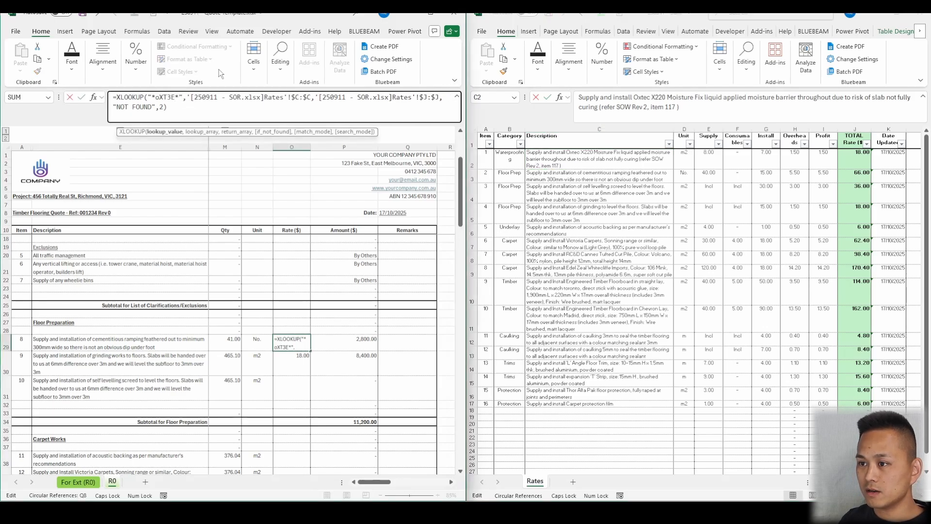
key(Return)
key(Caps_Lock)
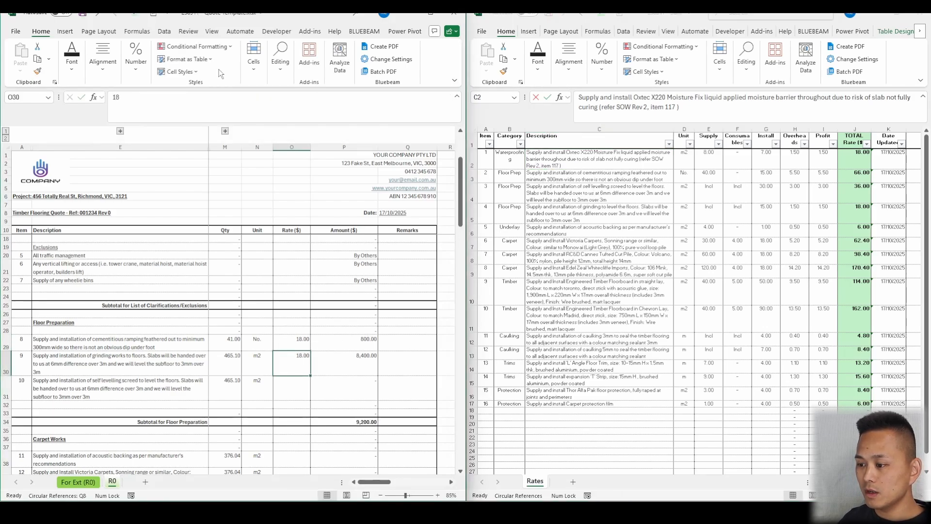
key(ctrl)
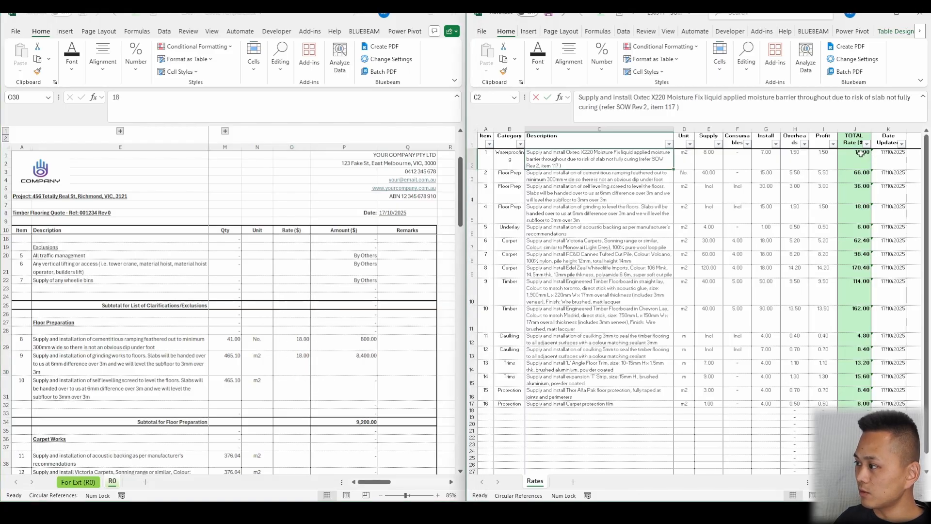
click(860, 159)
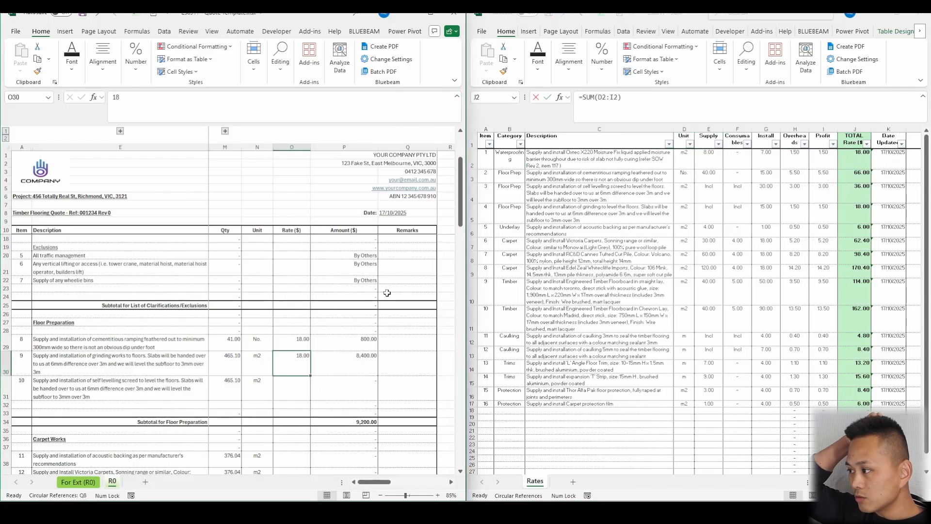
- Copy item 8's XLOOKUP formula to the rates of items 9 and 10, and check the copied formulas
click(297, 348)
key(F2)
key(Escape)
key(ctrl+c)
drag(301, 360, 302, 383)
key(ctrl+v)
click(301, 368)
key(F2)
key(Escape)
click(296, 386)
key(F2)
key(Escape)
- Copy the XLOOKUP rate formulas to carpet items 11 and 12 and timber items 14 and 15
drag(299, 344, 305, 383)
scroll(323, 339, down, 4)
click(296, 295)
key(ctrl+c)
key(ctrl+v)
scroll(306, 353, down, 2)
key(ctrl+v)
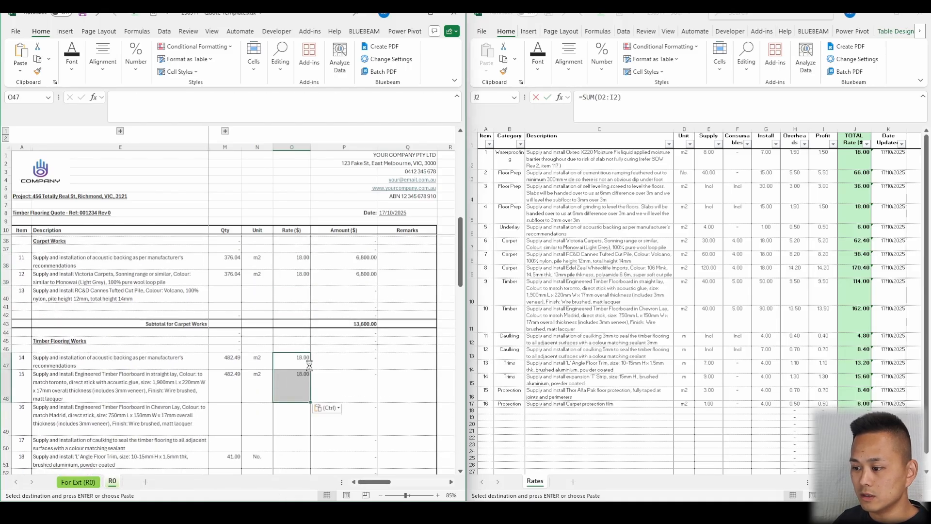
- Paste the XLOOKUP formula into the rate of item 18, the 'L' angle floor trim, and end the copying
scroll(309, 365, down, 2)
click(304, 371)
key(ctrl+v)
scroll(313, 368, down, 1)
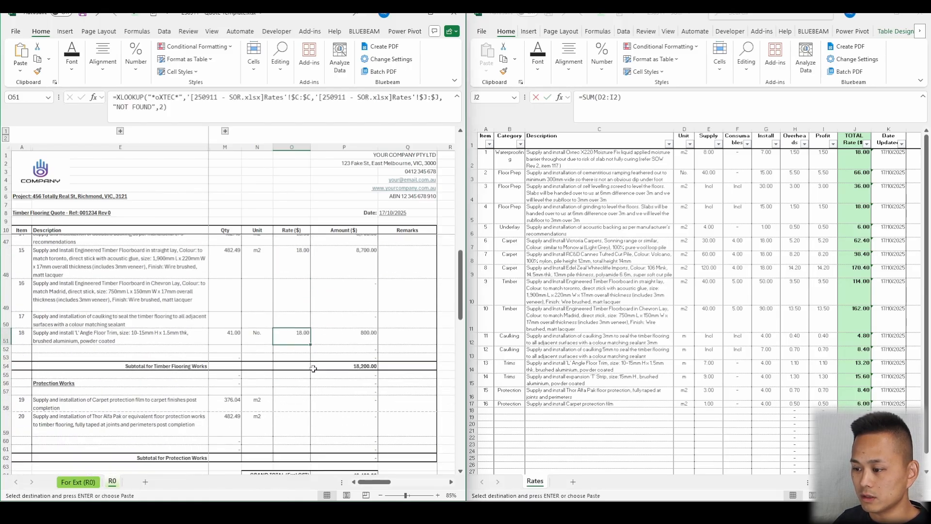
scroll(314, 369, down, 2)
key(Escape)
click(317, 326)
- Set the lookup value in item 8's XLOOKUP back to "*ramp*"
scroll(317, 315, up, 10)
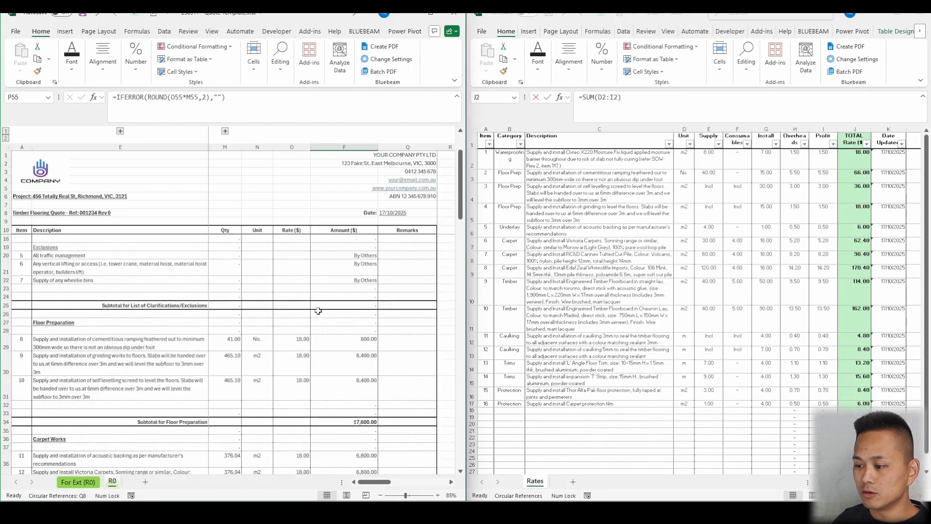
click(293, 343)
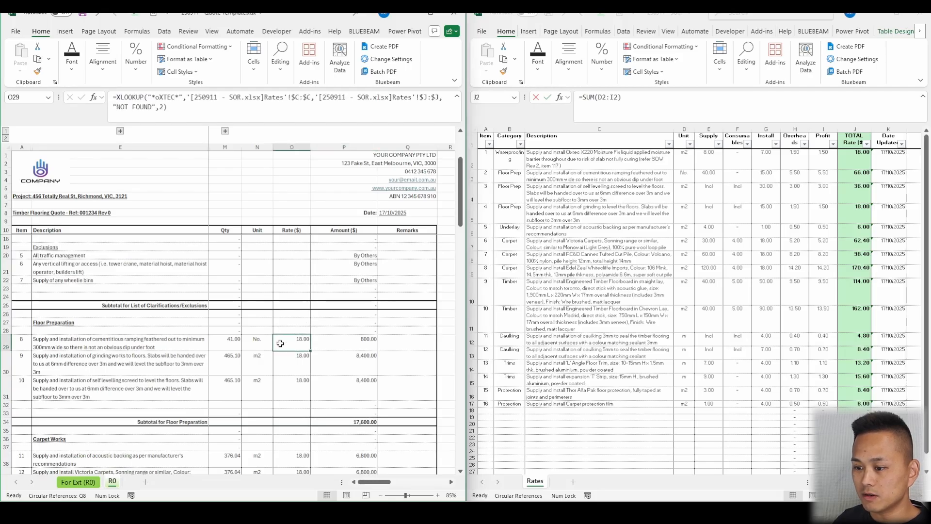
click(173, 97)
key(Return)
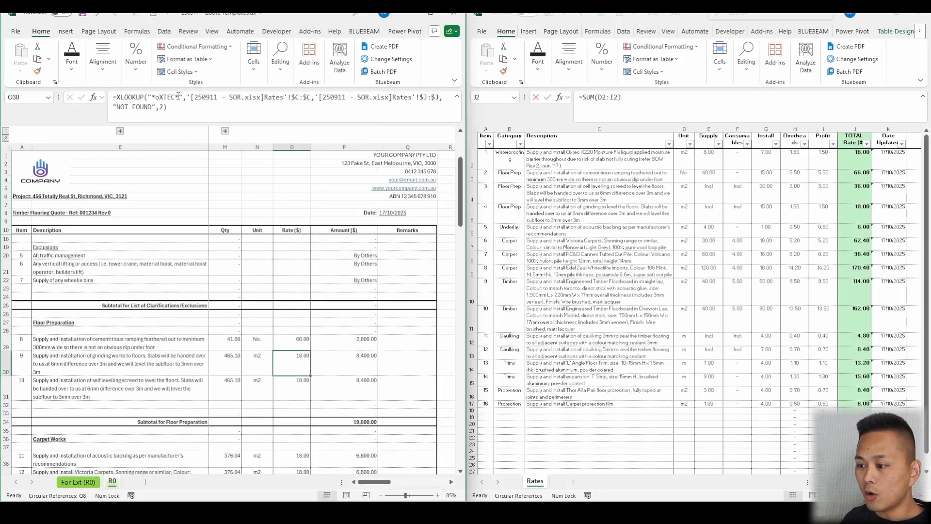
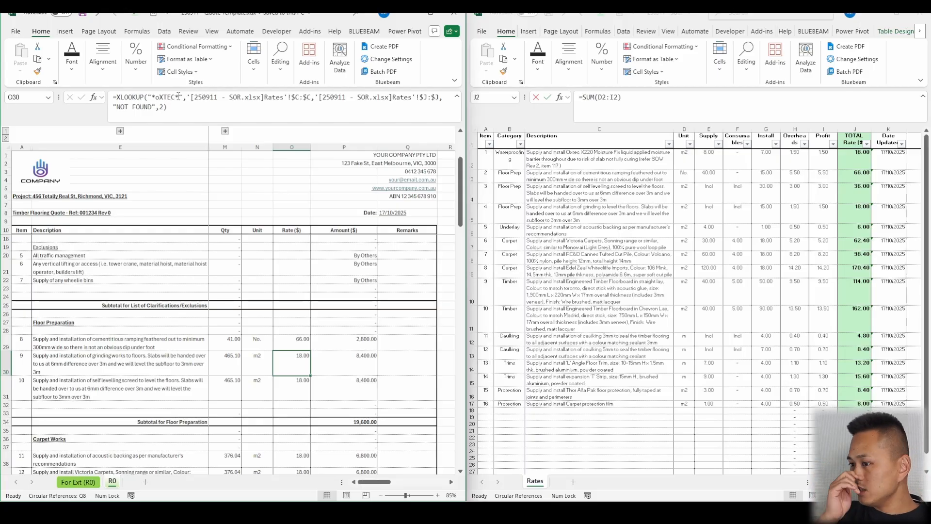
- Insert four blank columns before the Install column in the schedule of rates
click(706, 195)
click(767, 129)
key(ctrl+shift+=)
key(ctrl+shift+=)
key(ctrl+shift+=)
key(ctrl+shift+=)
- Check the return array in item 8's XLOOKUP against the shifted TOTAL Rate column in the schedule
click(299, 339)
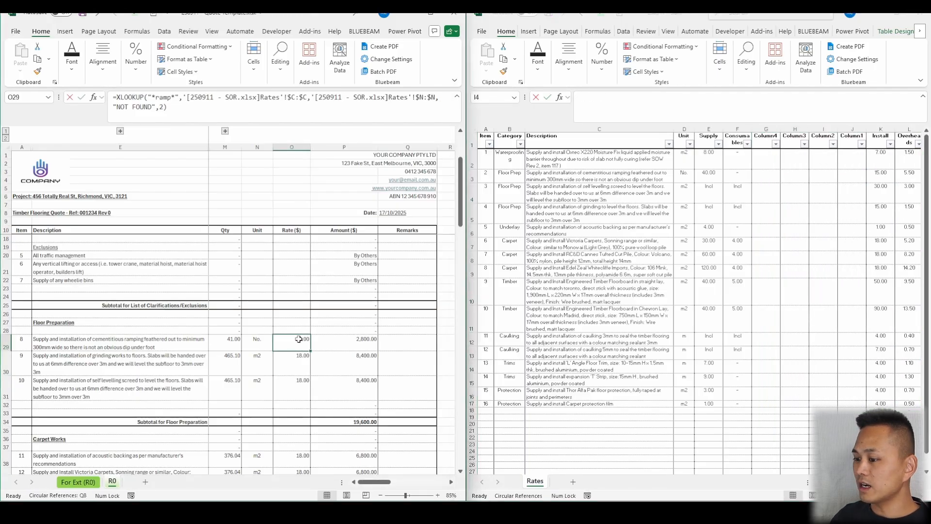
key(F2)
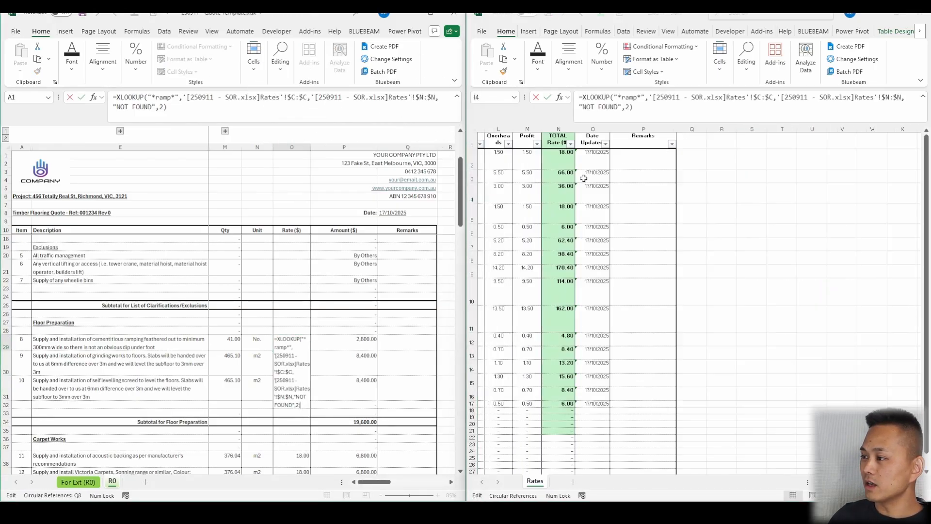
click(561, 129)
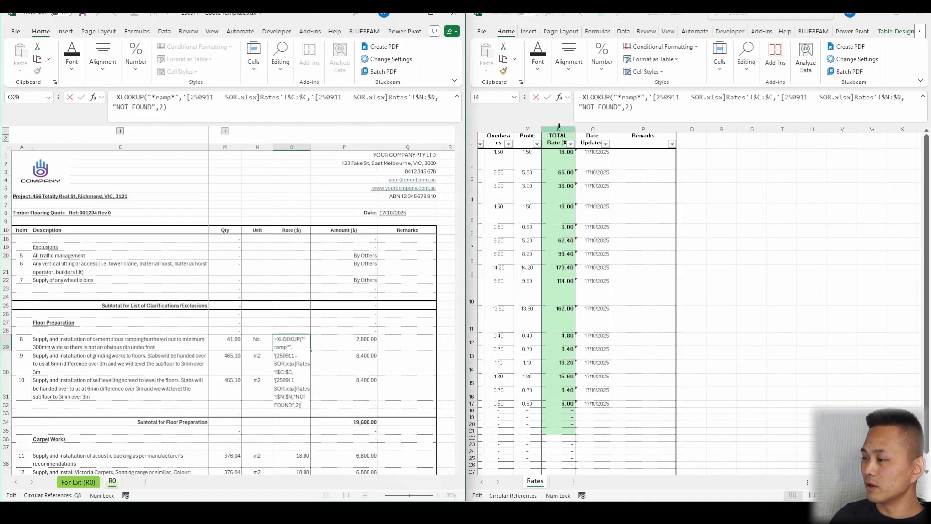
click(601, 198)
scroll(592, 205, left, 5)
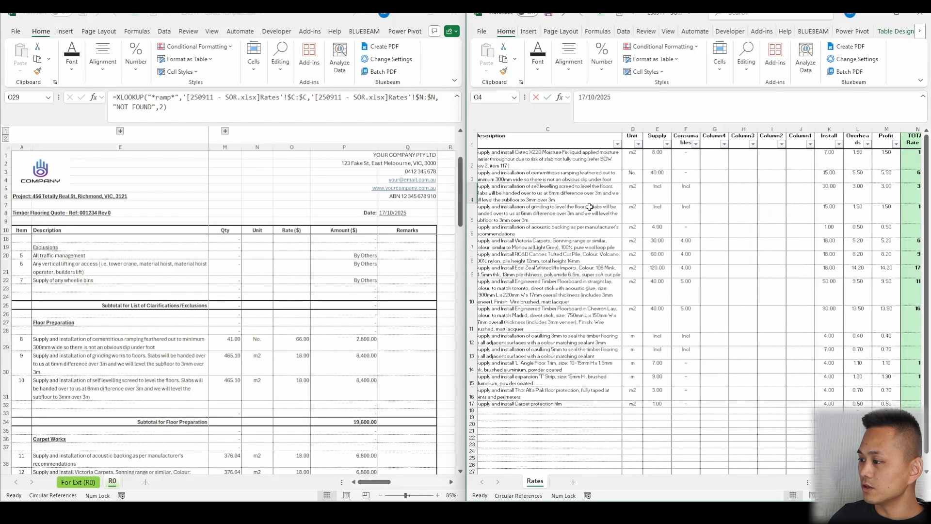
- Delete the four blank columns from the schedule of rates and check item 8's formula again
click(774, 128)
key(ctrl+minus)
key(ctrl+minus)
key(ctrl+minus)
key(ctrl+minus)
click(289, 343)
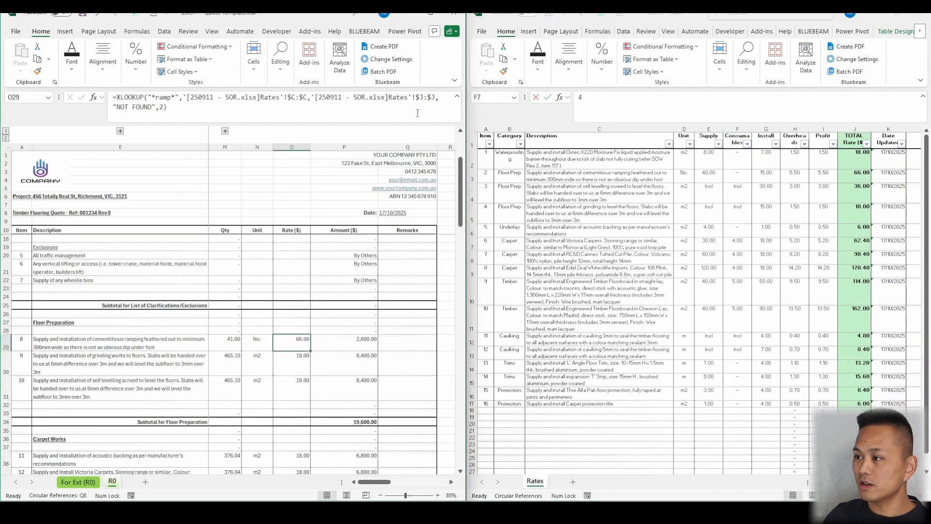
key(ctrl)
key(ctrl)
key(alt+Tab)
key(alt+Tab)
key(alt+Tab)
key(alt+Tab)
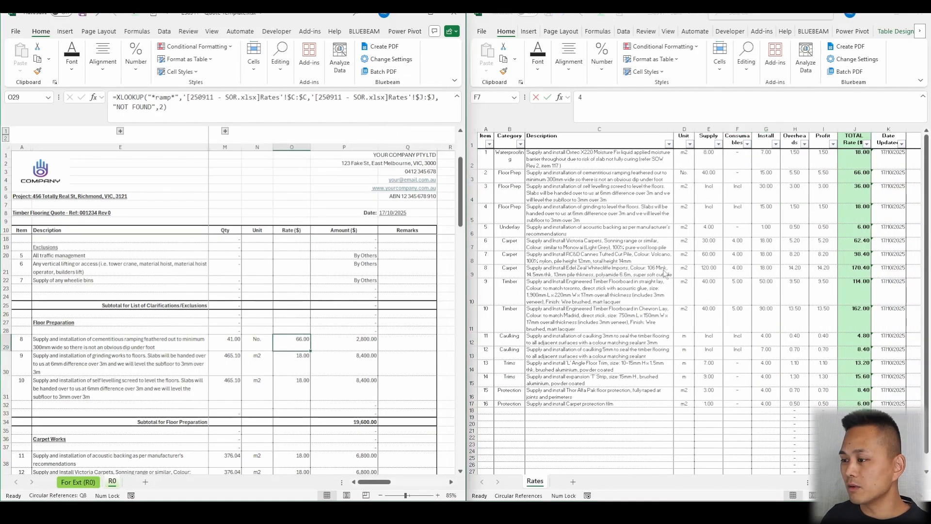
click(606, 231)
key(ctrl+a)
key(ctrl+a)
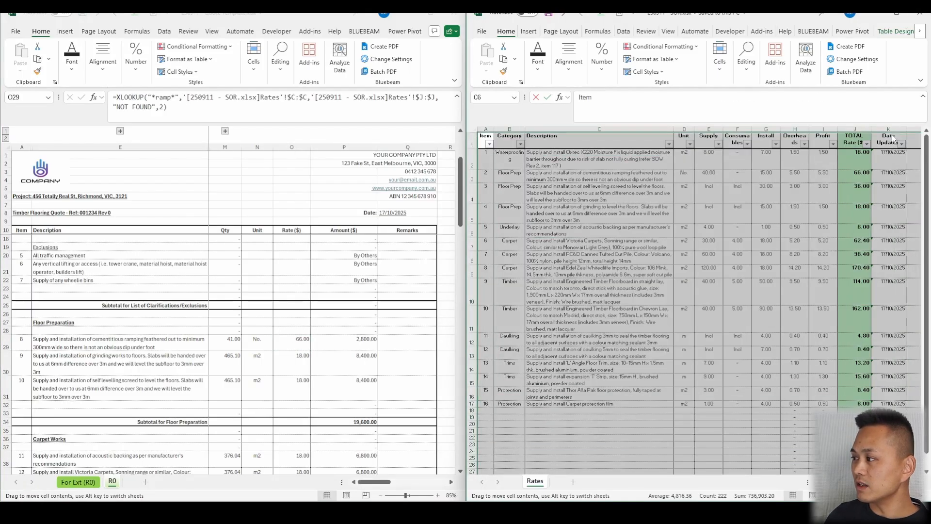
click(796, 193)
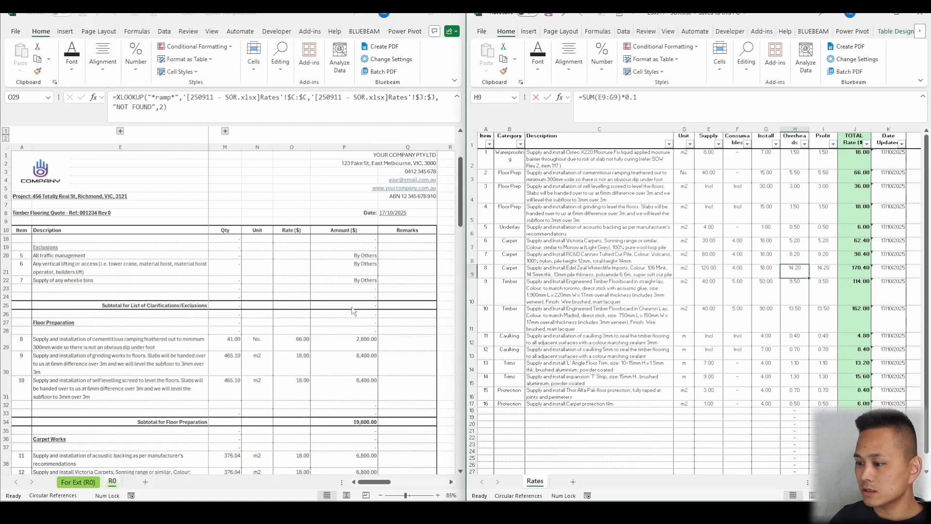
click(283, 351)
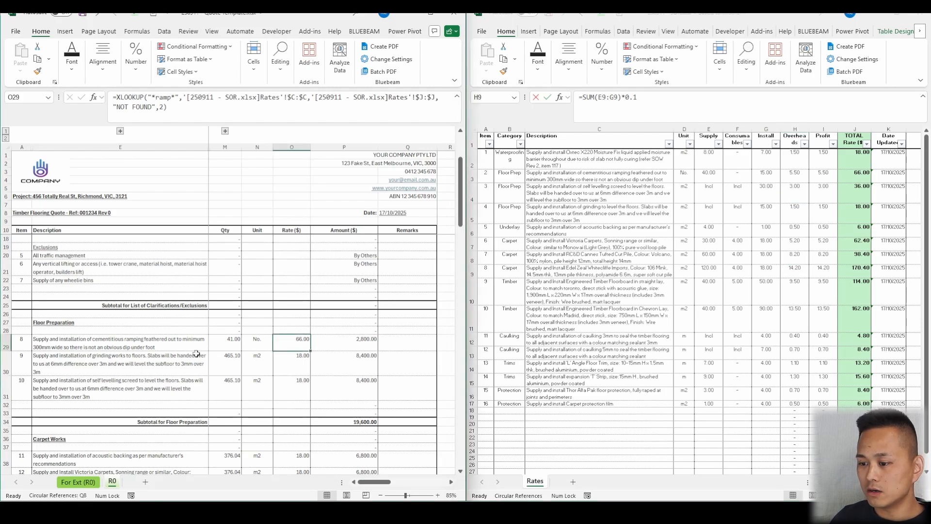
- Change the XLOOKUP lookup values to "*grind*" for item 9 and "*screed*" for item 10
click(279, 364)
double_click(144, 97)
text(grind)
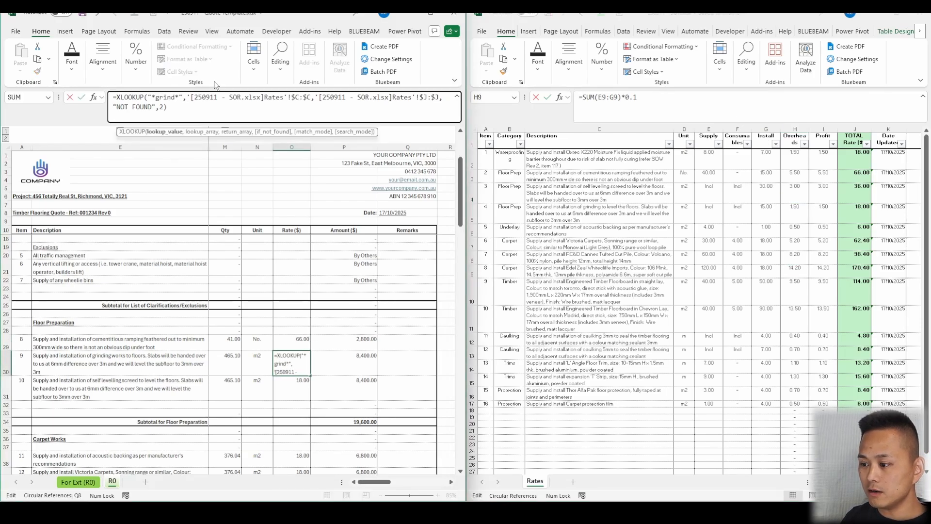
key(Return)
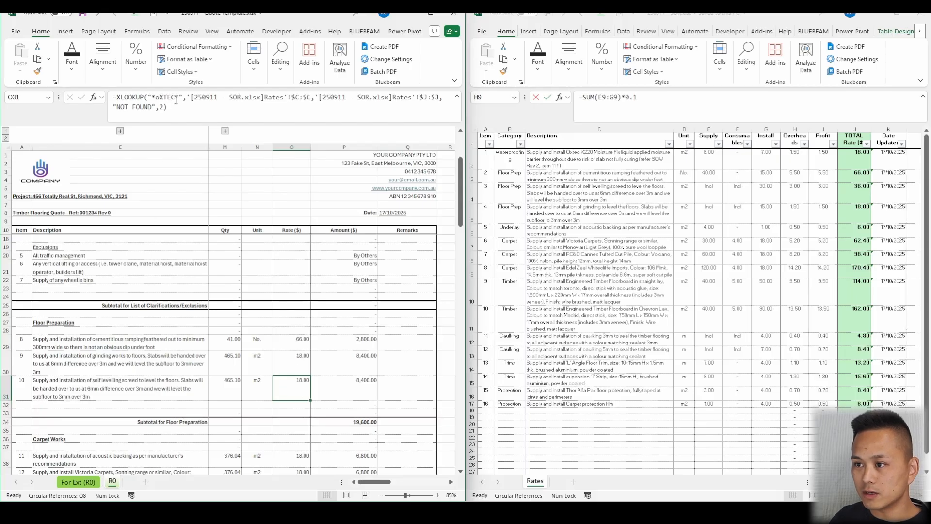
double_click(174, 97)
text(screed)
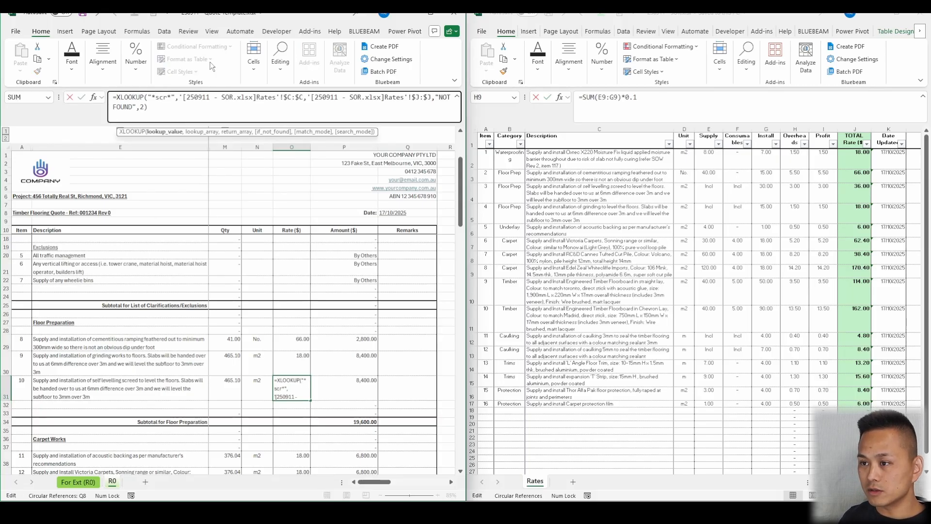
key(Return)
- Change the lookup value in the rate formula of item 11, acoustic backing, to "*acoust*"
key(ctrl+Down)
click(175, 97)
key(BackSpace)
key(BackSpace)
key(BackSpace)
key(BackSpace)
key(BackSpace)
text(acoust)
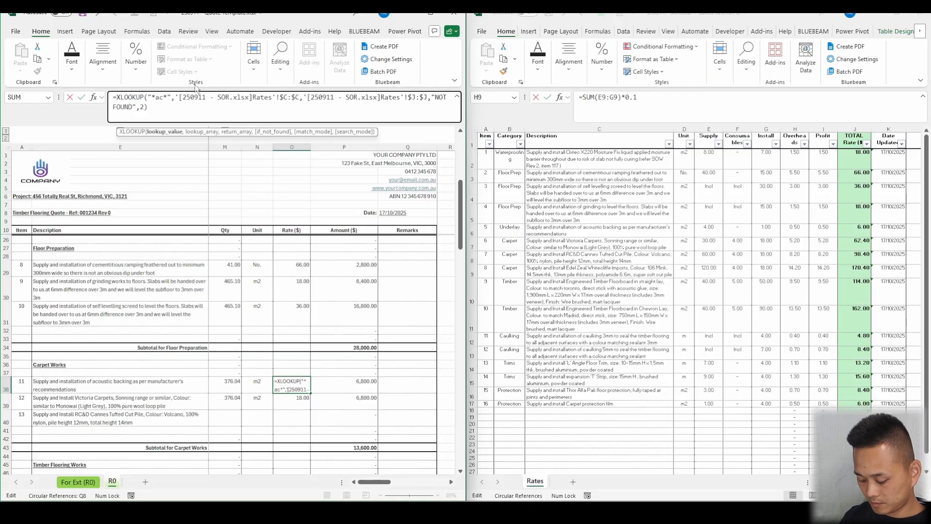
key(Return)
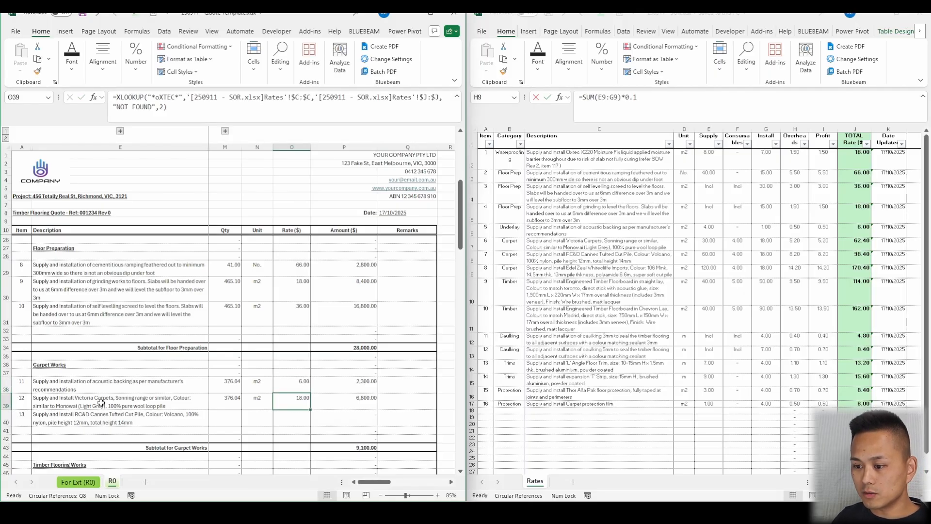
- Change the lookup value in the rate formula of item 12, Victoria Carpets, to a wildcard keyword for the Sonning range
double_click(174, 96)
text(sonnong)
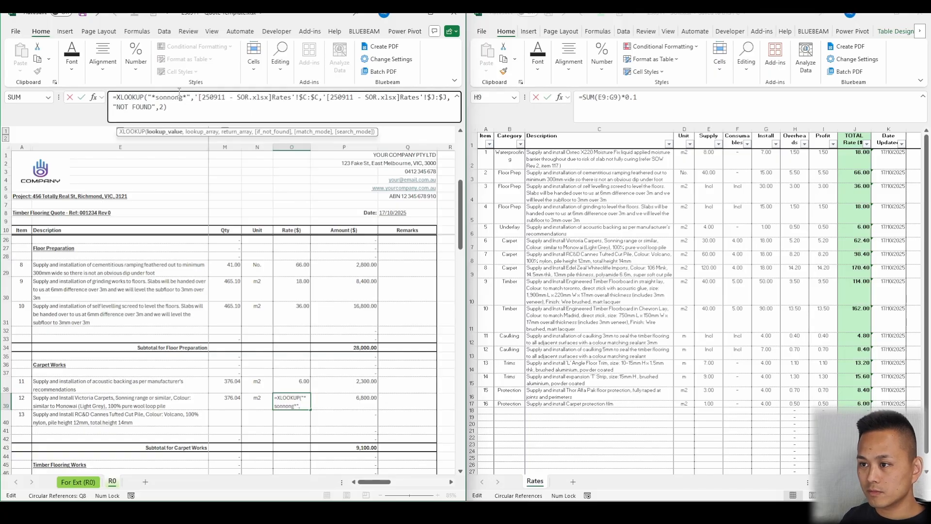
key(Return)
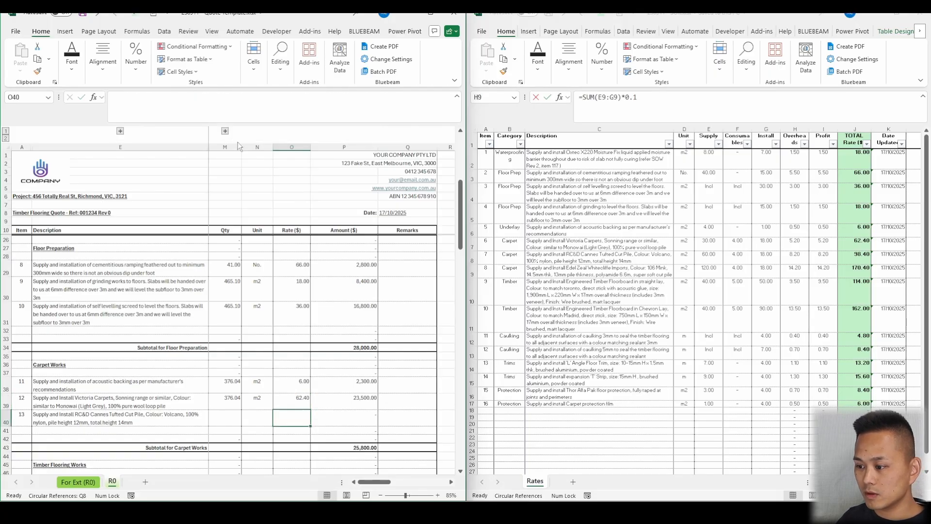
- Change the lookup value in the rate formula of item 15, the straight-lay engineered timber floorboard, to "*straight*"
scroll(297, 367, down, 4)
click(293, 362)
click(178, 96)
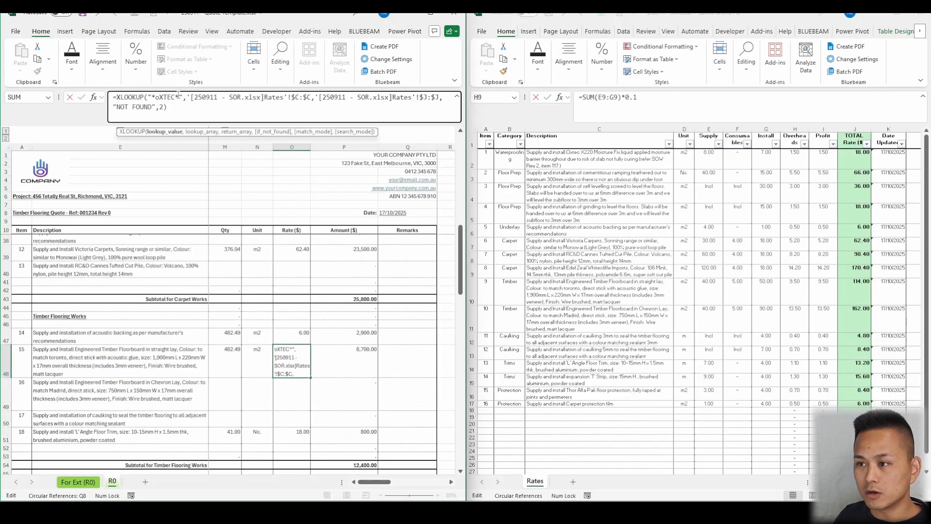
double_click(174, 96)
text(st)
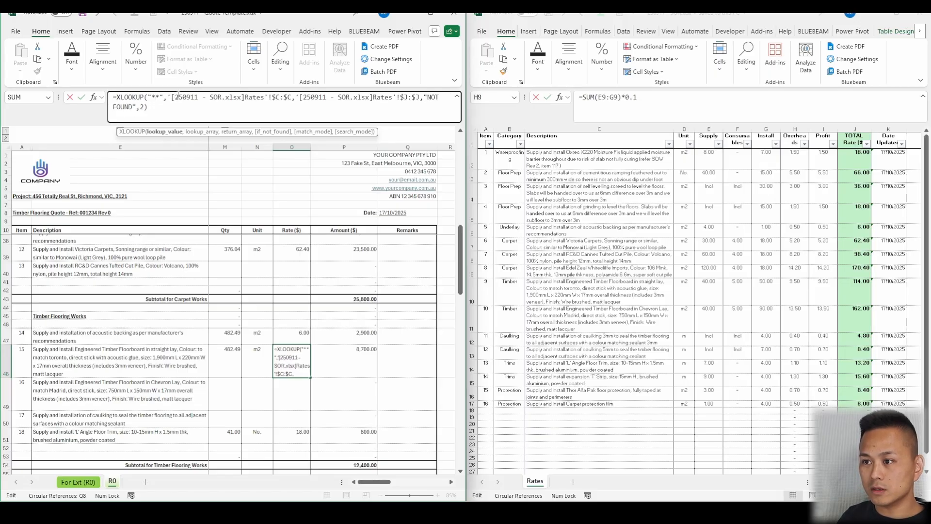
text(raight)
key(Return)
- Change the lookup value in the rate formula of item 19 to a wildcard keyword for the carpet protection film
click(309, 355)
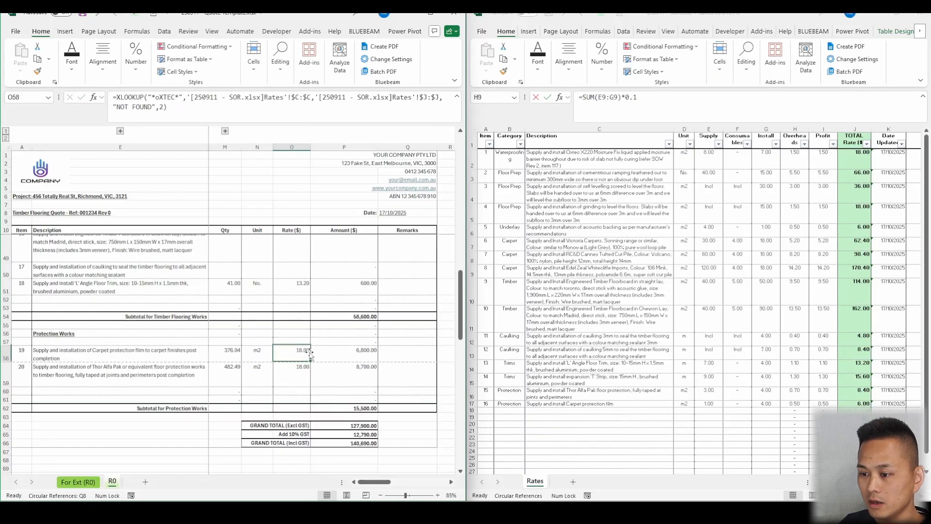
double_click(172, 96)
text(fil)
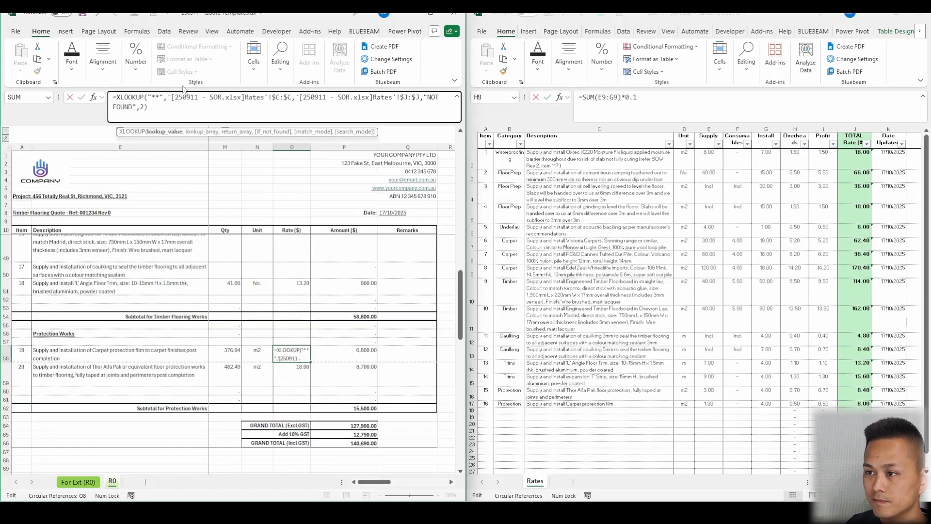
key(Return)
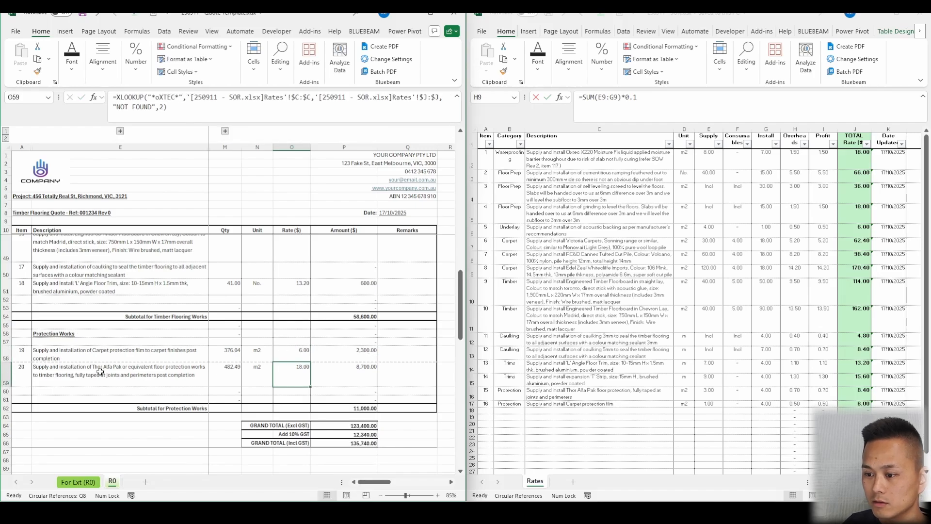
- Change the lookup value in the rate formula of item 20, timber floor protection, to "*alfa pak*"
click(174, 98)
key(BackSpace)
key(BackSpace)
key(BackSpace)
key(BackSpace)
key(BackSpace)
text(alfa)
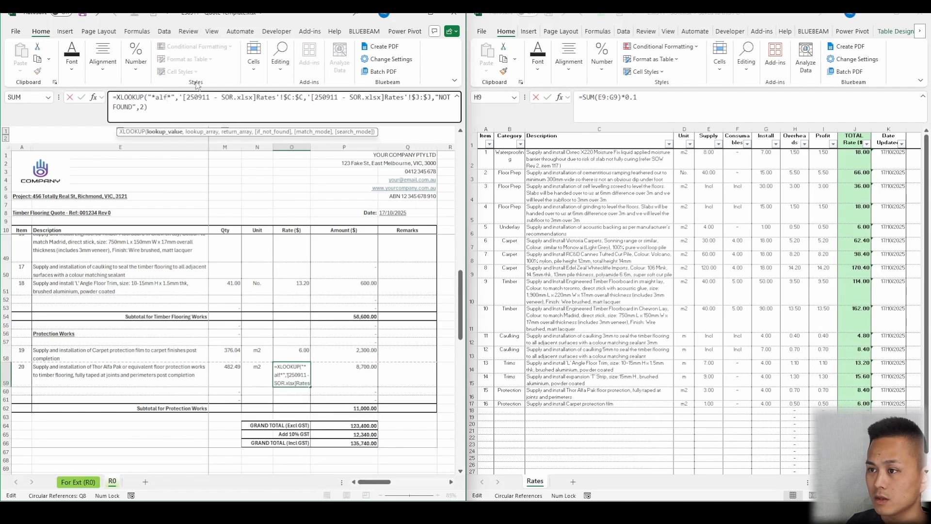
text( pak)
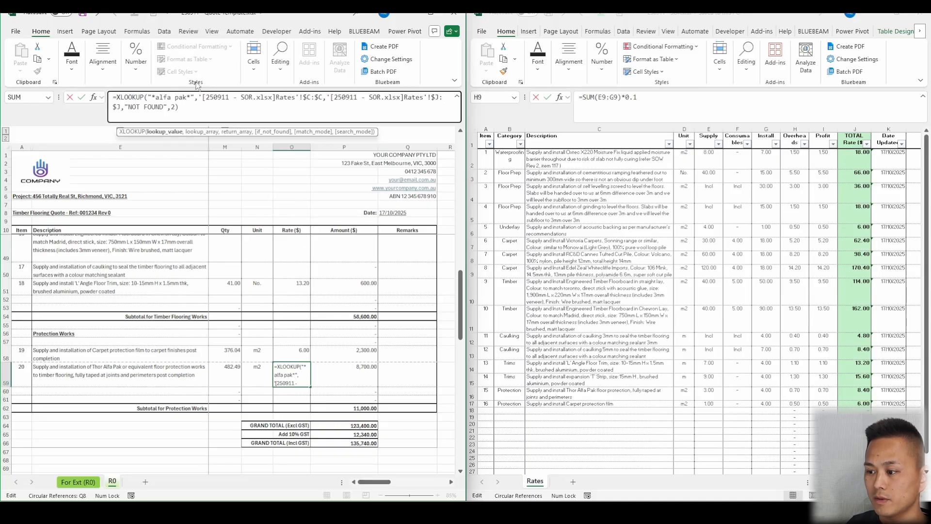
key(ctrl+Return)
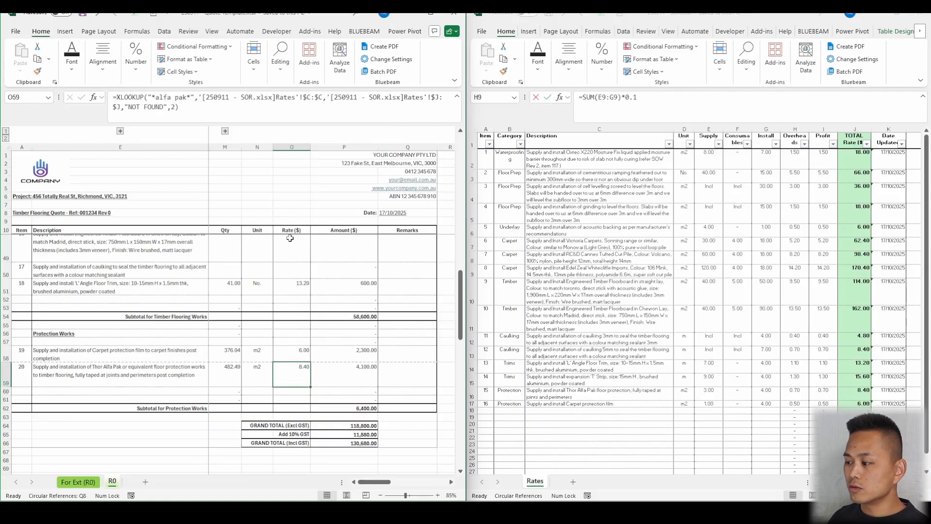
- Examine the rounding formulas in the Amount column, from the clarifications and exclusions rows to item 8
scroll(351, 195, up, 12)
click(362, 392)
click(366, 354)
click(374, 278)
double_click(374, 289)
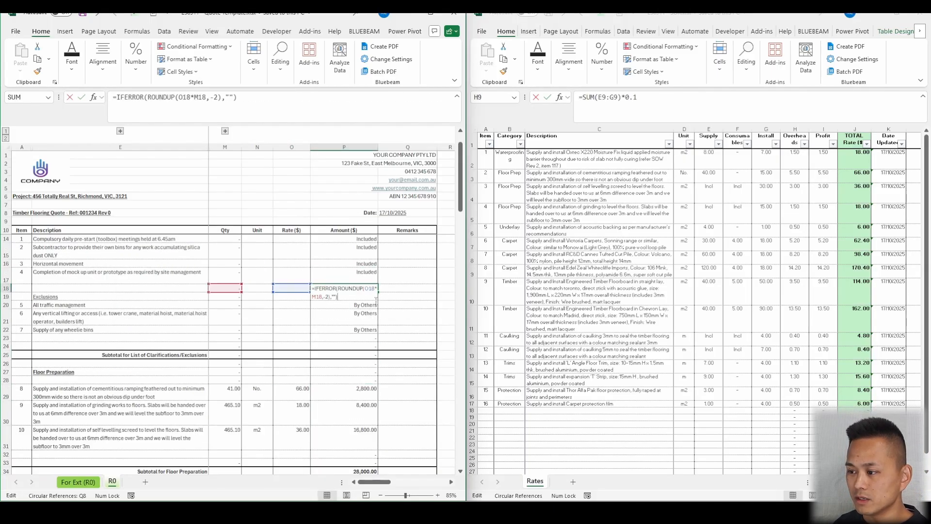
key(Escape)
double_click(374, 354)
scroll(378, 340, up, 1)
scroll(378, 339, down, 9)
scroll(372, 339, up, 3)
double_click(369, 355)
scroll(362, 308, up, 2)
double_click(338, 329)
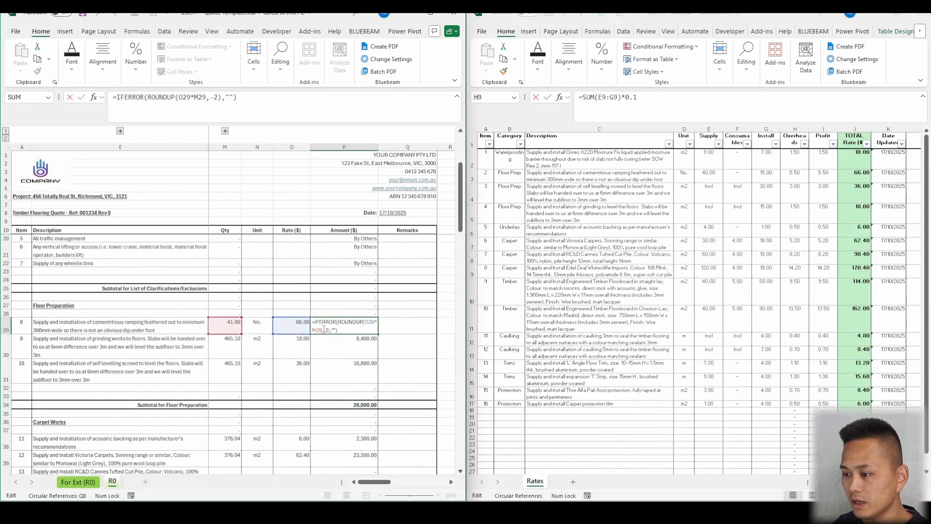
key(Escape)
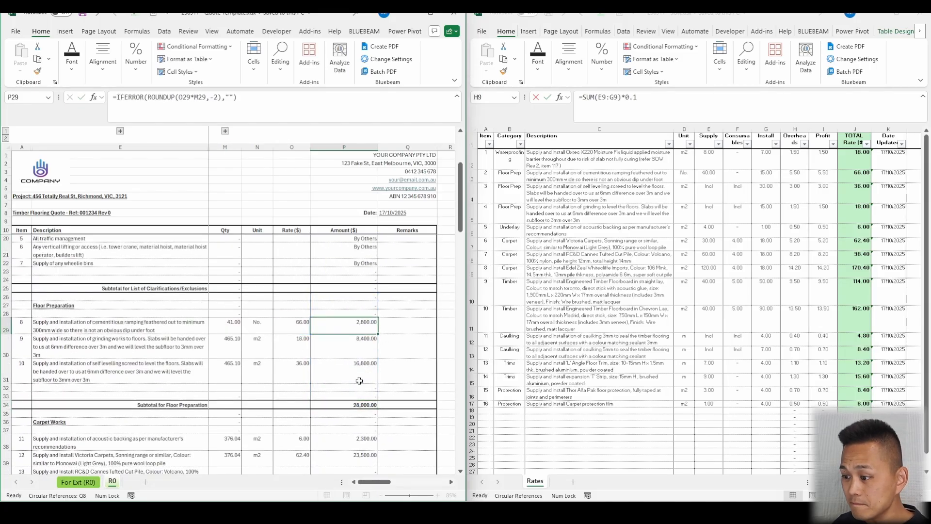
- Examine the formulas behind the quote's section subtotals and grand totals
double_click(362, 404)
scroll(388, 376, down, 2)
key(Escape)
double_click(367, 454)
scroll(291, 413, down, 3)
scroll(243, 364, down, 6)
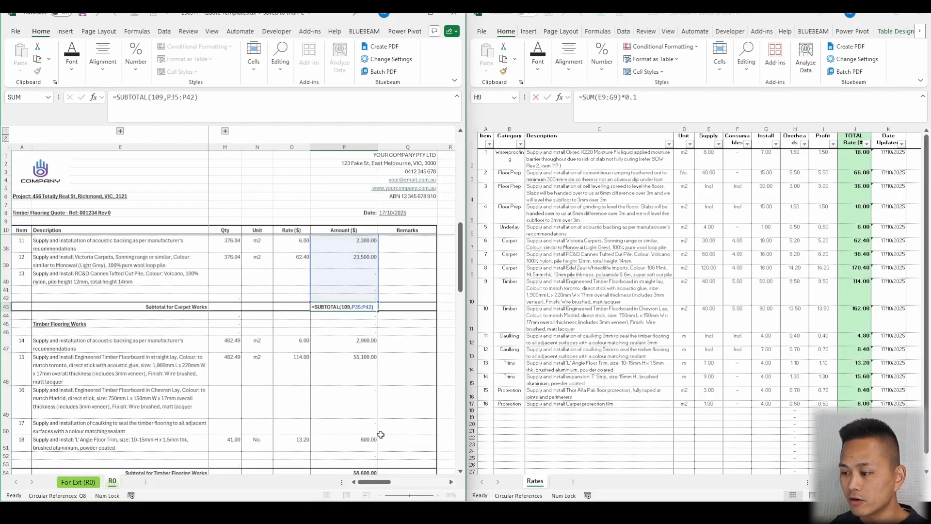
key(Escape)
double_click(374, 432)
scroll(376, 379, up, 10)
scroll(364, 281, down, 12)
key(Escape)
double_click(369, 385)
key(Escape)
double_click(368, 395)
key(Escape)
click(426, 377)
click(357, 393)
- Review the priced quote and check its print preview
scroll(256, 240, down, 6)
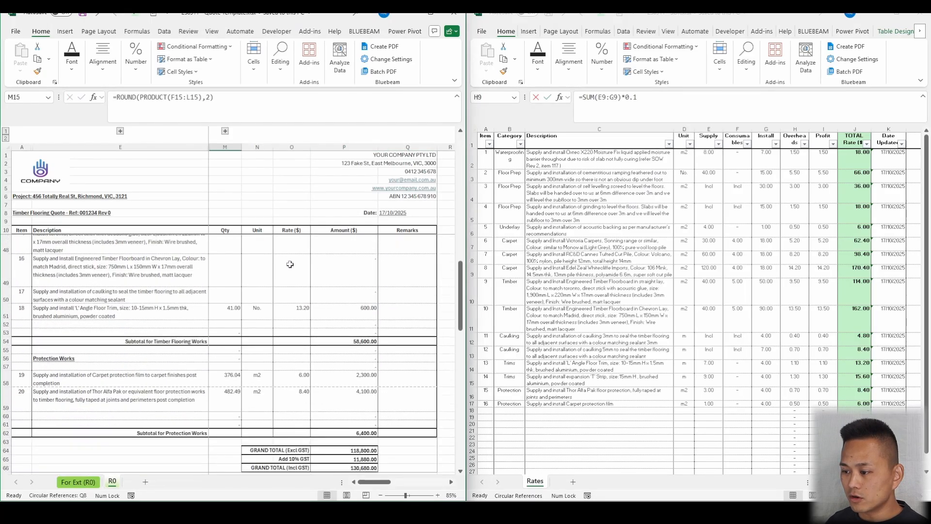
scroll(291, 266, down, 2)
scroll(347, 316, up, 8)
click(253, 270)
scroll(218, 265, up, 6)
key(ctrl+p)
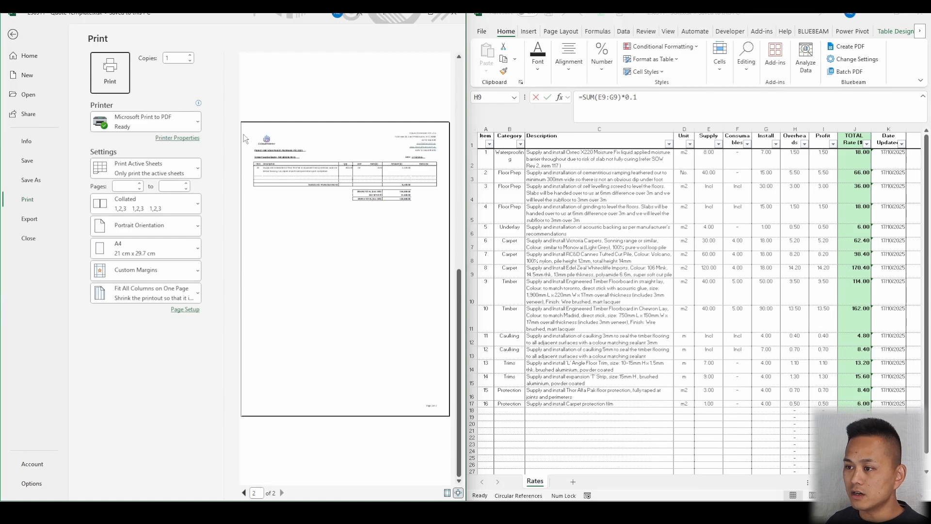
key(Escape)
click(264, 288)
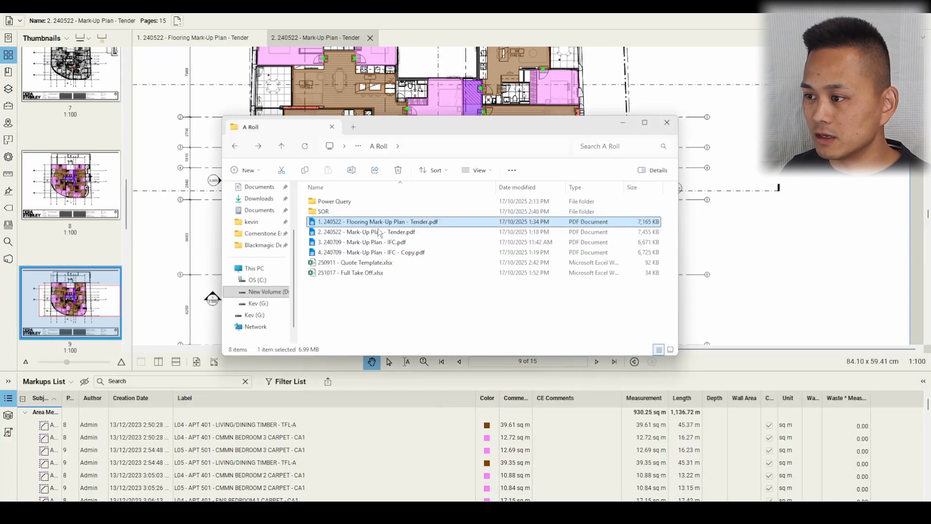
- Open "3. 240709 - Mark-Up Plan - IFC.pdf" in Bluebeam Revu and compare it with the tender mark-up plan
click(382, 242)
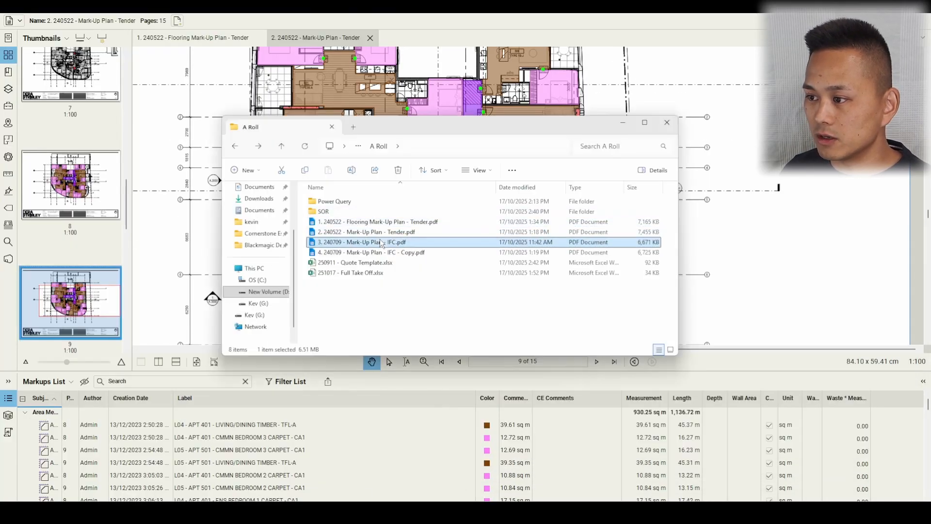
double_click(382, 242)
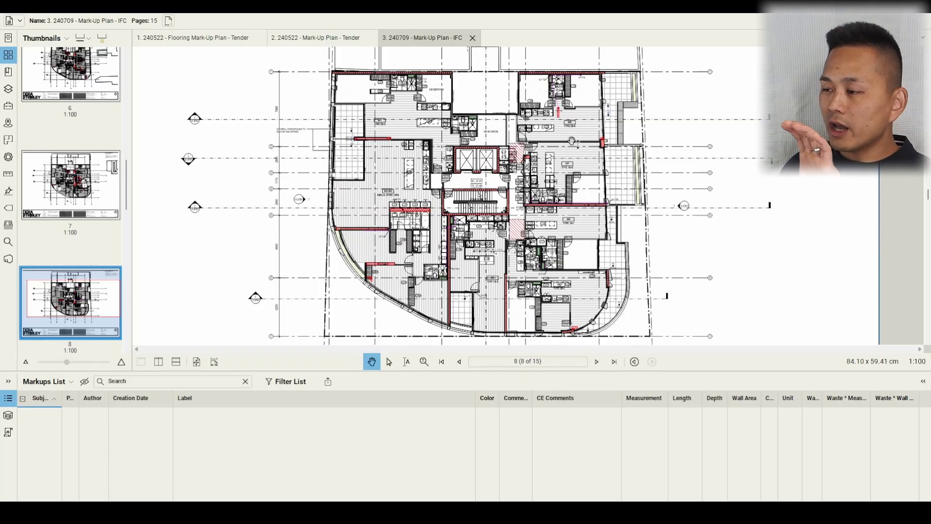
key(ctrl+shift+Tab)
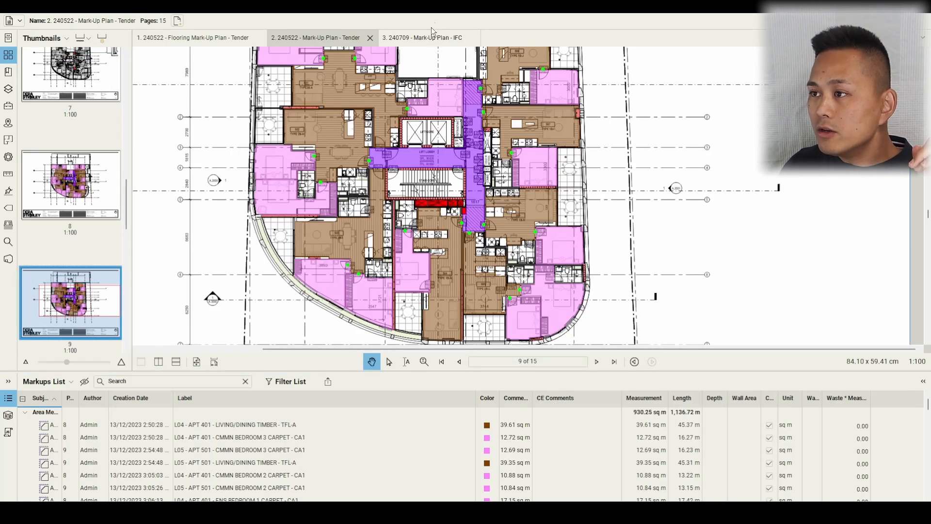
click(432, 40)
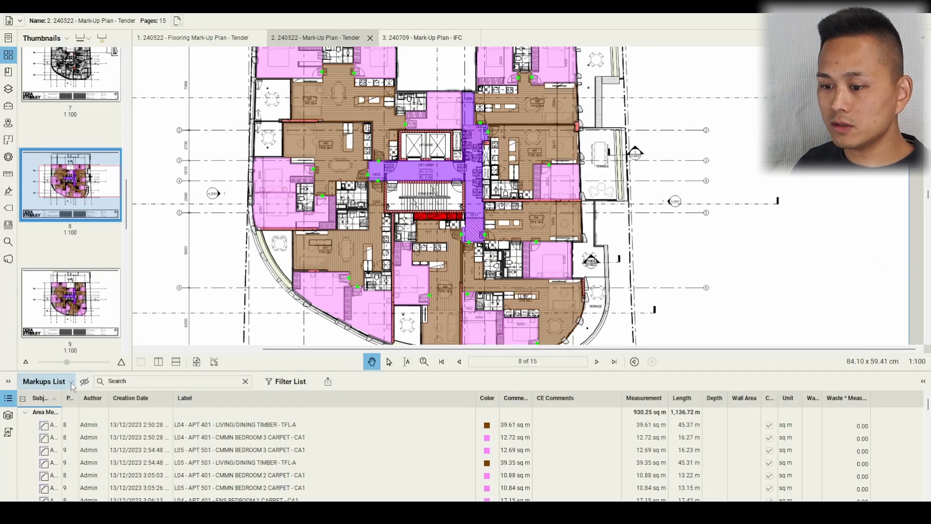
- Export the tender plan's markups to the A Roll folder as "2. 240522 - Mark-Up Plan - Tender.bax"
click(48, 381)
click(127, 398)
click(45, 382)
mouse_move(51, 409)
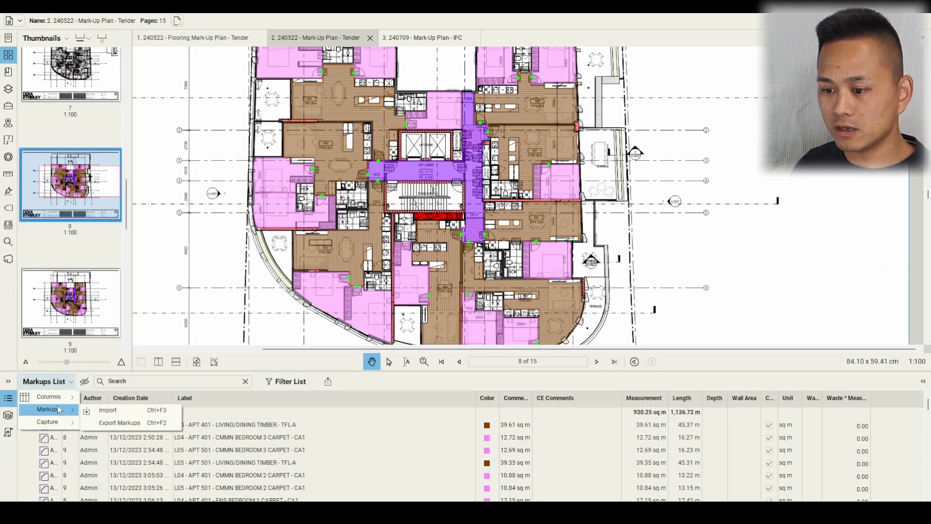
click(136, 420)
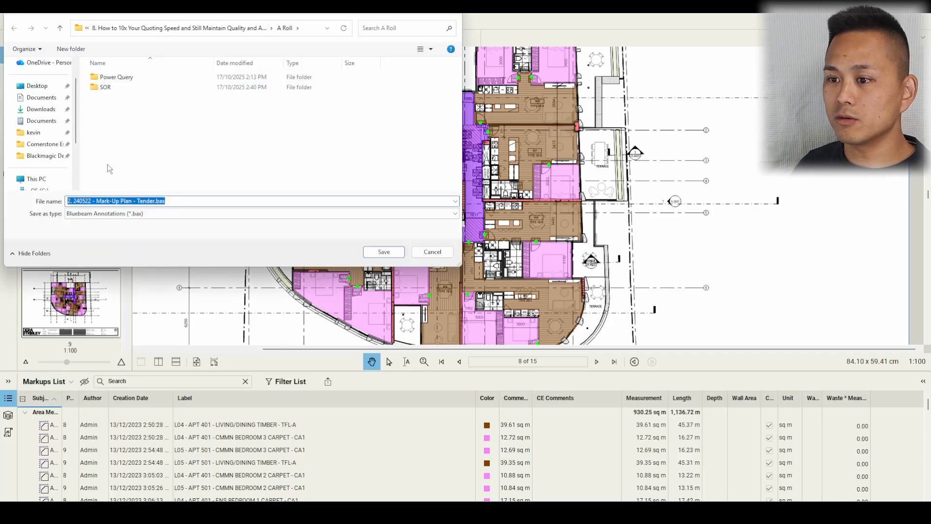
click(389, 252)
- Import the markups from "2. 240522 - Mark-Up Plan - Tender.bax" in the A Roll folder into the IFC mark-up plan
click(420, 43)
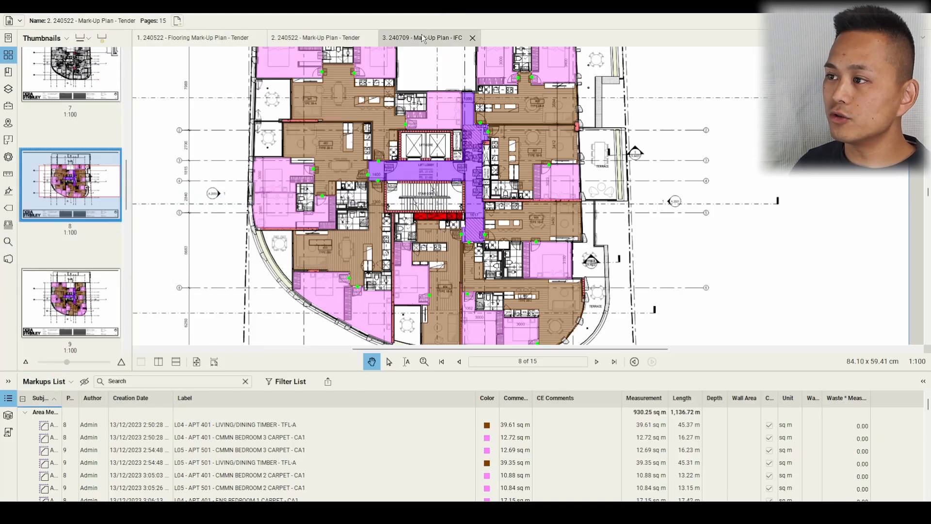
scroll(531, 156, up, 5)
scroll(538, 159, down, 5)
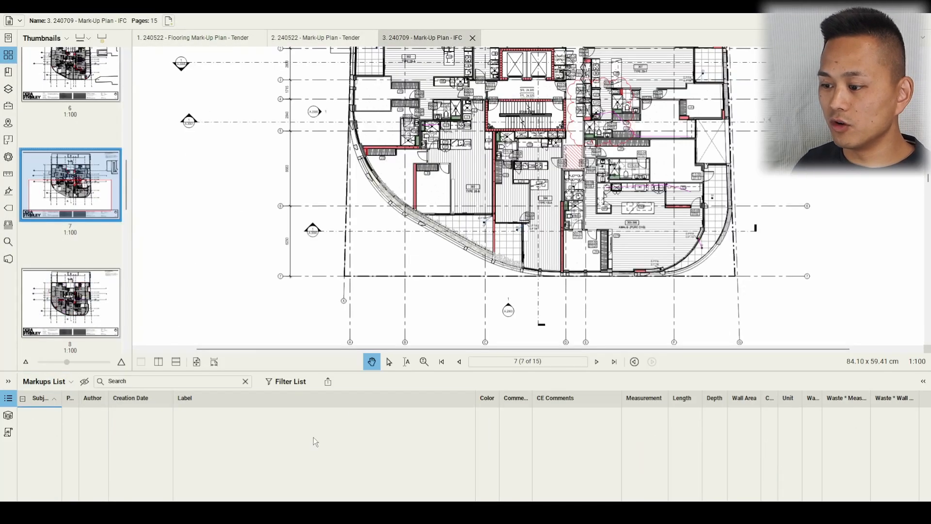
scroll(318, 298, up, 2)
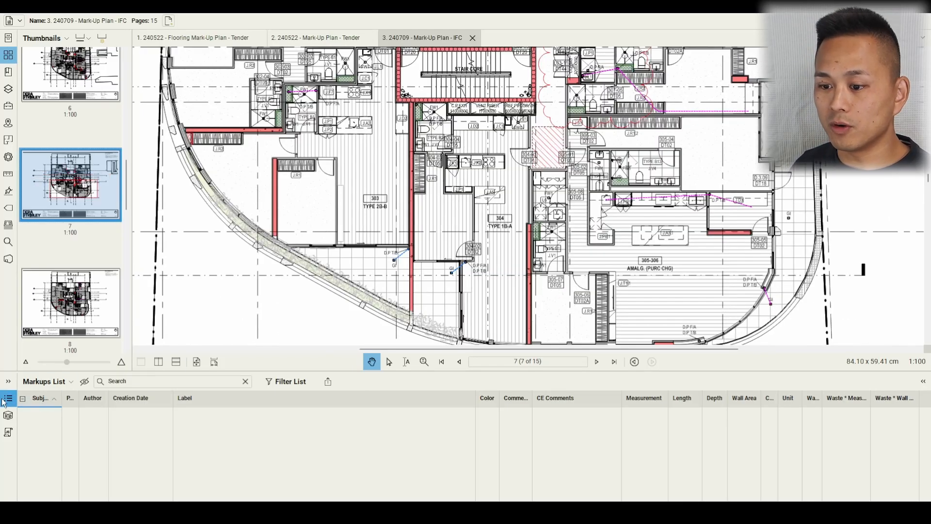
click(51, 381)
mouse_move(57, 413)
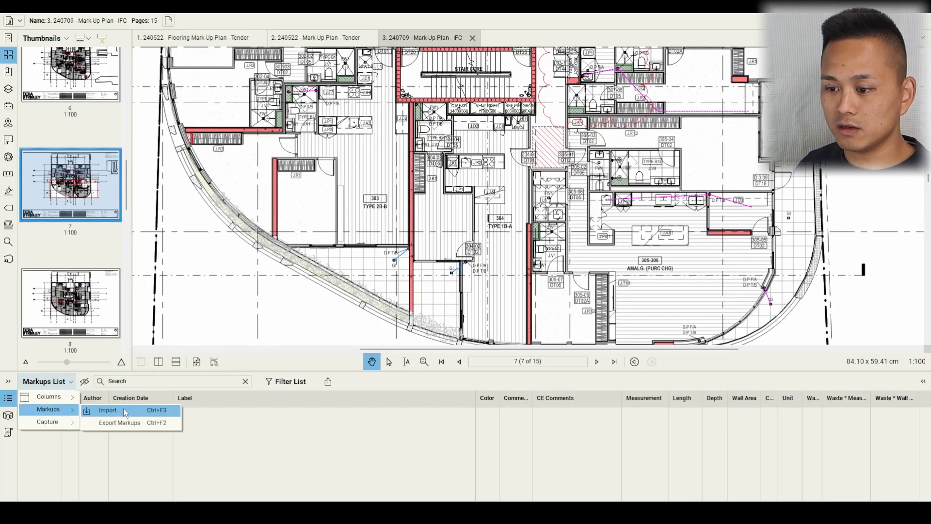
click(121, 411)
click(416, 510)
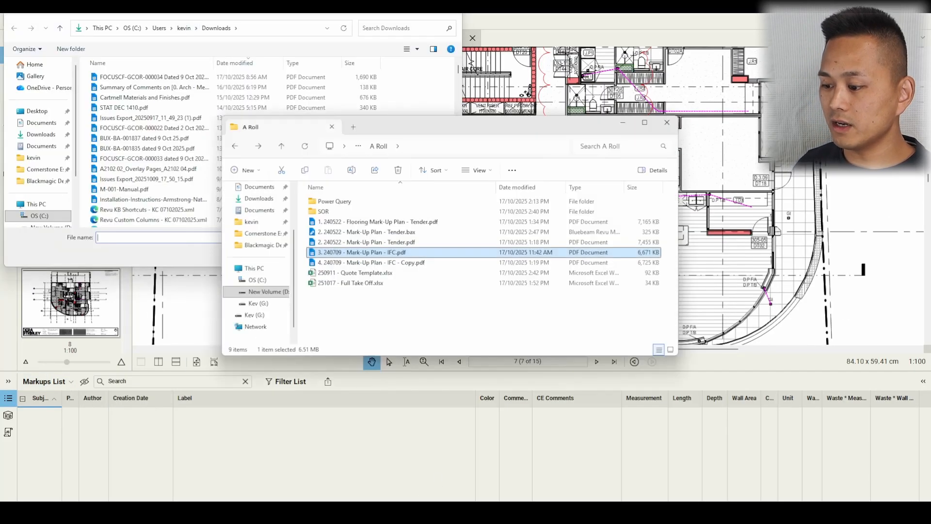
right_click(431, 150)
click(442, 160)
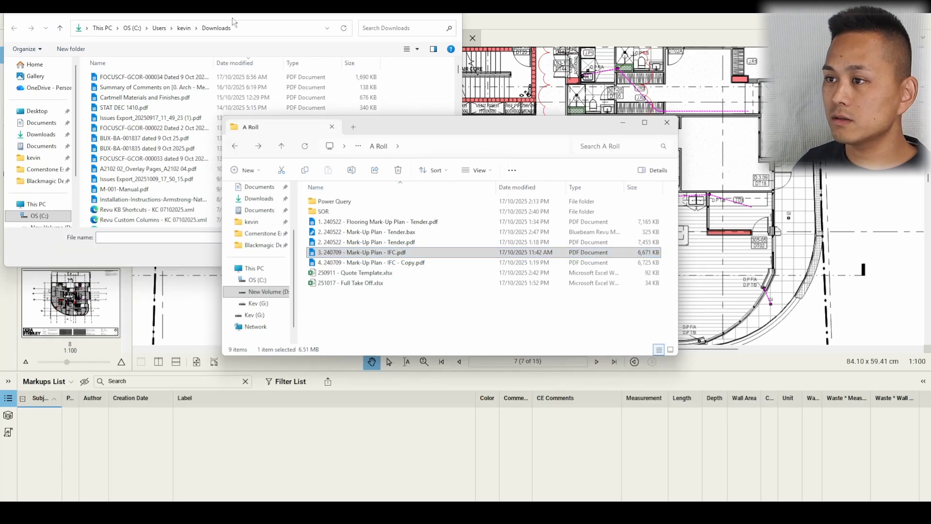
click(236, 24)
key(ctrl+v)
key(Return)
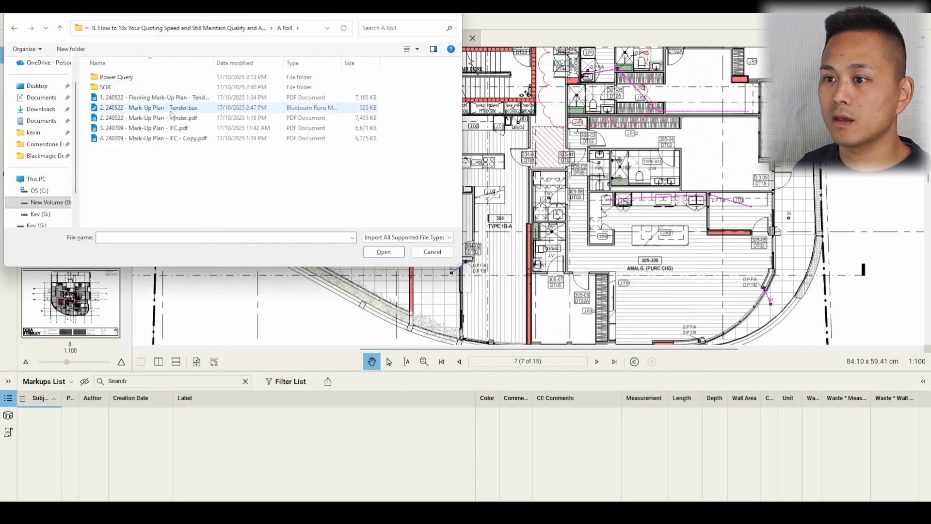
double_click(176, 128)
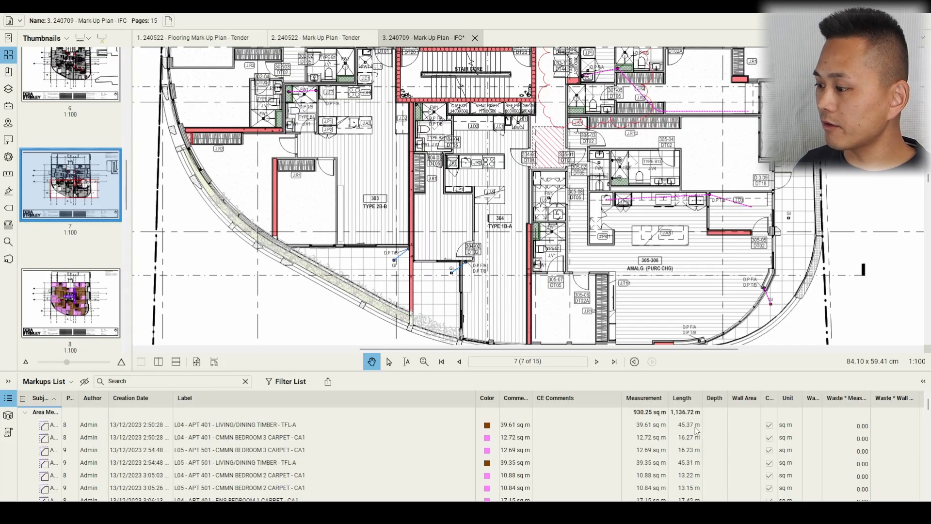
- Examine how the imported tender markups line up with the IFC layout on page 8, and look at page 7
click(695, 427)
drag(522, 189, 412, 180)
scroll(587, 126, down, 2)
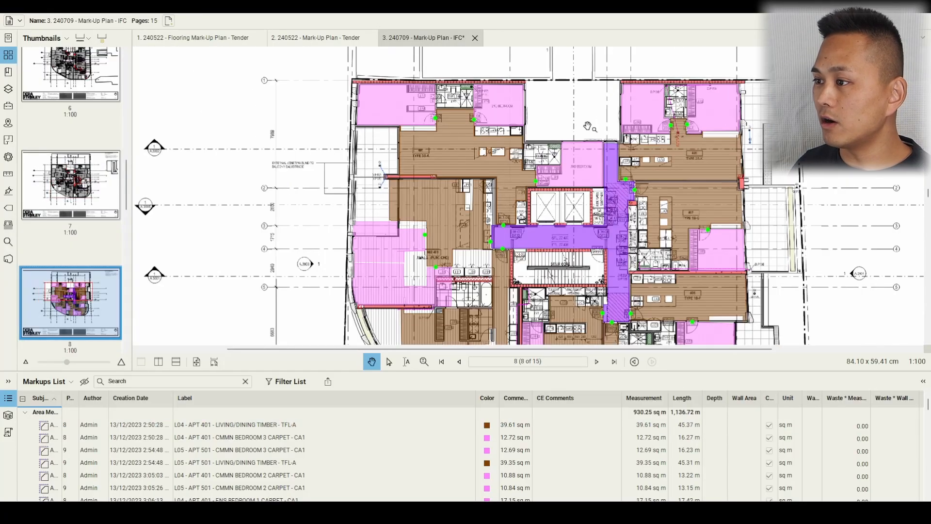
drag(587, 127, 505, 157)
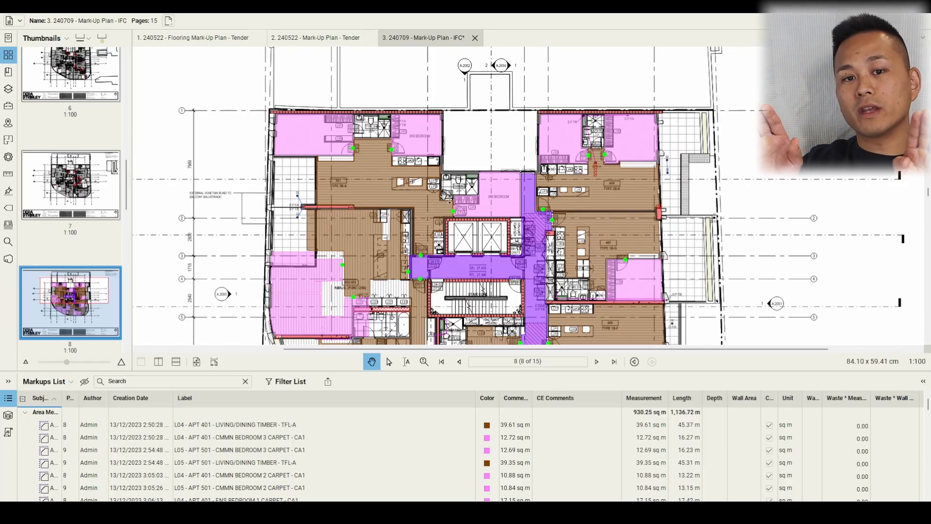
click(107, 188)
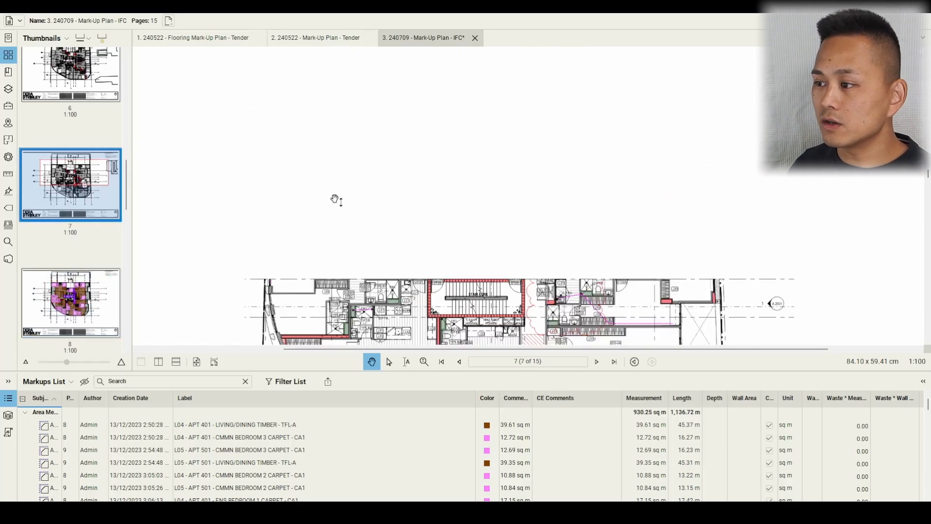
drag(492, 217, 490, 175)
key(Right)
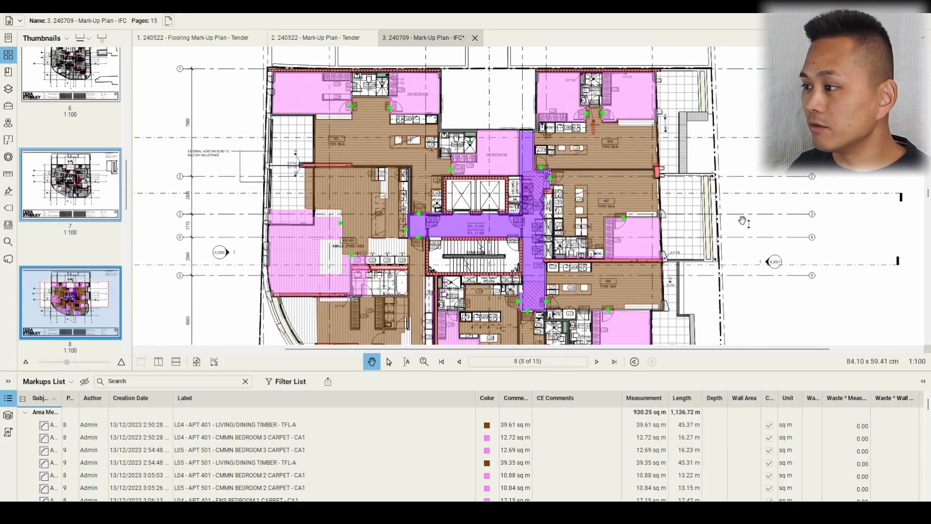
- Examine how the imported tender markups fit the IFC layout on page 8, including amalgamated apartment 402-403 and apartments 404 and 405
scroll(626, 197, down, 5)
scroll(676, 244, up, 5)
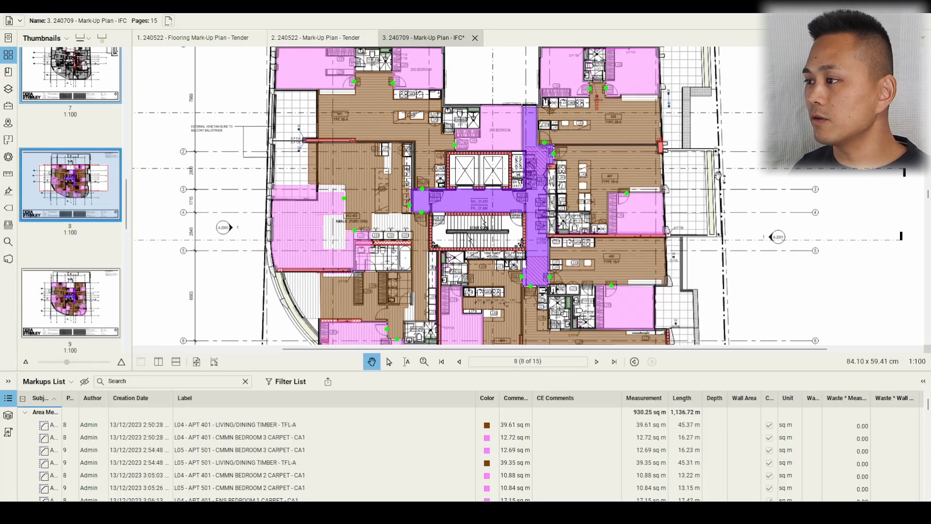
scroll(723, 196, up, 4)
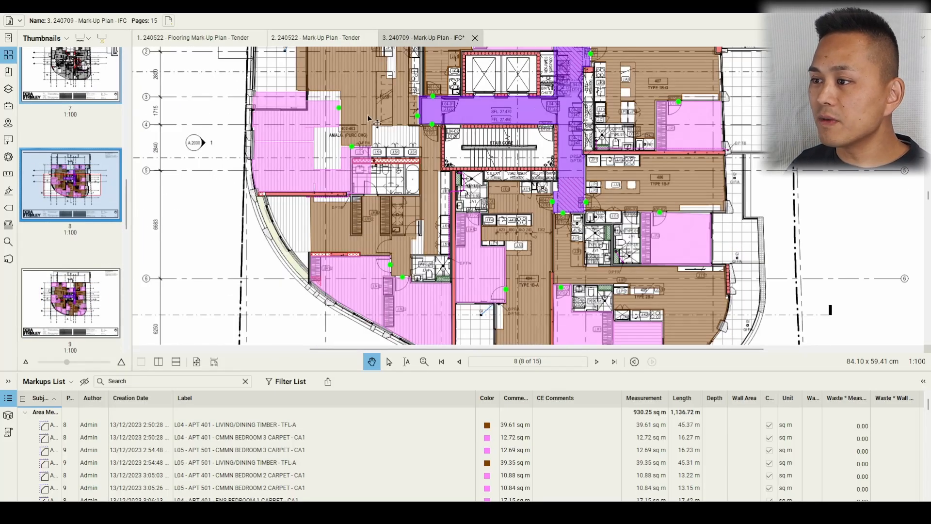
drag(388, 147, 388, 147)
drag(231, 191, 220, 219)
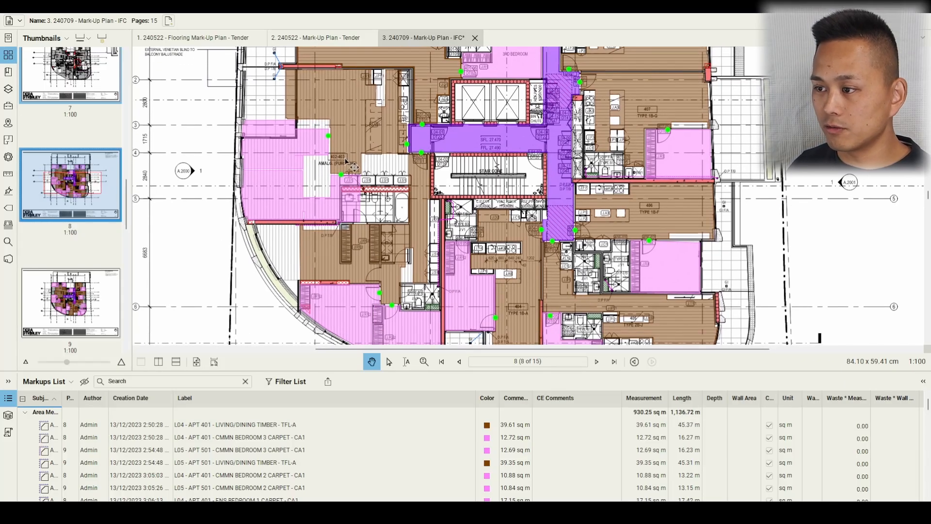
mouse_move(355, 158)
drag(346, 151, 352, 52)
drag(756, 105, 734, 261)
drag(718, 339, 736, 107)
scroll(419, 257, up, 2)
scroll(421, 252, up, 2)
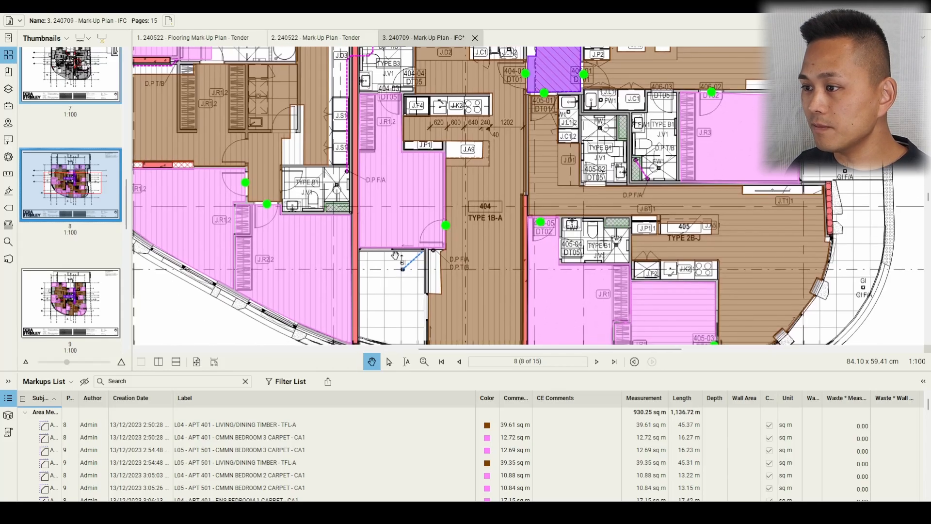
click(410, 200)
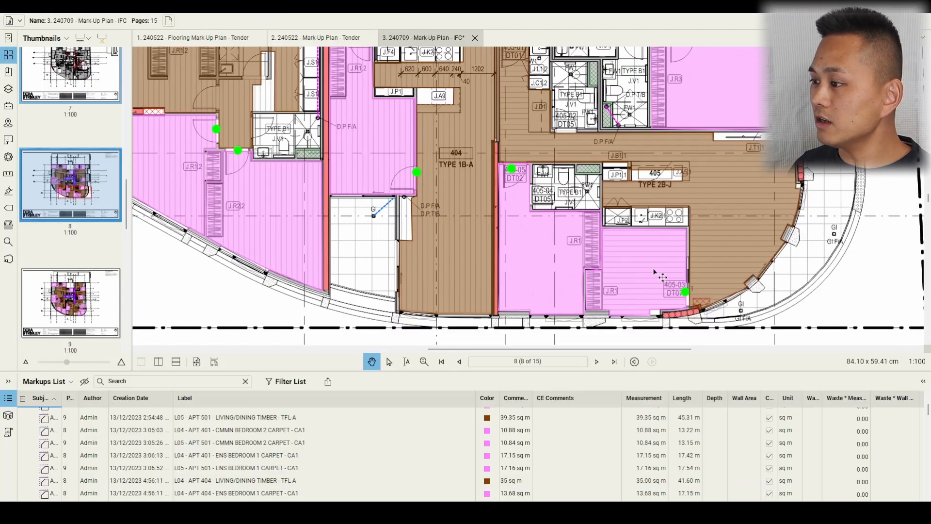
click(655, 273)
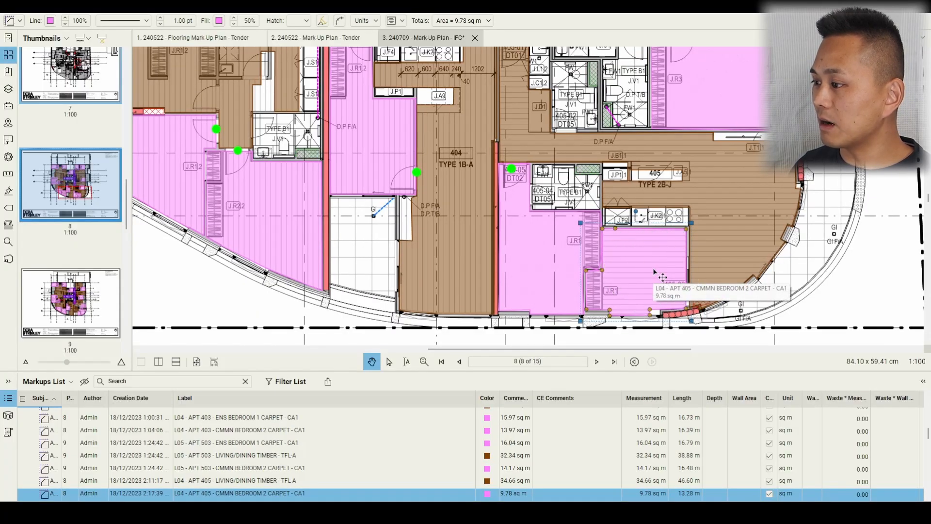
click(611, 329)
scroll(611, 328, down, 5)
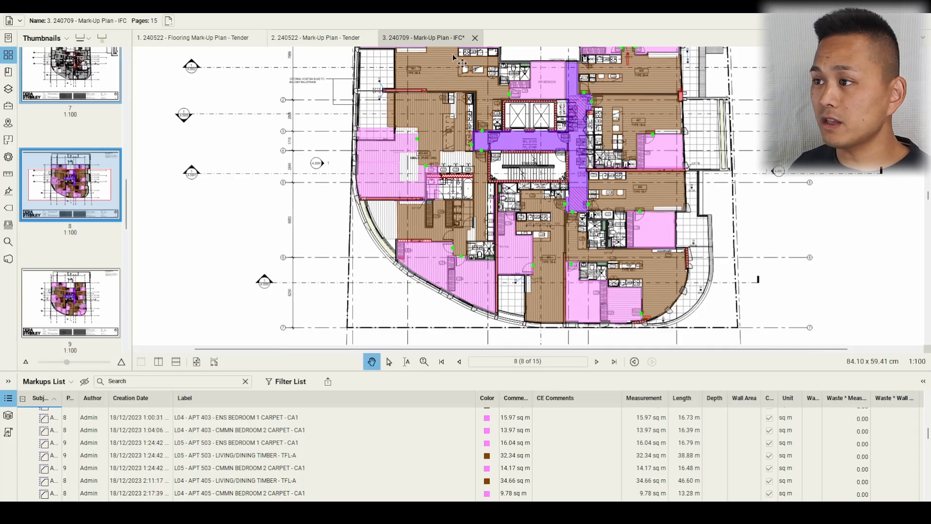
- Examine how the imported markups fit the level 5 layout on page 9, including amalgamated apartment 505-506
key(ctrl+Right)
drag(799, 161, 757, 250)
drag(377, 142, 329, 109)
click(316, 206)
key(ctrl)
drag(740, 265, 679, 207)
key(ctrl)
scroll(546, 261, up, 3)
drag(534, 236, 535, 207)
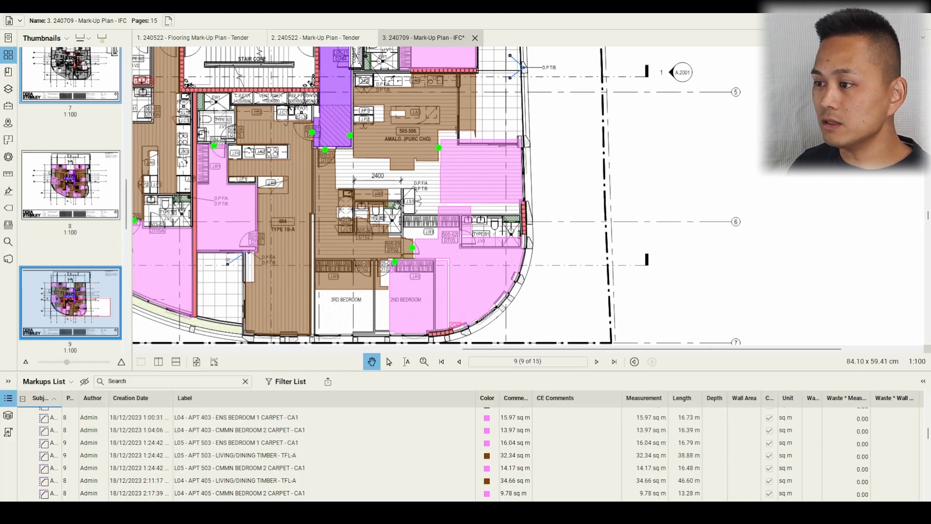
drag(529, 98, 606, 413)
drag(698, 330, 692, 160)
drag(660, 260, 665, 139)
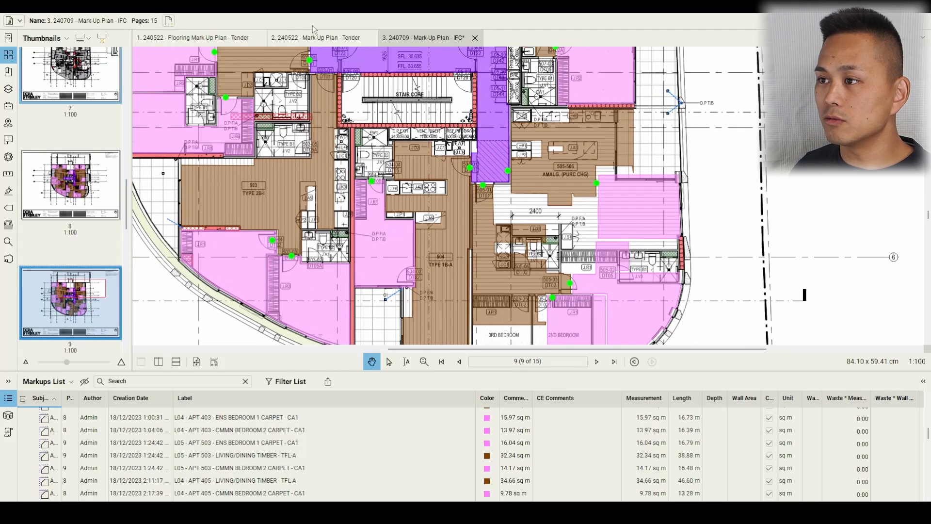
- Delete apartment 403's superseded living/dining timber area, both bedroom carpet areas and its door marker on page 8
click(70, 180)
scroll(485, 242, down, 1)
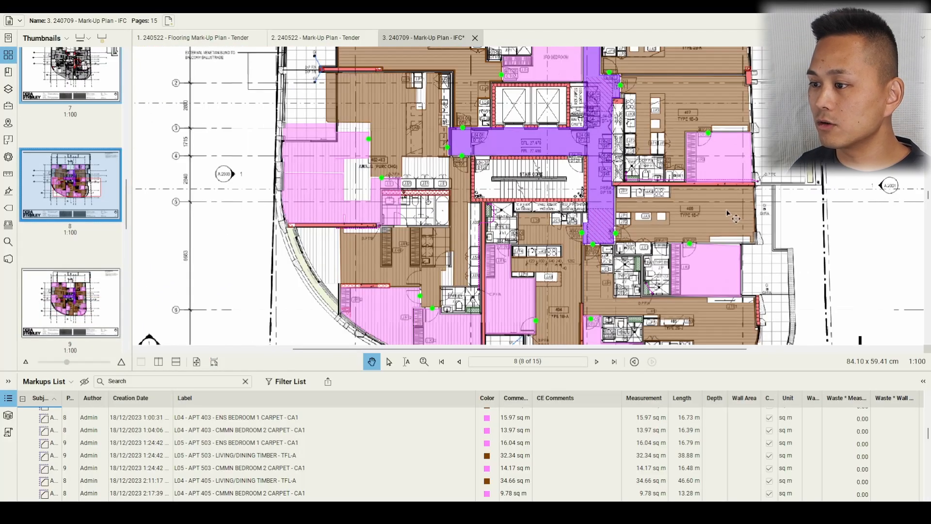
drag(485, 242, 456, 179)
click(407, 170)
key(Delete)
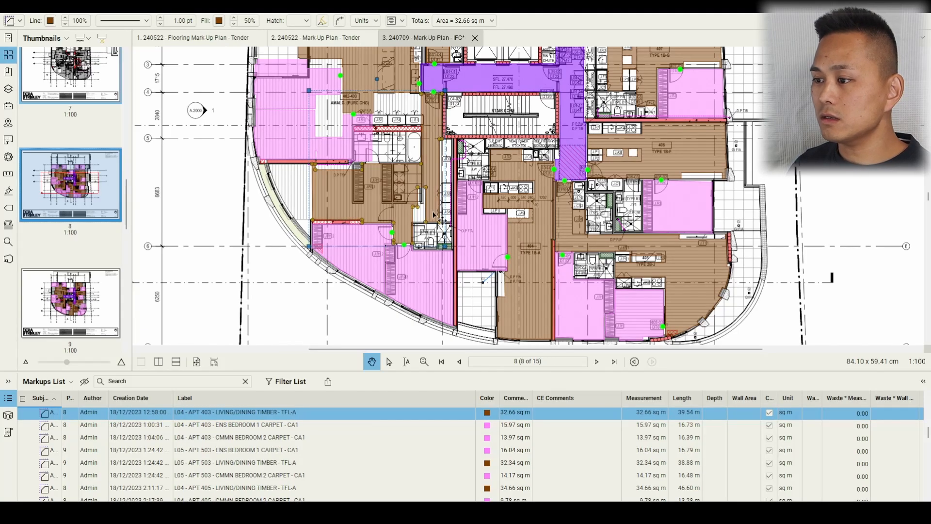
click(421, 286)
key(Delete)
click(361, 269)
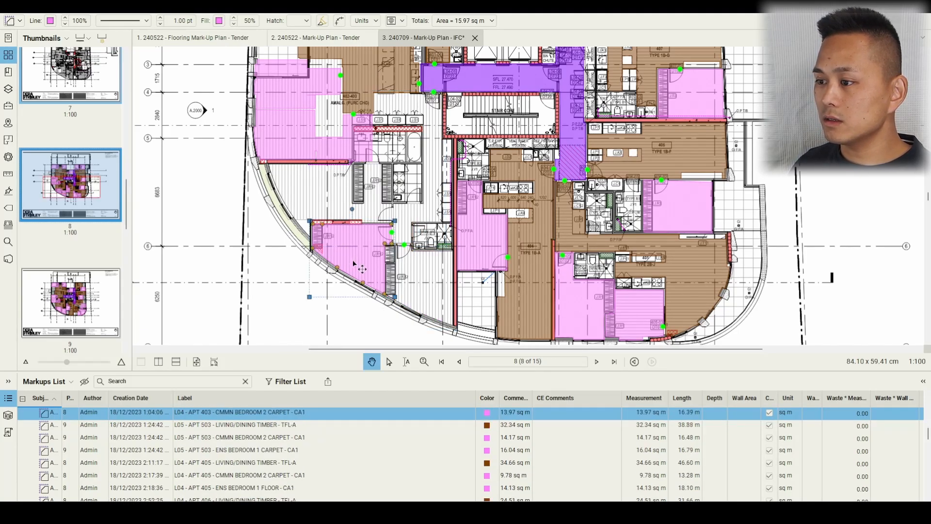
key(Delete)
click(392, 232)
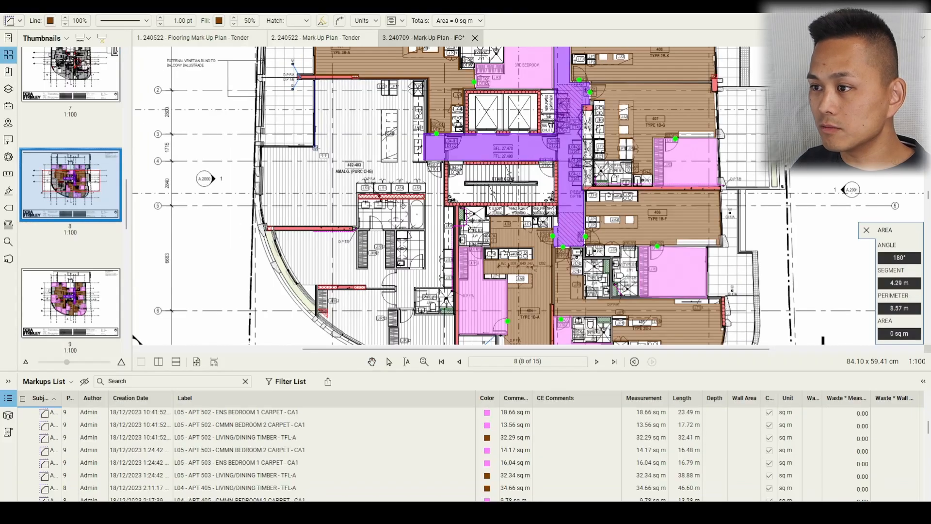
- Trace new timber areas in amalgamated apartment 402-403: about 79.9 sq m over the living/dining space and about 14.5 sq m in the lower room
click(261, 146)
click(261, 168)
click(263, 168)
click(262, 197)
click(268, 227)
click(354, 227)
click(357, 178)
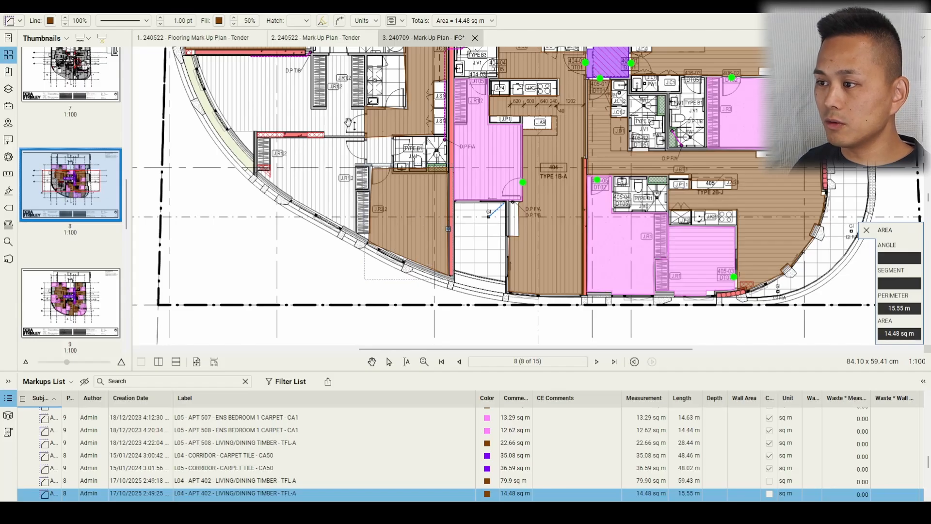
key(Escape)
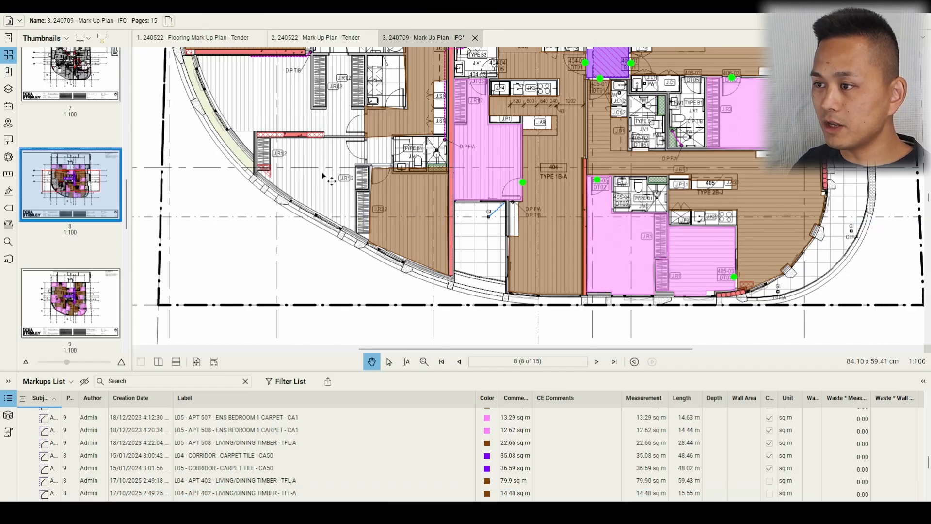
- Relabel the larger new timber area in the markups list as "L04 - APT 402/403 - LIVING/DINING TIMBER - TFL-A"
click(238, 493)
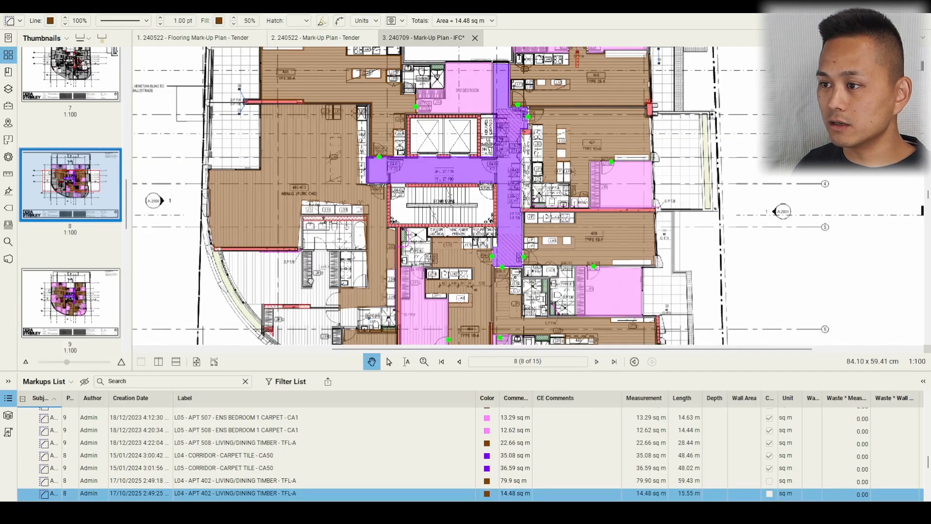
drag(311, 282, 308, 194)
click(245, 480)
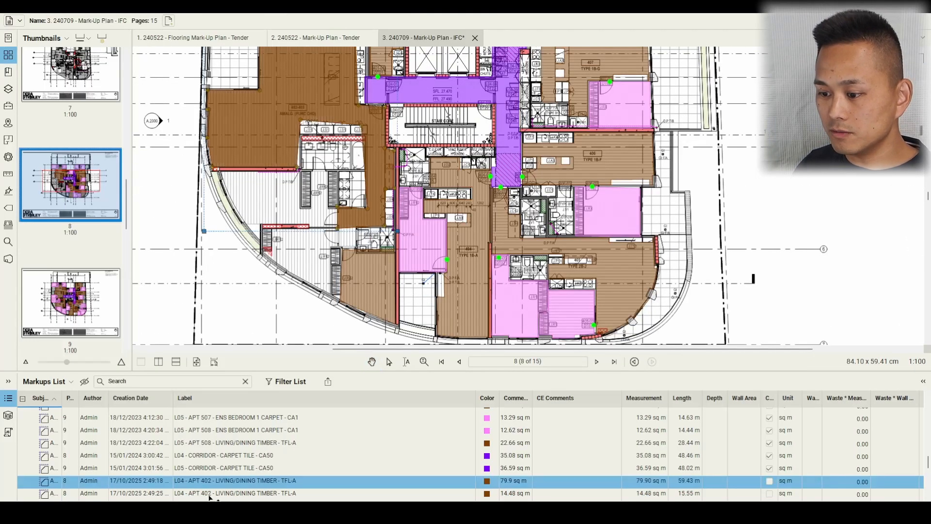
text(/403)
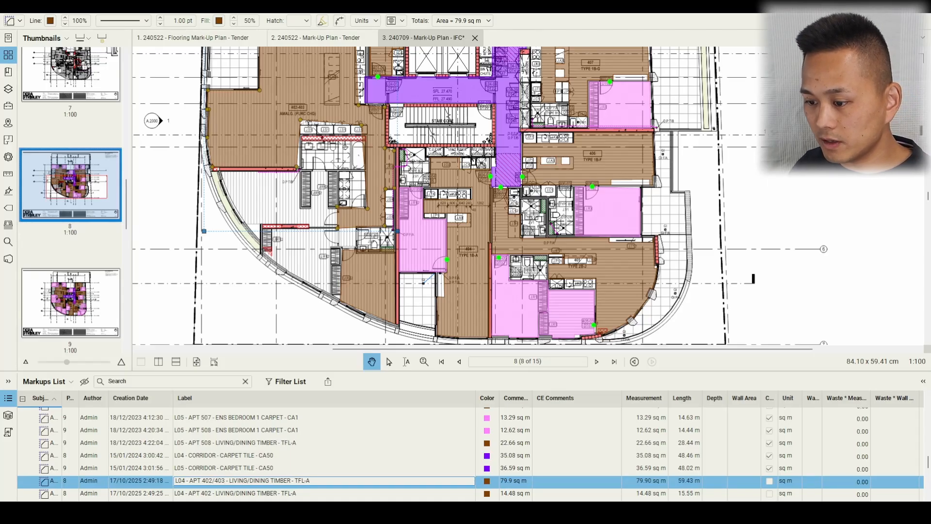
- Relabel the 14.48 sq m timber area markup on page 8 as L04 - APT 402/403 - CMMN BEDROOM 3 TIMBER - TFL-A
key(Return)
click(369, 262)
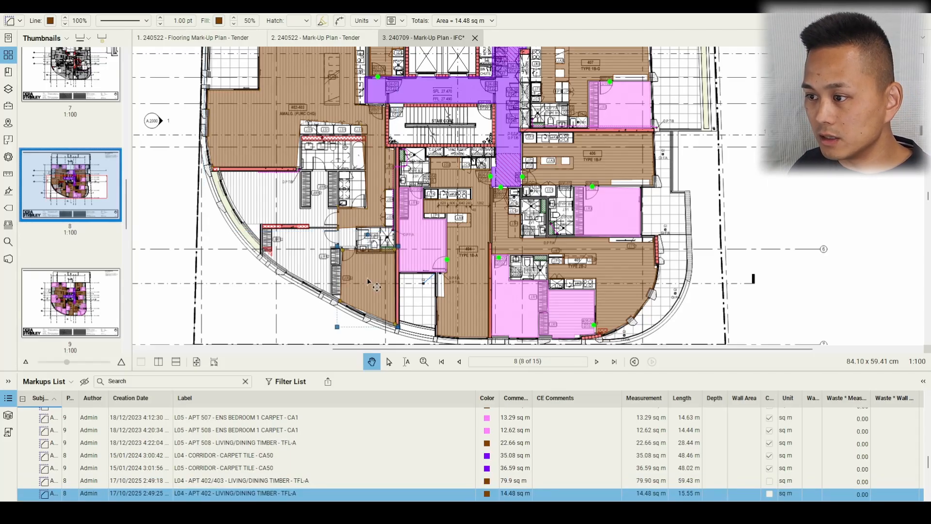
click(214, 493)
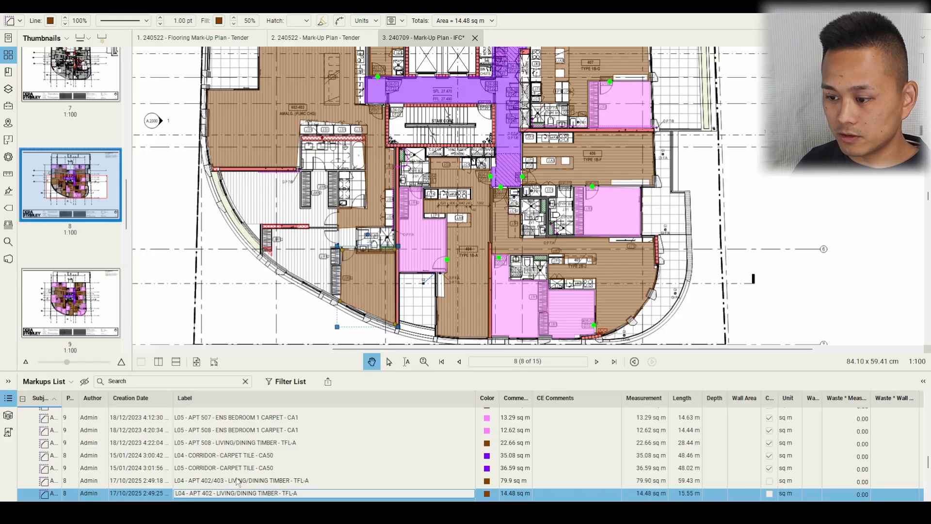
text(/)
text(ROOM 3)
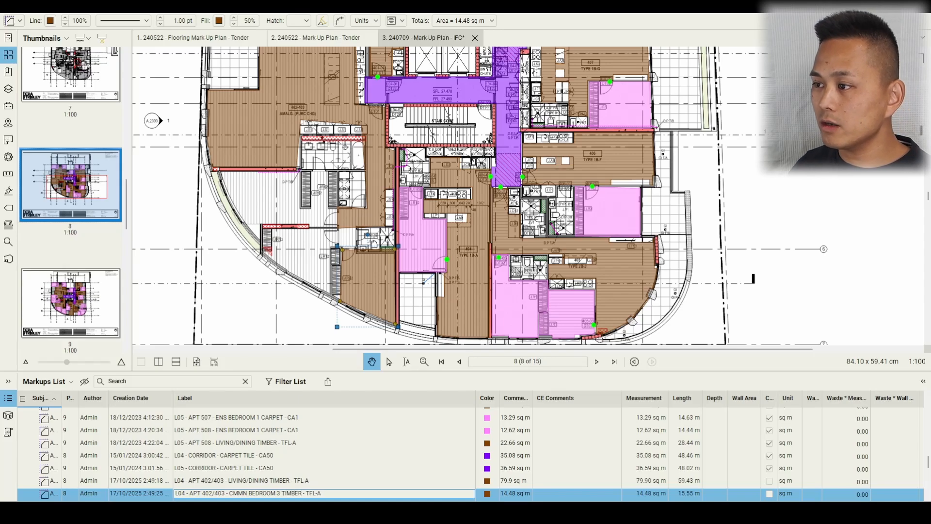
key(Escape)
- Open 4. 240709 - Mark-Up Plan - IFC - Copy.pdf and review the flooring markups on pages 8 and 9
click(340, 513)
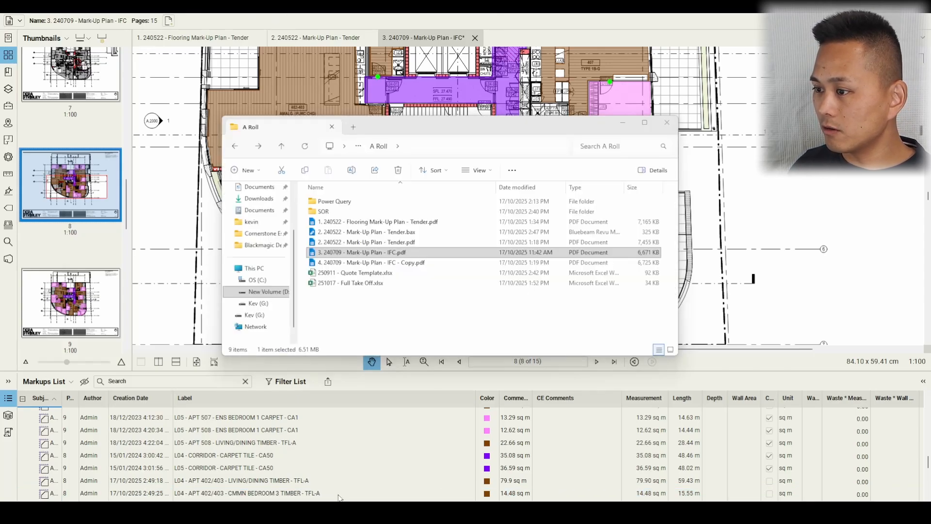
double_click(432, 274)
double_click(432, 262)
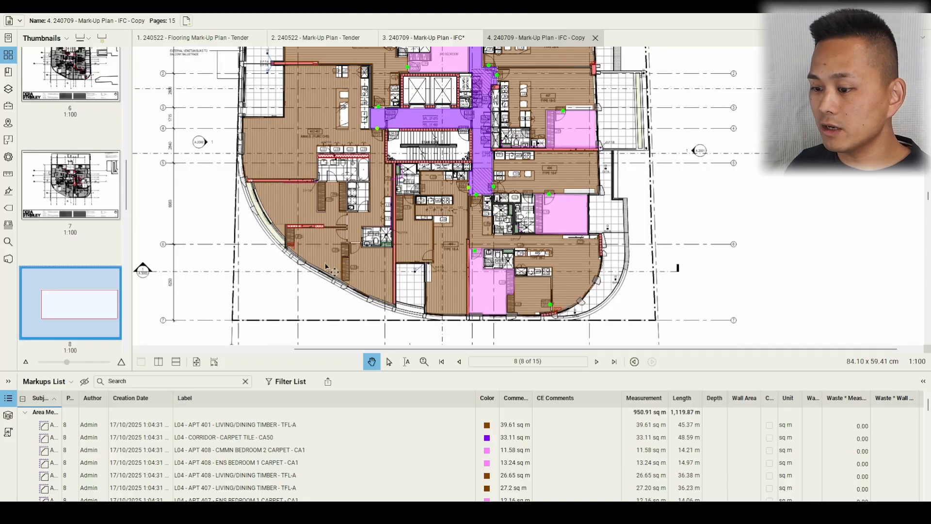
key(ctrl)
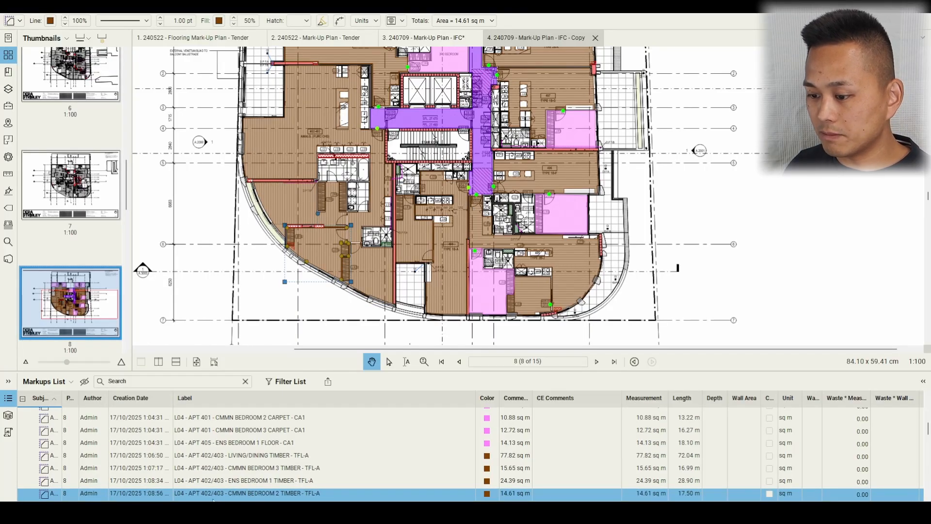
mouse_move(676, 101)
mouse_down()
mouse_move(671, 180)
mouse_move(652, 115)
mouse_move(669, 159)
mouse_up()
key(ctrl+Right)
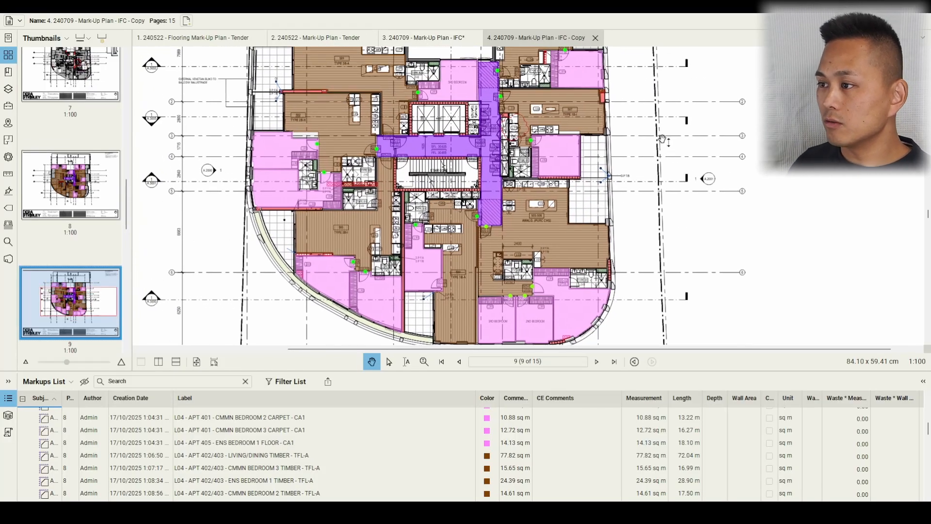
drag(657, 139, 663, 211)
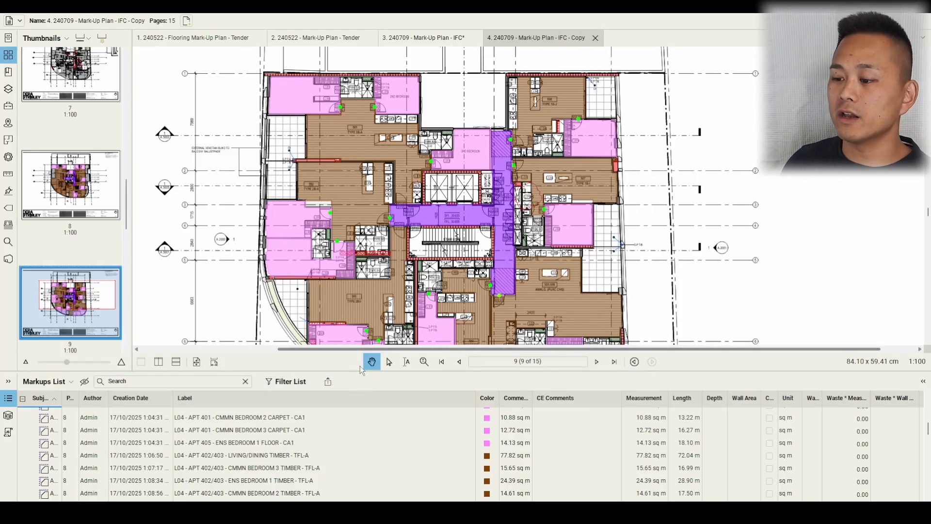
- Export the markups of all 15 pages as a CSV summary to the Downloads folder and open it
click(330, 382)
click(342, 397)
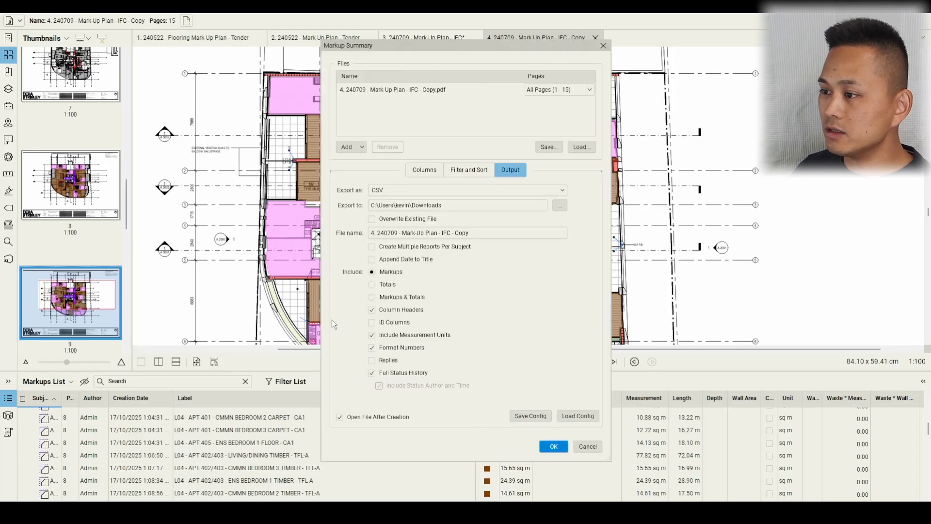
click(562, 444)
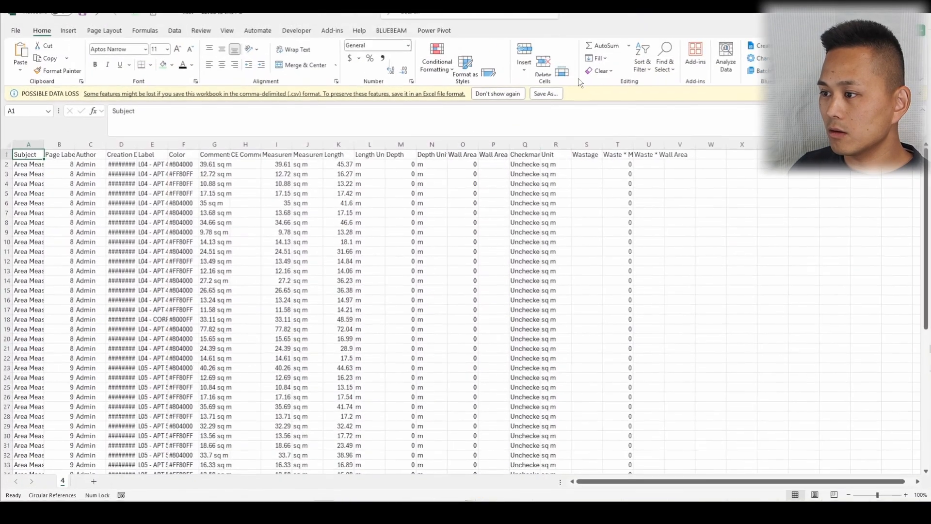
- Convert the exported markup data into an Excel table with headers
click(305, 231)
key(ctrl+t)
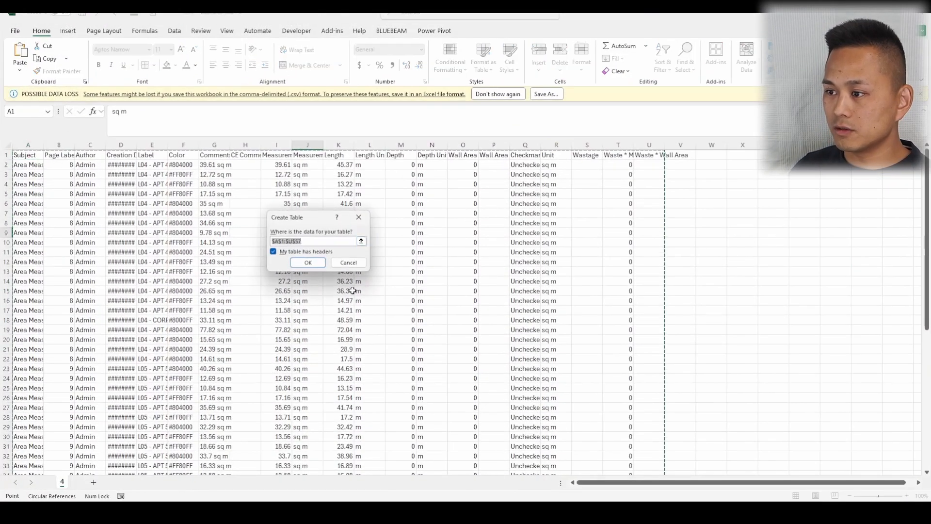
click(313, 262)
- Save the exported summary in the Downloads folder as an Excel Workbook named 4.xlsx
click(15, 30)
click(28, 183)
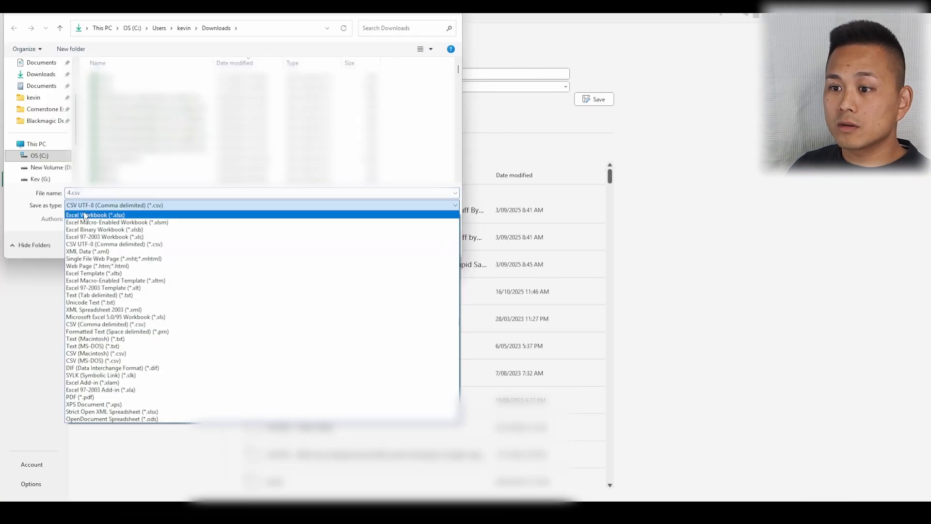
click(84, 215)
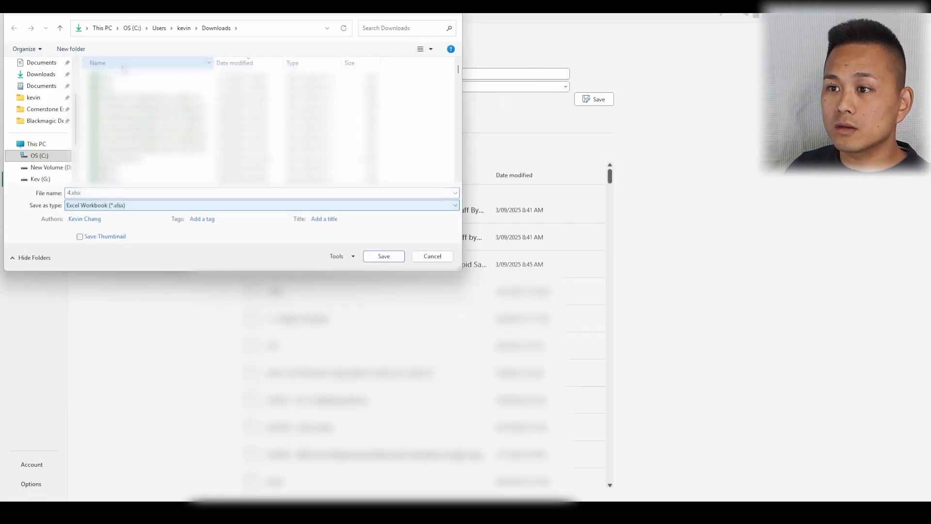
click(384, 256)
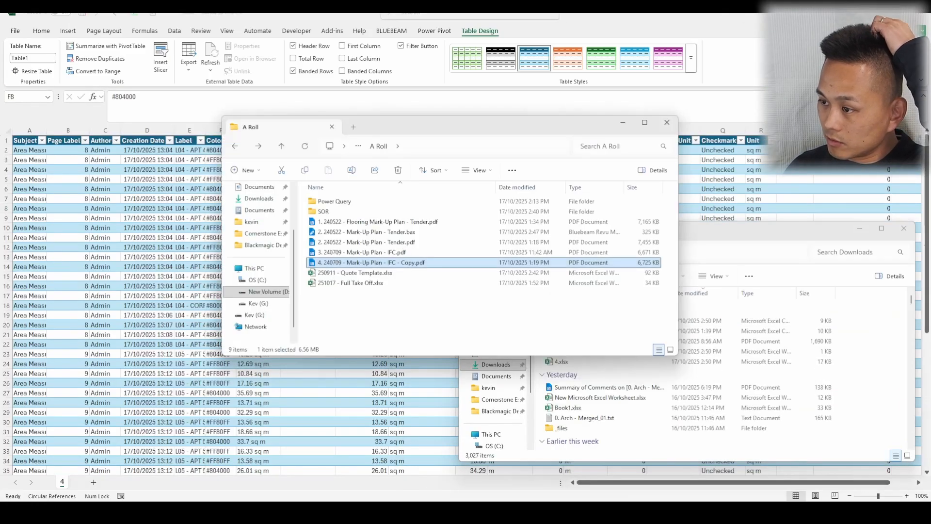
- Check the existing 2.xlsx table, then copy 4.xlsx from Downloads into the Power Query folder inside A Roll
double_click(356, 201)
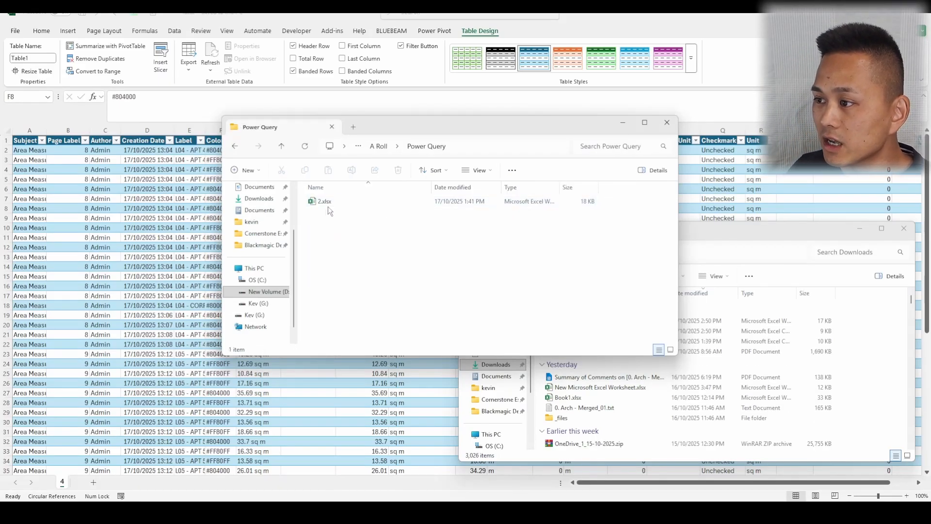
click(695, 341)
click(587, 323)
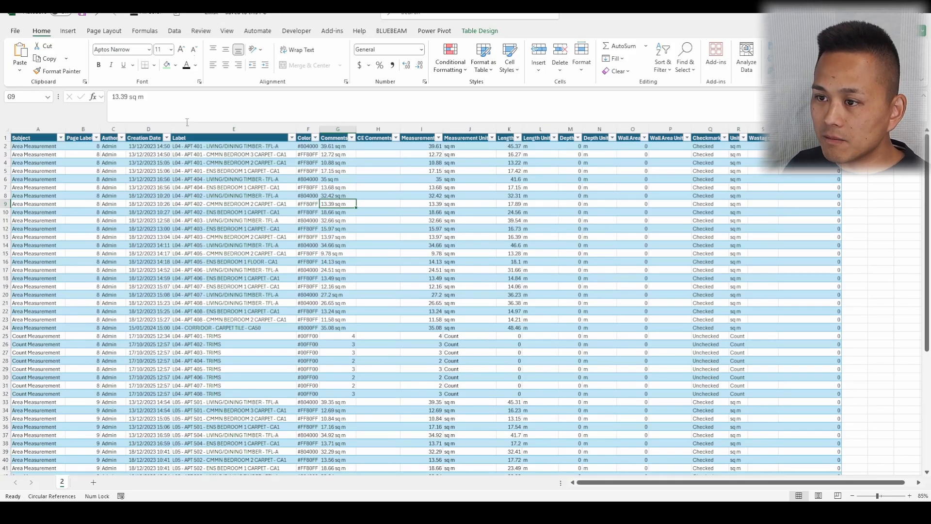
click(163, 377)
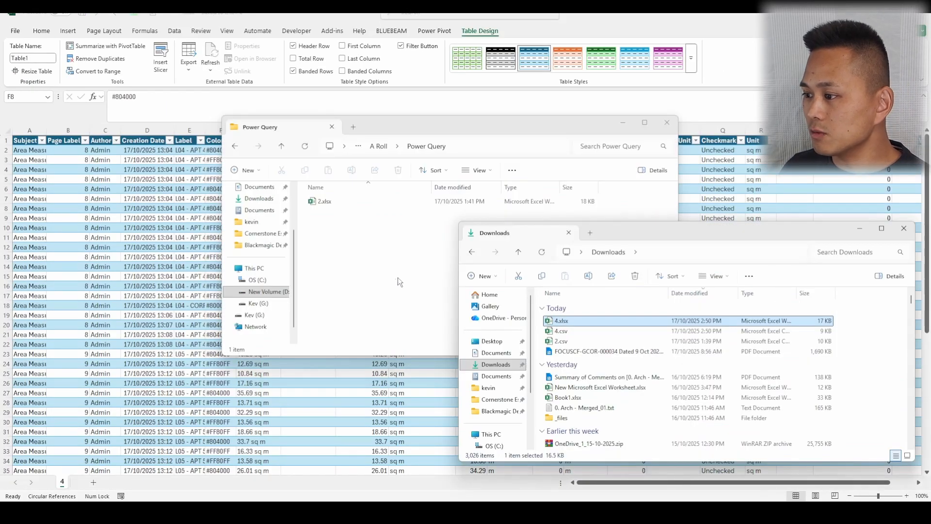
click(399, 282)
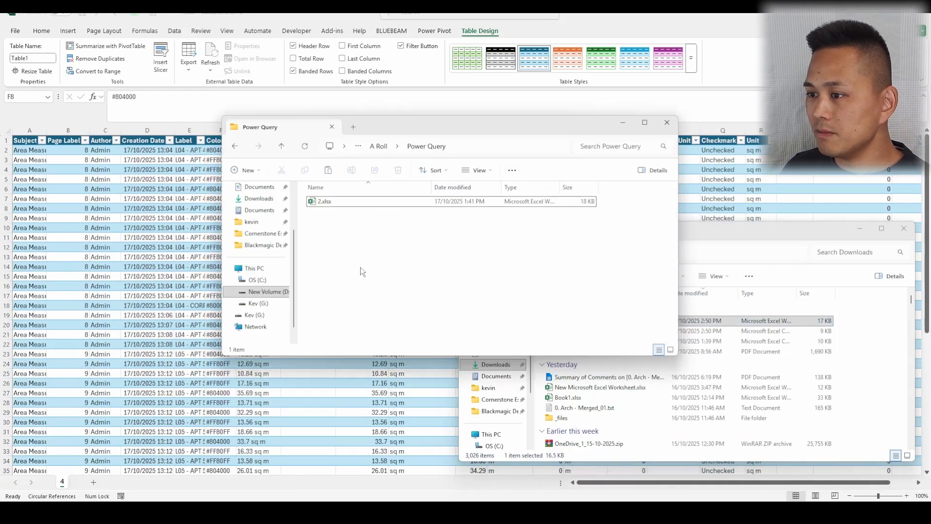
key(ctrl+v)
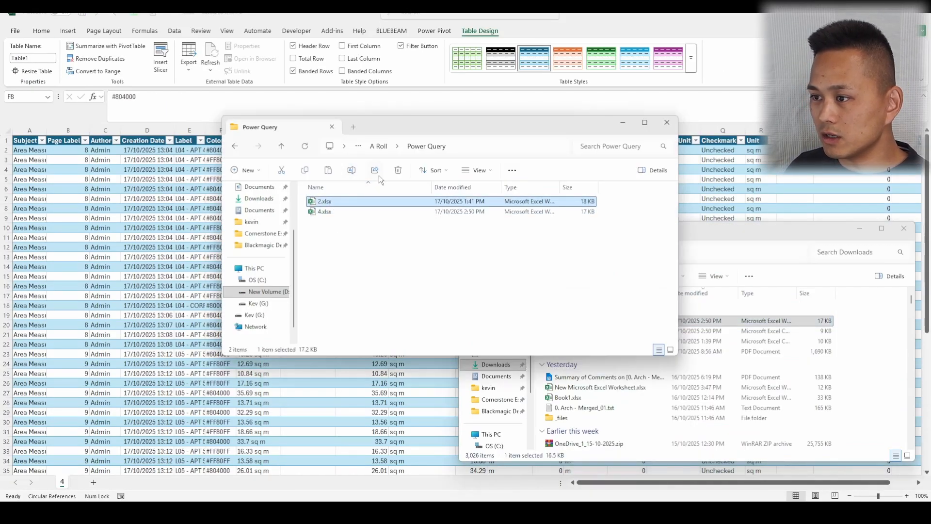
click(371, 261)
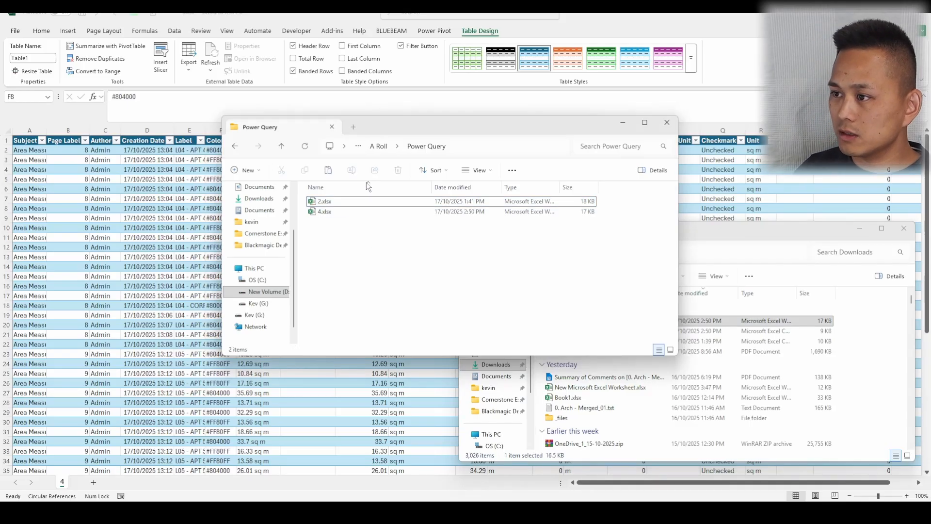
- Create a new folder named SS in the A Roll folder
click(378, 146)
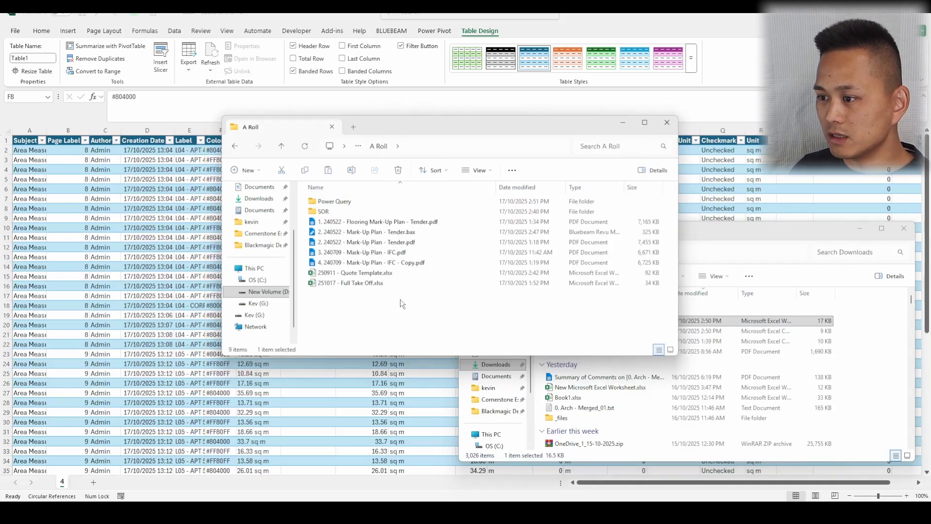
text(SS)
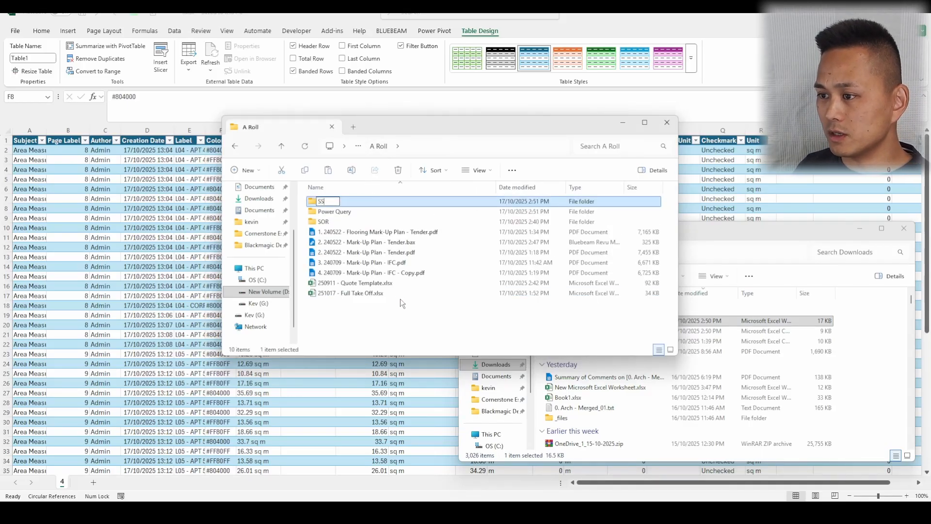
key(Return)
- Move the old 2.xlsx from the Power Query folder into the SS folder
double_click(346, 200)
click(346, 200)
click(374, 146)
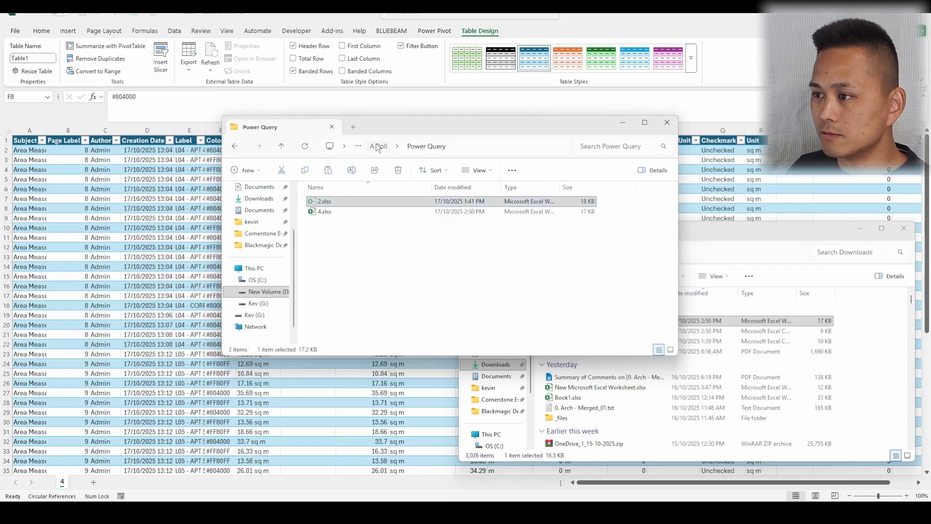
double_click(328, 224)
key(ctrl+v)
key(alt+Left)
- Rename 4.xlsx in the Power Query folder to 2.xlsx
double_click(335, 199)
click(322, 202)
key(F2)
text(2)
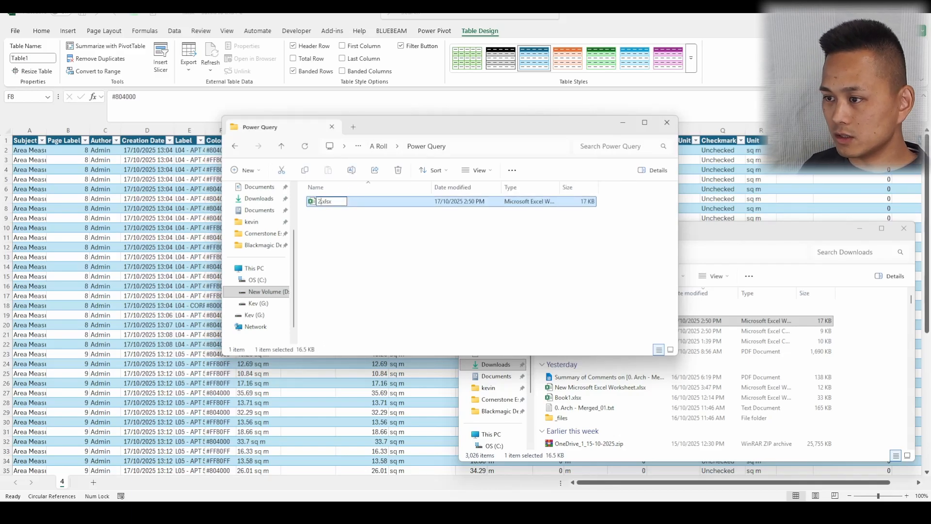
- Open the renamed 2.xlsx from the Power Query folder and rename its worksheet 2
double_click(326, 202)
click(168, 363)
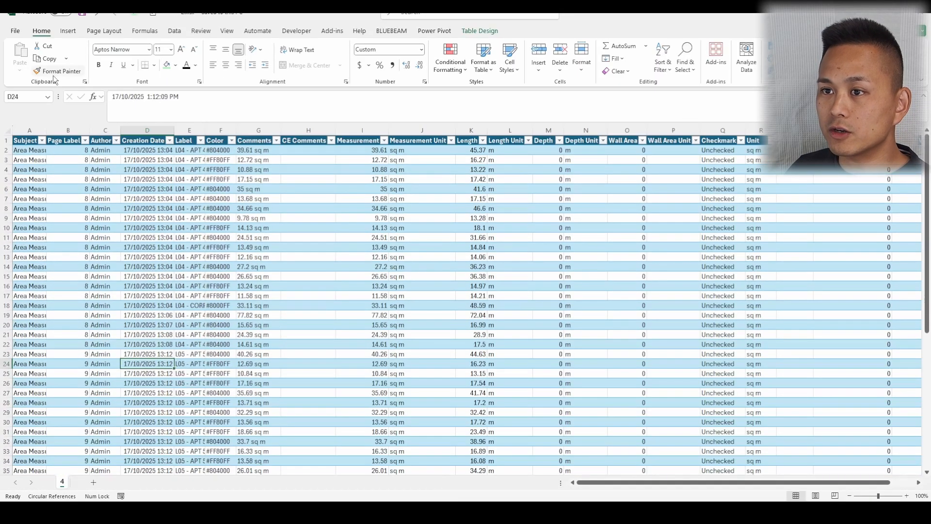
click(15, 31)
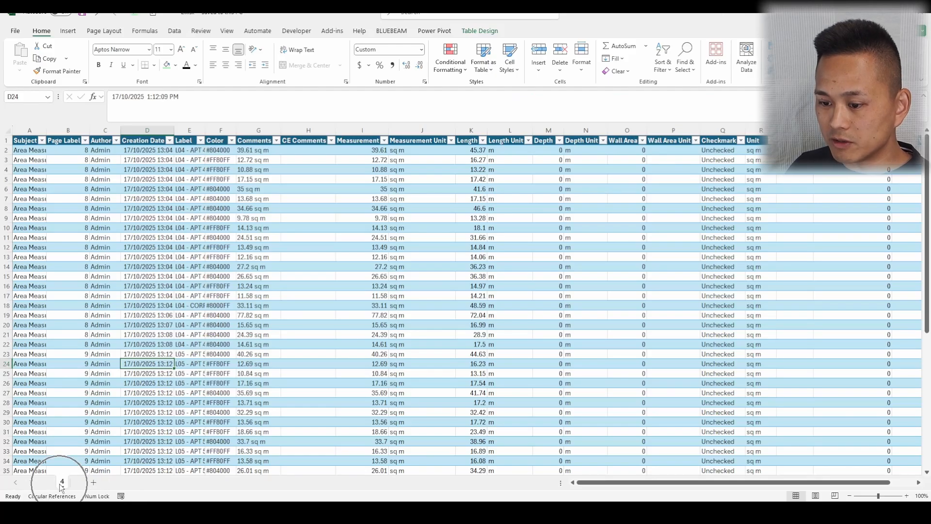
double_click(61, 483)
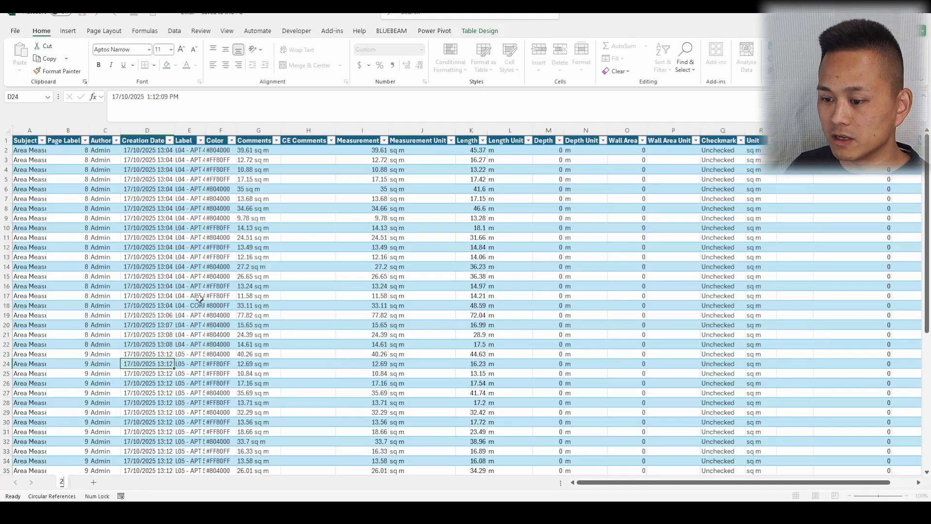
click(423, 247)
- Switch to Bluebeam Revu and compare the total area measurement of the IFC copy with that of the 2. 240522 tender plan
click(447, 513)
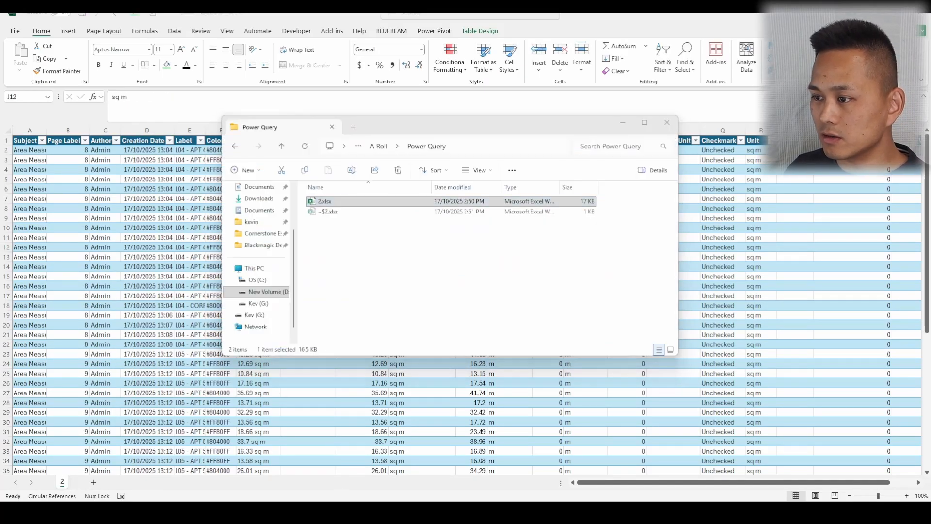
click(447, 513)
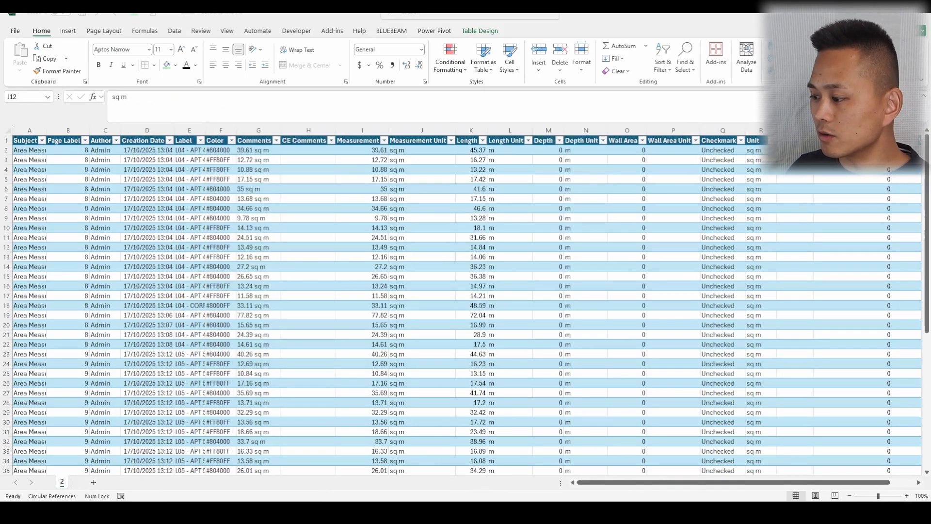
click(485, 513)
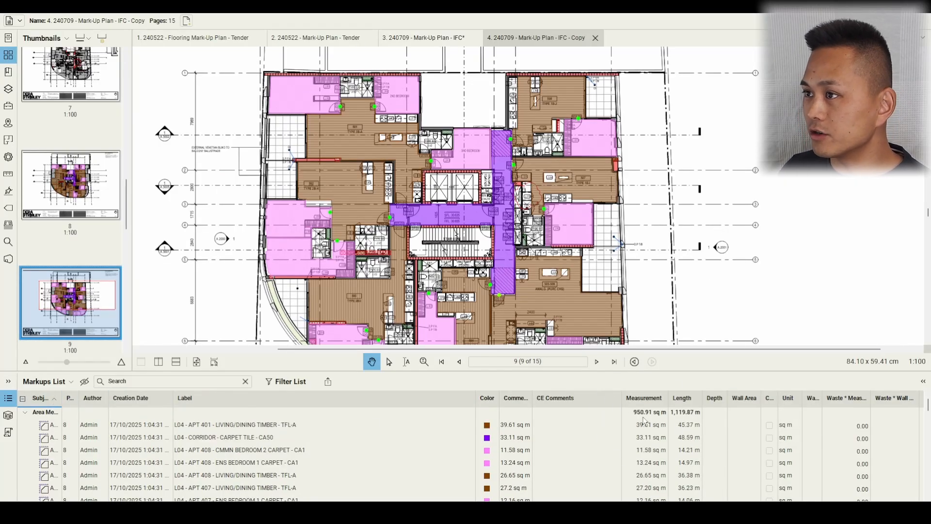
click(317, 38)
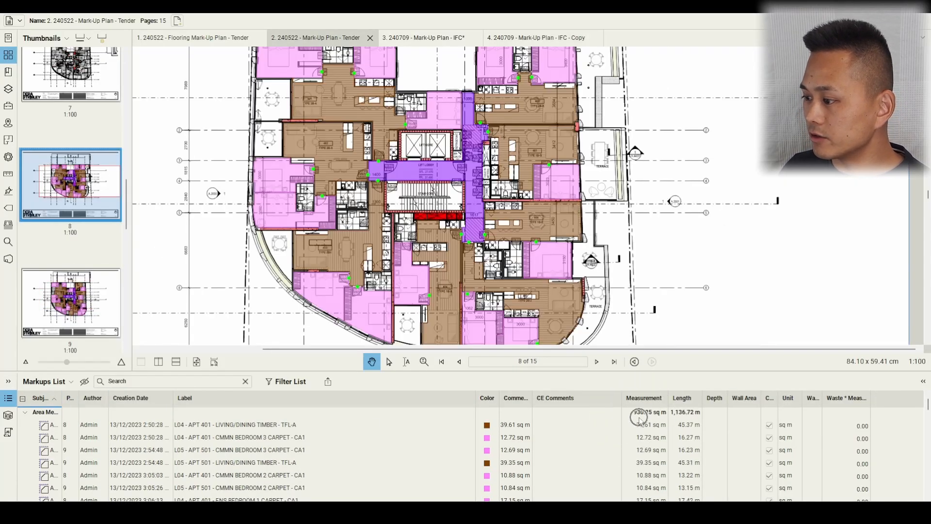
click(536, 38)
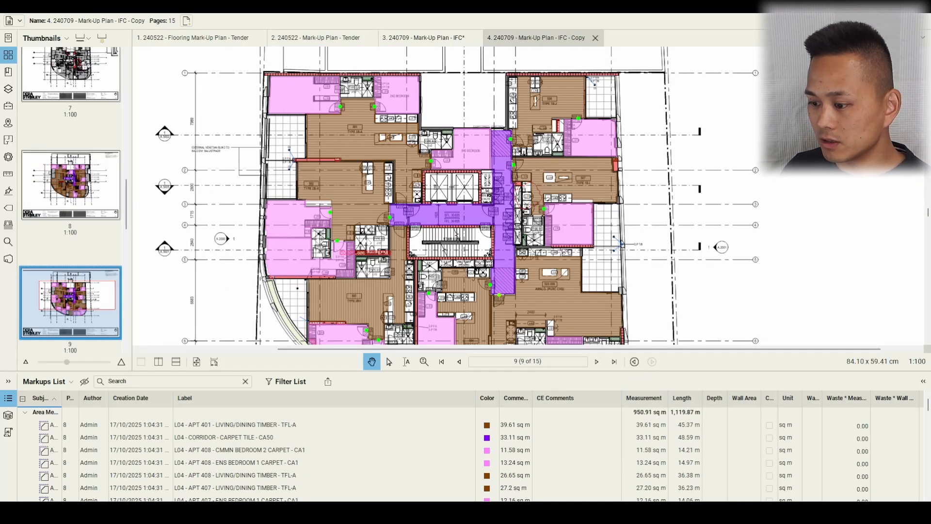
- Open the 251017 - Full Take Off.xlsx workbook from the A Roll folder
key(alt+Tab)
click(378, 146)
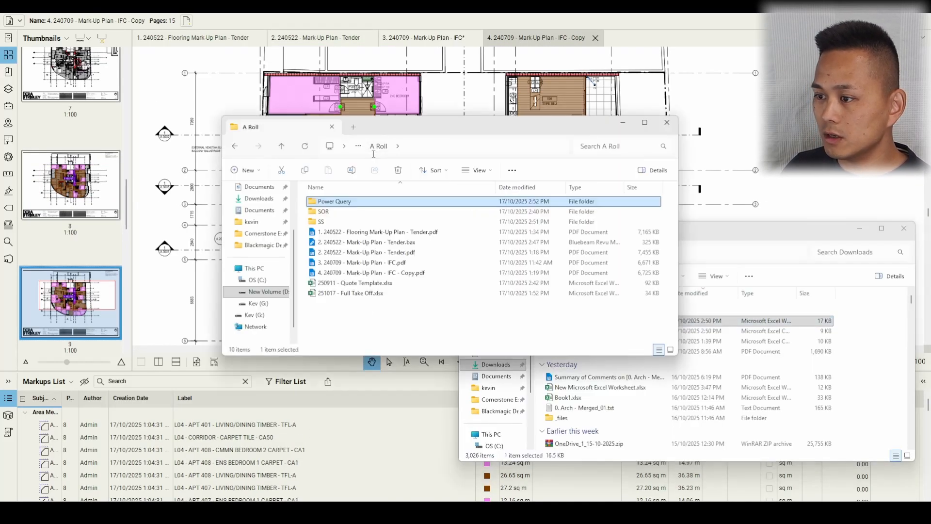
double_click(359, 293)
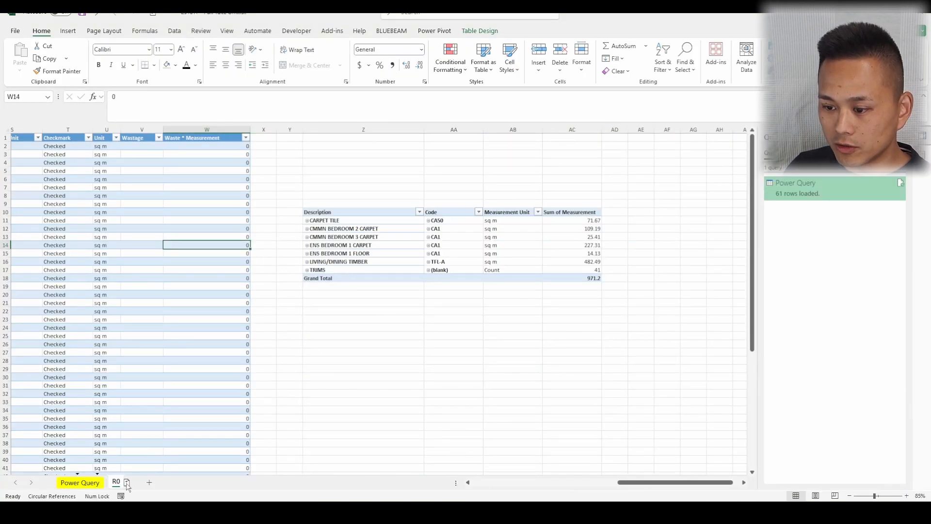
- Duplicate the R0 worksheet and name the copy R1
drag(127, 487, 131, 487)
double_click(138, 485)
text(R1)
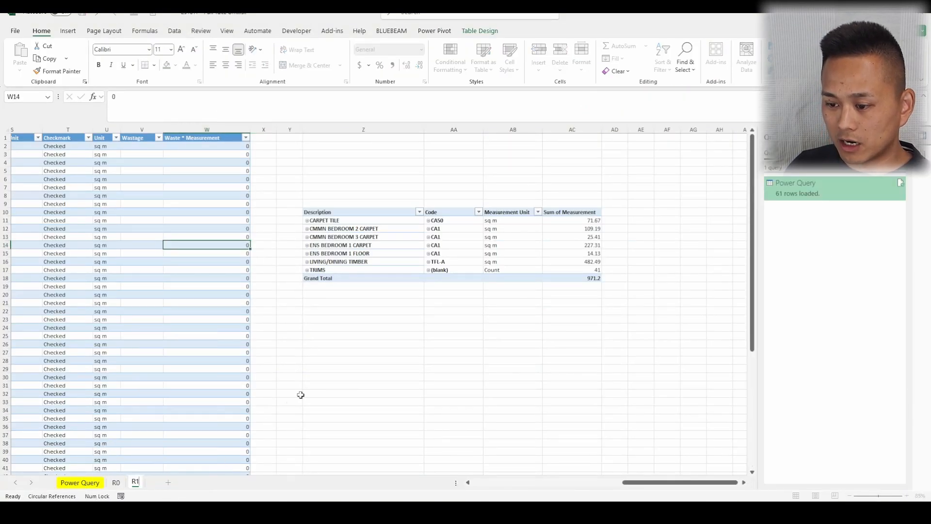
- Check the R0 and Power Query worksheets of the take-off and the exported markup rows in the 2.xlsx workbook
click(301, 386)
click(116, 483)
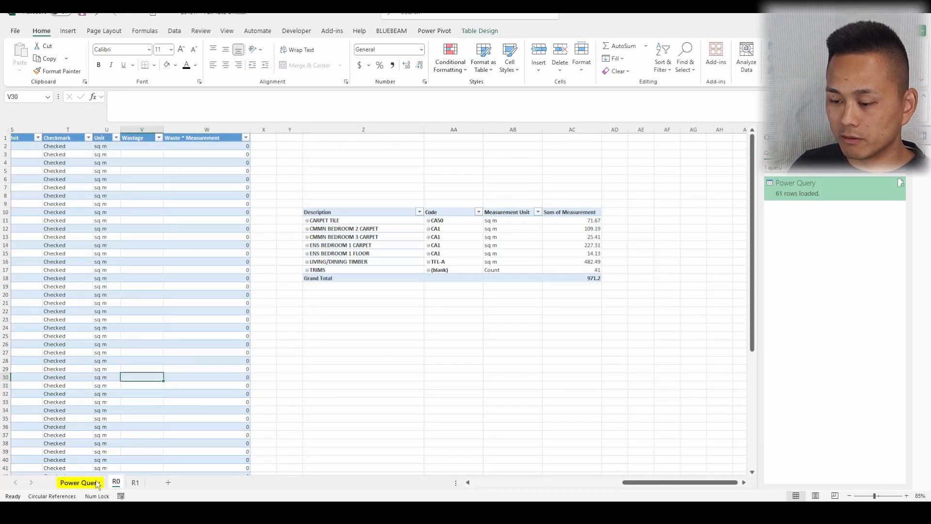
click(97, 483)
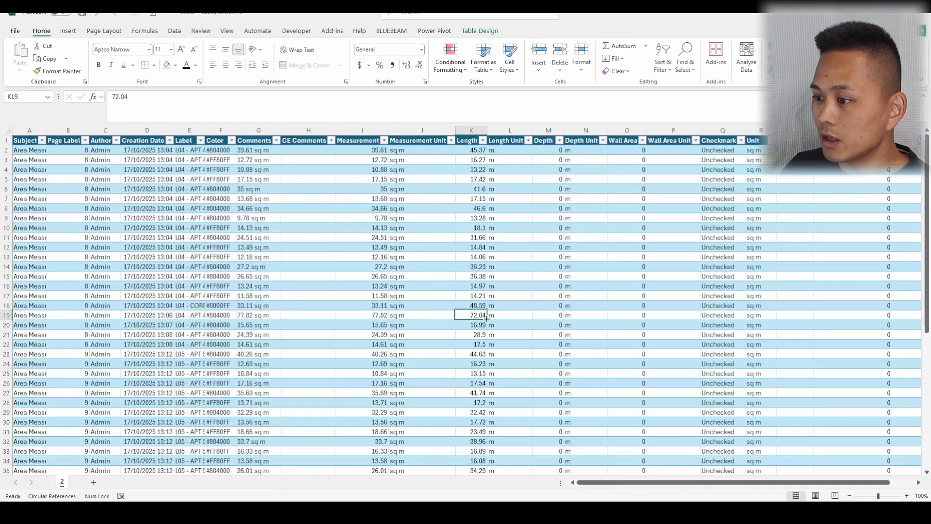
scroll(378, 268, down, 4)
scroll(264, 327, down, 4)
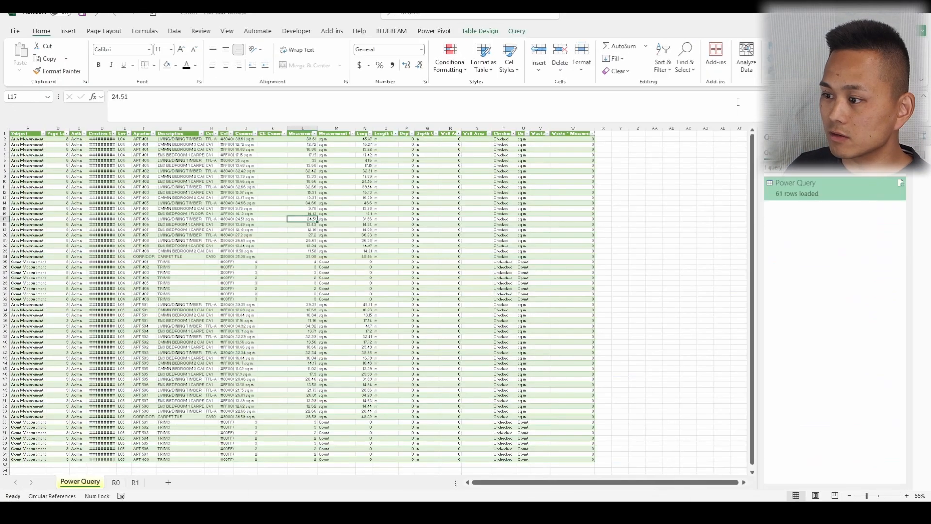
- Refresh the table on the Power Query sheet from the replaced source file and check its last rows
click(77, 299)
right_click(79, 299)
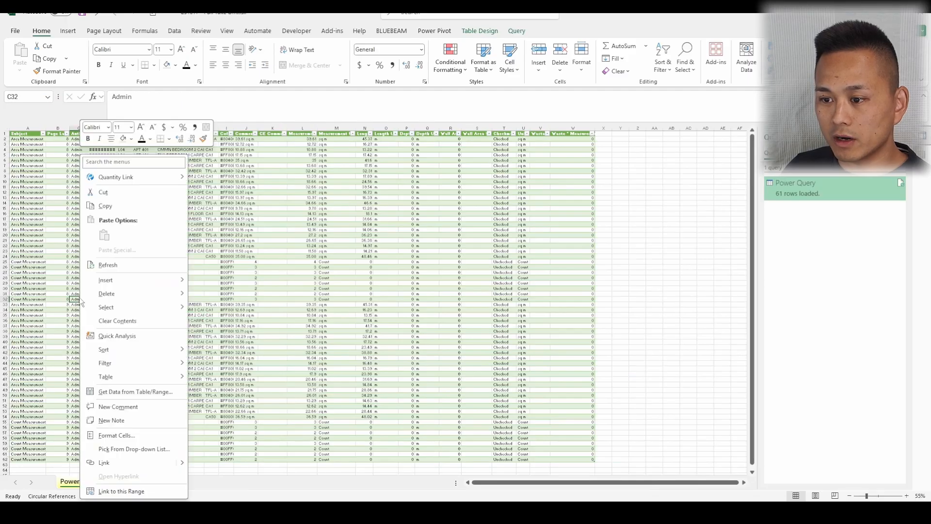
click(118, 266)
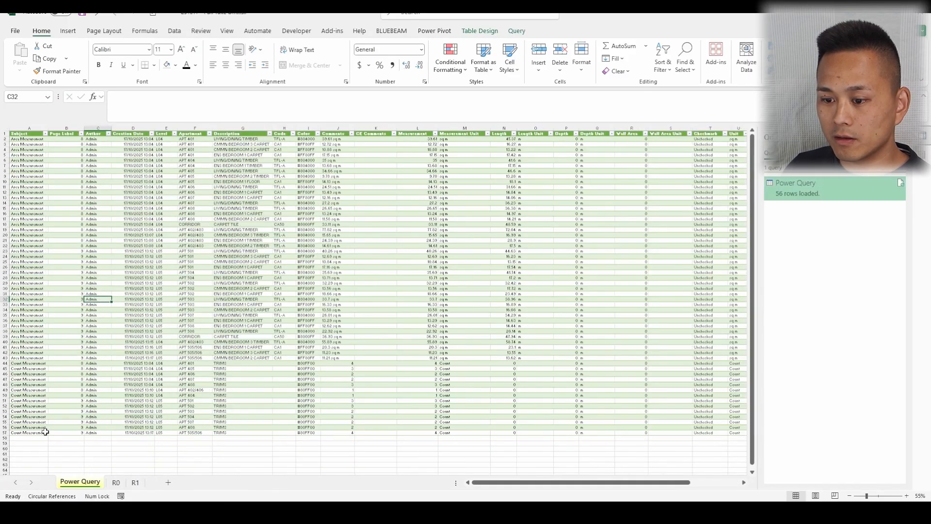
click(5, 433)
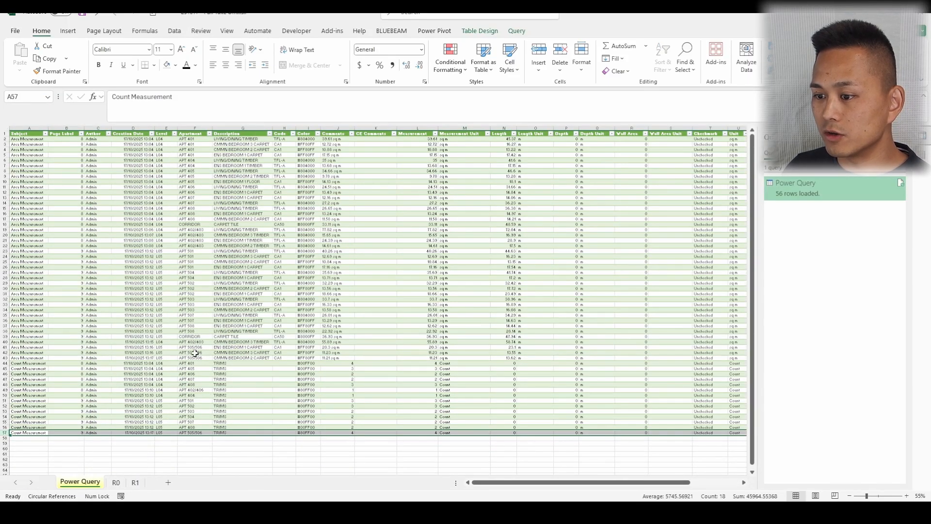
click(247, 263)
click(275, 219)
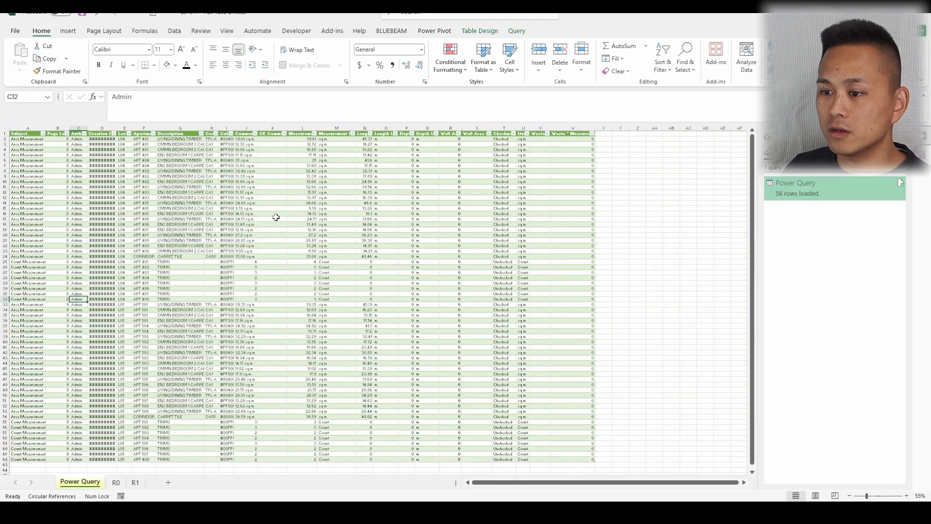
- Examine the Apartment and Description entries of the earlier take-off rows for levels L04 and L05
click(184, 262)
click(211, 230)
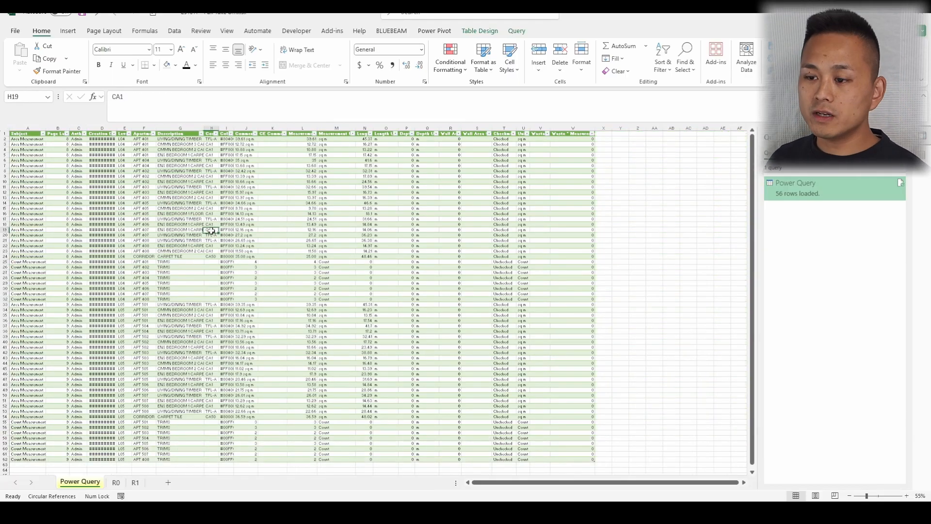
click(136, 327)
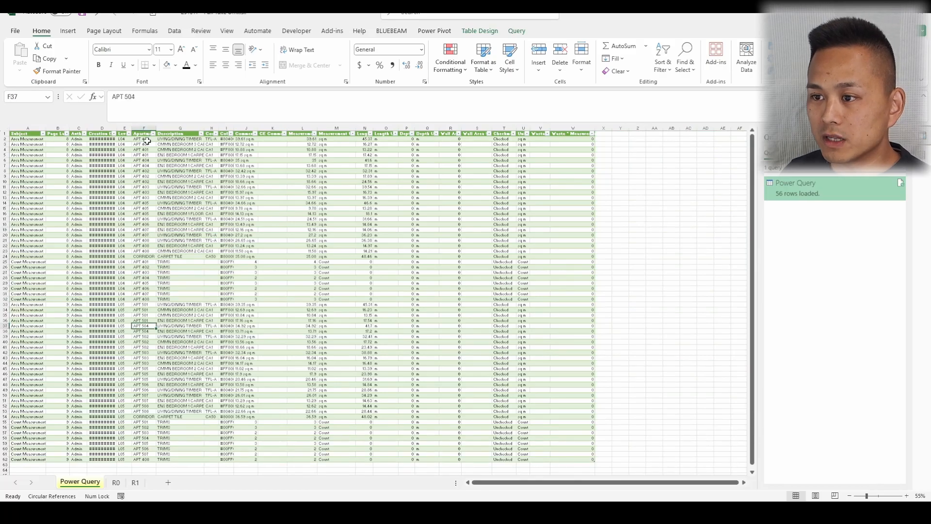
drag(146, 141, 145, 252)
ctrl+scroll(124, 218, up, 3)
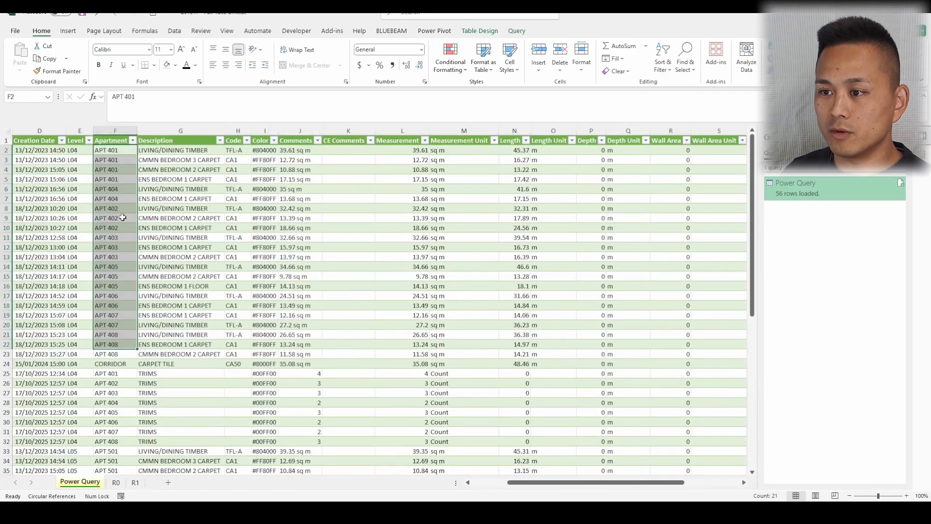
scroll(123, 218, left, 3)
scroll(259, 275, down, 10)
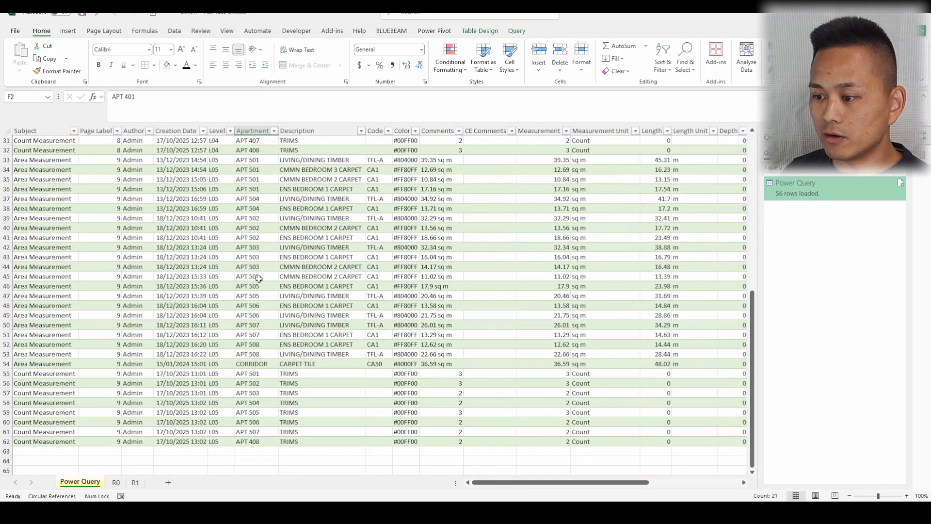
scroll(264, 390, up, 4)
click(259, 189)
scroll(254, 311, down, 4)
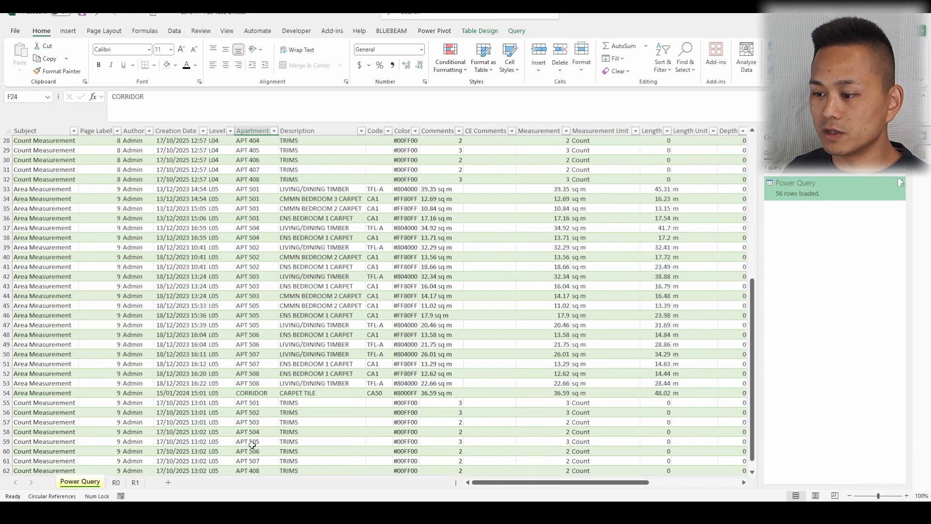
click(257, 365)
scroll(204, 209, up, 10)
- Refresh the Power Query table again and look through the updated apartment, corridor and trims rows
right_click(217, 221)
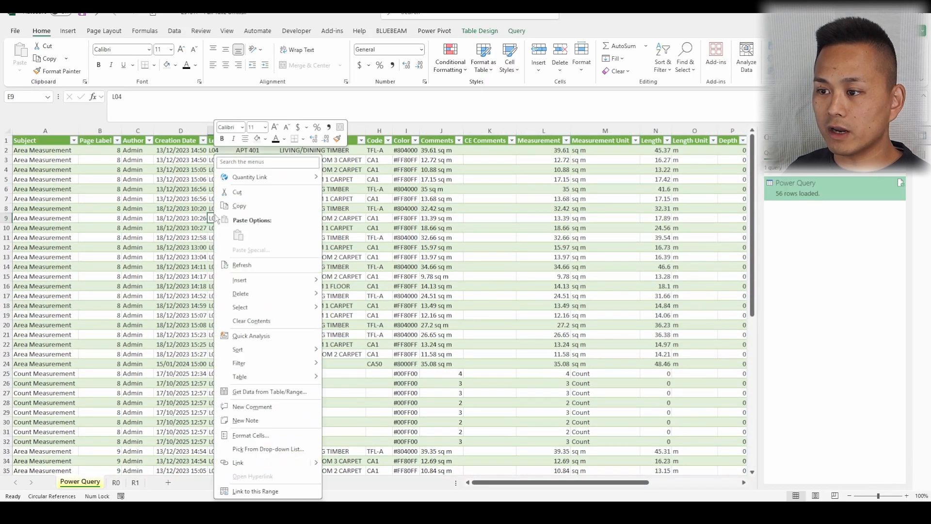
click(266, 270)
click(272, 237)
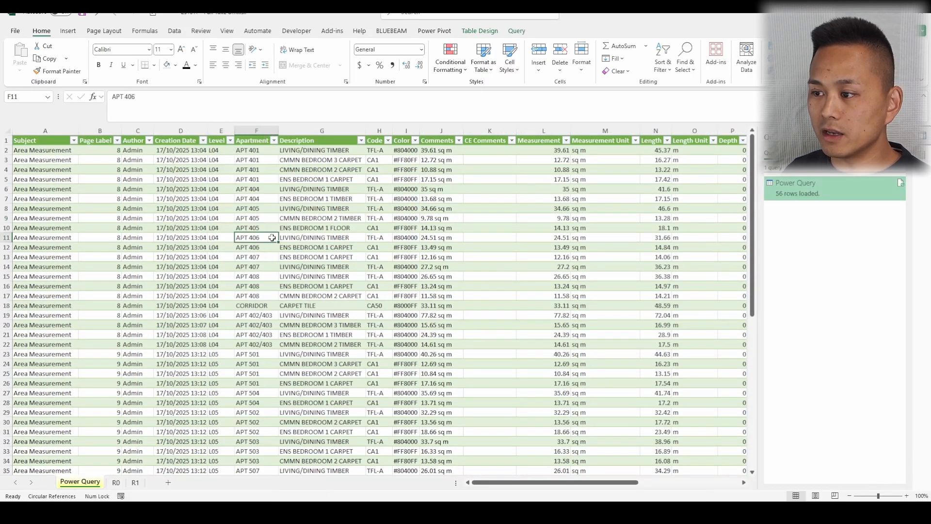
scroll(272, 236, down, 1)
scroll(276, 207, down, 1)
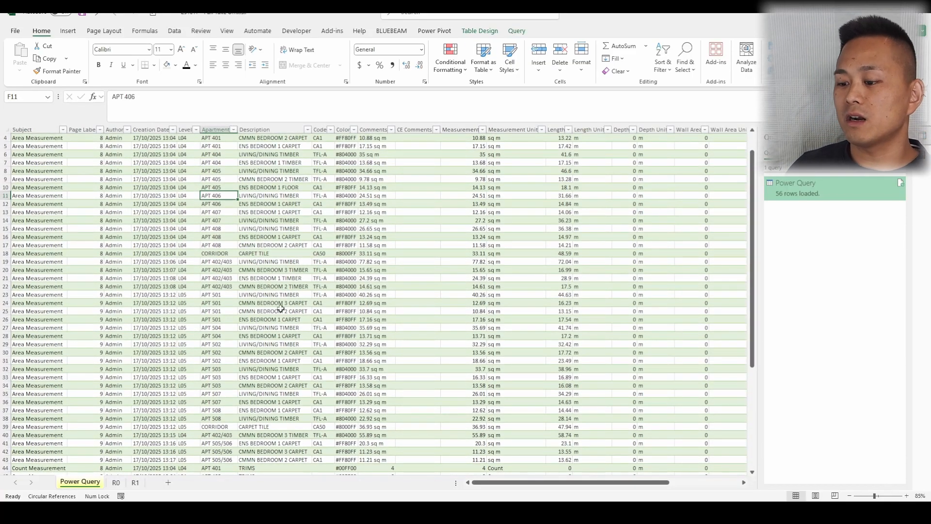
scroll(280, 308, down, 2)
scroll(286, 260, down, 4)
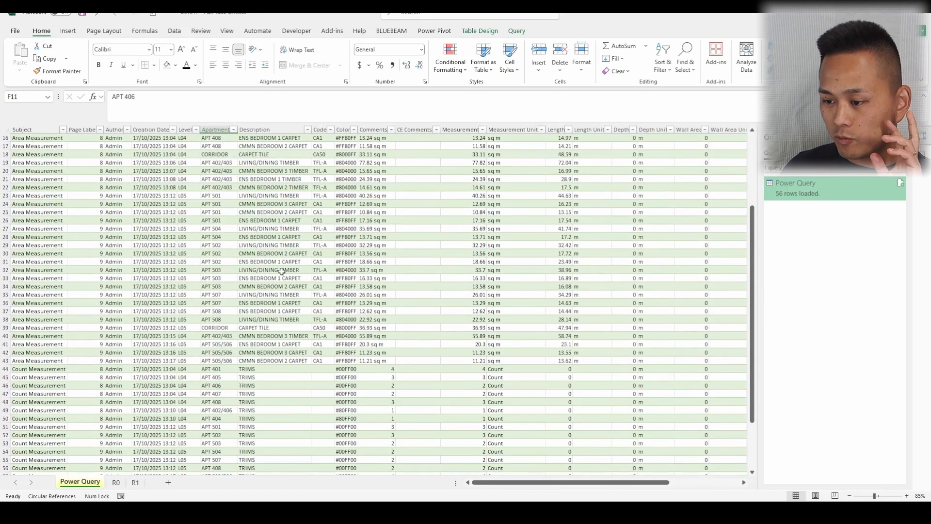
- Switch to the 2.xlsx workbook to check its Label entries against the Power Query table
click(548, 510)
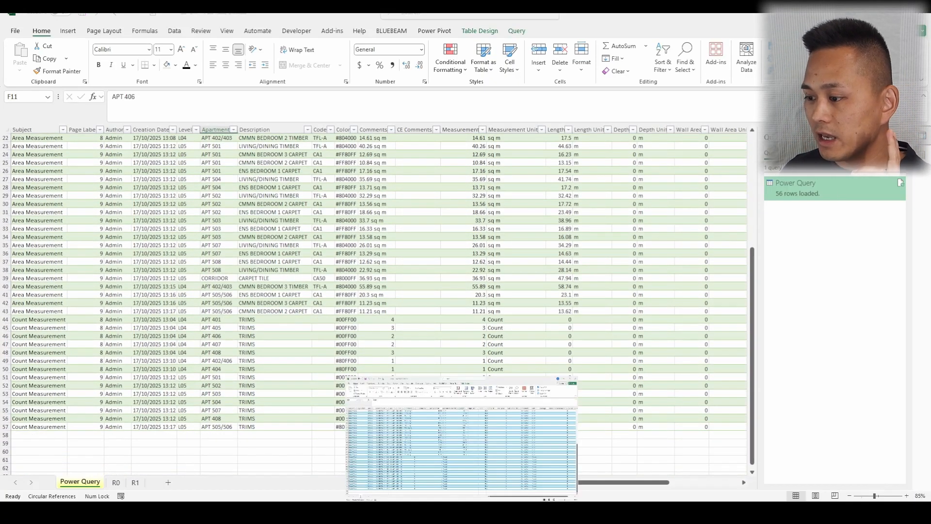
click(212, 346)
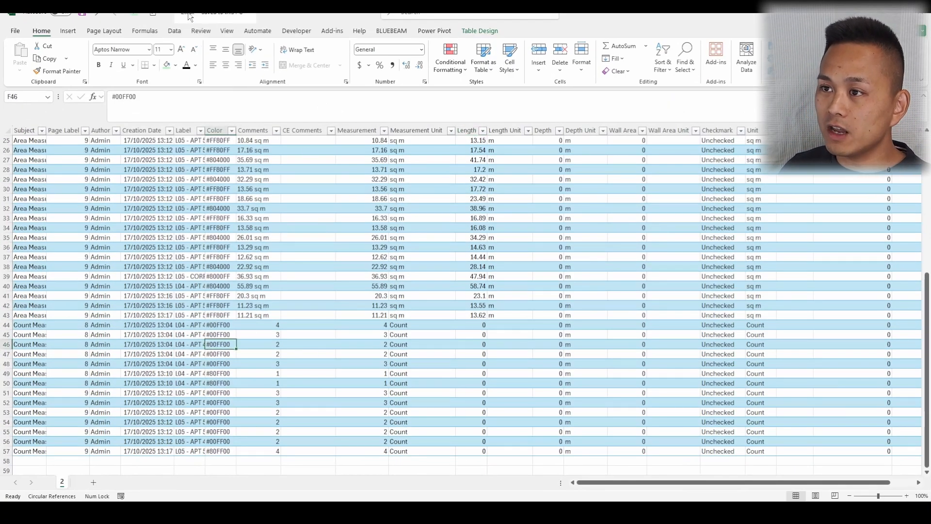
click(196, 325)
click(548, 510)
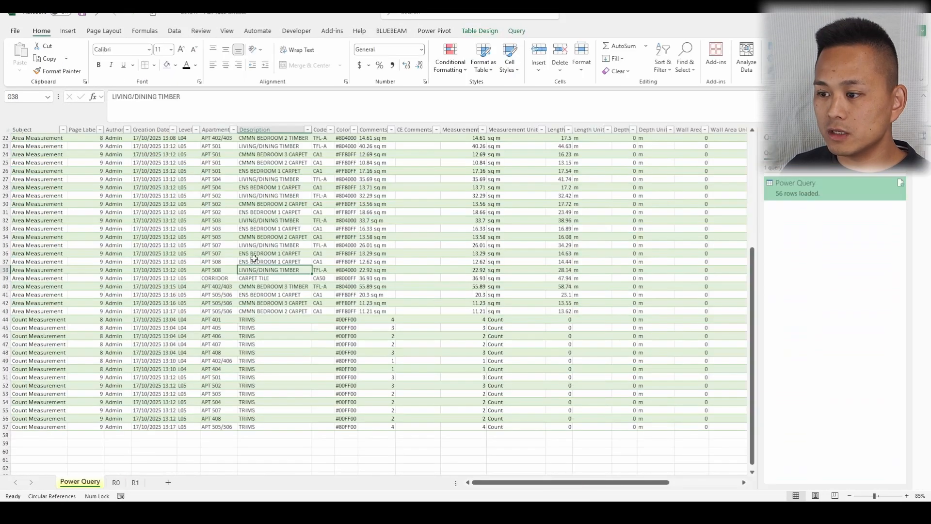
- Undo the Power Query refresh and look through the restored rows
scroll(262, 267, up, 4)
click(254, 258)
scroll(219, 265, down, 2)
scroll(40, 449, down, 4)
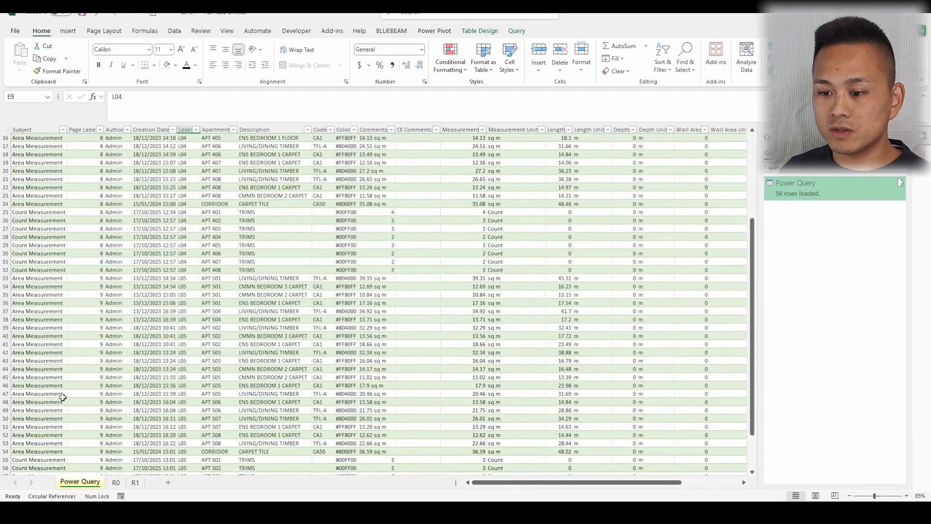
scroll(179, 359, down, 3)
click(187, 344)
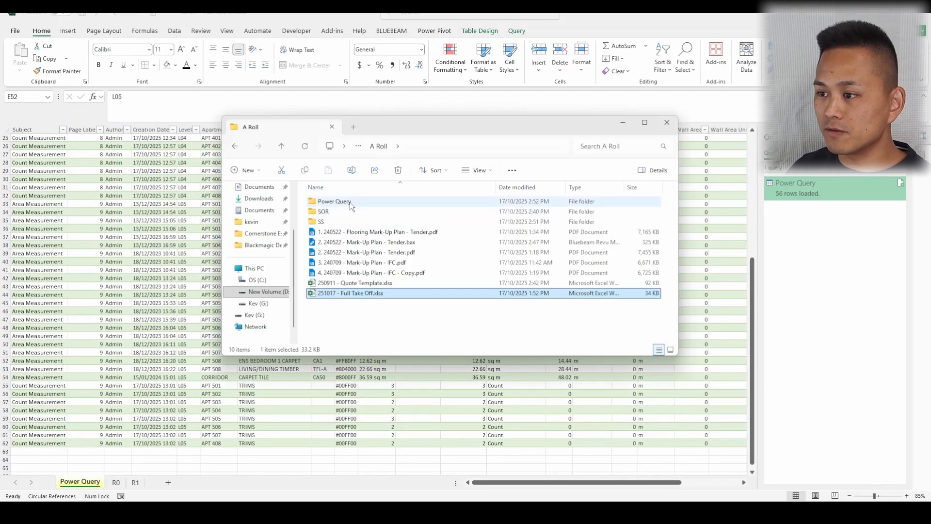
- Rename the 2.xlsx source file in the Power Query folder as 7.xlsx
double_click(350, 202)
click(342, 202)
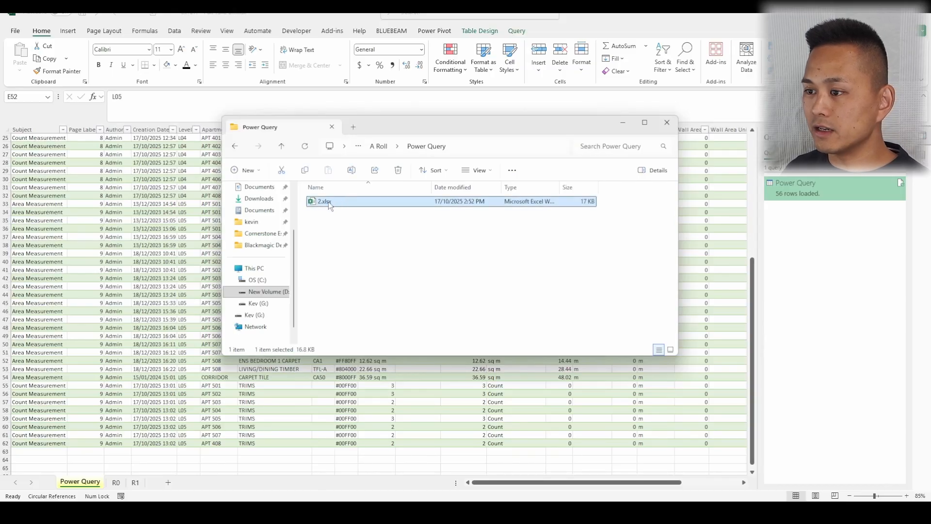
click(353, 175)
key(BackSpace)
key(Return)
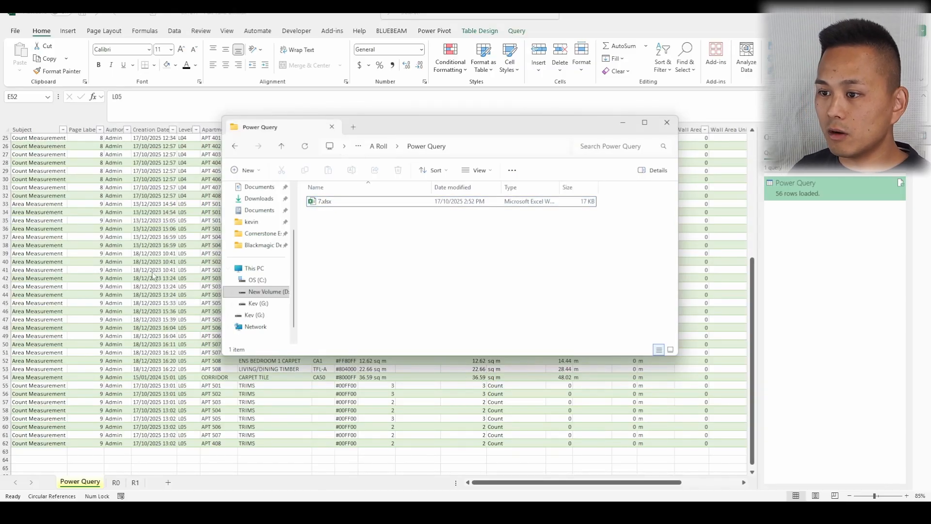
- Try to refresh the Power Query table with the source file named 7.xlsx, and dismiss the error message
click(148, 275)
click(219, 270)
scroll(219, 203, up, 6)
right_click(219, 202)
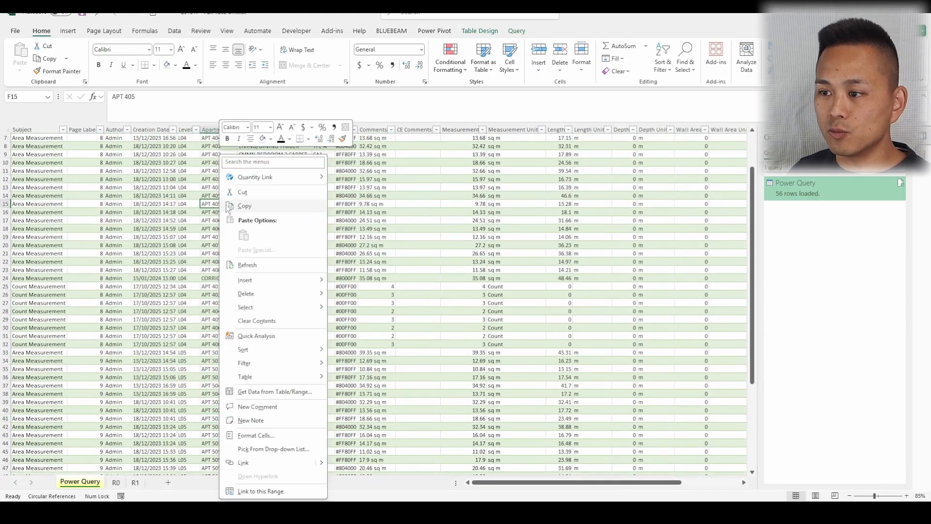
click(270, 261)
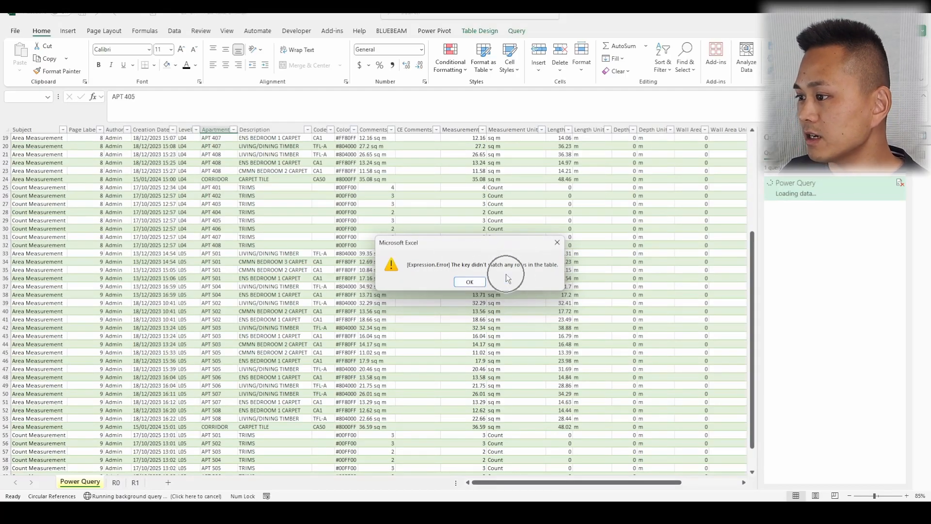
click(469, 282)
- Open 7.xlsx from the Power Query folder and rename its worksheet 7
key(alt+Tab)
key(alt+Tab)
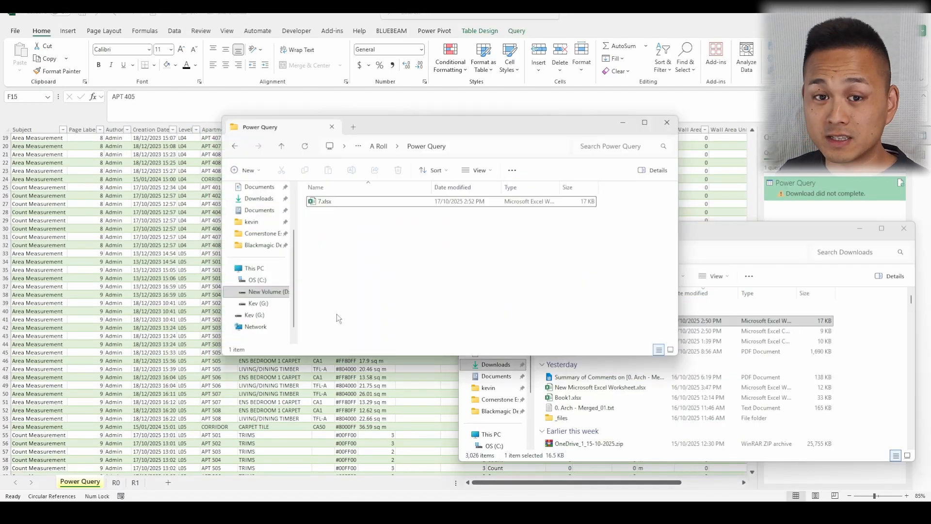
click(325, 202)
click(325, 202)
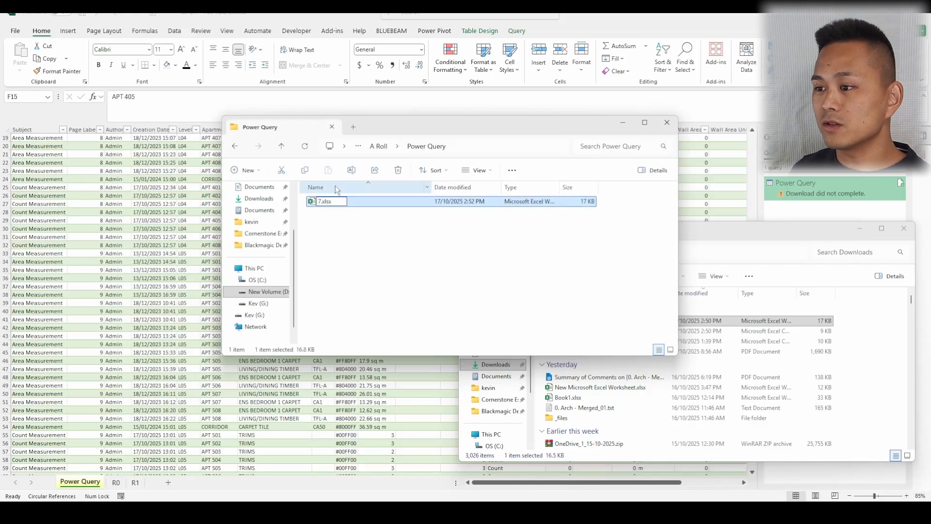
key(Return)
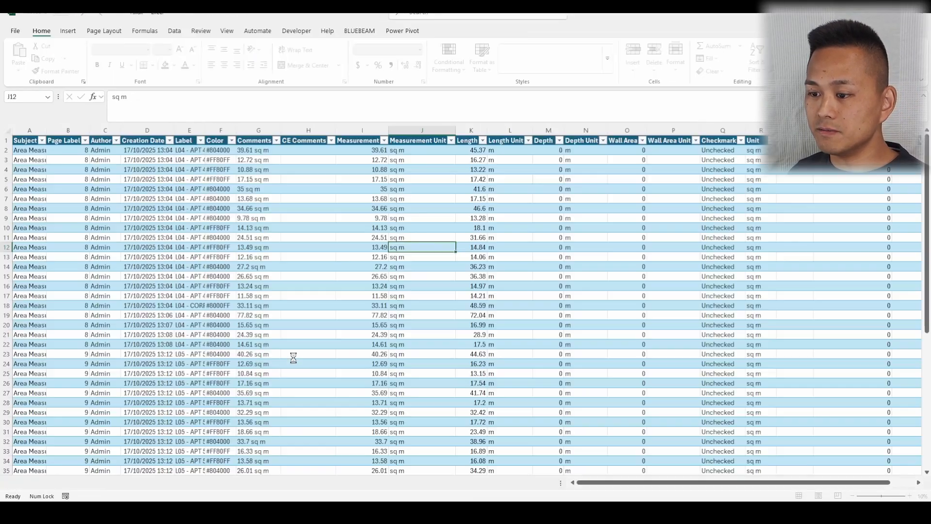
click(147, 403)
right_click(63, 483)
text(r7)
key(Return)
- Try to refresh the Power Query table with both the source file and its worksheet named 7
click(450, 285)
click(267, 270)
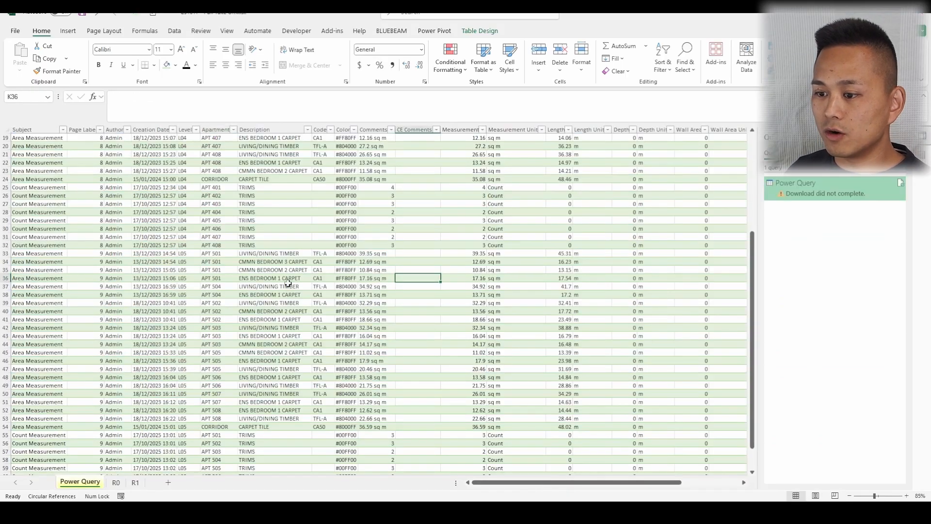
click(271, 270)
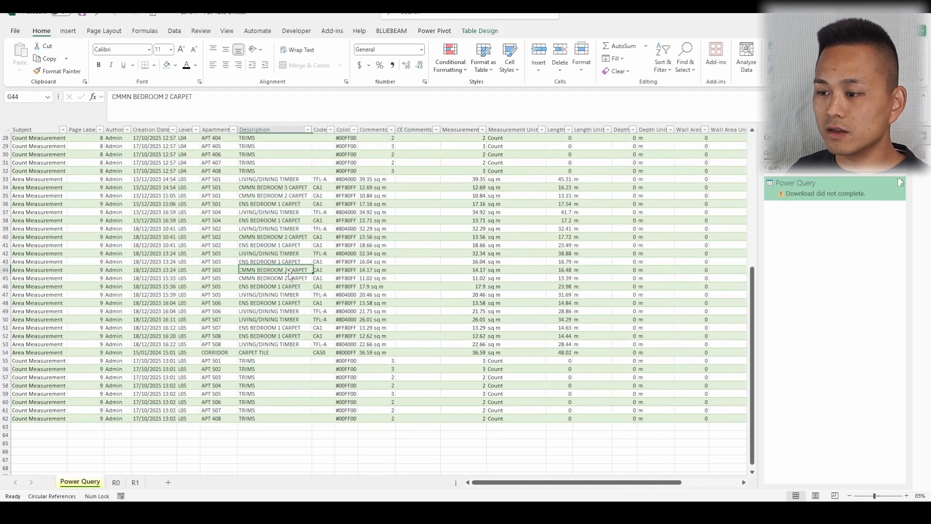
right_click(298, 261)
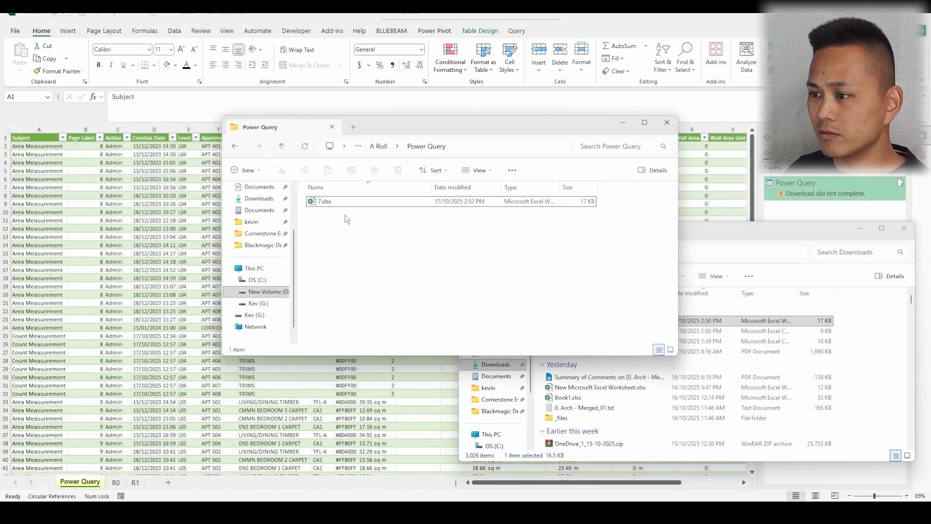
- Reopen 7.xlsx from the Power Query folder, check its worksheet's name and close the workbook
click(325, 203)
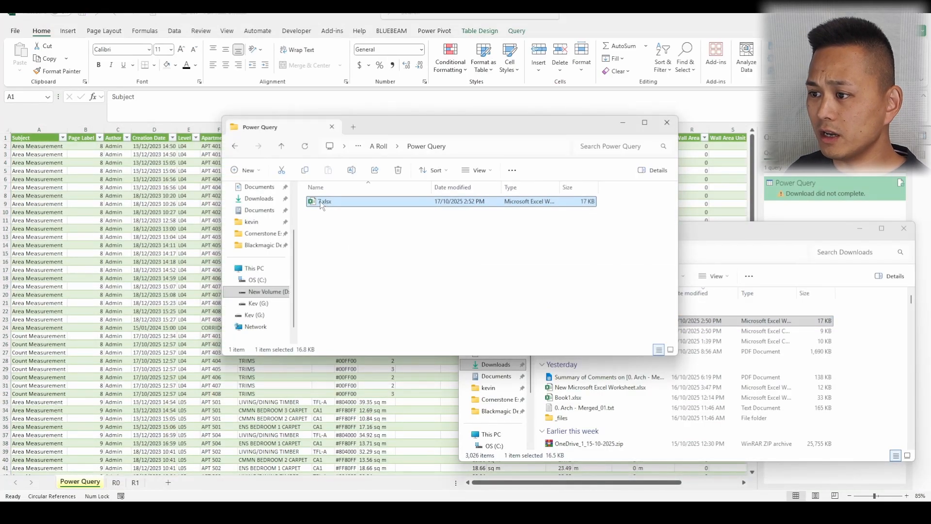
double_click(321, 202)
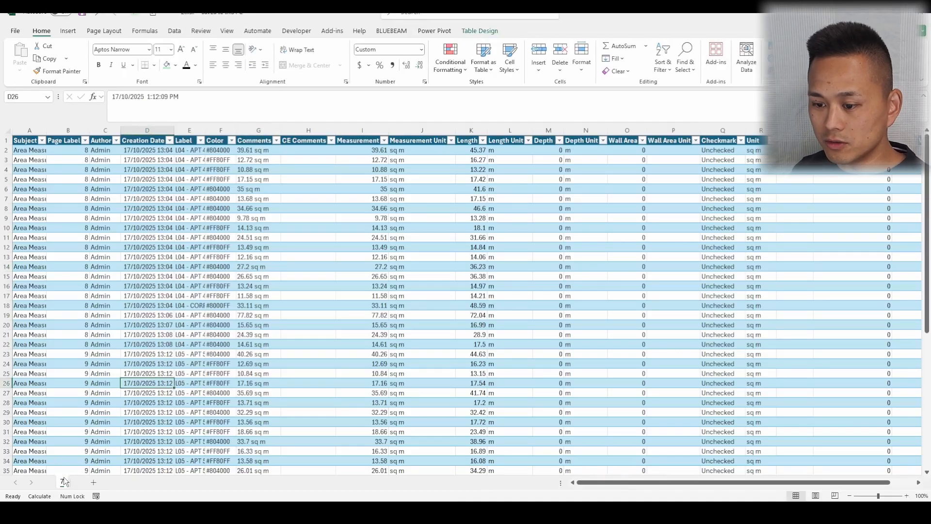
right_click(65, 481)
click(258, 257)
click(923, 18)
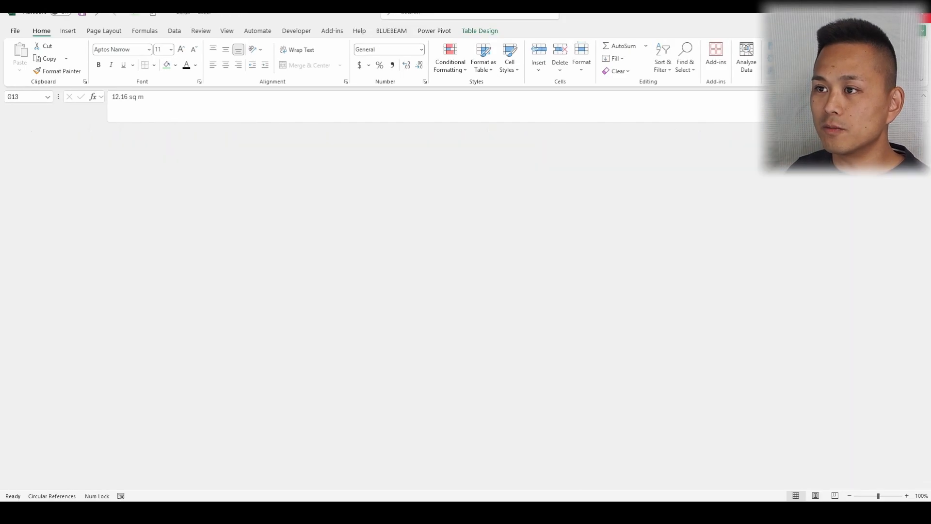
- Return to the take-off workbook and refresh the Power Query table from the corrected source file
click(400, 268)
click(323, 203)
scroll(197, 297, down, 5)
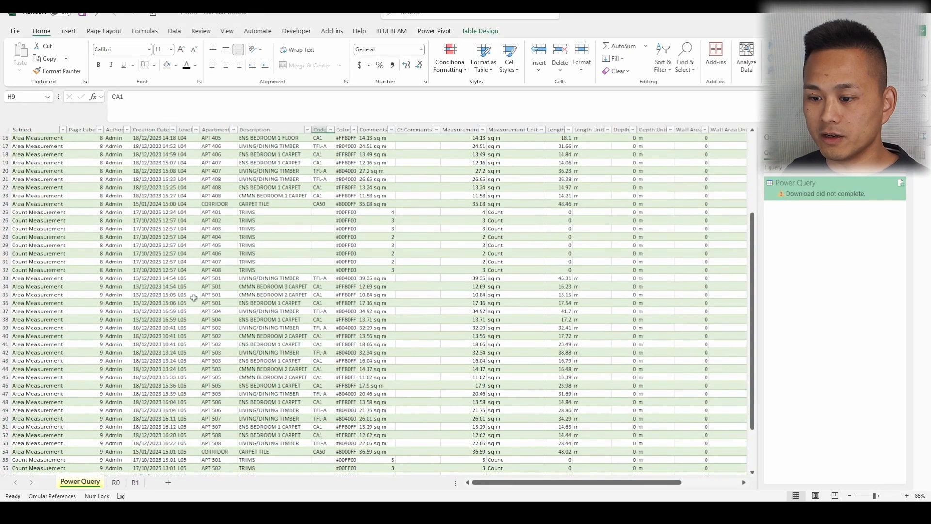
scroll(197, 297, down, 3)
click(377, 212)
right_click(233, 245)
click(283, 266)
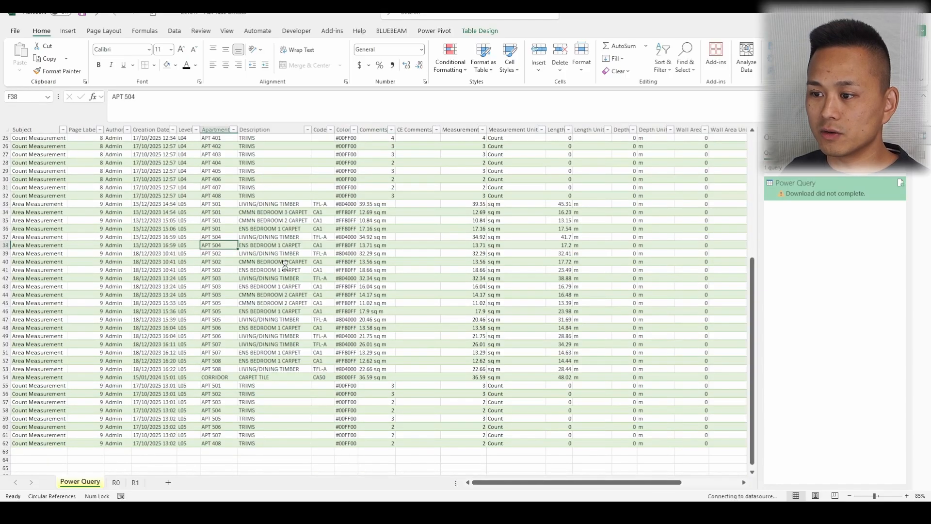
- Refresh the Power Query table once more and check its updated markup rows
click(223, 286)
drag(224, 270, 233, 286)
click(234, 238)
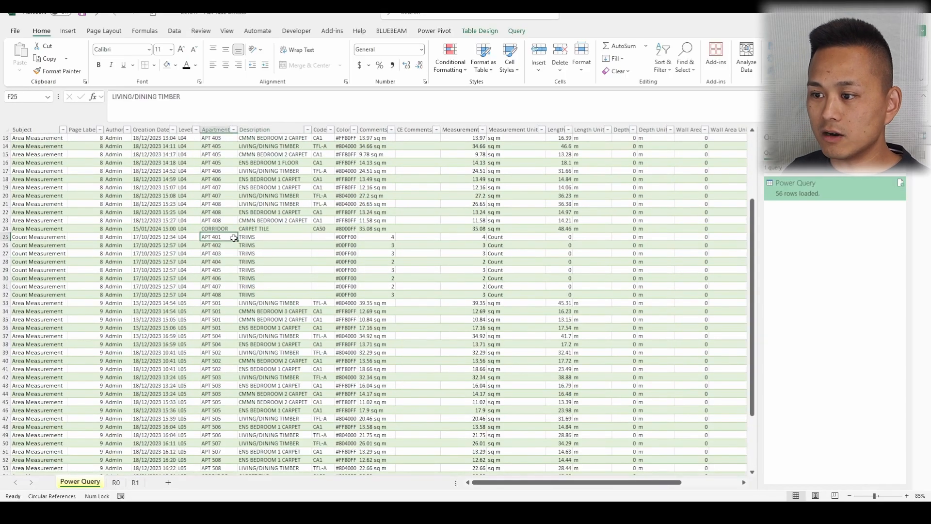
right_click(234, 238)
click(286, 266)
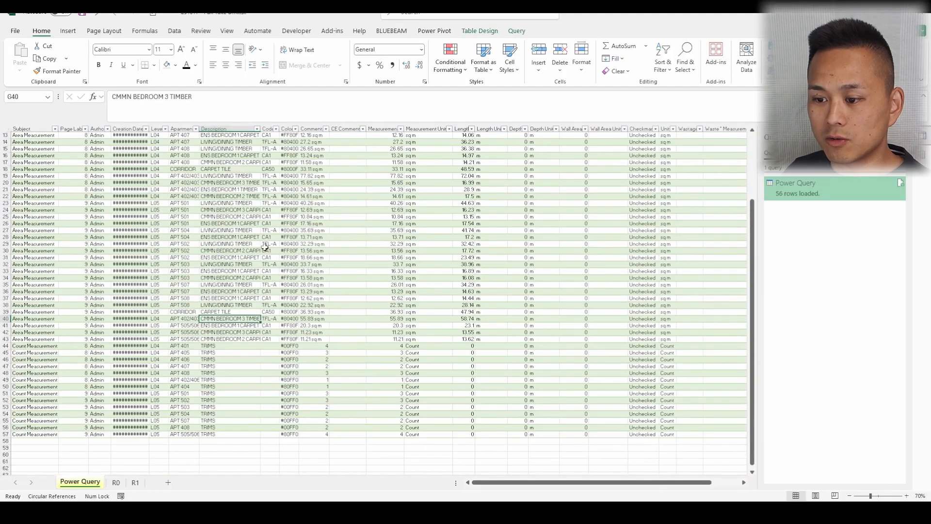
scroll(265, 248, up, 4)
scroll(266, 248, down, 3)
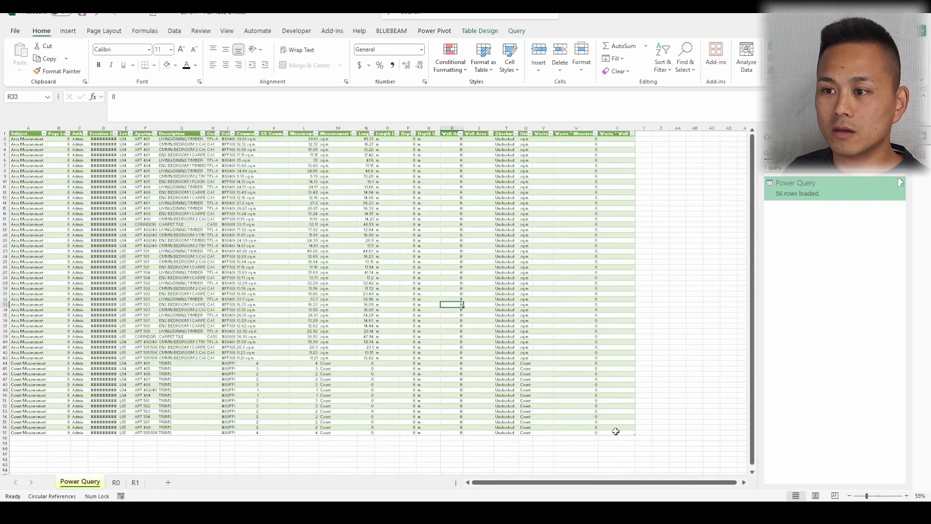
- Copy the whole Power Query table with headers and paste it as values over the R1 table from cell A1
drag(616, 432, 19, 133)
key(ctrl+c)
click(137, 483)
click(329, 310)
scroll(264, 241, left, 8)
click(22, 138)
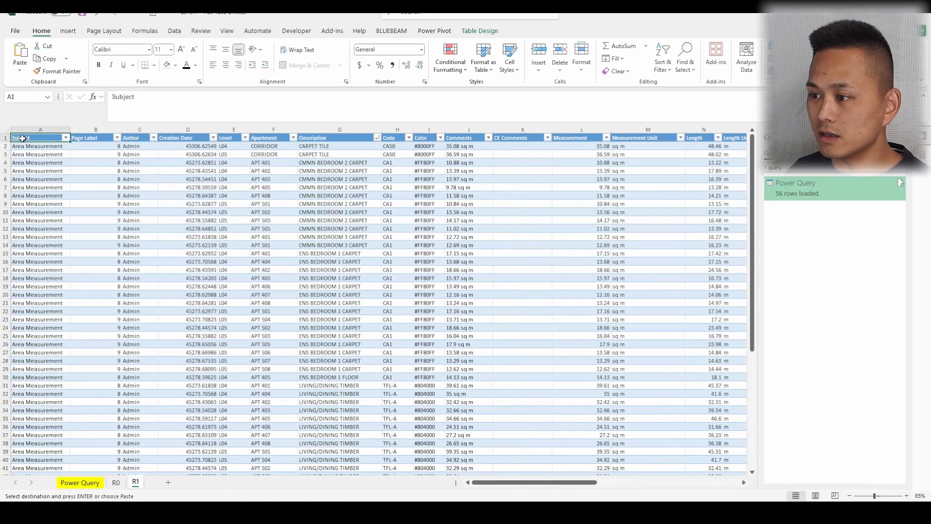
right_click(22, 139)
click(29, 216)
scroll(67, 334, down, 9)
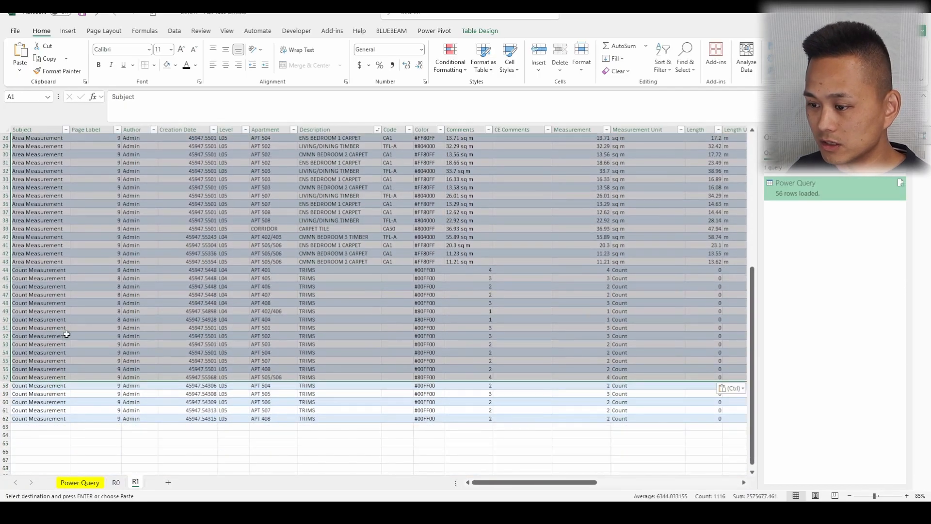
- Select the leftover rows 58 to 62 on the R1 sheet, then undo the paste
drag(7, 384, 7, 419)
key(ctrl+z)
key(ctrl+z)
key(ctrl+z)
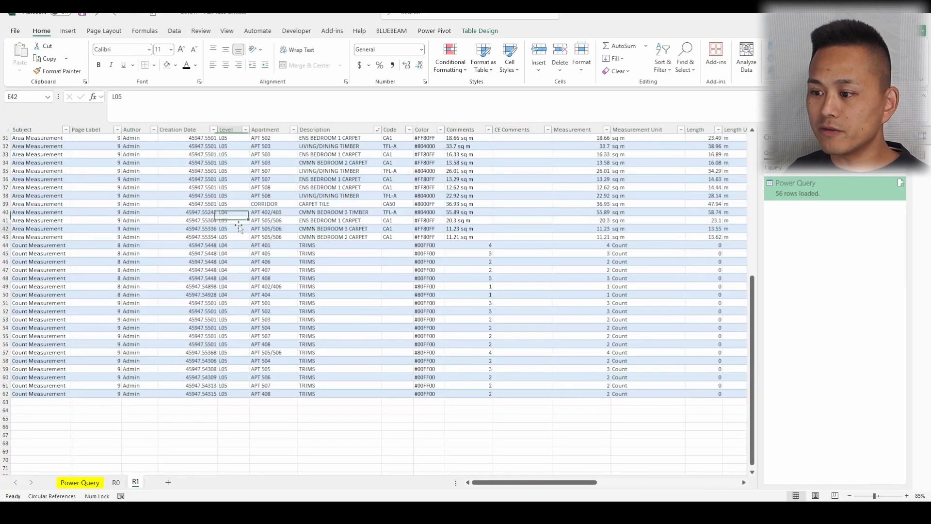
scroll(257, 217, down, 11)
scroll(282, 221, up, 10)
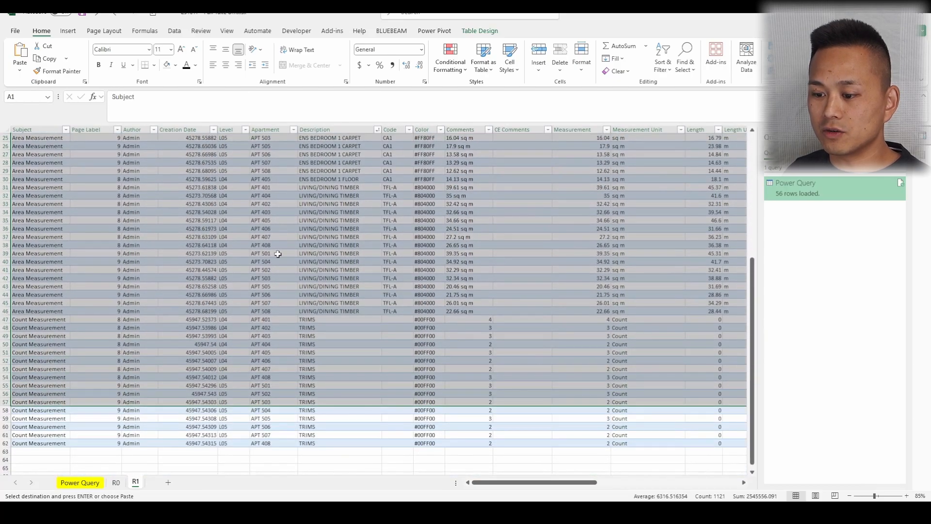
scroll(250, 208, up, 1)
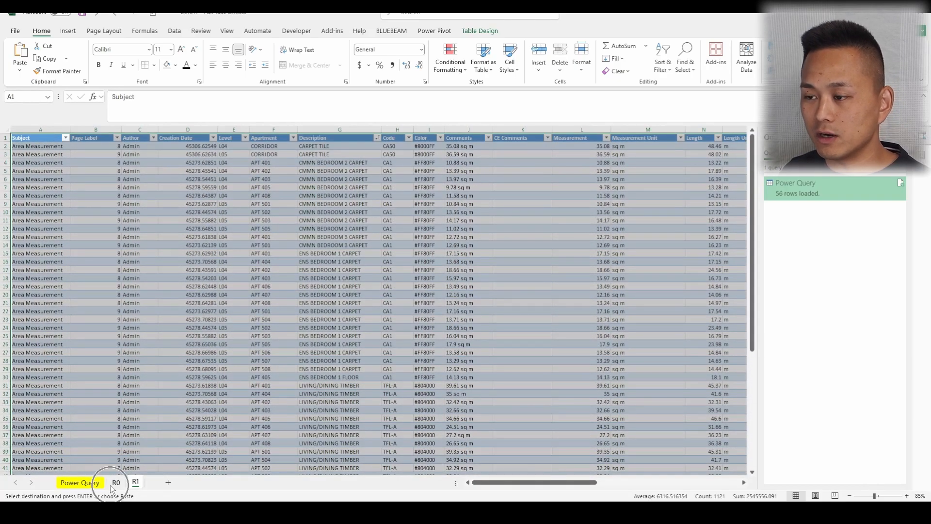
click(80, 482)
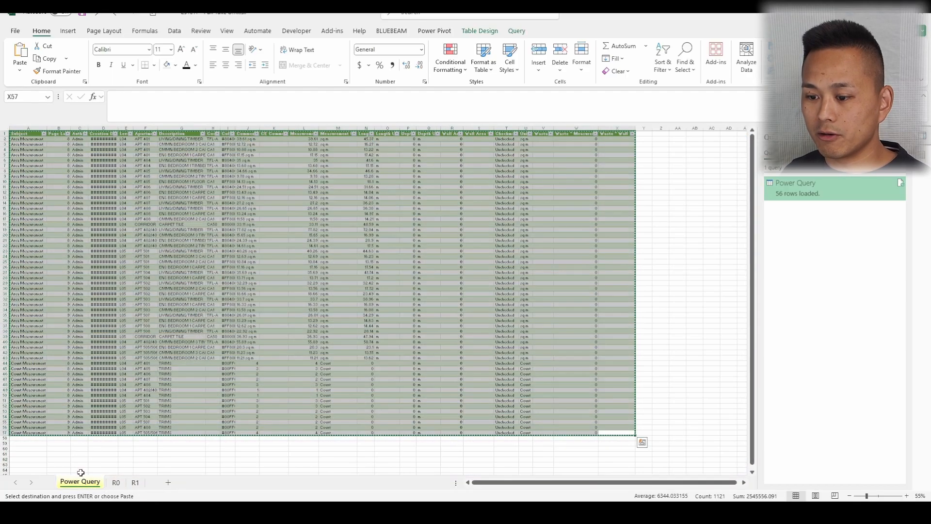
click(247, 240)
click(130, 482)
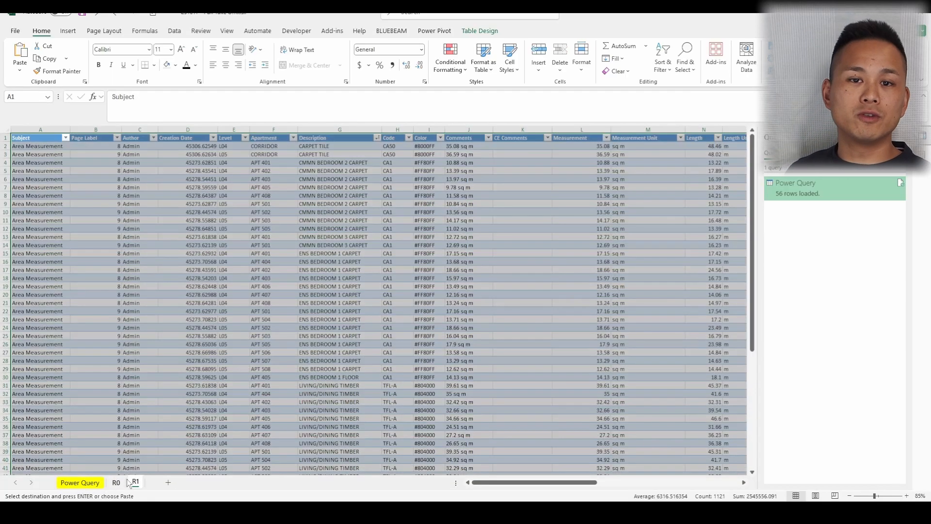
click(300, 380)
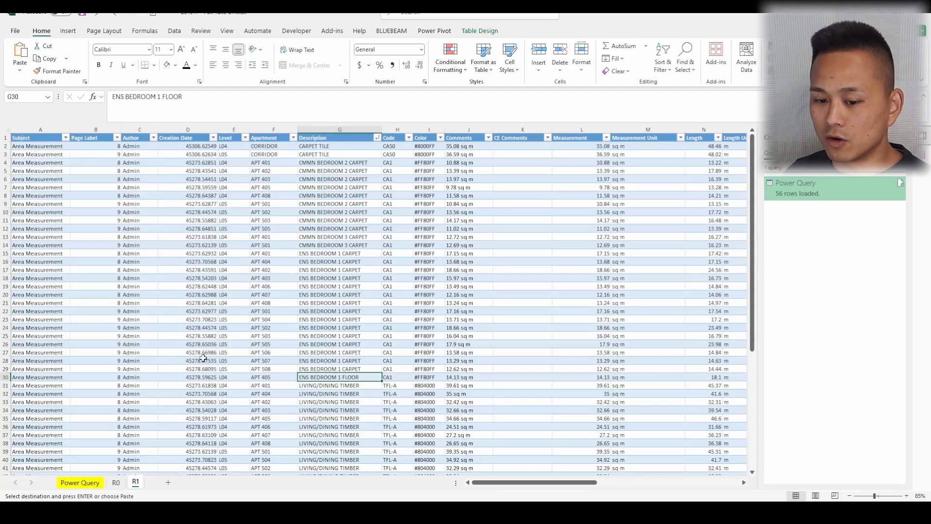
click(117, 482)
- Copy the entire Power Query table including headers and paste it as values into the R1 sheet at cell A1
click(80, 482)
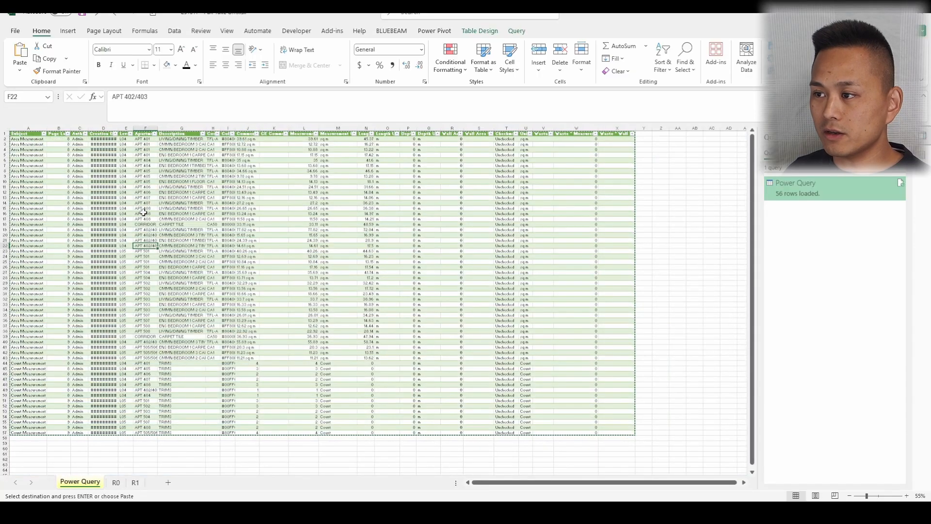
key(ctrl+a)
key(ctrl+q)
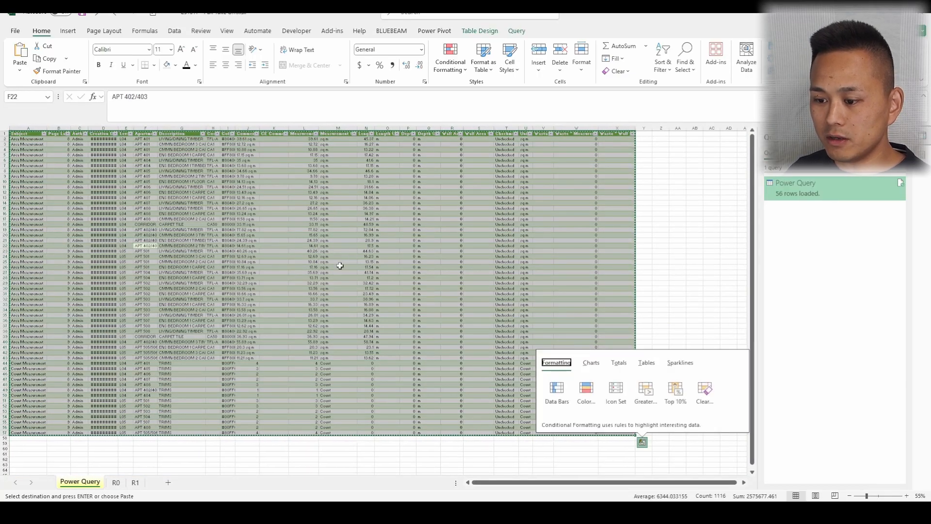
scroll(141, 469, up, 2)
click(39, 136)
right_click(41, 140)
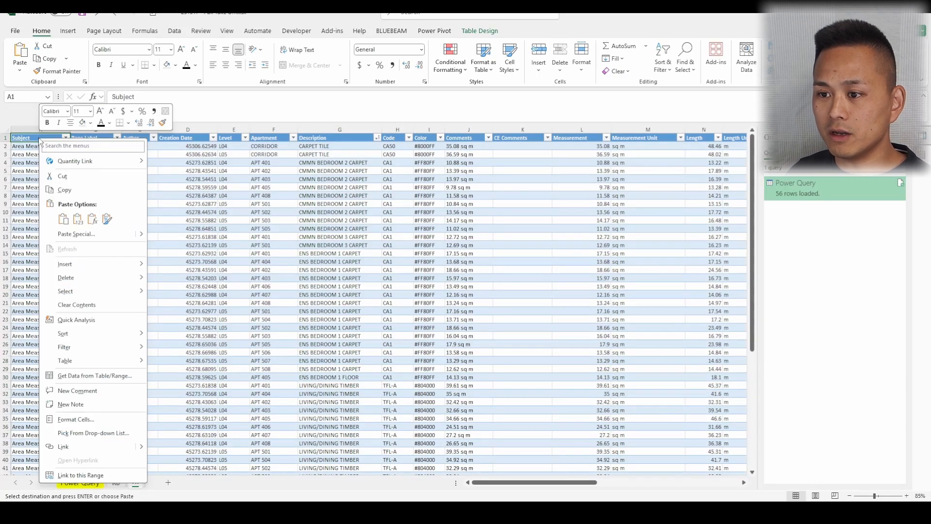
click(78, 220)
scroll(112, 212, down, 3)
click(222, 321)
click(63, 403)
scroll(113, 344, up, 3)
click(112, 343)
key(ctrl+z)
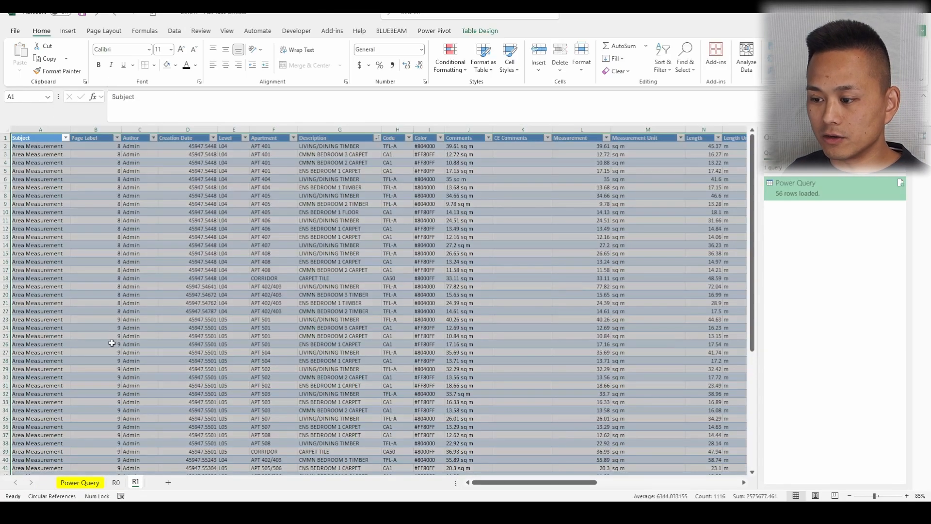
- Delete the leftover old rows 58 to 62 beneath the pasted data in the R1 table
scroll(201, 369, down, 8)
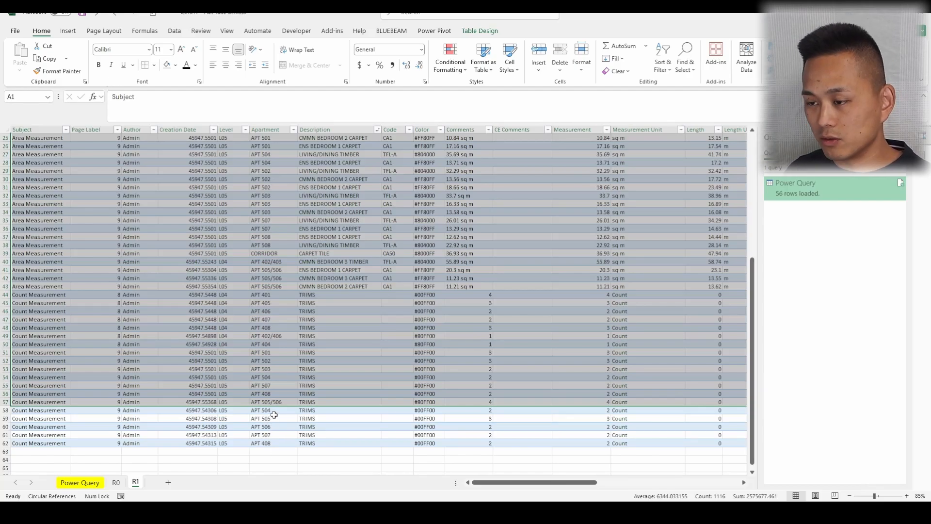
scroll(284, 344, up, 3)
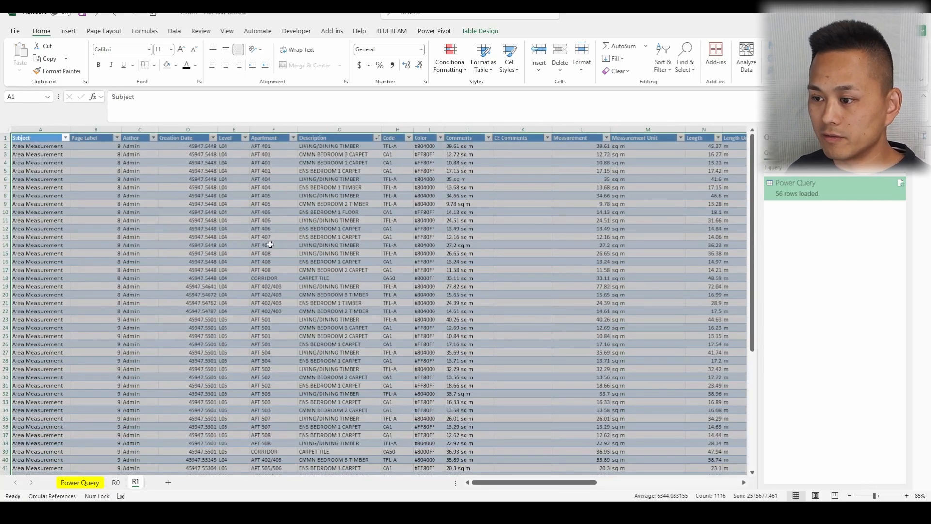
scroll(271, 330, down, 7)
drag(269, 312, 271, 342)
key(shift+space)
key(ctrl+minus)
click(350, 262)
scroll(480, 168, up, 1)
scroll(480, 168, up, 12)
scroll(471, 175, down, 2)
- Refresh the existing pivot table beside the R1 data table
scroll(410, 216, right, 5)
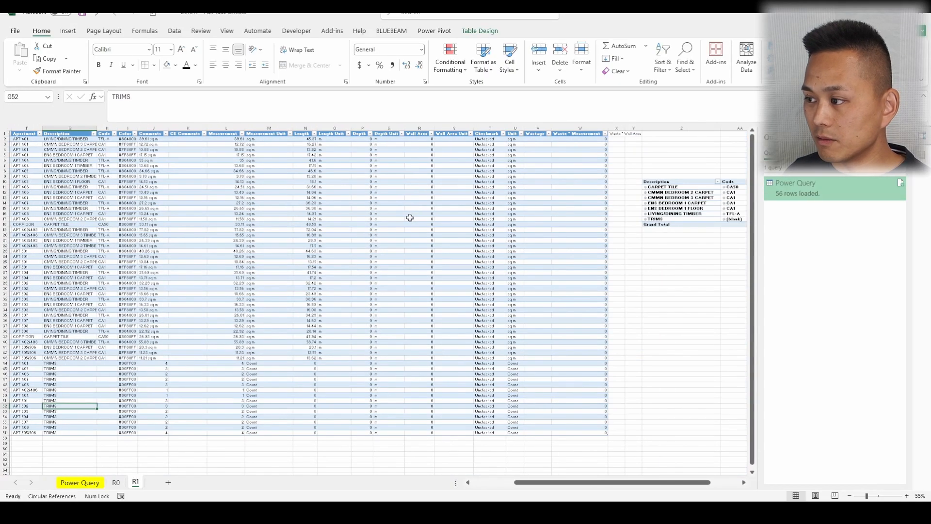
click(557, 204)
right_click(441, 203)
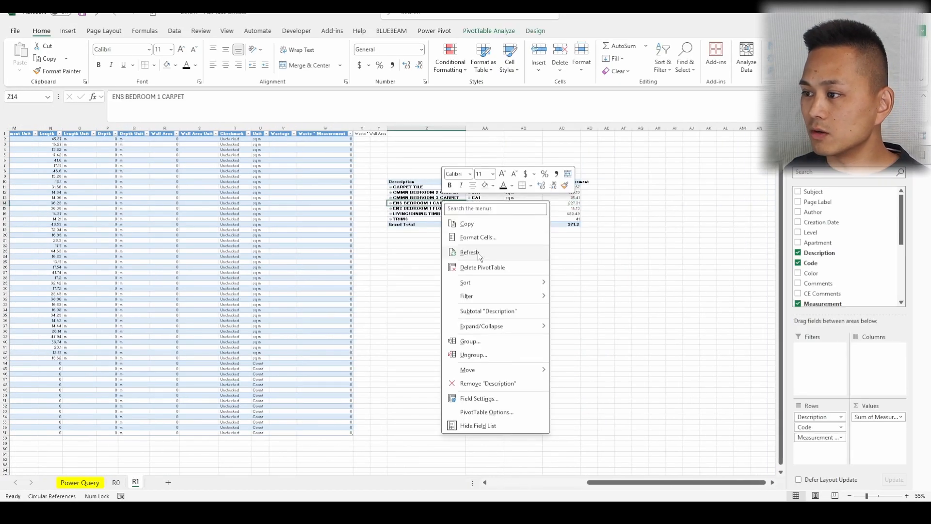
click(479, 252)
click(478, 252)
click(426, 197)
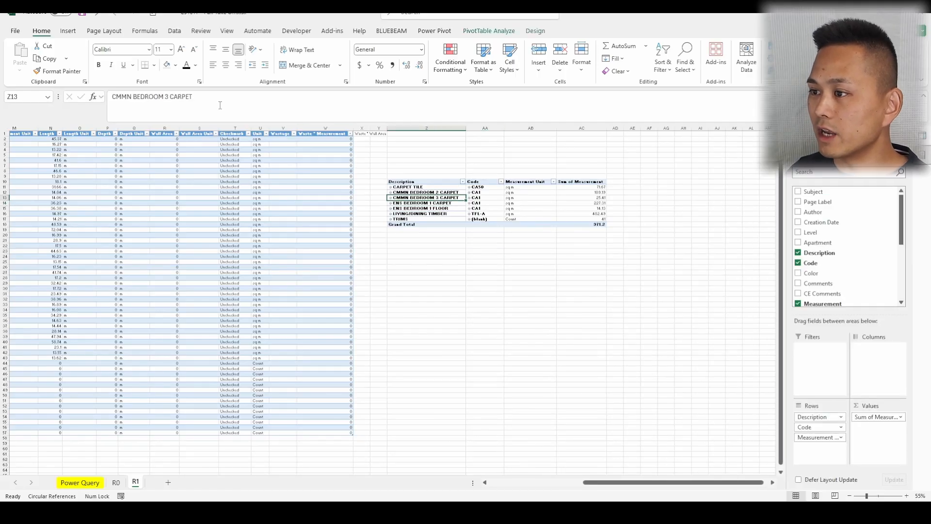
- Delete the old R1 pivot table and insert a new one from Table24 on the existing worksheet at cell Z7
drag(430, 128, 568, 141)
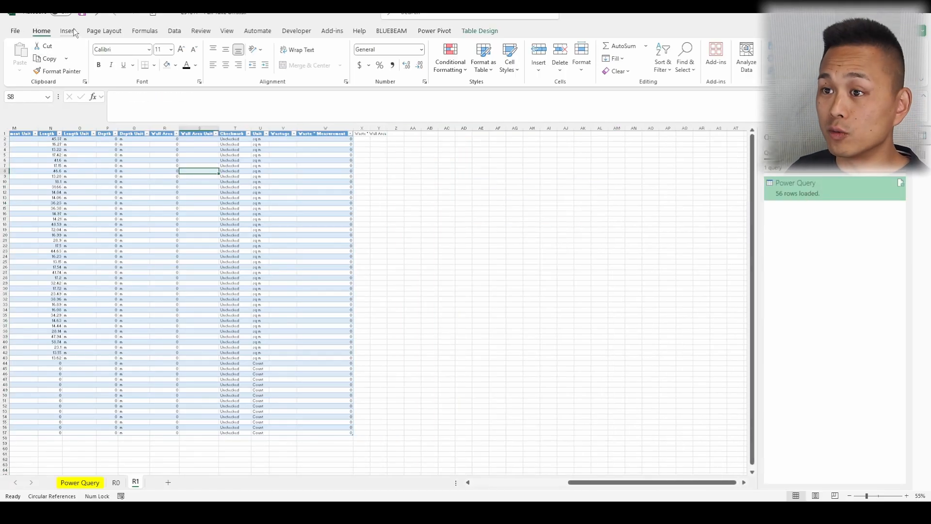
click(67, 31)
click(30, 68)
click(36, 83)
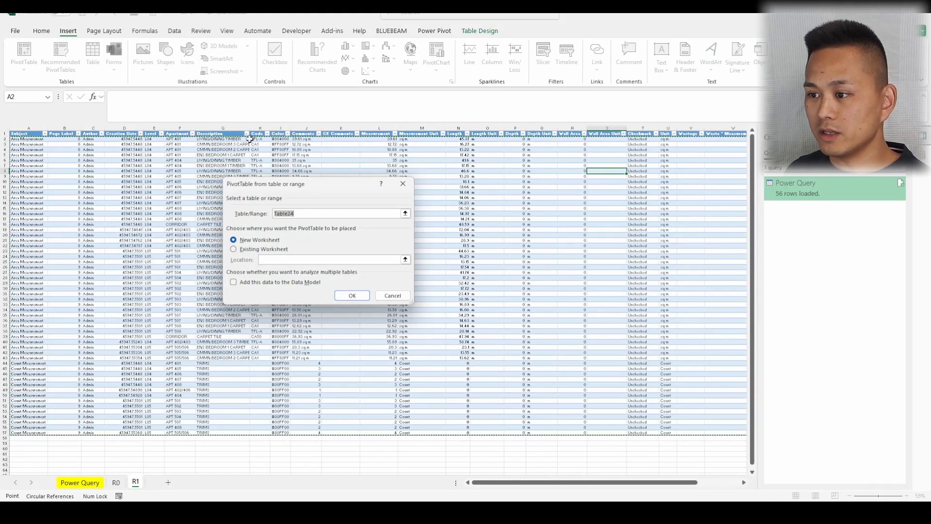
click(258, 250)
click(623, 198)
click(664, 164)
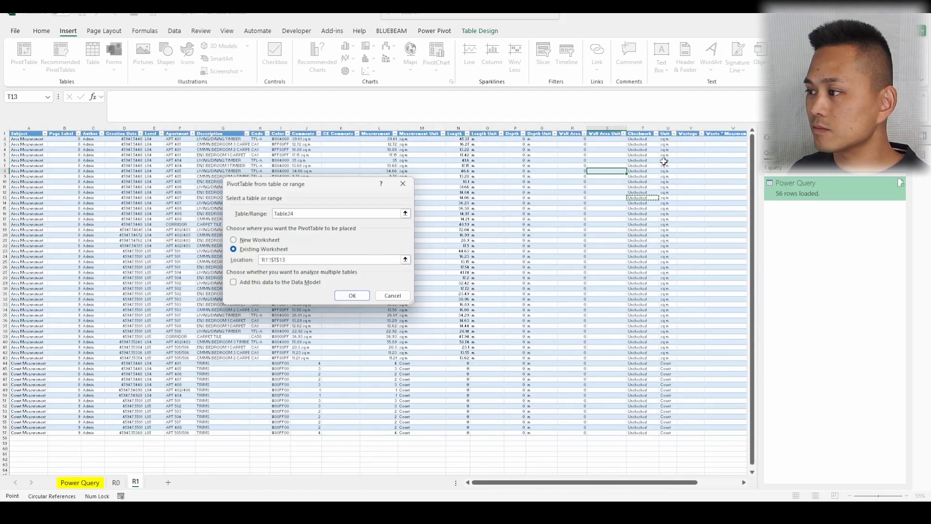
scroll(665, 165, right, 2)
click(665, 165)
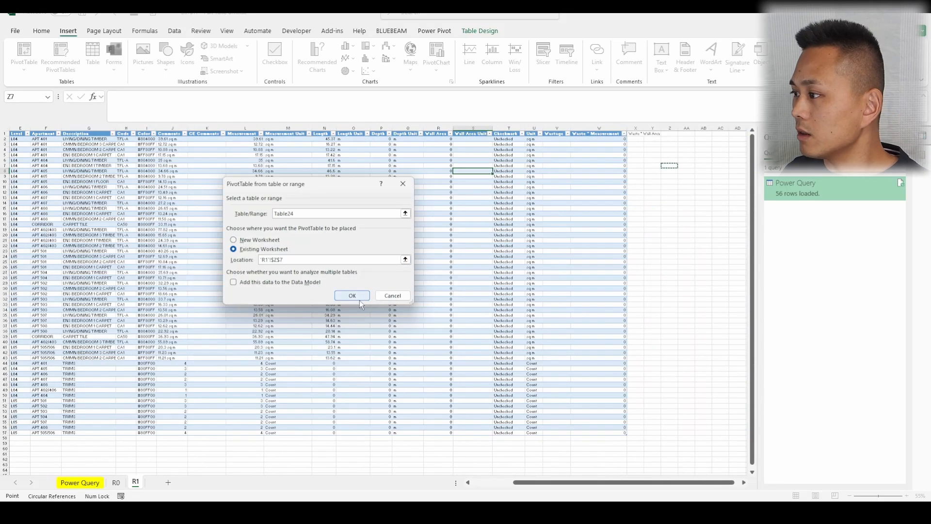
click(352, 296)
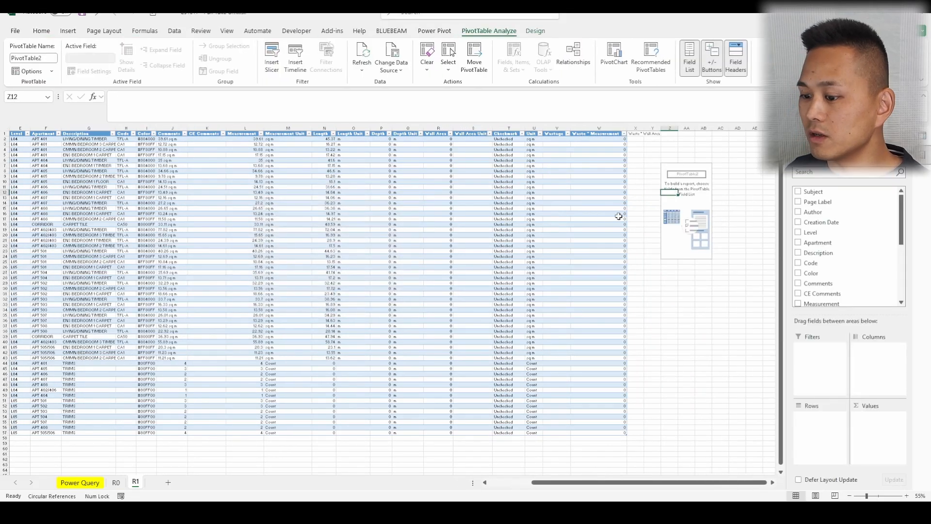
- Build the new pivot table with Description, Code and Unit as rows and the sum of Measurement as values
click(799, 254)
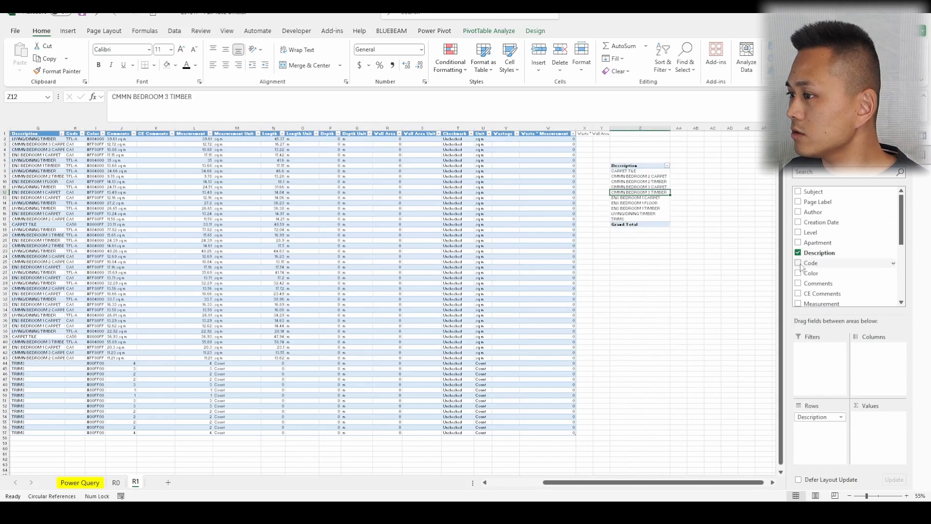
click(799, 263)
scroll(692, 264, up, 2)
scroll(835, 253, down, 4)
click(798, 279)
scroll(820, 264, up, 2)
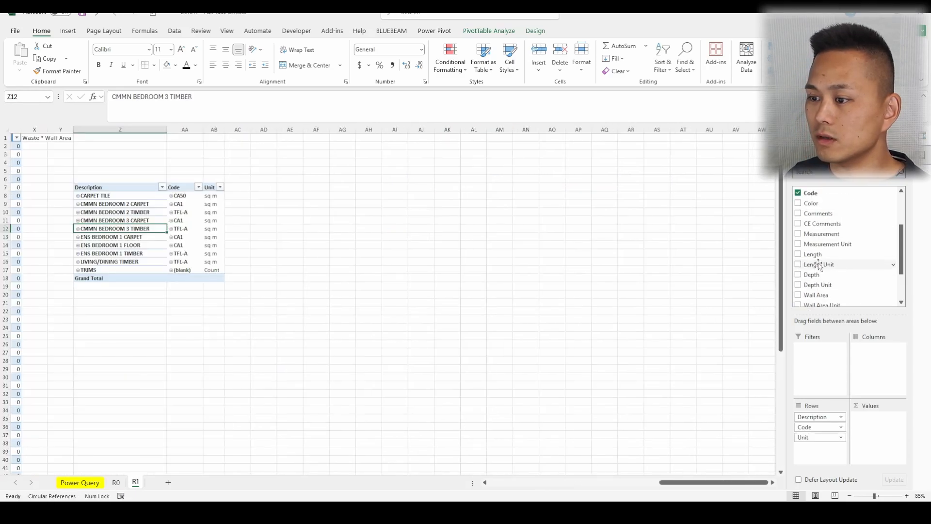
click(806, 234)
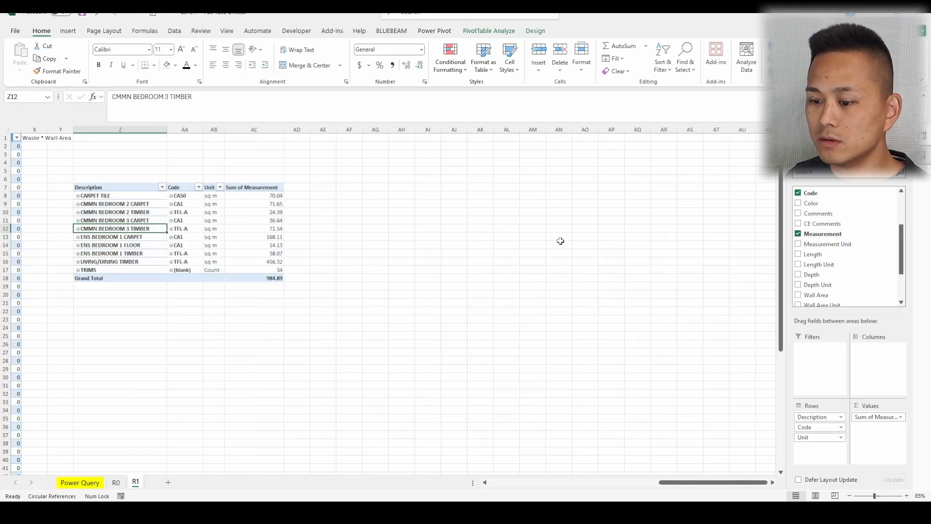
- Examine the R1 pivot table's Sum of Measurement values from CARPET TILE to LIVING/DINING TIMBER
key(ctrl+Page_Up)
click(136, 482)
click(233, 261)
click(180, 196)
click(264, 196)
drag(265, 196, 266, 261)
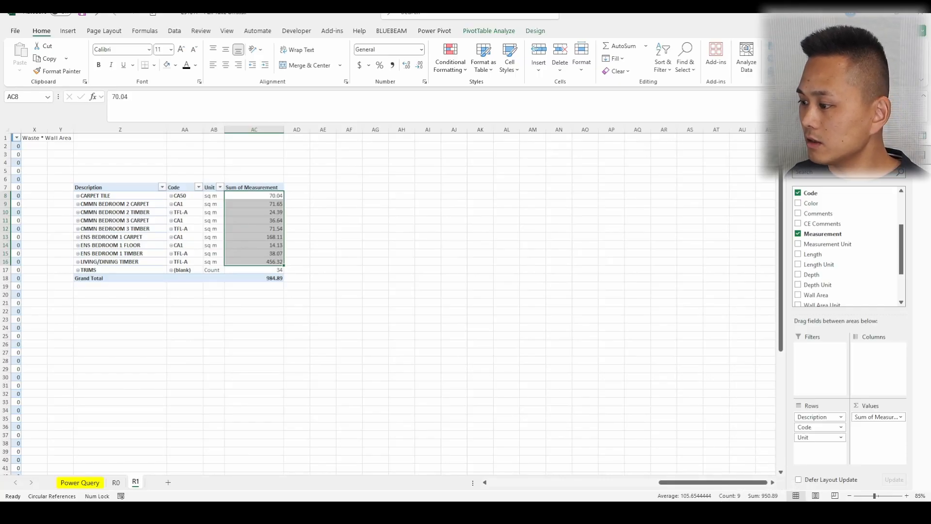
key(alt+Tab)
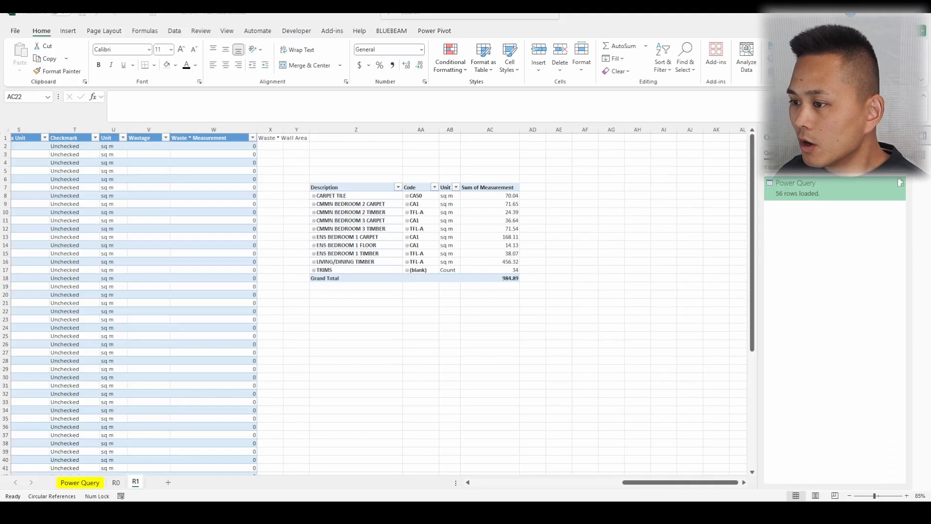
click(489, 205)
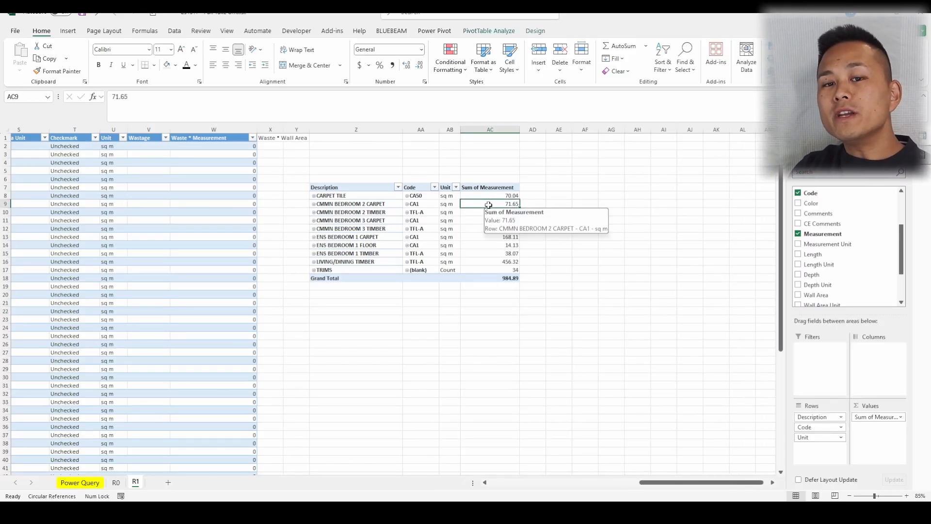
click(585, 360)
- Select the Wastage and Waste * Measurement columns of the R1 table for inspection
scroll(304, 271, left, 8)
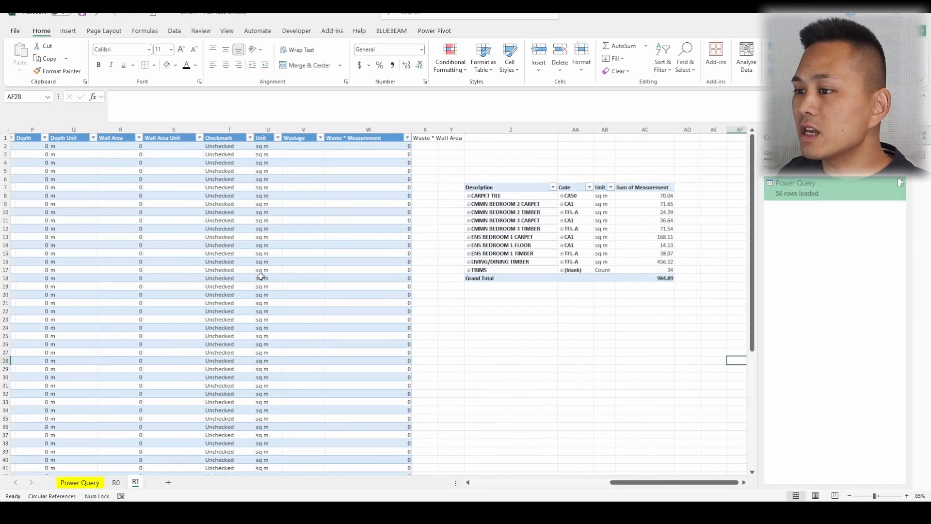
click(542, 216)
mouse_move(542, 129)
mouse_down()
mouse_move(586, 127)
mouse_move(539, 126)
mouse_up()
click(580, 163)
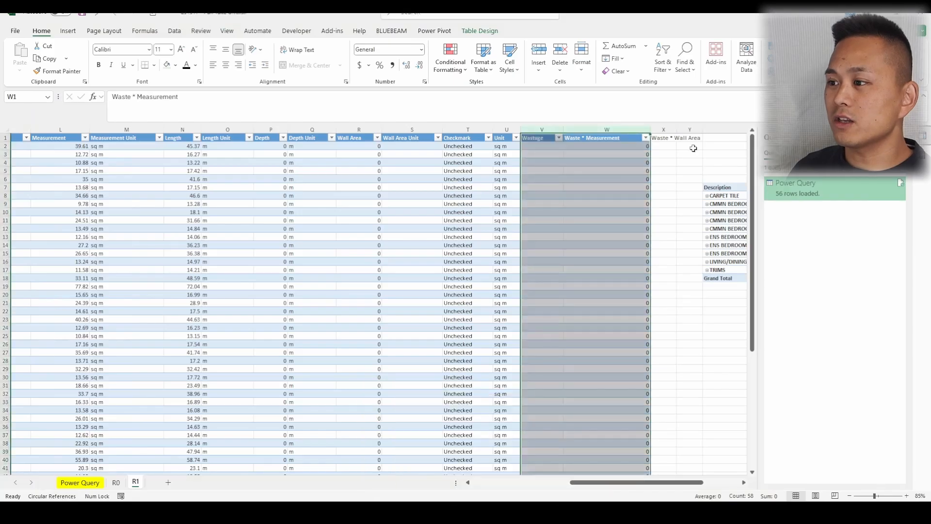
- Enter a wastage factor of 1.1 in the first two data rows of the Wastage column
text(Wastage)
key(Return)
text(1.1)
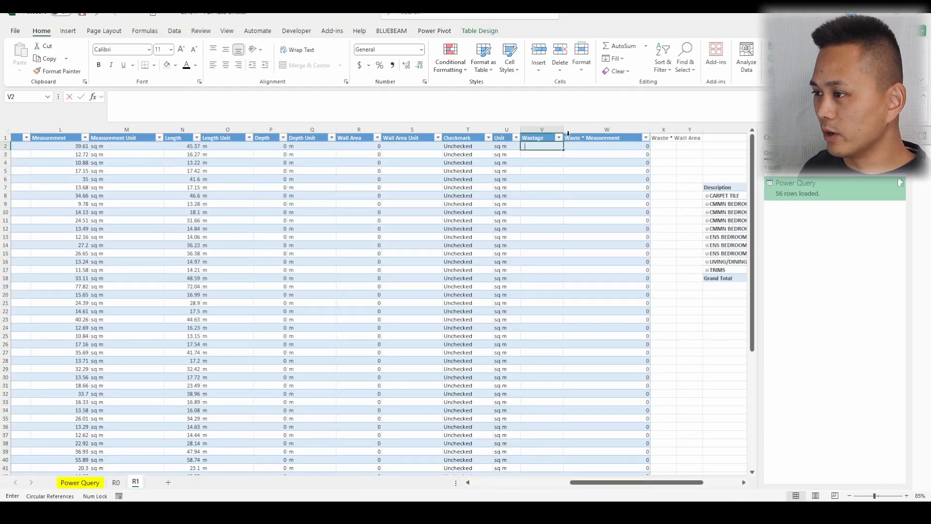
key(Return)
text(1.1)
key(Return)
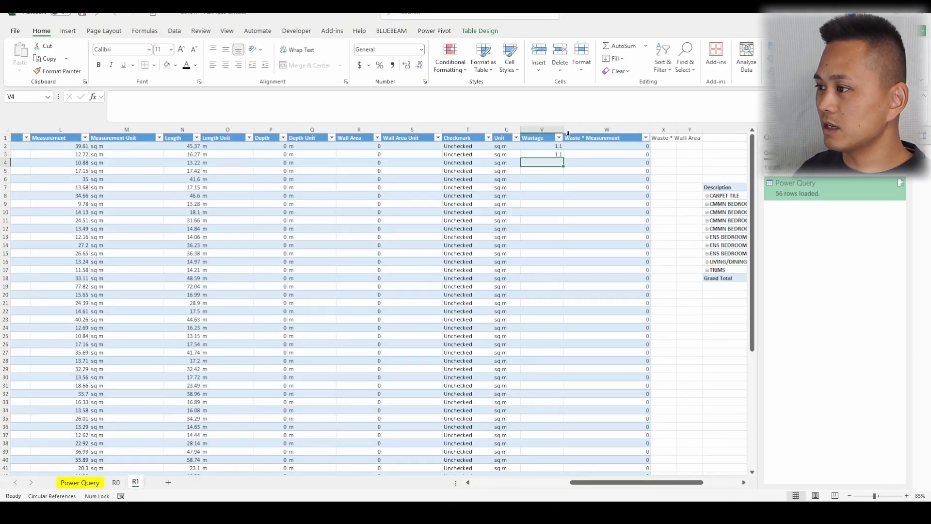
- Calculate Waste * Measurement in W2 with the formula =V2*L2, multiplying the row's Wastage by its Measurement
click(614, 146)
text(=)
key(Left)
text(*)
key(Left)
key(Left)
key(Left)
key(Left)
key(Left)
key(Left)
key(Left)
key(Left)
key(Left)
key(Left)
key(Left)
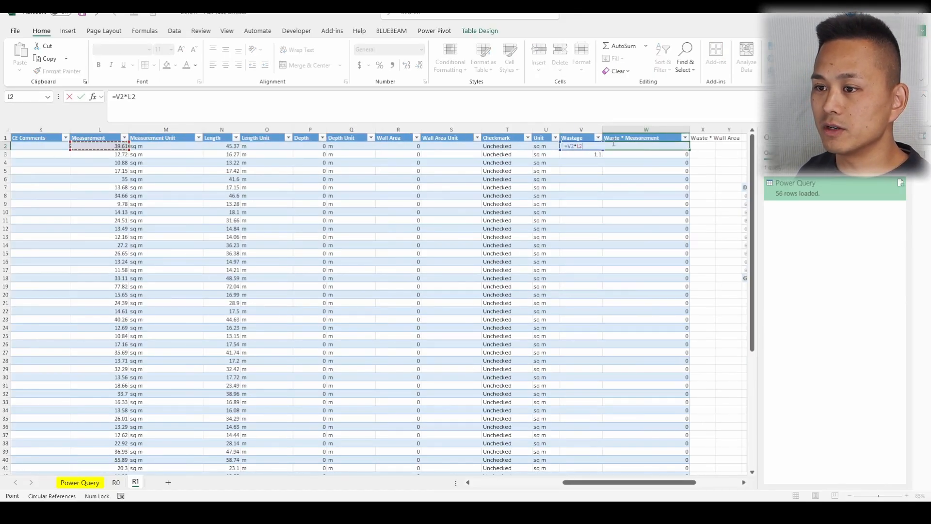
key(Return)
- Copy the 1.1 wastage factor down the remaining rows of the R1 table's Wastage column
click(592, 154)
key(ctrl+c)
drag(592, 154, 566, 461)
key(Return)
scroll(584, 349, up, 6)
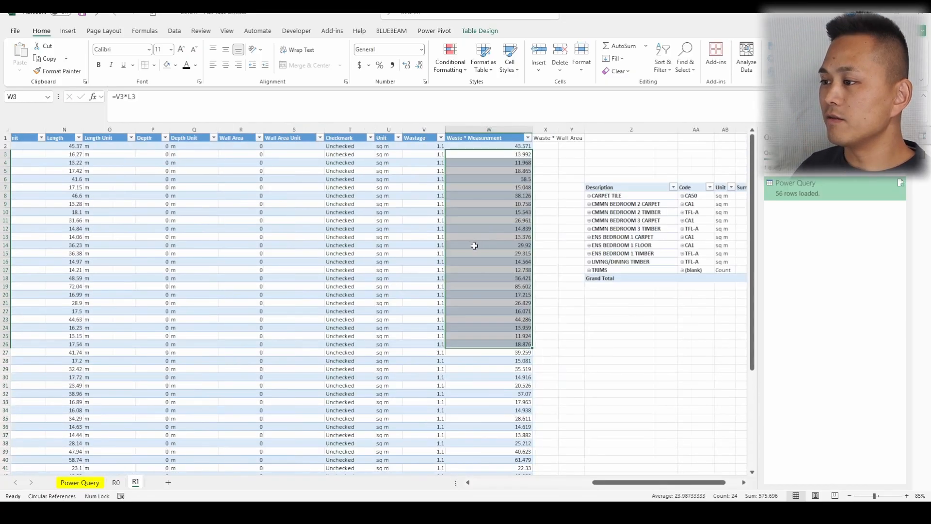
- Add Waste * Measurement to the R1 pivot table's values and refresh the pivot table
scroll(474, 245, right, 3)
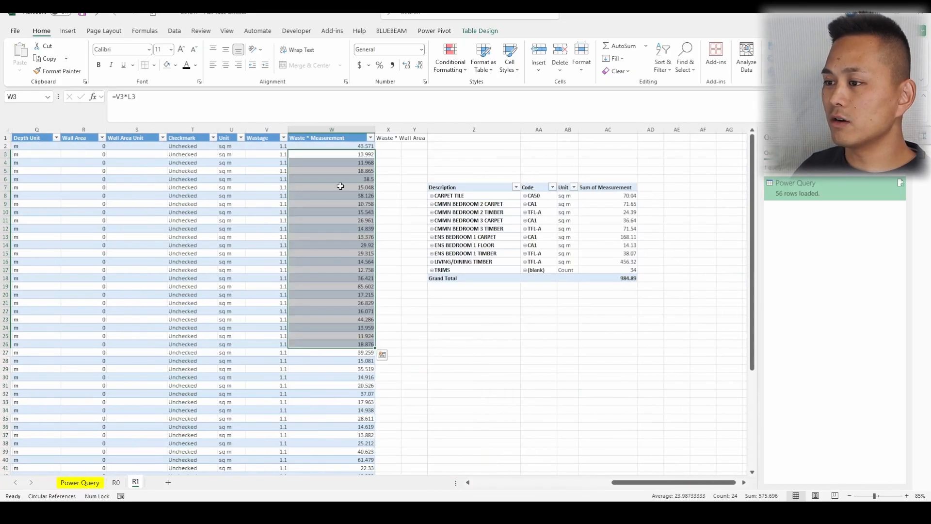
click(550, 222)
scroll(858, 264, down, 1)
scroll(820, 236, up, 1)
scroll(799, 226, down, 5)
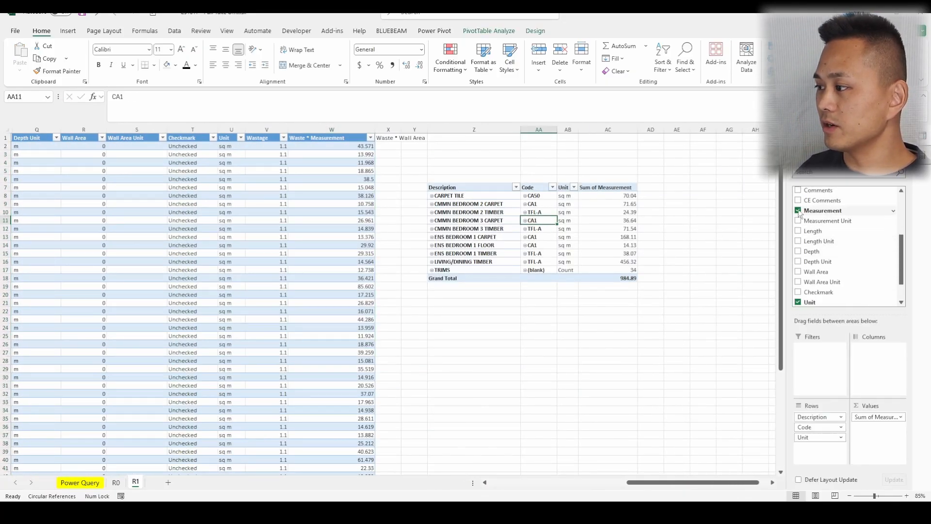
click(798, 290)
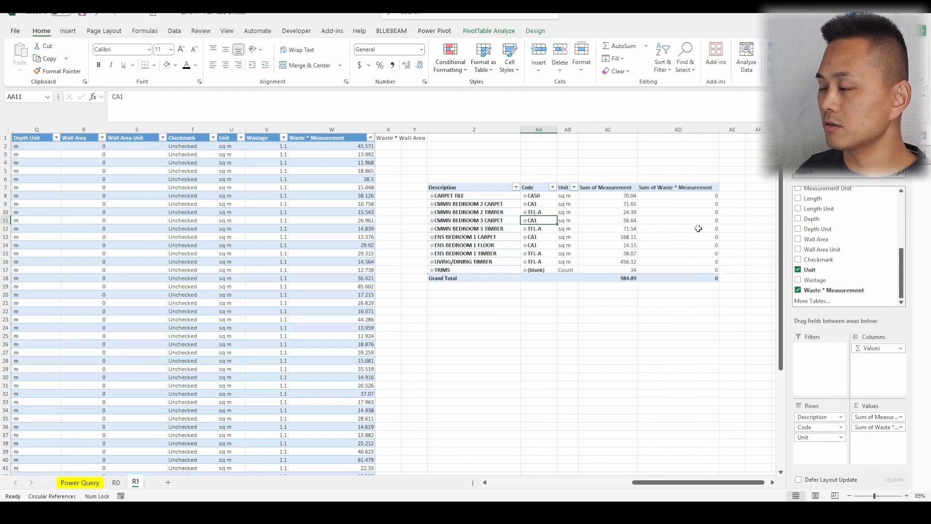
right_click(621, 220)
click(645, 280)
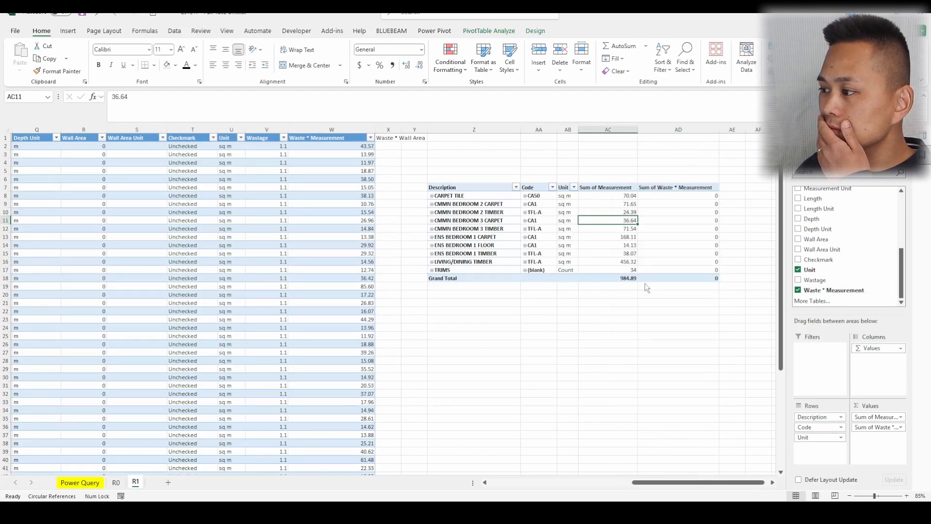
click(689, 154)
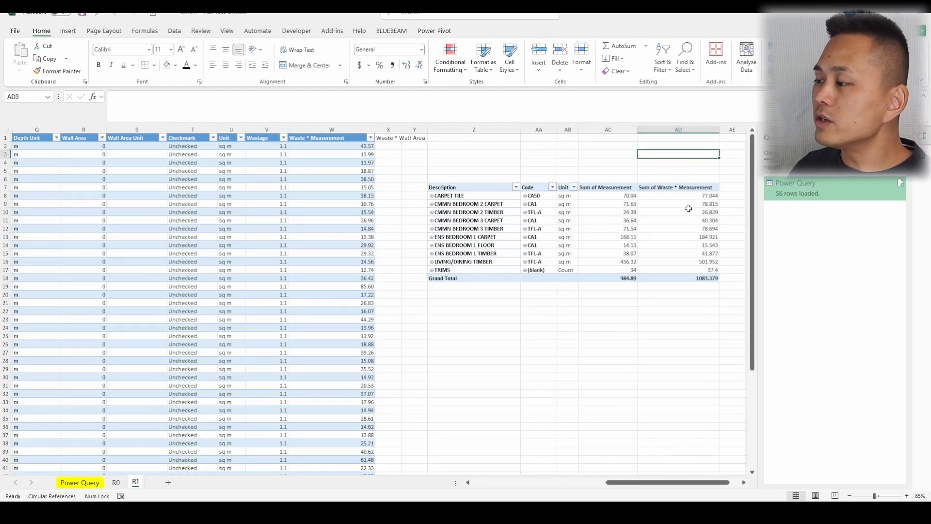
- Examine the R1 table's Wastage and Waste * Measurement columns alongside the imported markup columns up to Unit
click(316, 155)
drag(267, 130, 331, 131)
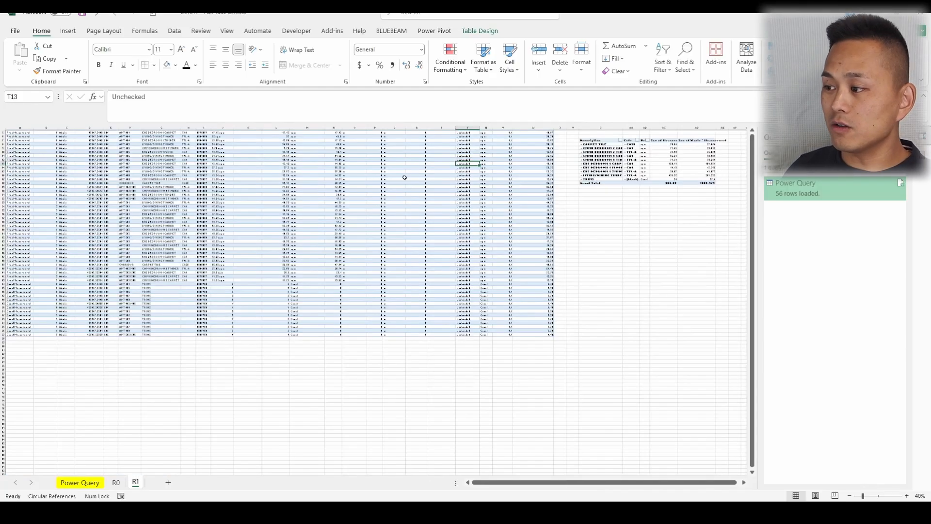
click(441, 157)
click(441, 187)
scroll(413, 198, up, 3)
drag(689, 140, 23, 393)
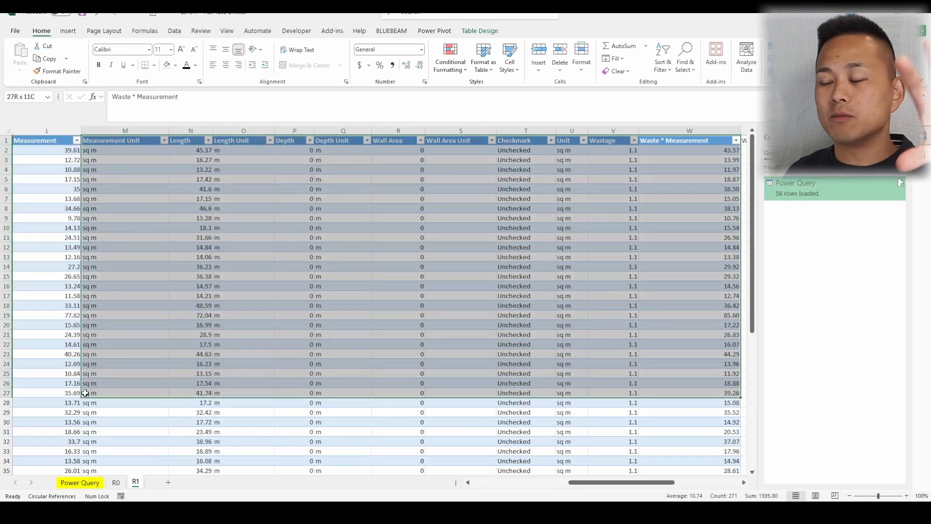
drag(572, 130, 44, 132)
scroll(342, 194, down, 3)
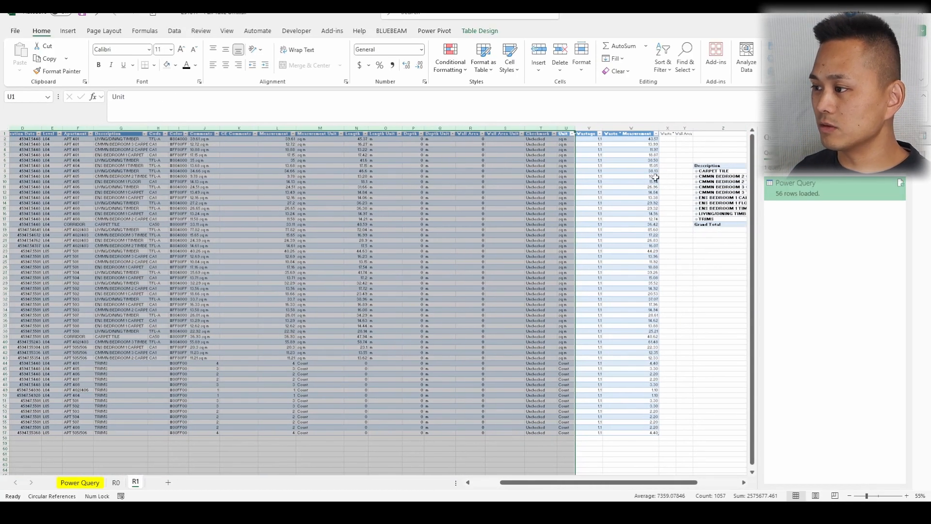
- Inspect individual Wastage and Waste * Measurement entries and select both columns for review
click(596, 142)
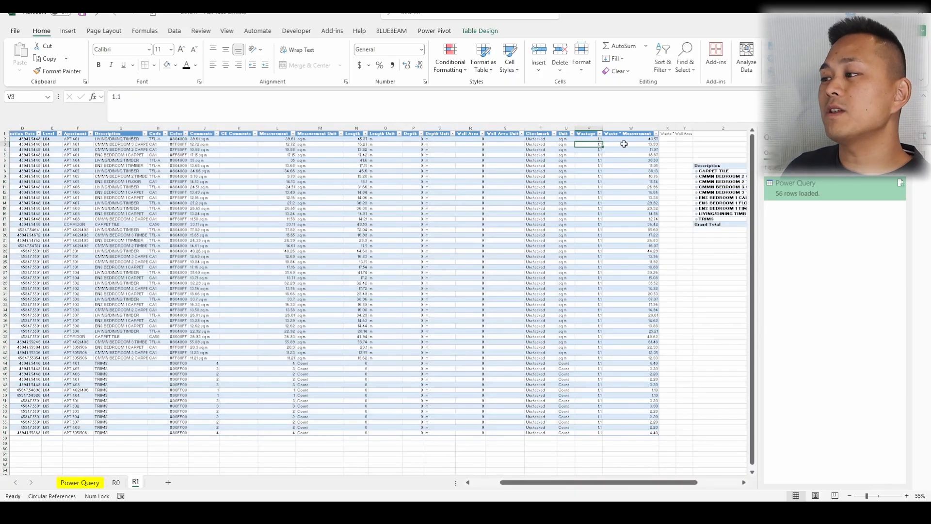
drag(623, 149, 571, 155)
drag(627, 192, 596, 198)
drag(630, 225, 609, 287)
click(504, 286)
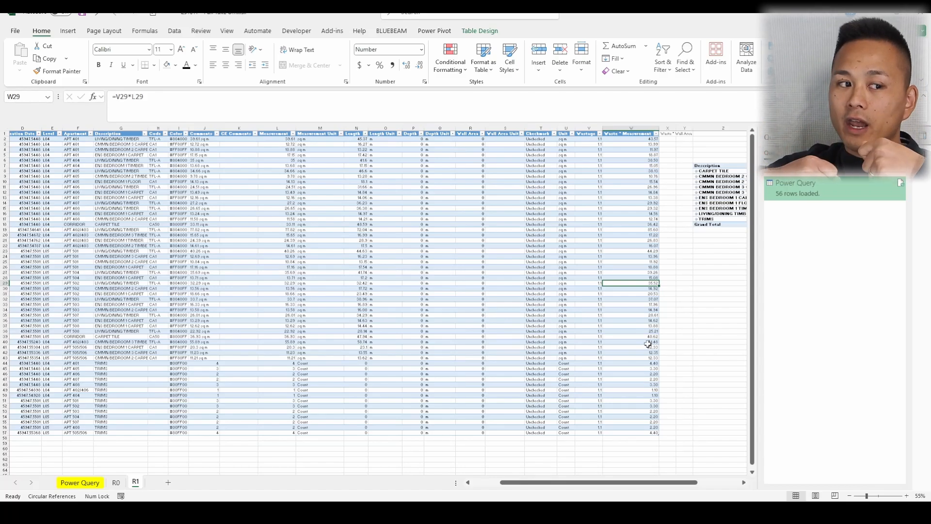
scroll(649, 344, up, 2)
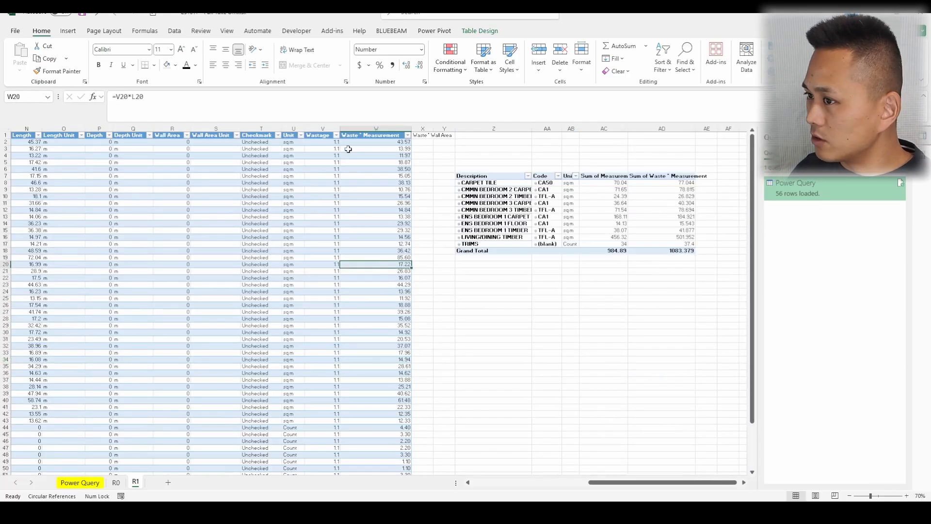
click(323, 130)
drag(323, 130, 377, 129)
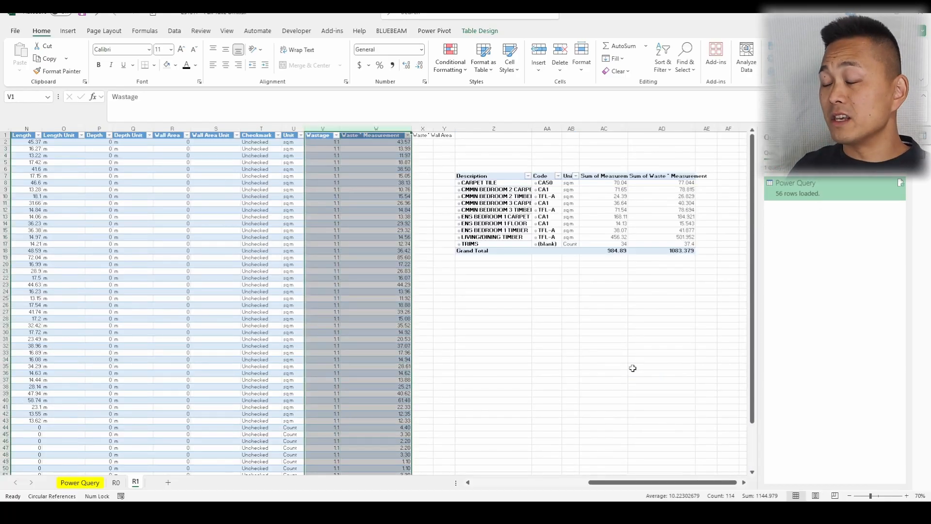
- Switch to Bluebeam Revu and set the wastage of the L04 - APT 401 - LIVING/DINING TIMBER markup to 1.15
key(alt+Tab)
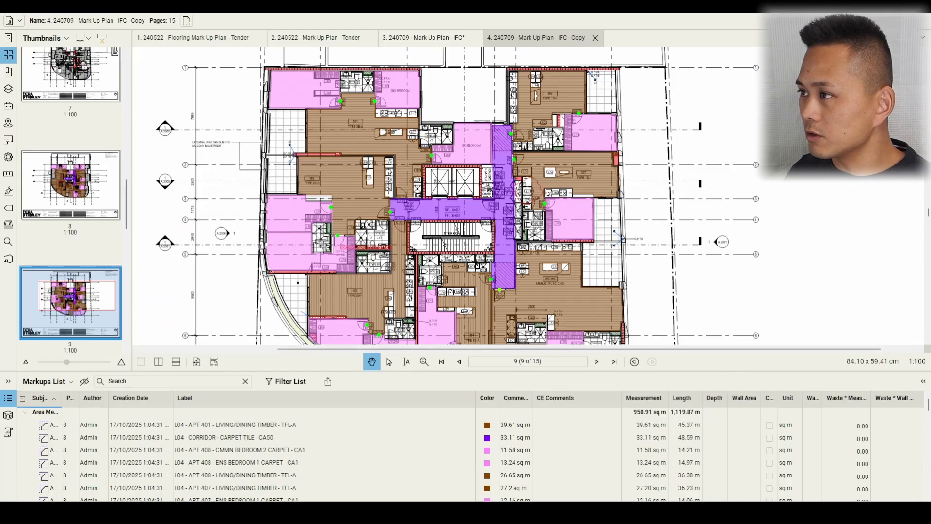
double_click(811, 426)
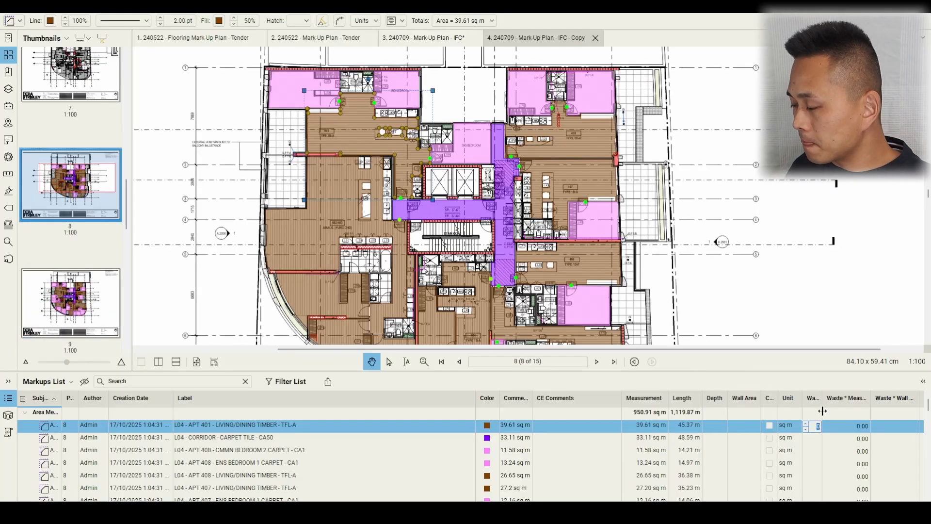
key(Return)
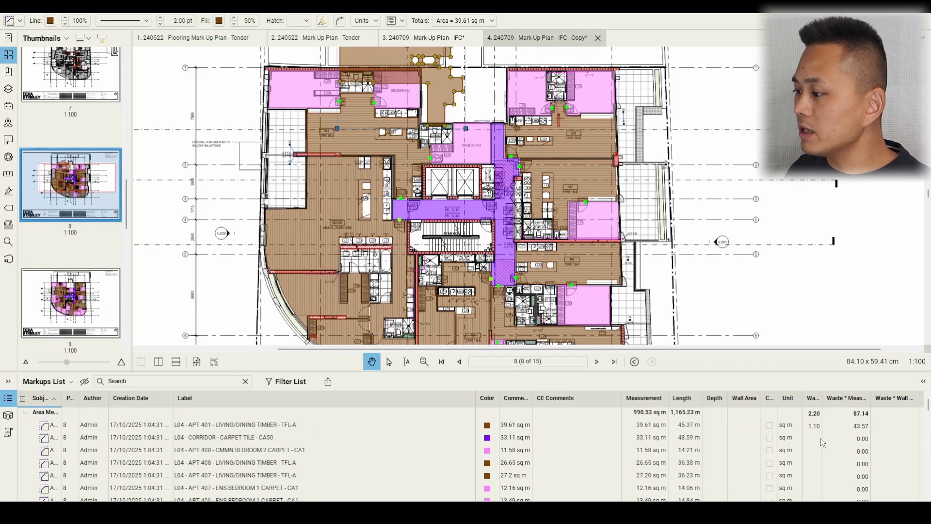
click(814, 431)
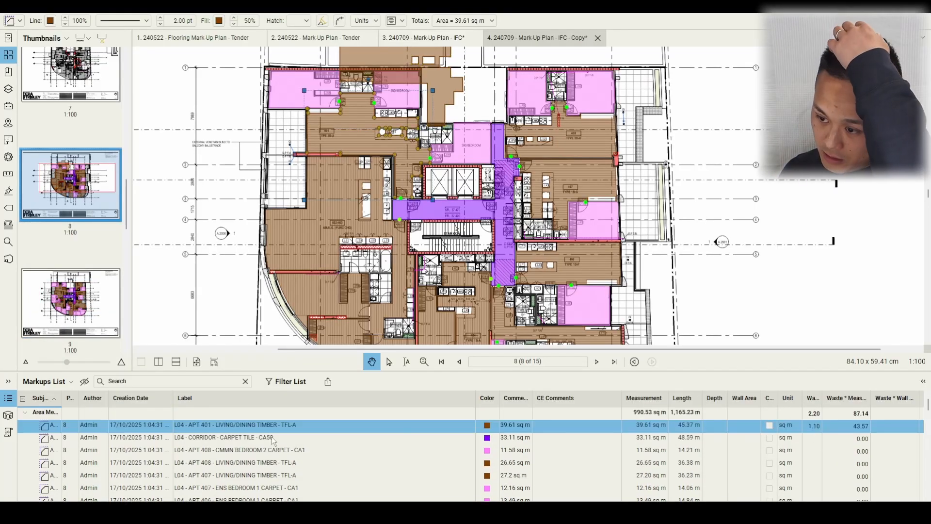
double_click(814, 425)
text(1.15)
key(Return)
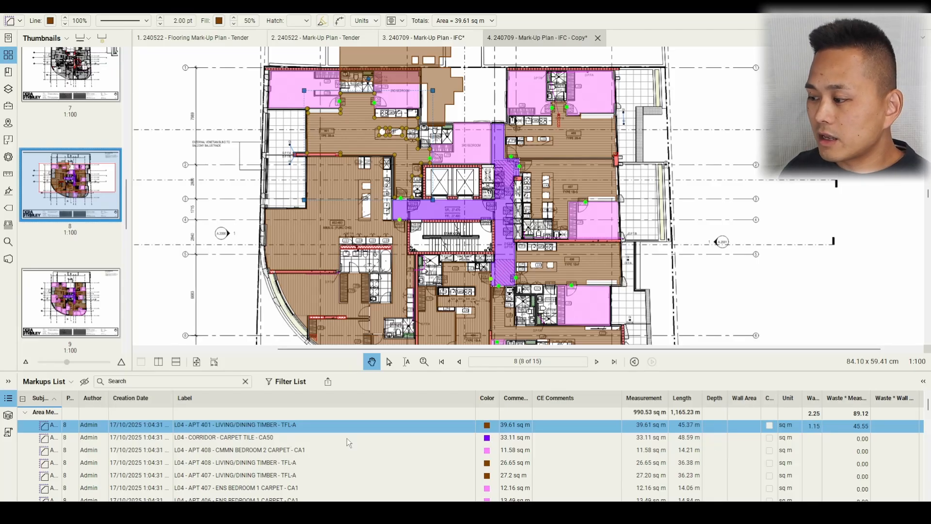
- Set the carpet markups' wastage to 1.10 and export the Markups List as a CSV summary, 42.csv
double_click(814, 439)
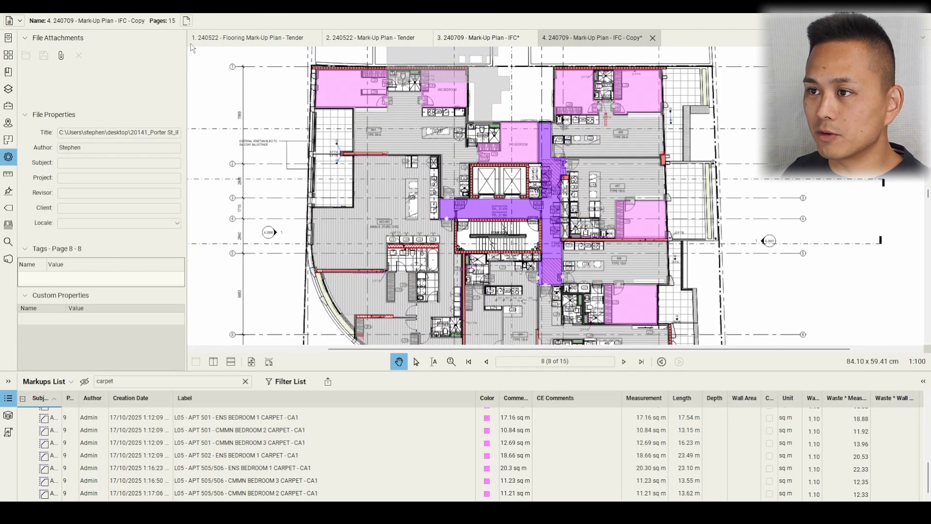
drag(186, 56, 169, 56)
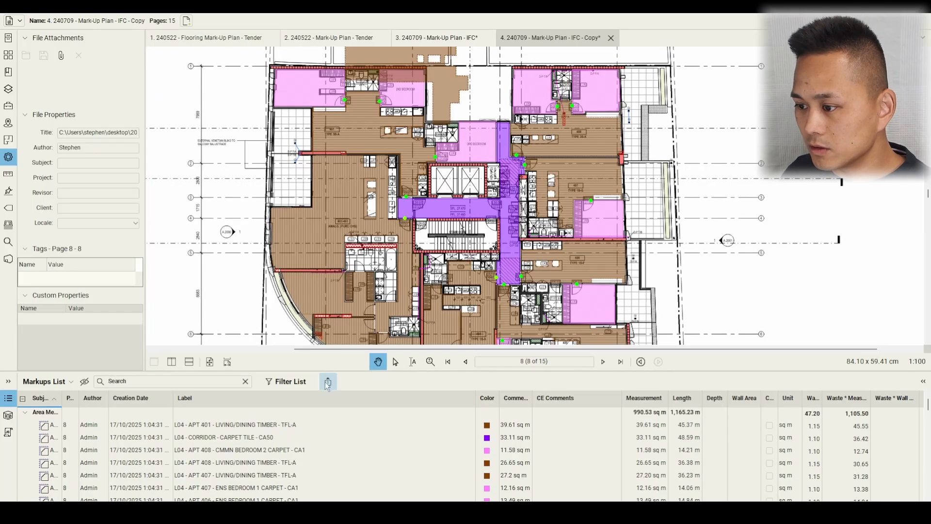
click(328, 381)
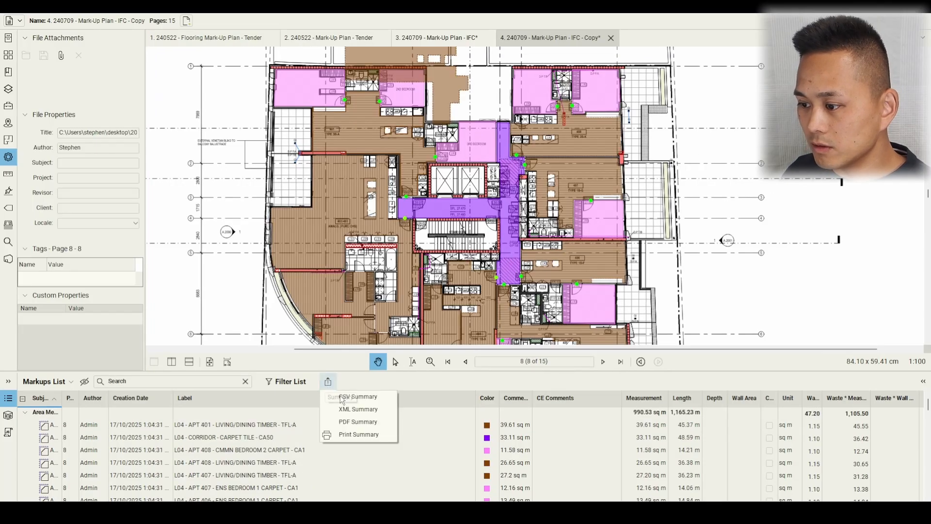
click(558, 443)
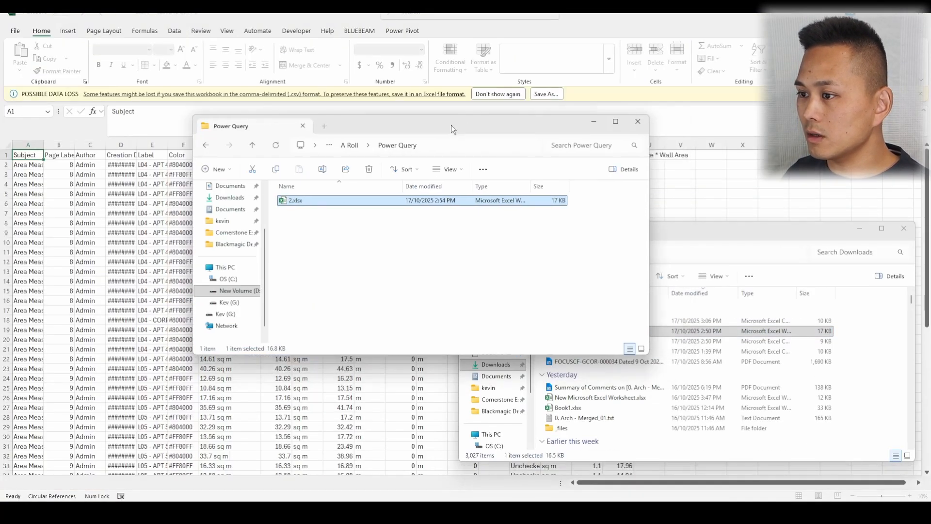
- Convert the exported markup data in 42.csv into a table with headers
key(ctrl+t)
click(311, 263)
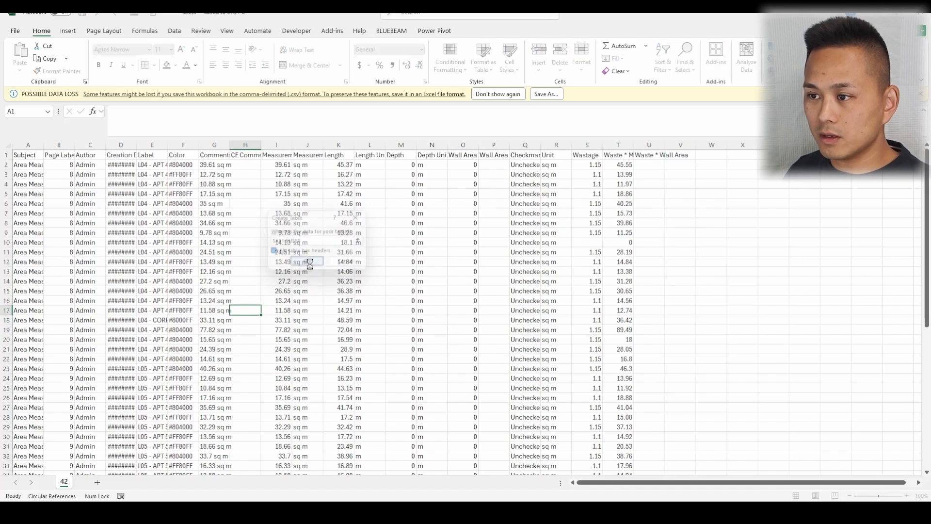
click(286, 245)
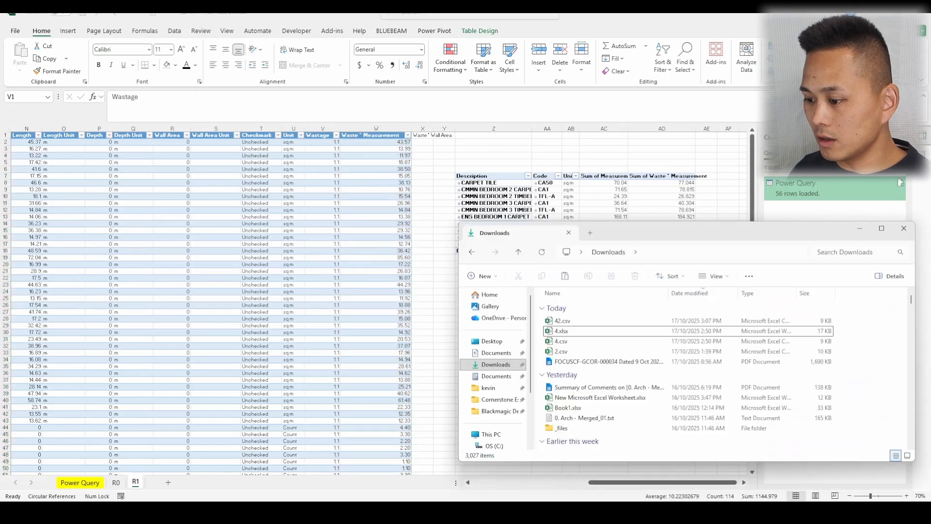
- In File Explorer, move the old 2.xlsx from the Power Query folder into the SS folder
click(597, 333)
click(146, 180)
key(alt+Left)
double_click(132, 198)
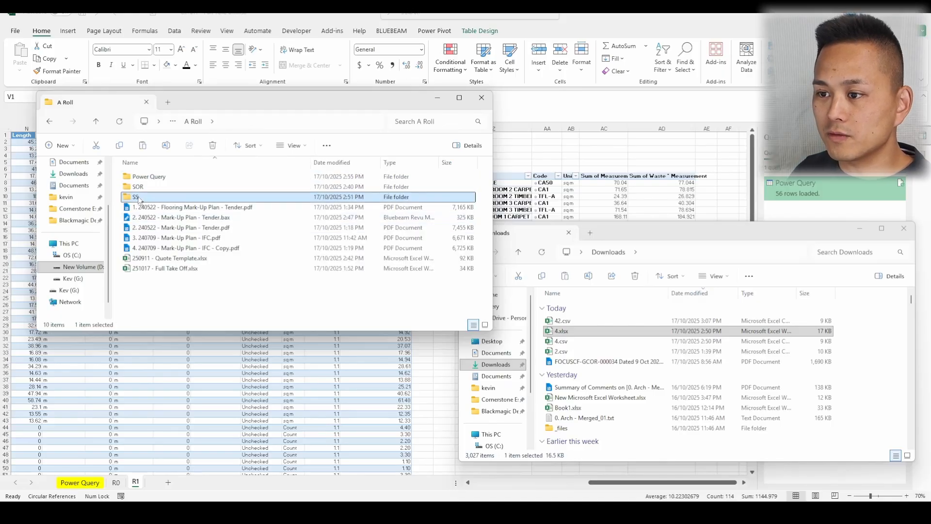
key(alt+Left)
- Locate 42.csv in Downloads, return to its open workbook and dismiss the data loss warning
click(558, 331)
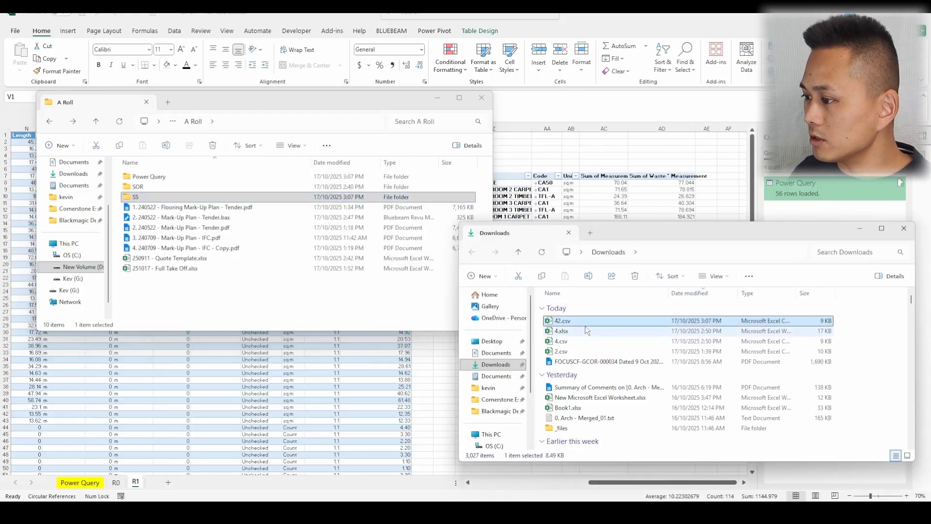
click(572, 321)
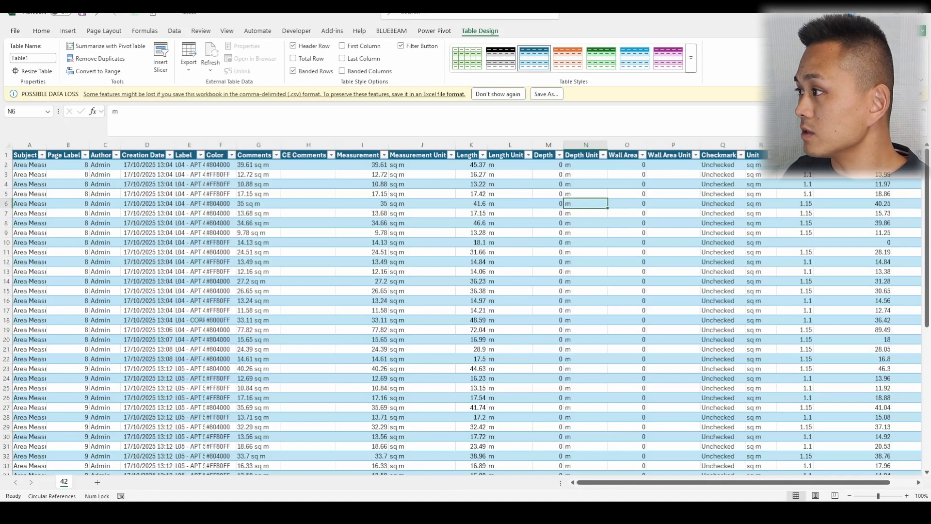
click(922, 91)
click(371, 227)
click(223, 218)
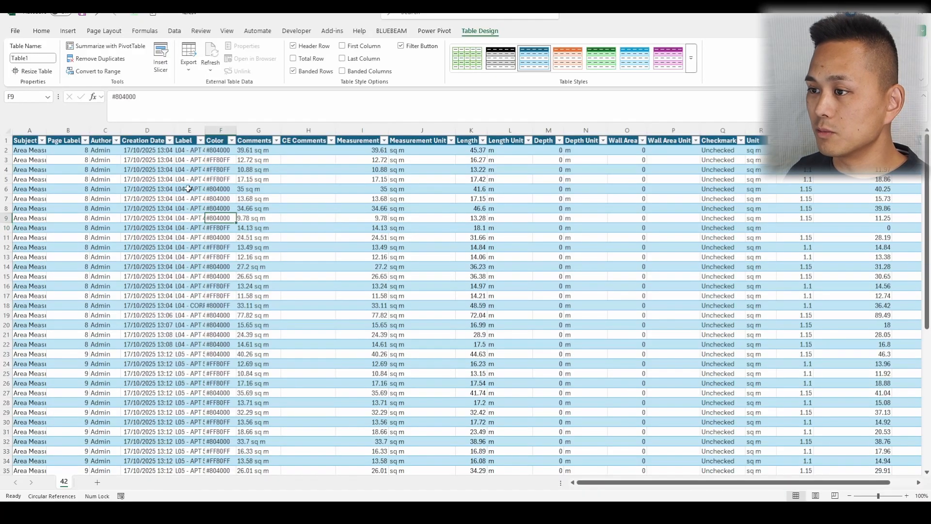
click(169, 188)
- Save the converted 42.csv data as an Excel Workbook named 42.xlsx in the Downloads folder
click(15, 31)
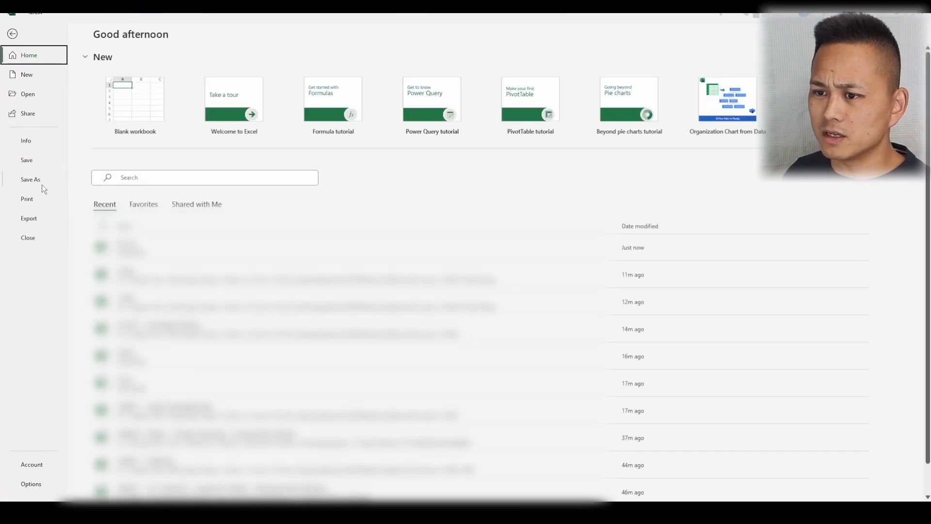
click(29, 179)
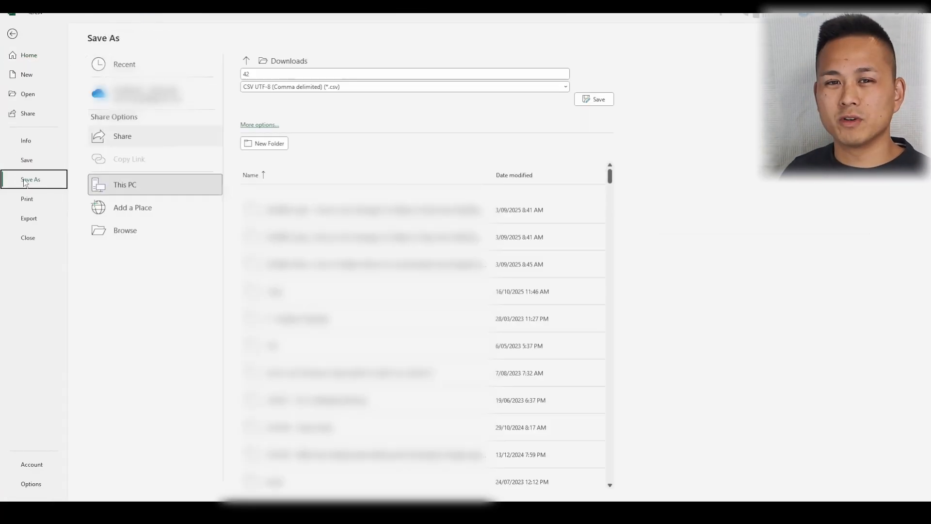
click(280, 87)
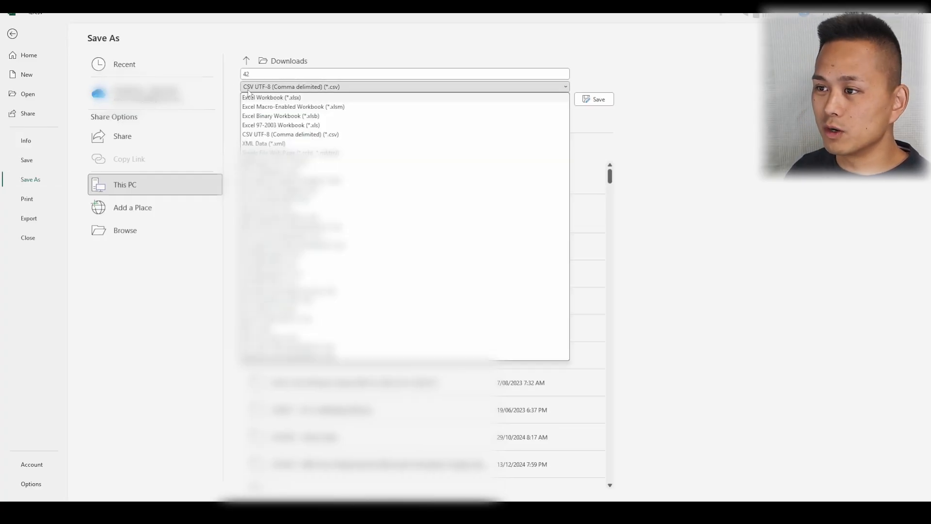
key(Escape)
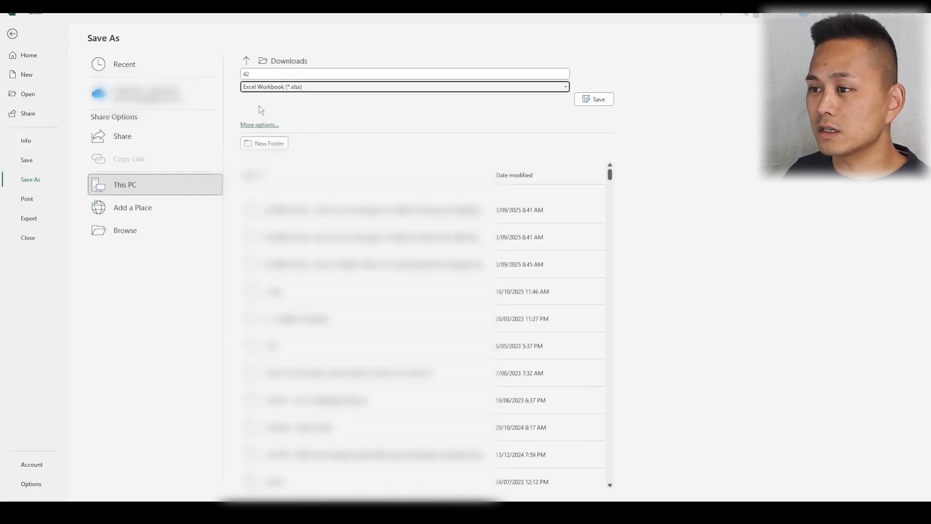
click(261, 125)
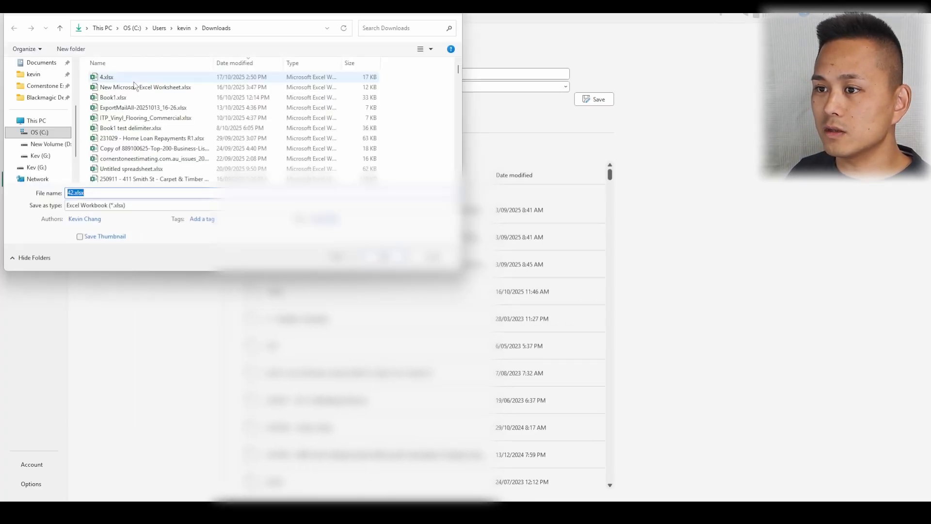
key(Return)
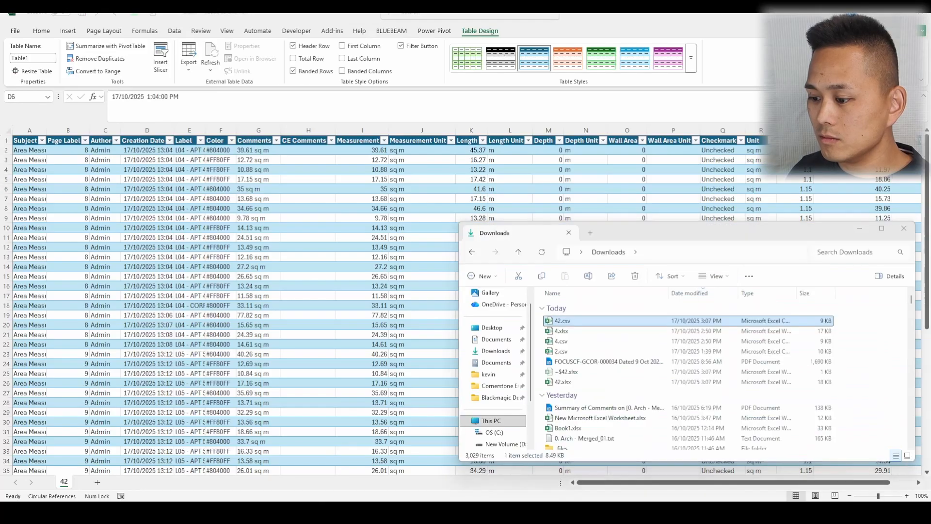
- Move 42.xlsx from Downloads into the Power Query folder inside A Roll, closing the open workbook so the move can be retried
click(310, 271)
click(617, 322)
key(ctrl+x)
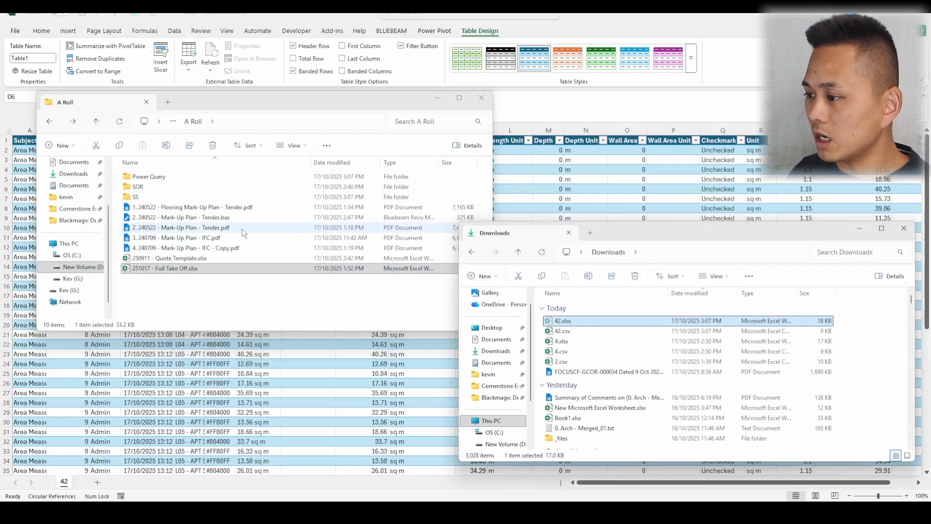
click(237, 237)
double_click(152, 177)
key(ctrl+v)
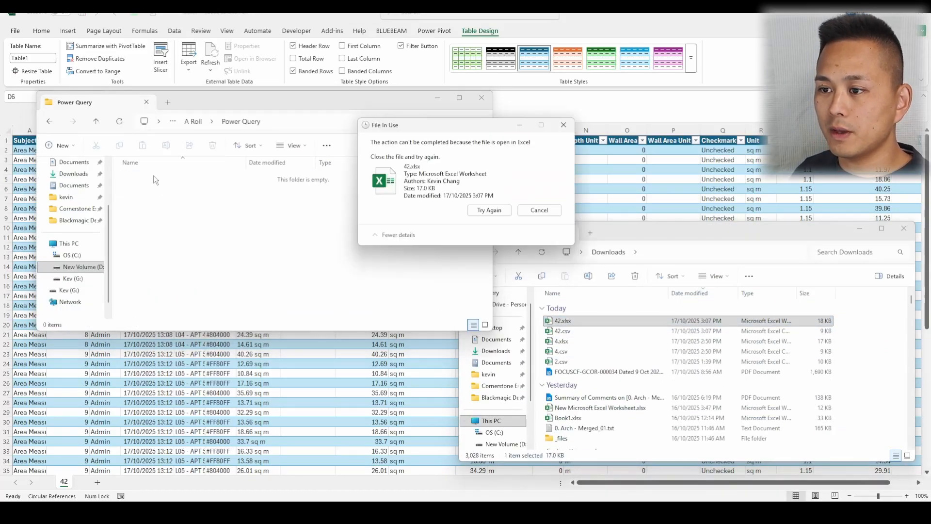
click(738, 30)
click(921, 14)
key(alt+Tab)
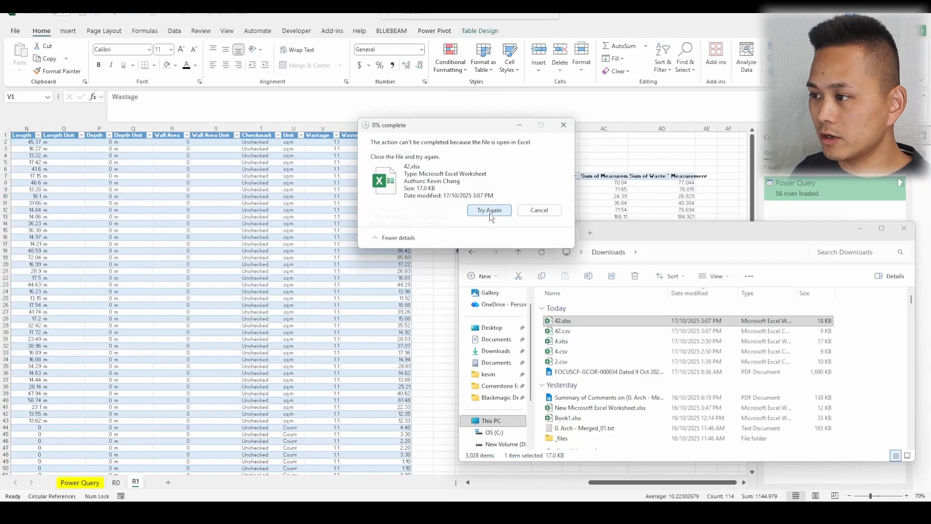
click(489, 212)
- Open the moved workbook from the Power Query folder, rename its sheet 42 as 2 and close the workbook
click(142, 176)
key(BackSpace)
key(Return)
double_click(142, 177)
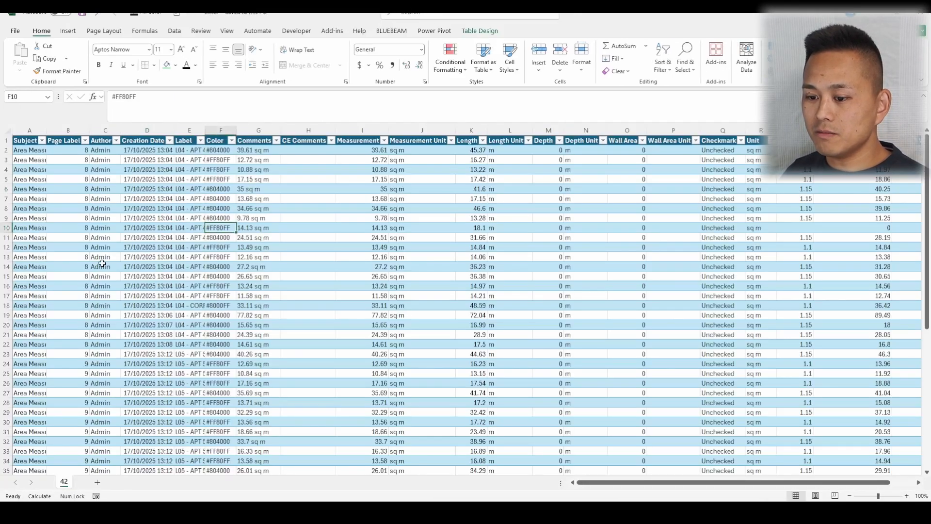
right_click(65, 483)
text(r)
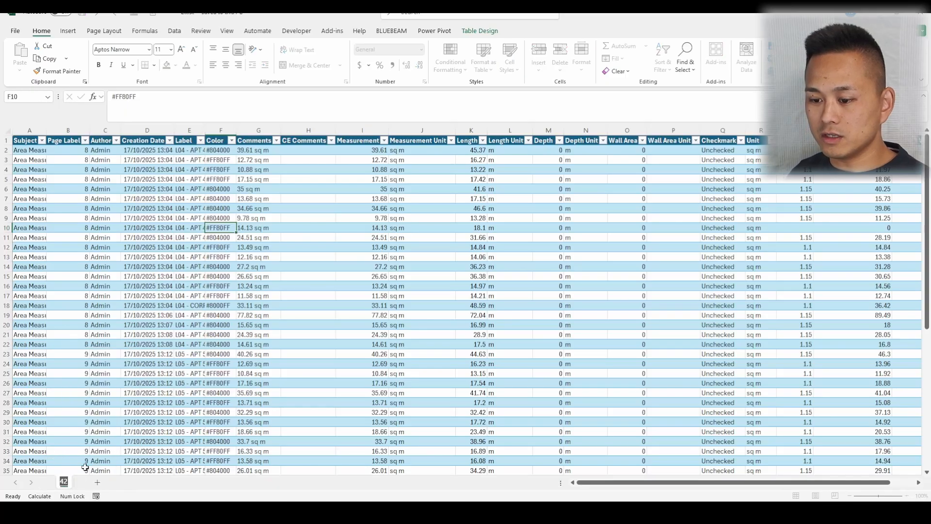
text(2)
key(Return)
key(Return)
click(192, 260)
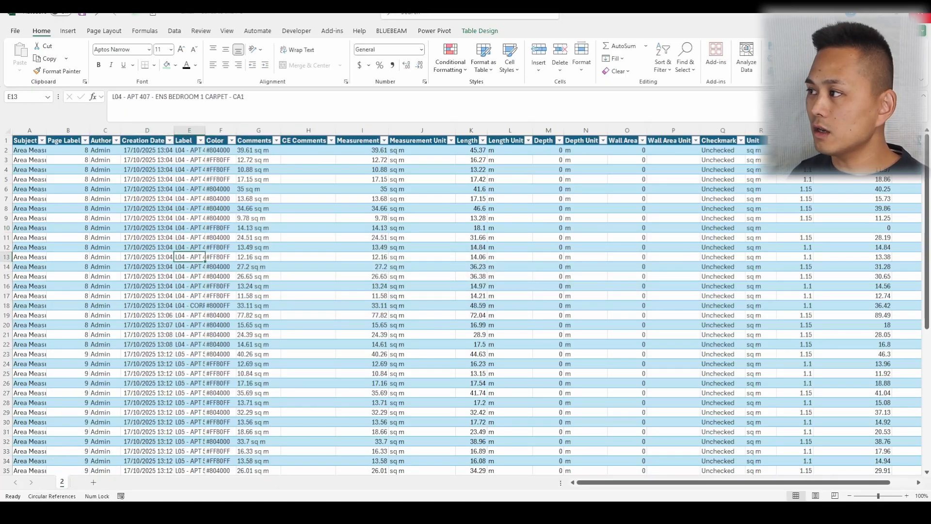
click(921, 17)
- In the full take-off workbook, duplicate the R1 sheet and rename the copy R2
drag(307, 229, 311, 225)
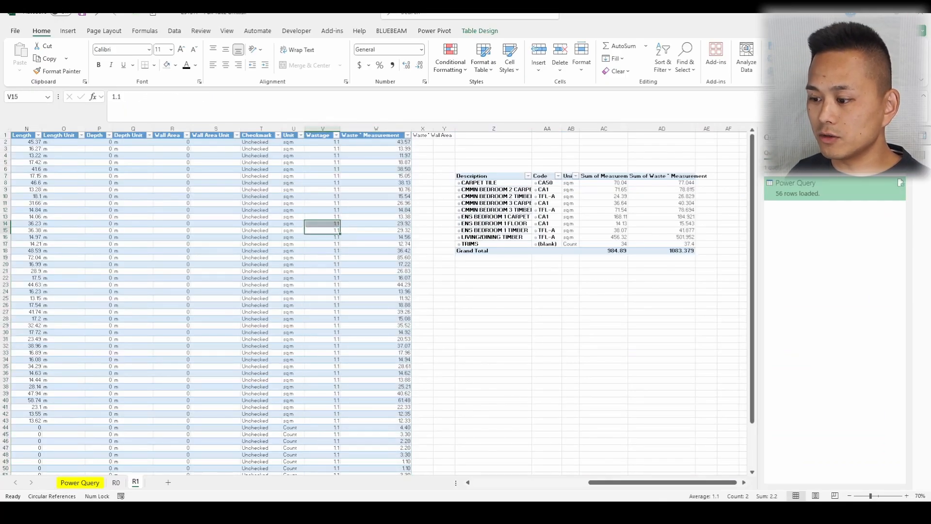
click(171, 270)
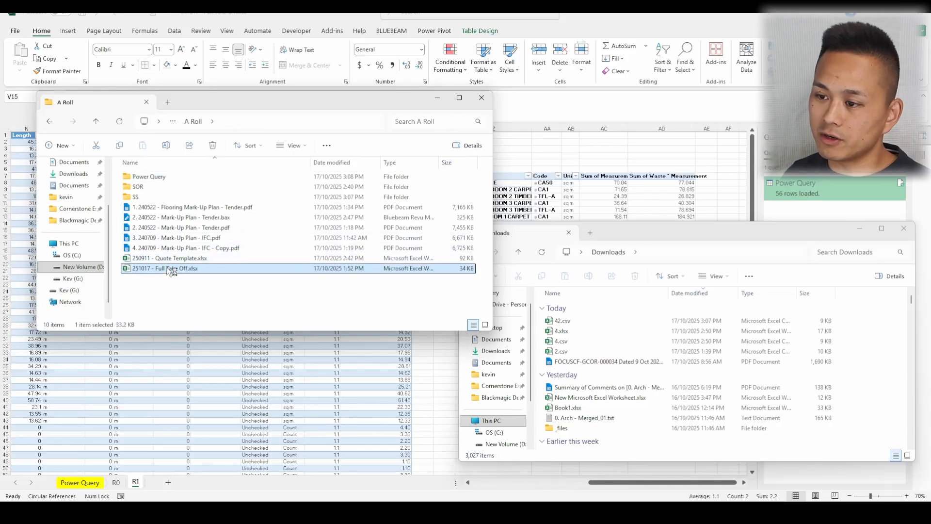
click(171, 414)
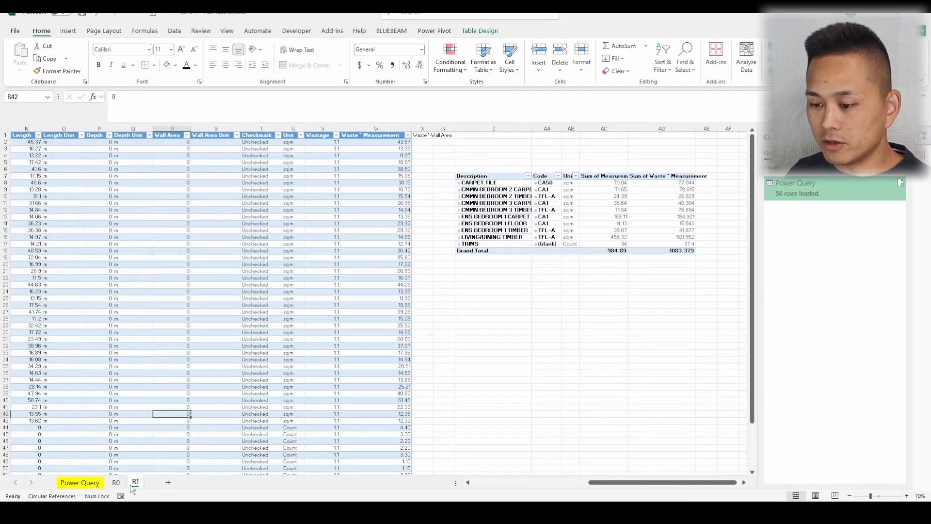
ctrl+drag(140, 487, 156, 487)
double_click(158, 485)
text(R2)
key(Return)
- Clear all the copied data and the pivot table from the R2 sheet
click(350, 373)
click(283, 285)
key(ctrl+a)
key(ctrl+a)
key(ctrl+a)
key(Delete)
click(283, 285)
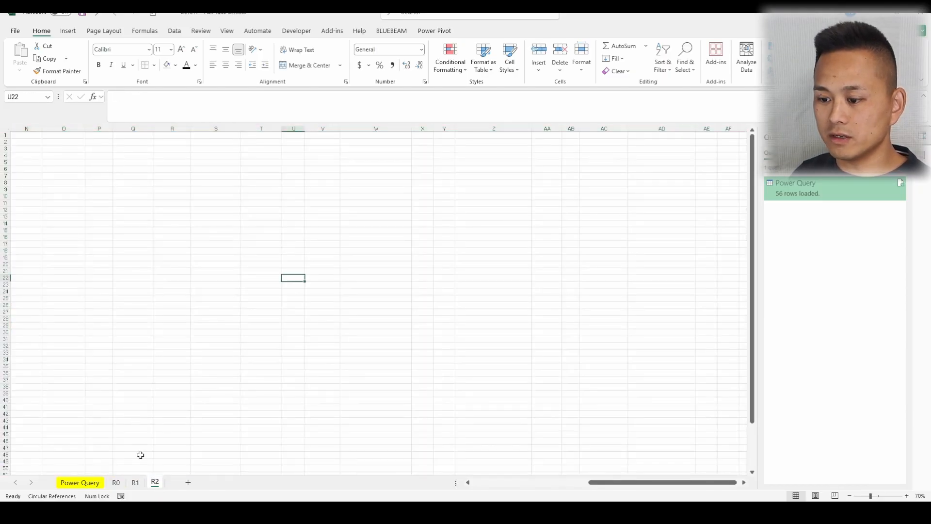
- Refresh the query table on the Power Query sheet to load the new markup data
click(80, 482)
right_click(182, 240)
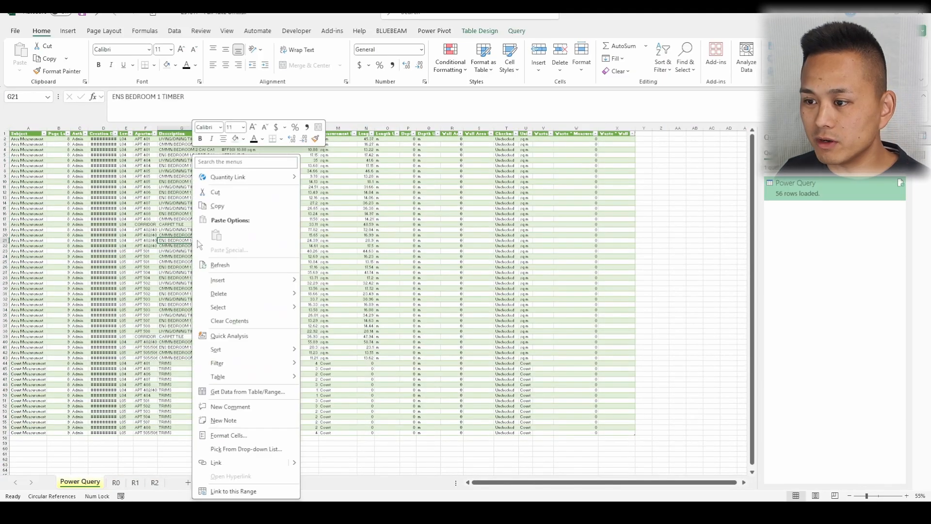
key(Escape)
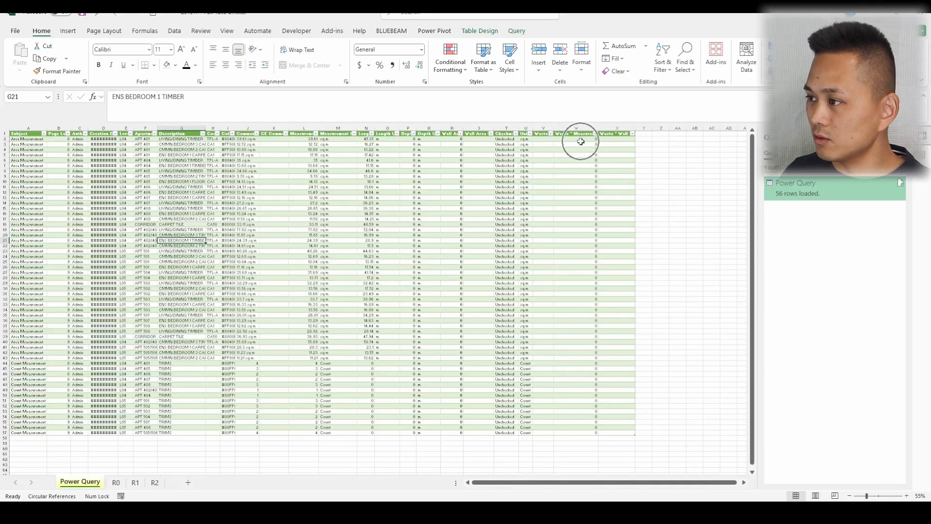
right_click(395, 153)
click(420, 265)
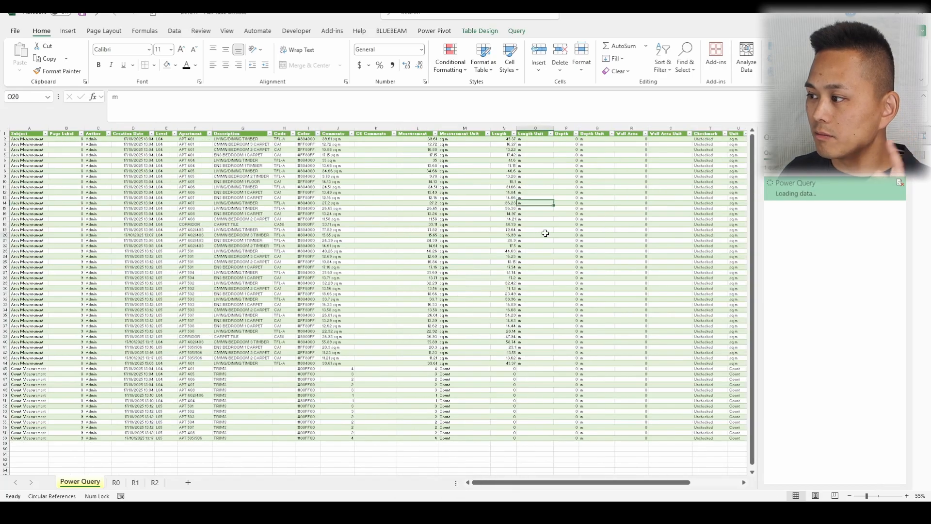
- Examine the Wastage column, the wasted quantities of the trims rows and the Level to Comments columns in the refreshed table
scroll(485, 209, right, 3)
click(544, 175)
drag(523, 140, 521, 342)
click(520, 353)
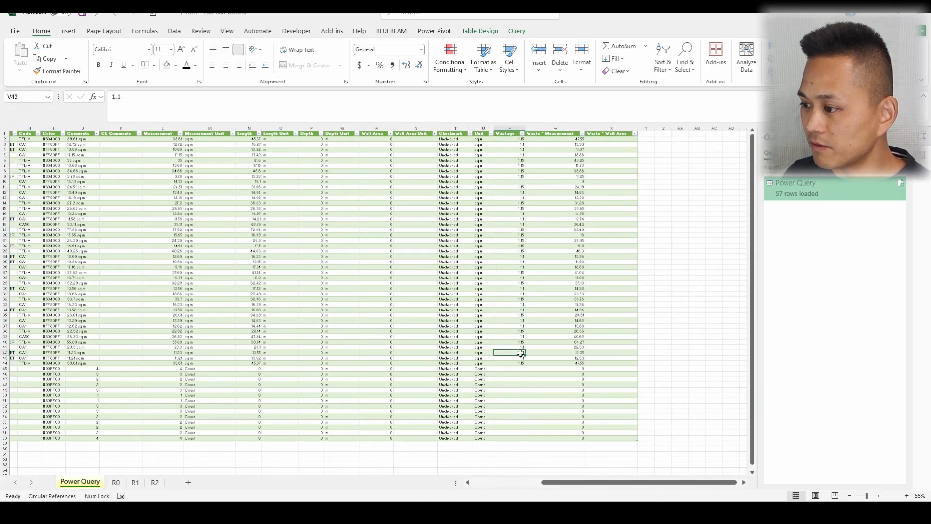
scroll(552, 296, left, 3)
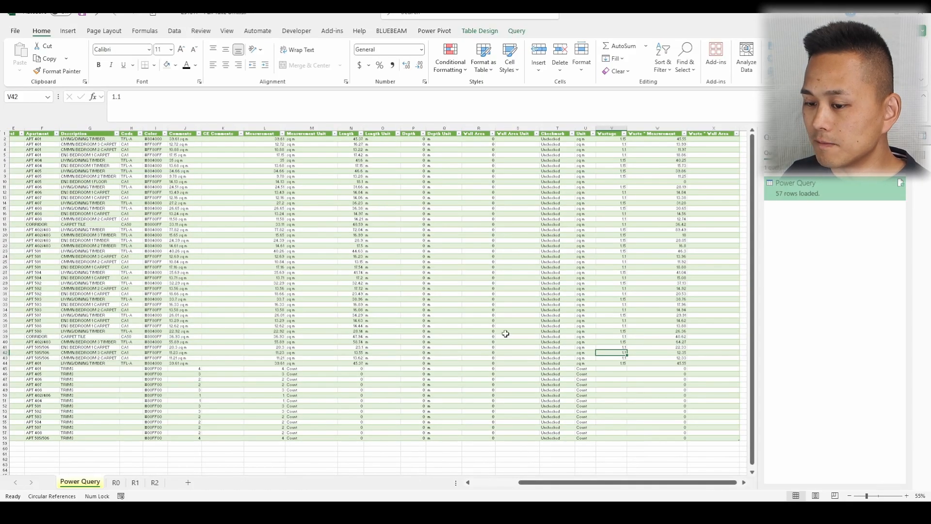
drag(684, 372, 671, 432)
scroll(533, 350, left, 5)
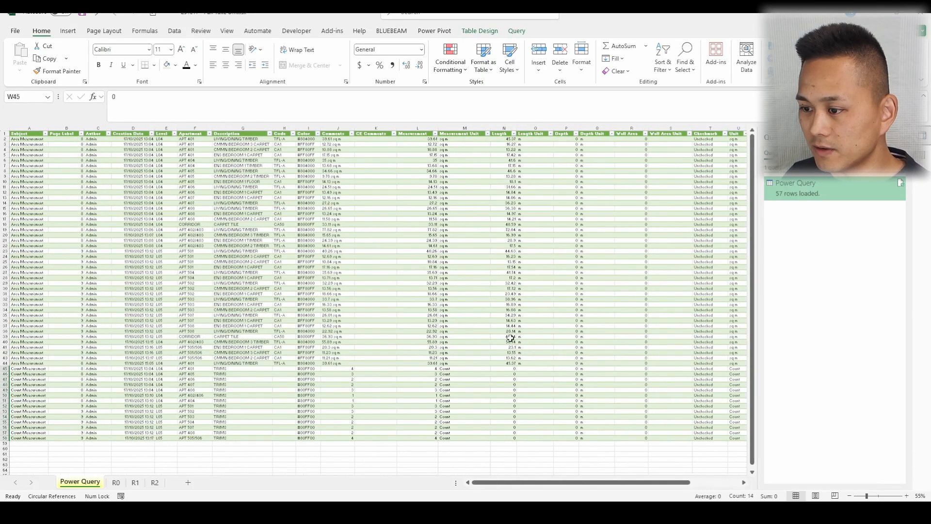
click(235, 177)
drag(166, 128, 338, 128)
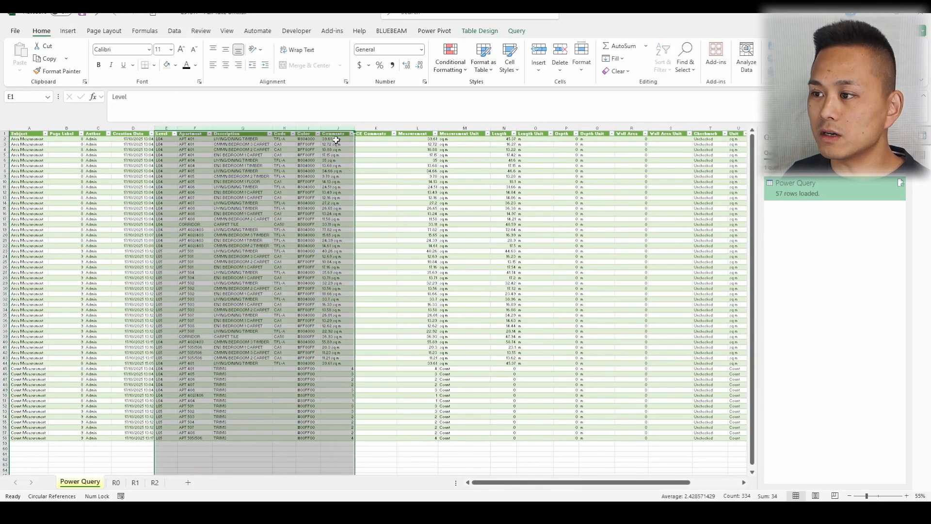
- Copy the whole Power Query table and paste it as values into the R2 sheet starting at A1
click(342, 196)
key(ctrl+a)
key(ctrl+a)
key(ctrl+c)
click(159, 482)
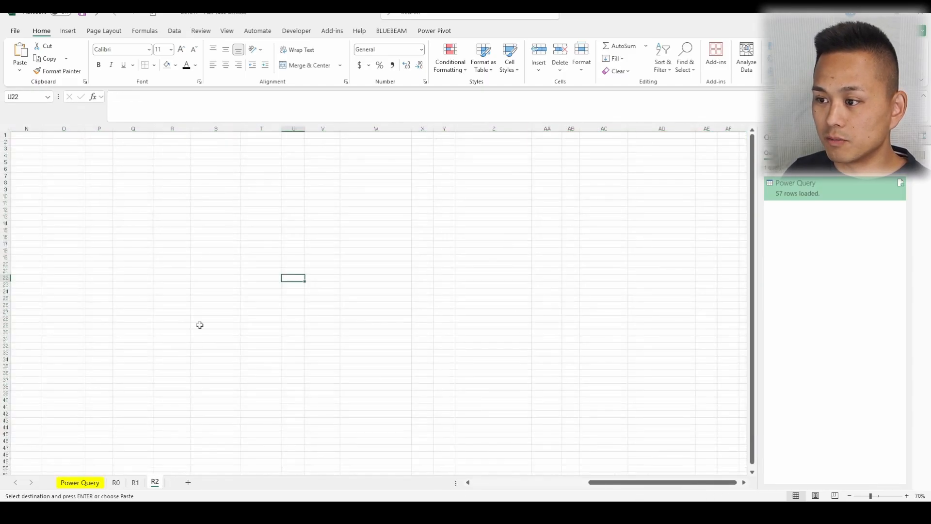
scroll(31, 156, down, 1)
key(ctrl+Home)
right_click(43, 135)
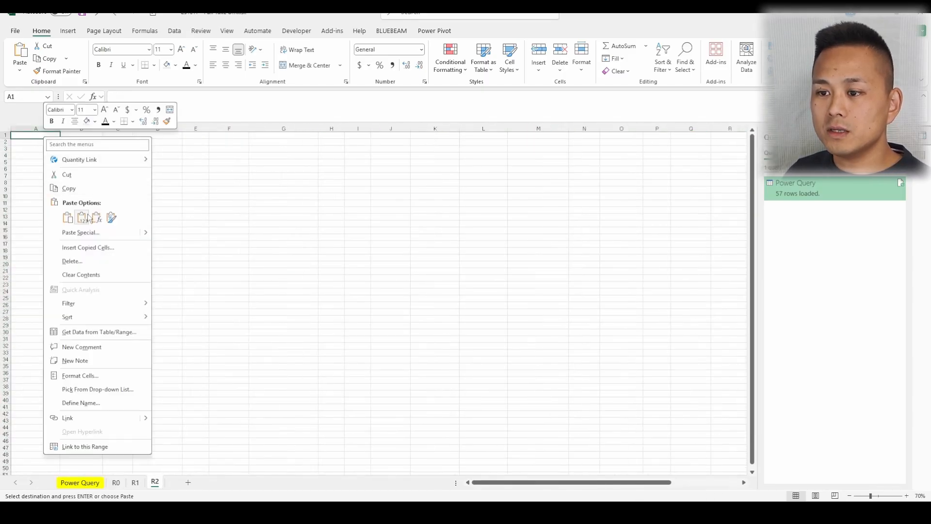
click(84, 217)
- Convert the pasted R2 data into a table with headers
click(297, 245)
key(Down)
key(Down)
key(Down)
key(Down)
key(Down)
key(Escape)
click(307, 262)
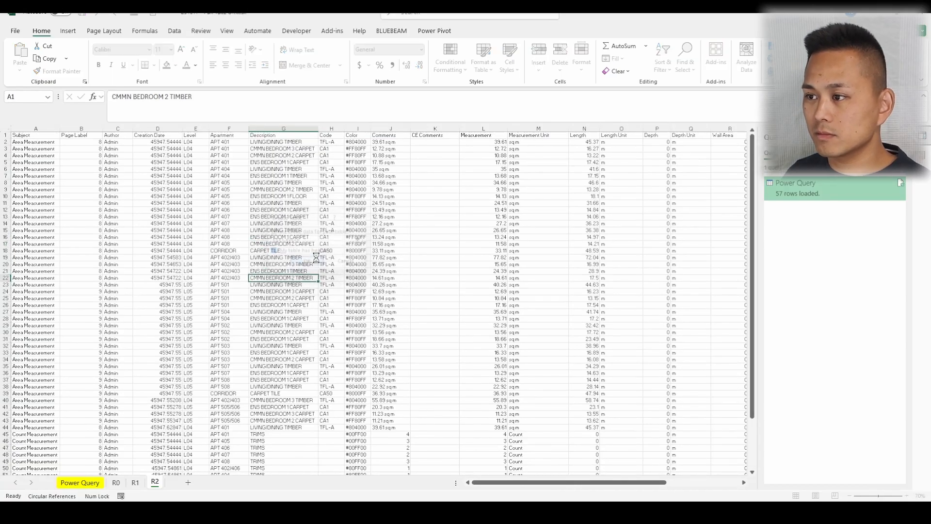
- Insert a PivotTable from Table5 on the existing R2 worksheet, in the empty cells beside the table
scroll(337, 210, down, 3)
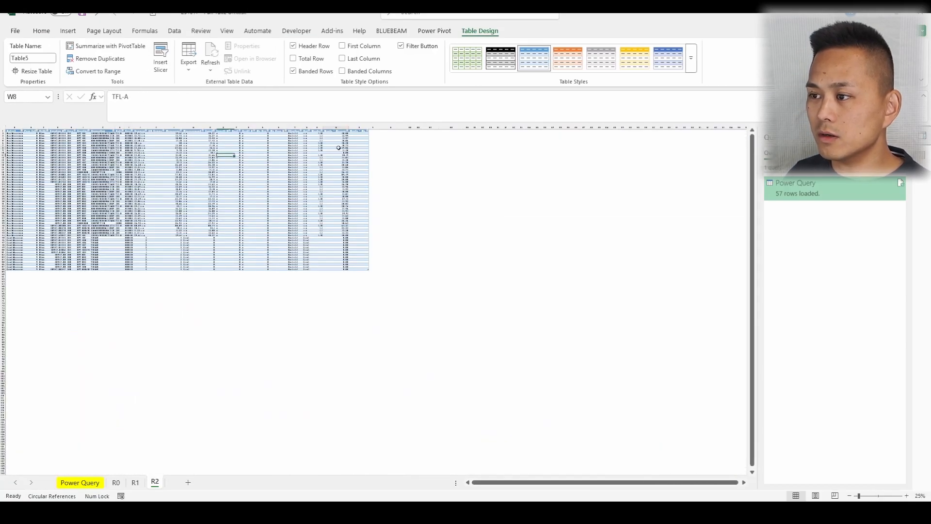
scroll(338, 148, up, 4)
scroll(368, 154, right, 3)
scroll(382, 162, up, 3)
click(365, 180)
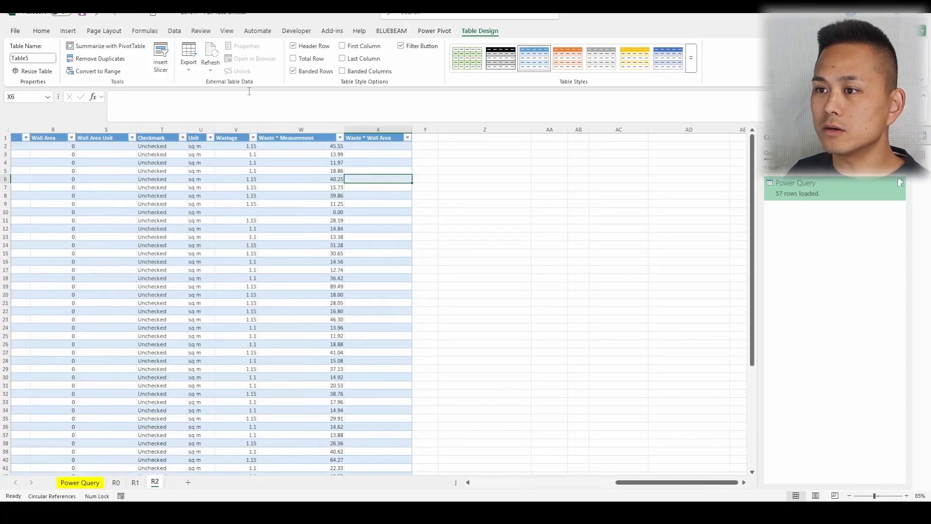
key(alt+n)
click(24, 69)
click(44, 84)
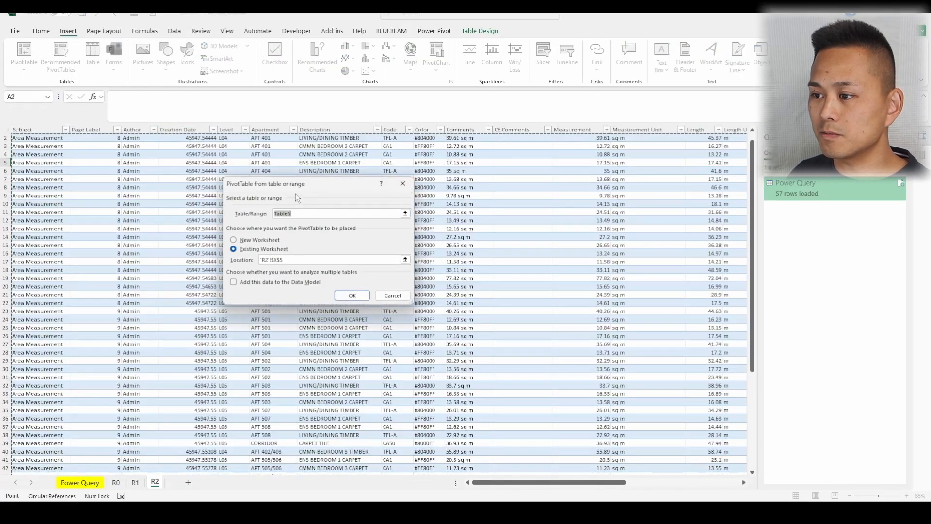
click(286, 249)
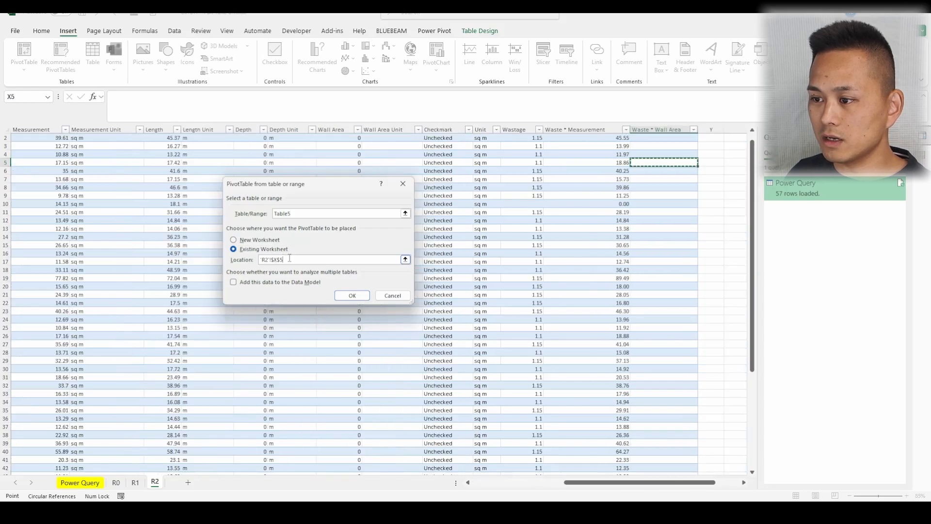
key(Right)
key(Right)
key(Right)
key(Right)
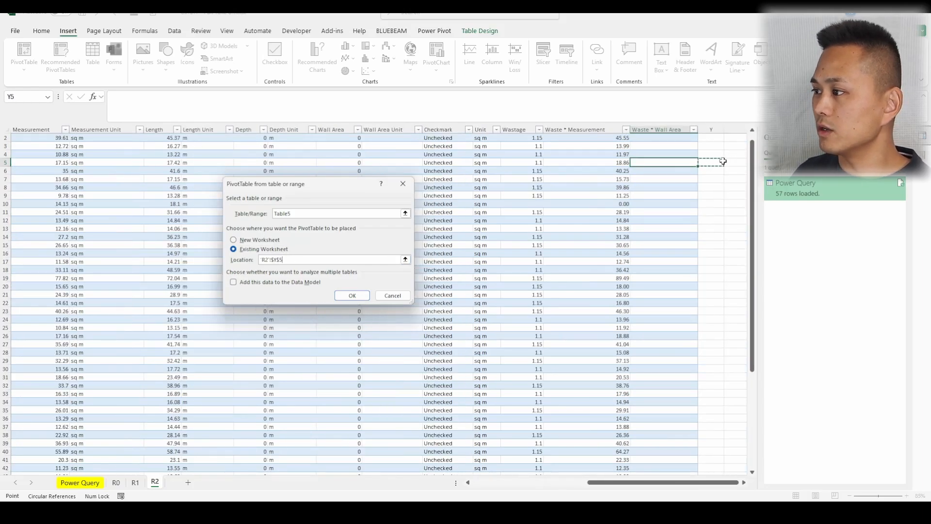
key(Return)
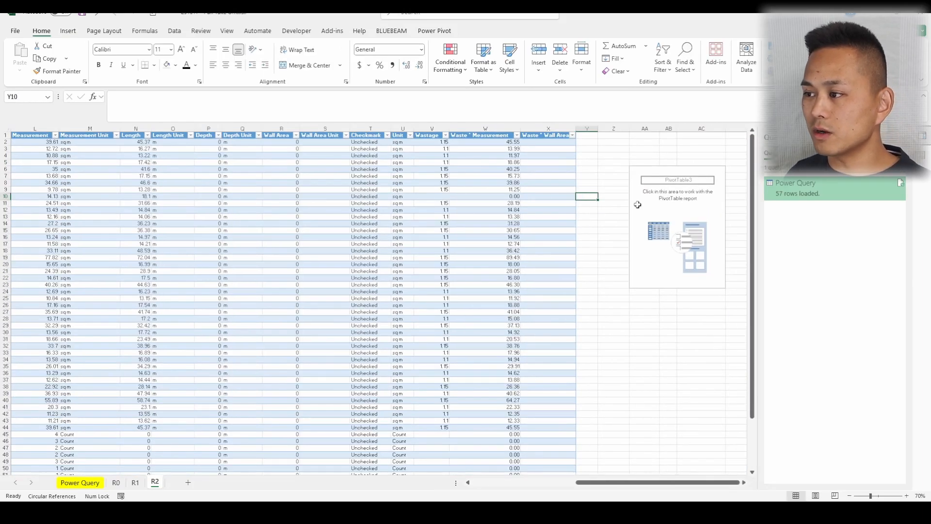
- Examine the R1 pivot table's layout, checking its Description, Code and Sum of Waste * Measurement columns
scroll(381, 252, left, 2)
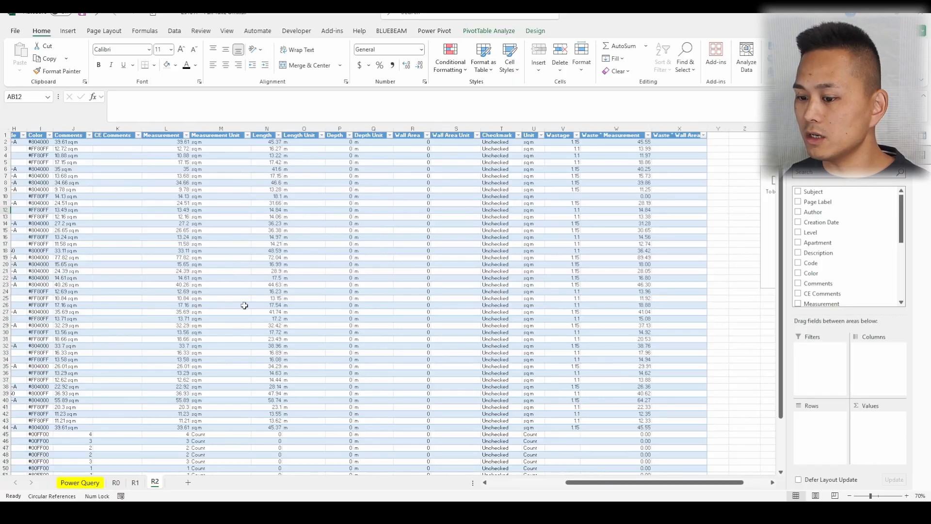
click(135, 483)
drag(361, 156, 364, 258)
drag(416, 156, 417, 265)
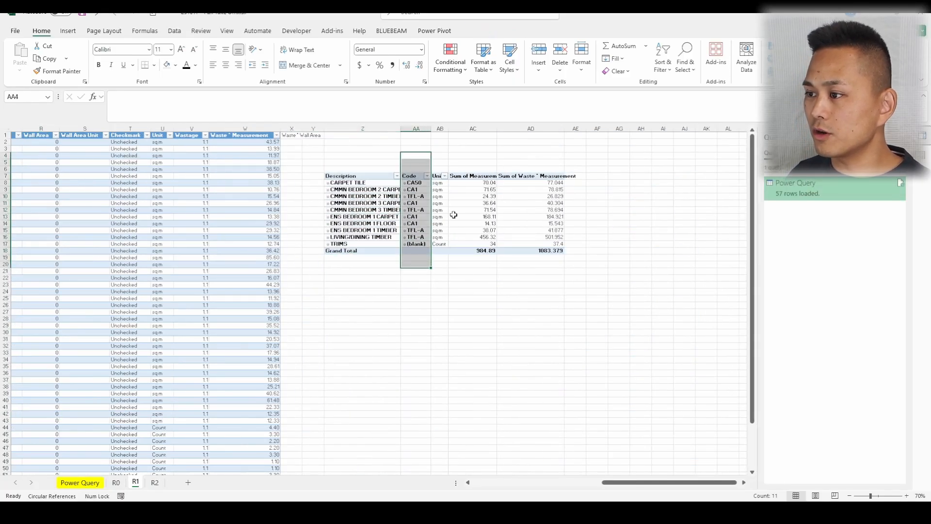
drag(531, 158, 534, 319)
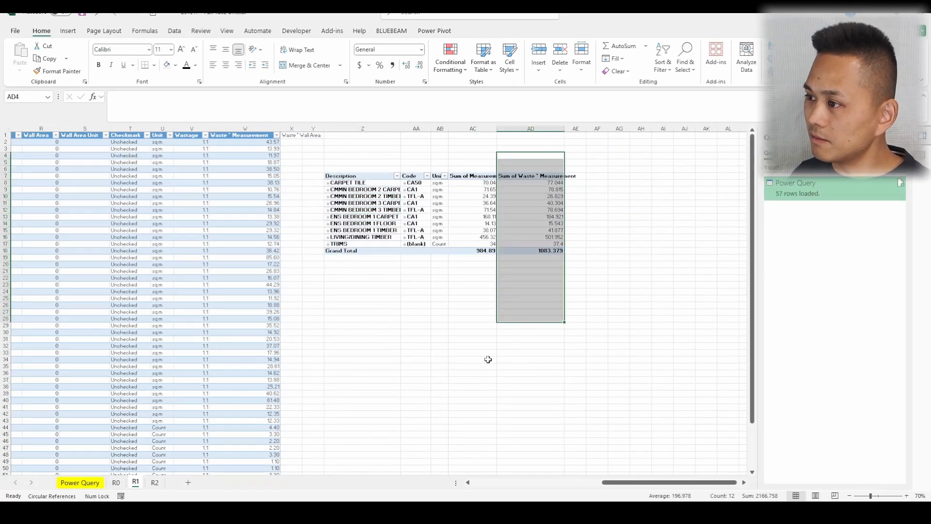
- Return to the R2 sheet and add Description, Code and Unit as row fields of its pivot table
click(364, 358)
click(154, 483)
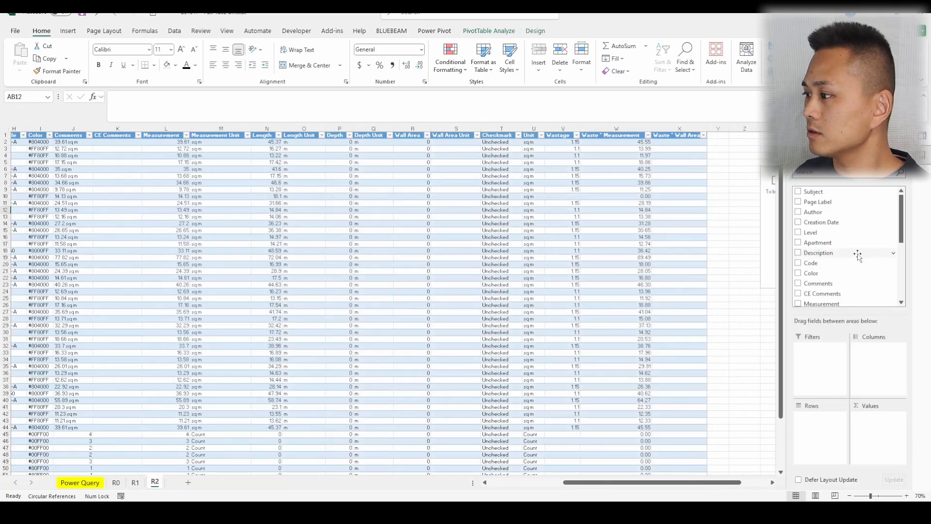
scroll(818, 272, down, 1)
scroll(819, 271, down, 3)
scroll(815, 267, up, 5)
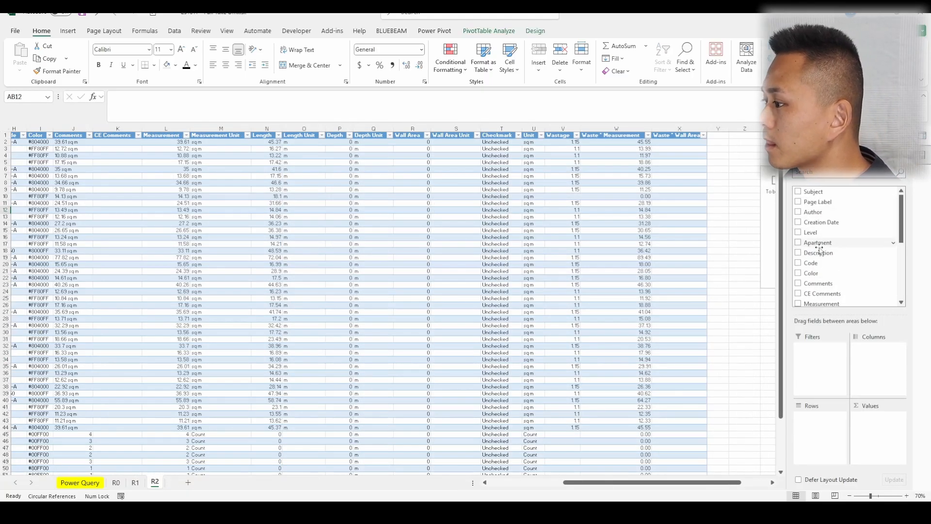
click(799, 253)
click(798, 263)
scroll(830, 267, down, 1)
scroll(830, 267, down, 4)
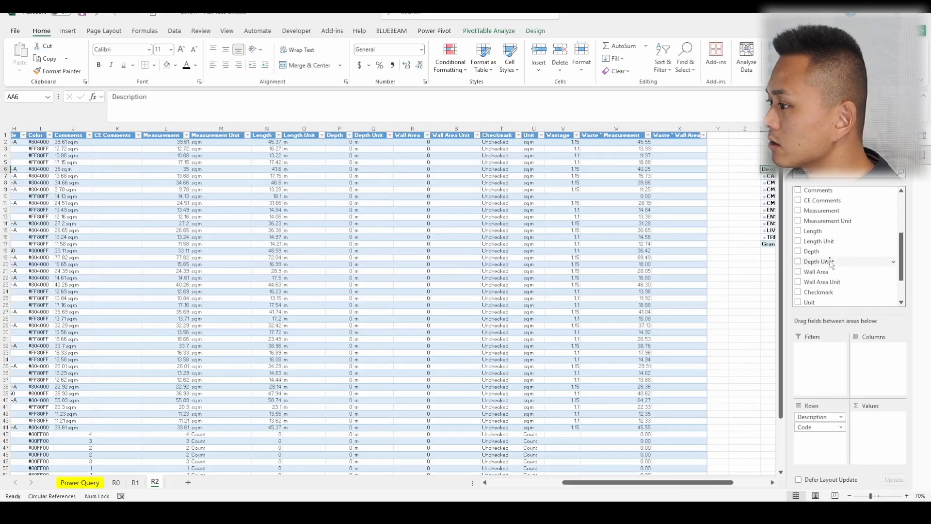
scroll(806, 269, down, 2)
click(799, 260)
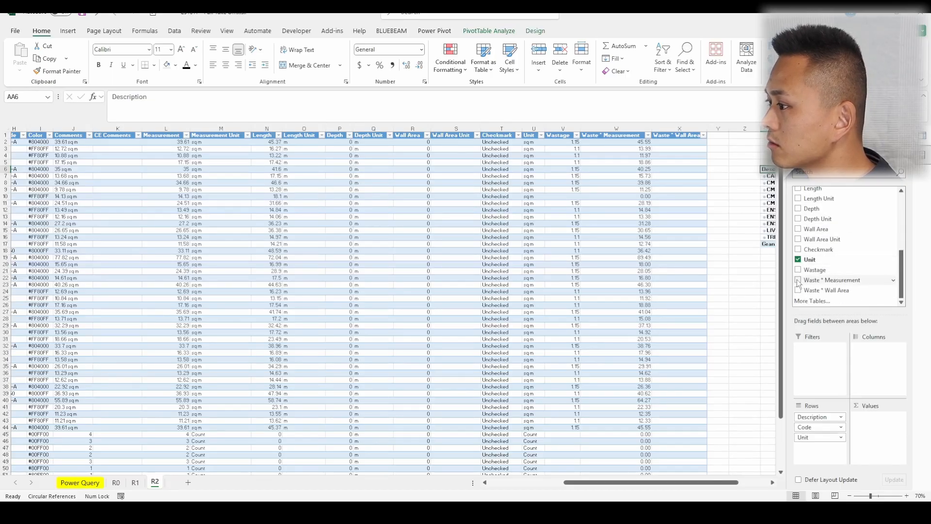
- Add Measurement and Waste * Measurement as summed values in the R2 pivot table, with Measurement first
click(799, 280)
scroll(680, 267, right, 5)
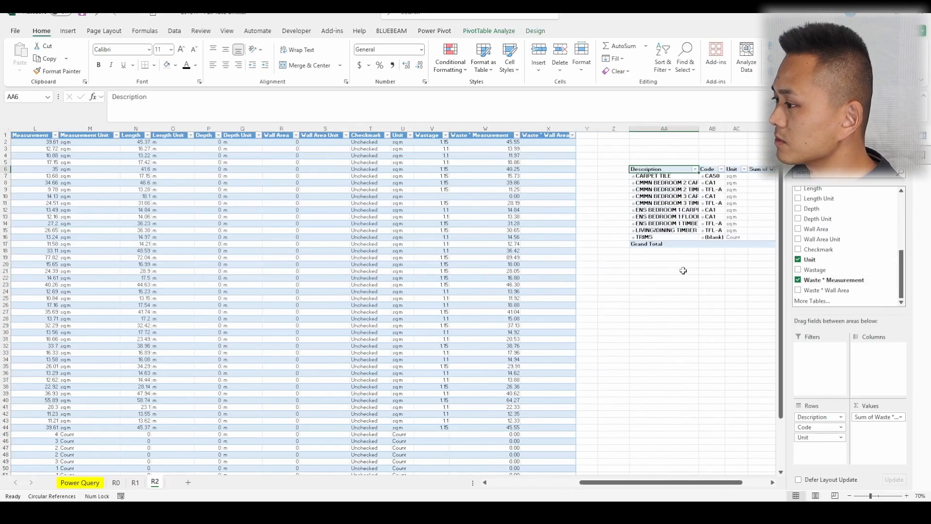
click(645, 258)
click(516, 245)
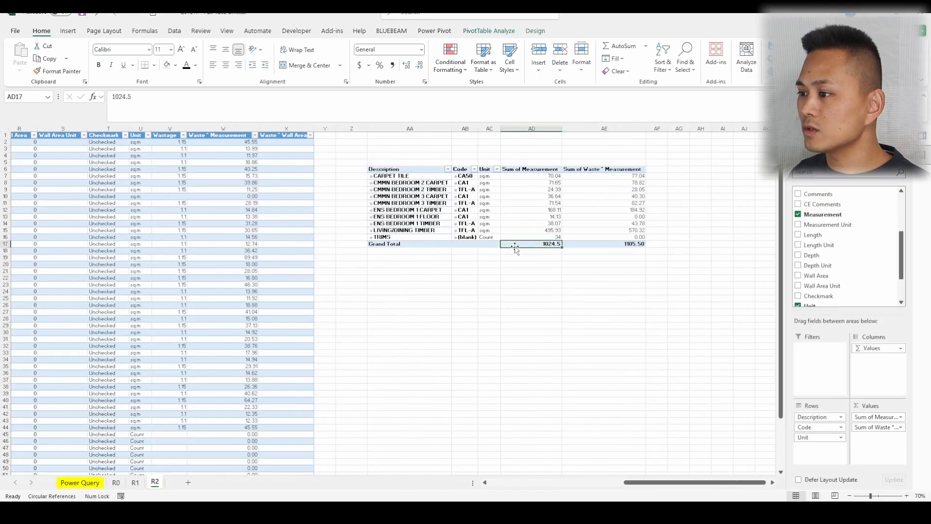
click(532, 297)
click(512, 250)
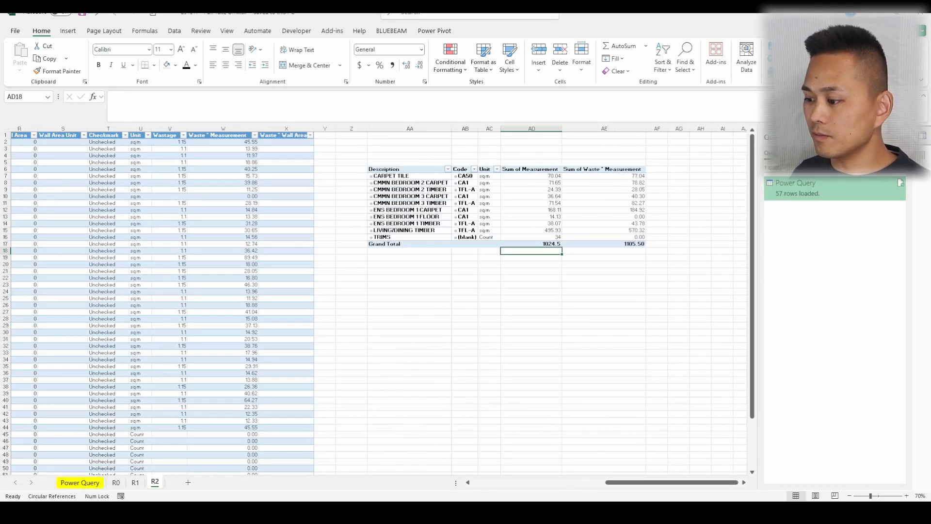
- Switch to the Quote Template workbook, duplicate its R0 quote sheet and rename the copy R1
mouse_move(556, 512)
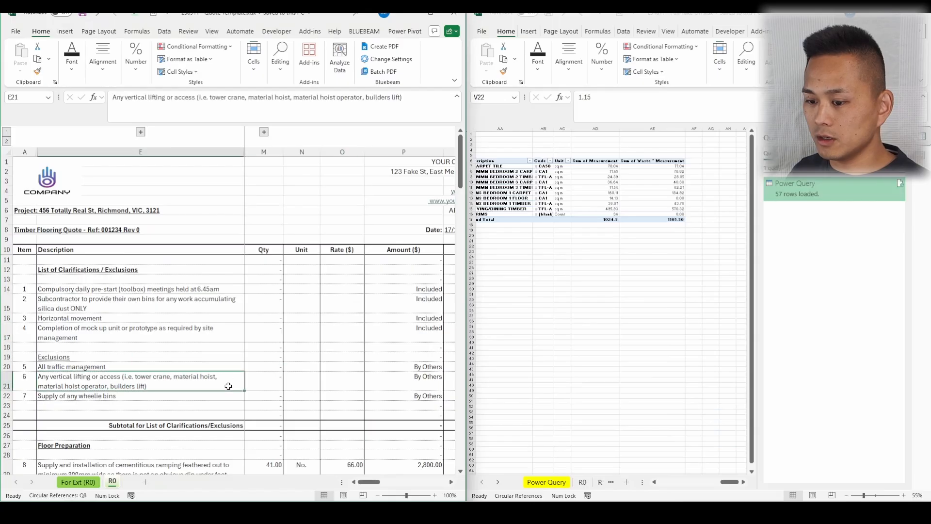
drag(127, 484, 127, 484)
right_click(129, 485)
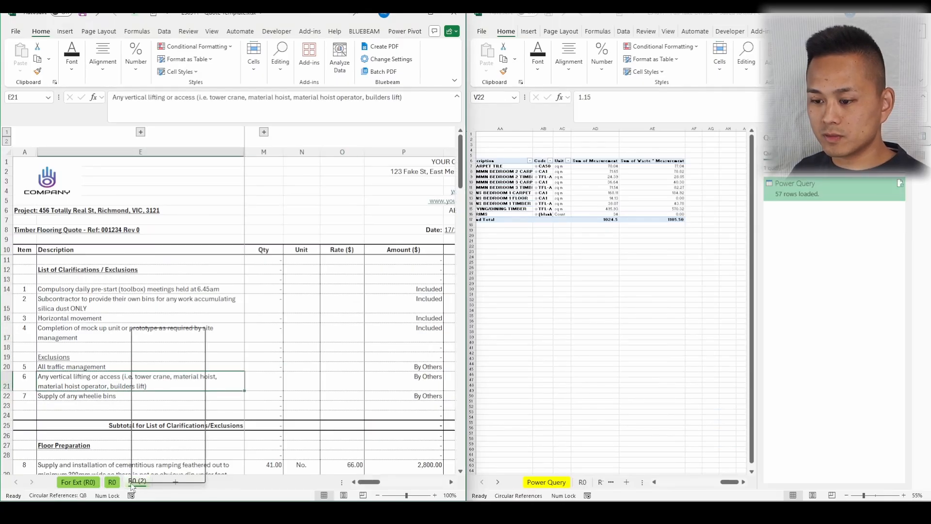
text(rR1)
key(Return)
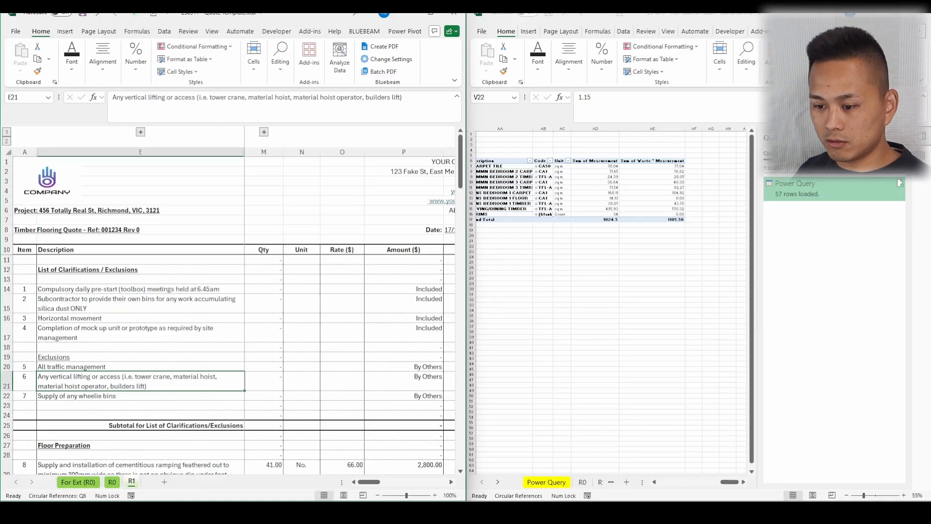
key(Return)
- Set the quantity of item 8, cementitious ramping, to 34 from the TRIMS count in the R2 pivot table
scroll(306, 339, down, 4)
scroll(305, 339, up, 4)
click(620, 297)
click(606, 226)
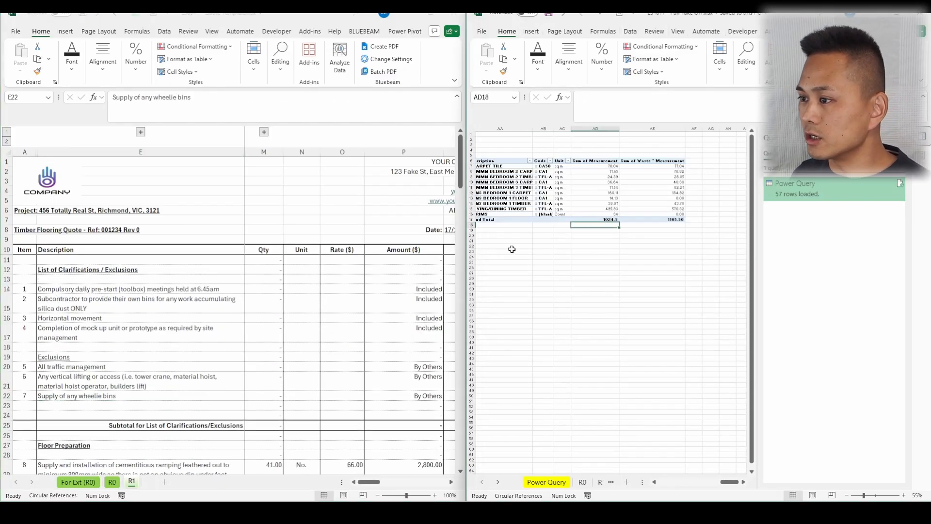
scroll(547, 247, up, 1)
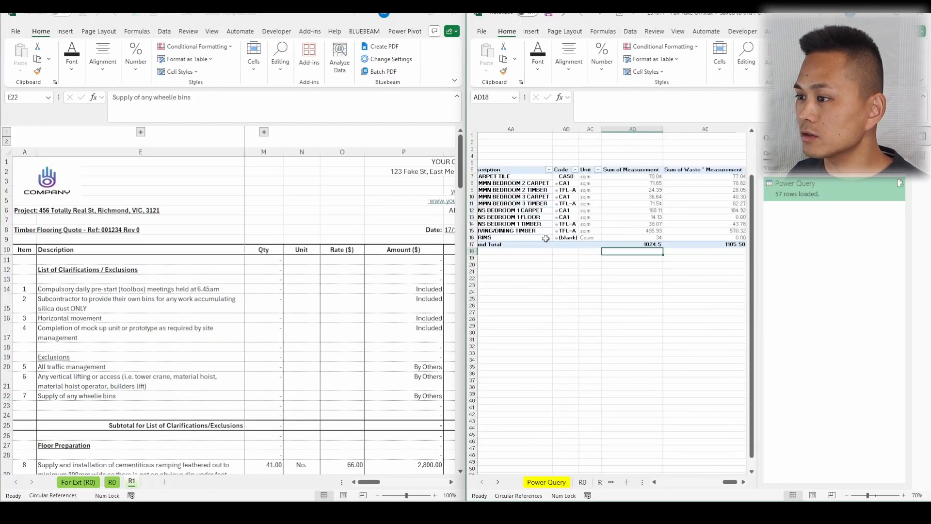
click(303, 365)
scroll(302, 366, down, 4)
click(268, 353)
scroll(579, 244, down, 1)
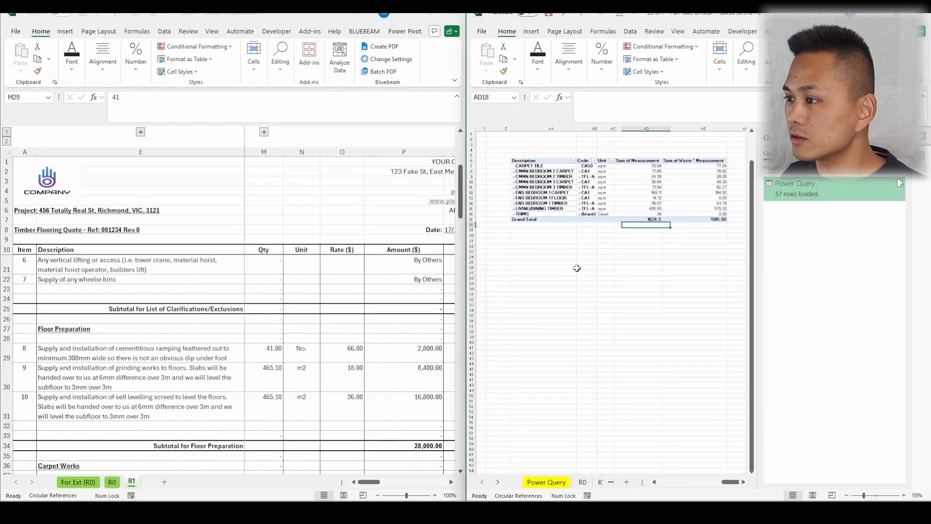
click(657, 214)
click(267, 348)
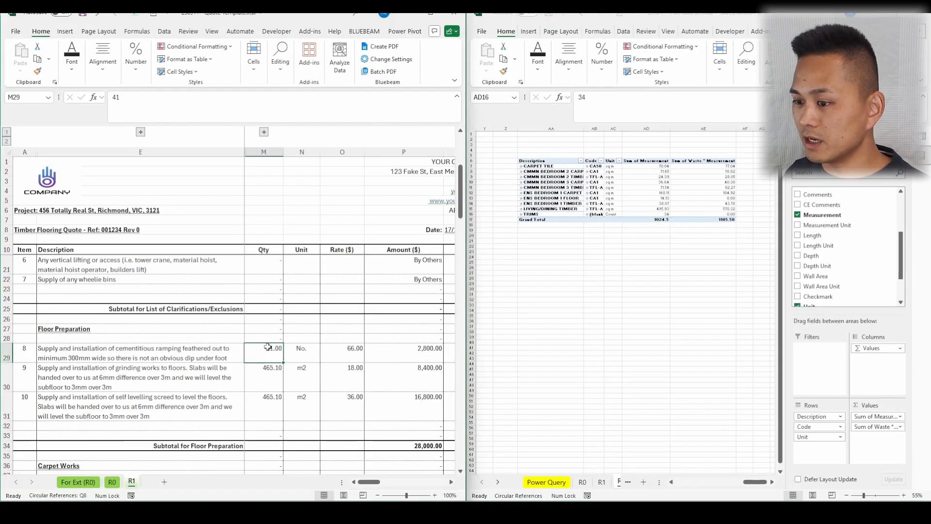
text(34)
key(Return)
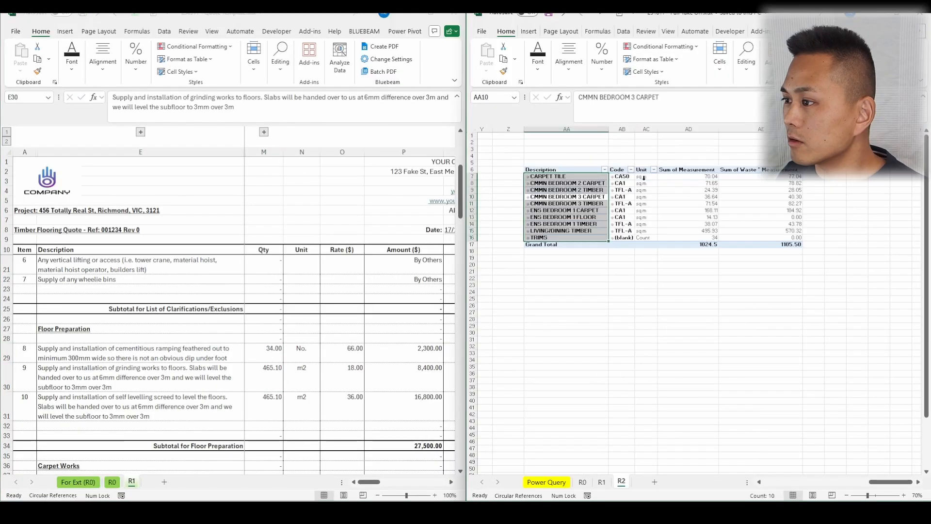
- Total the R2 pivot's floor measurements without TRIMS and set the item 9 grinding quantity to =990.5/2
click(587, 156)
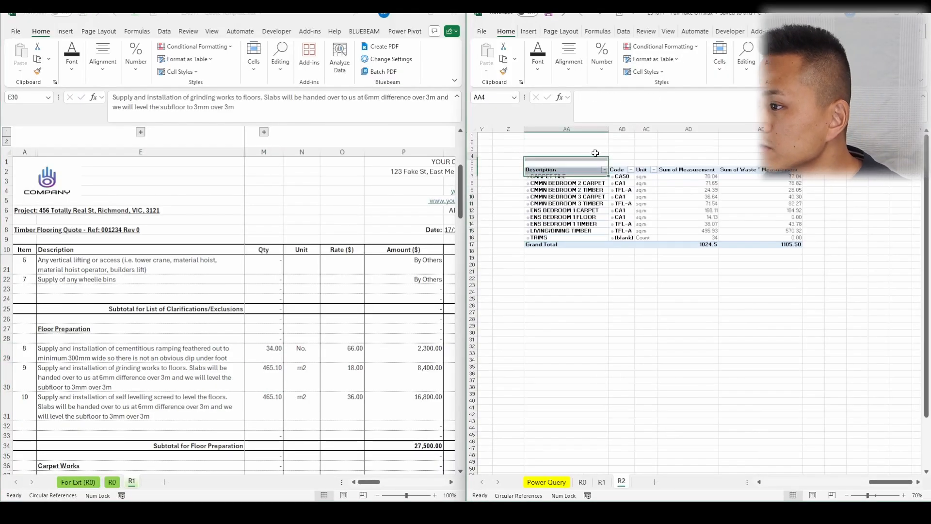
click(578, 225)
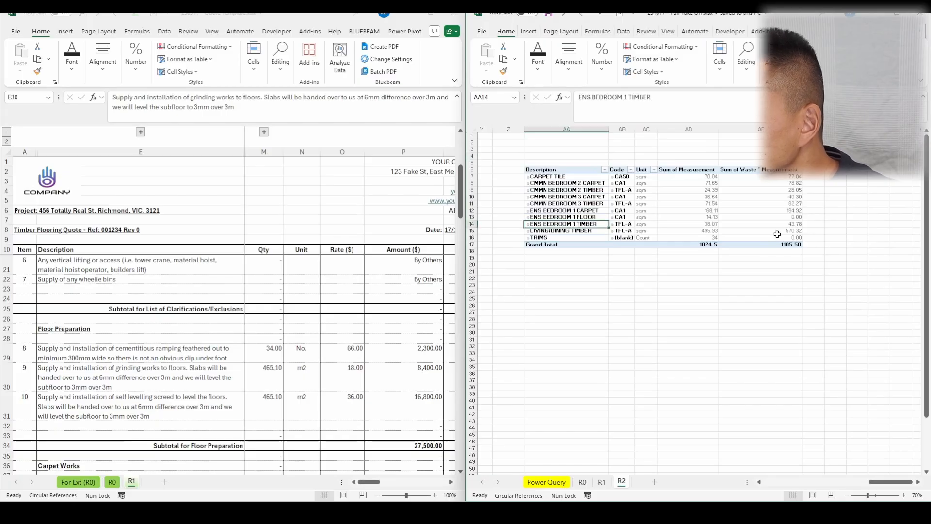
drag(787, 230, 777, 177)
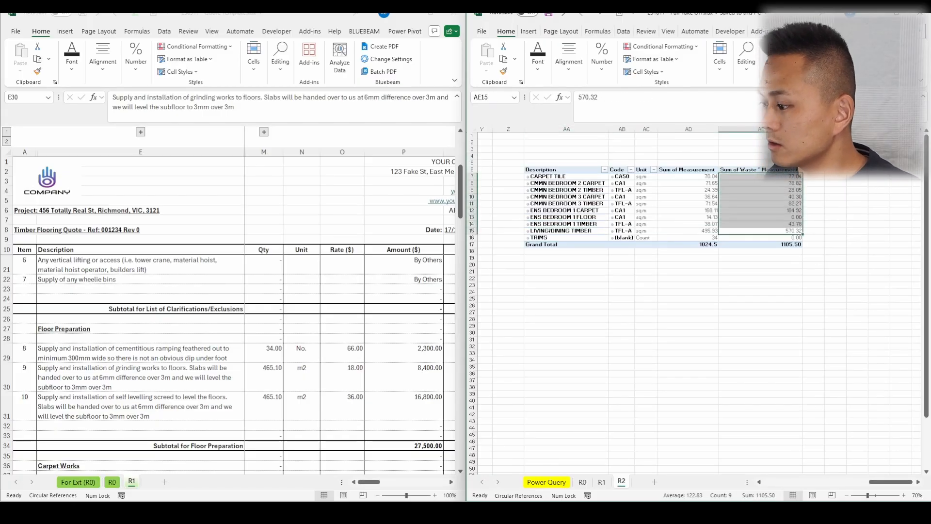
drag(700, 230, 698, 177)
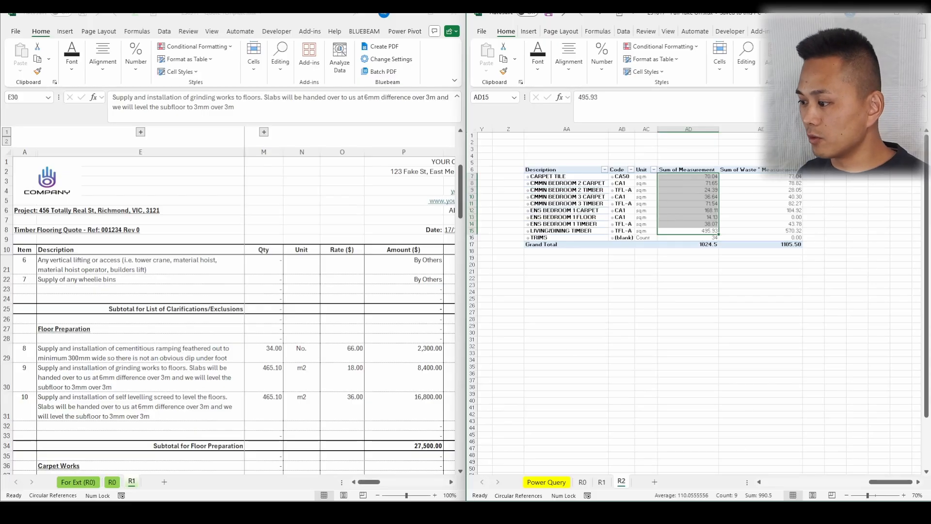
click(266, 376)
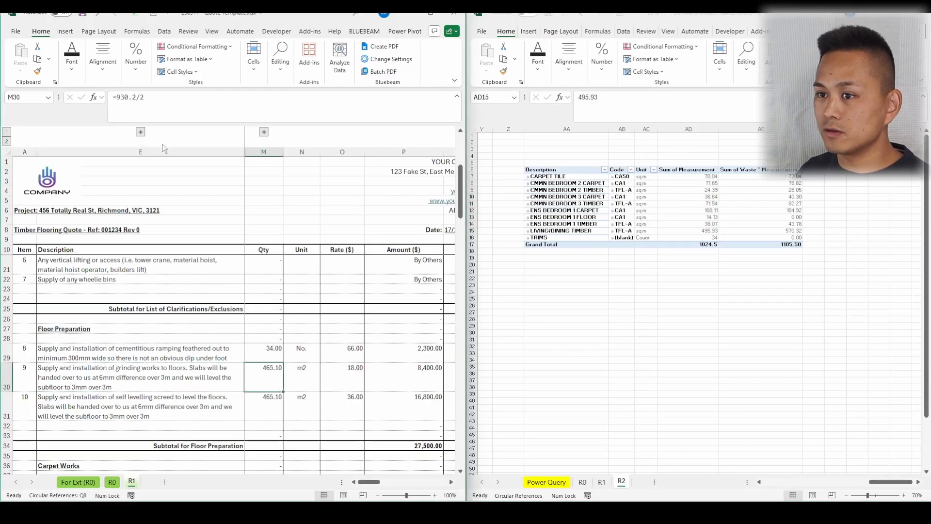
click(787, 325)
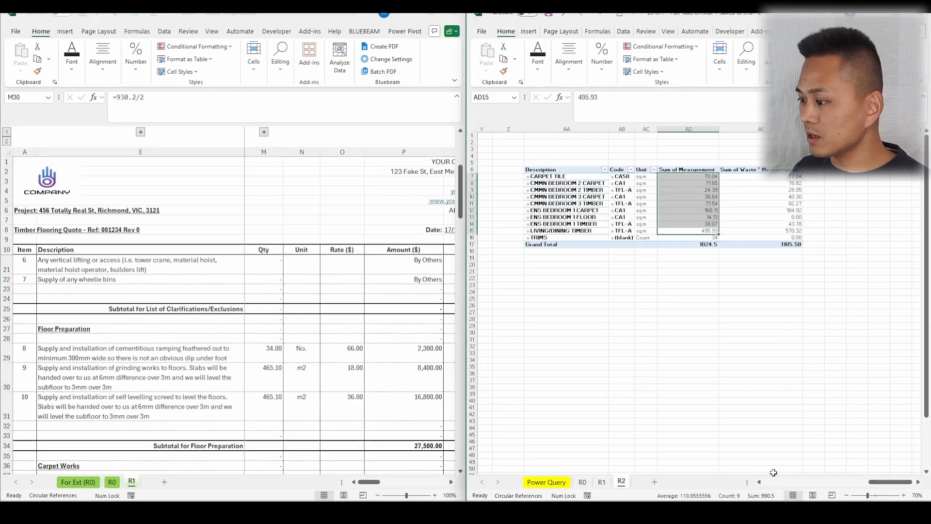
click(127, 112)
drag(137, 95, 125, 95)
text(990.5)
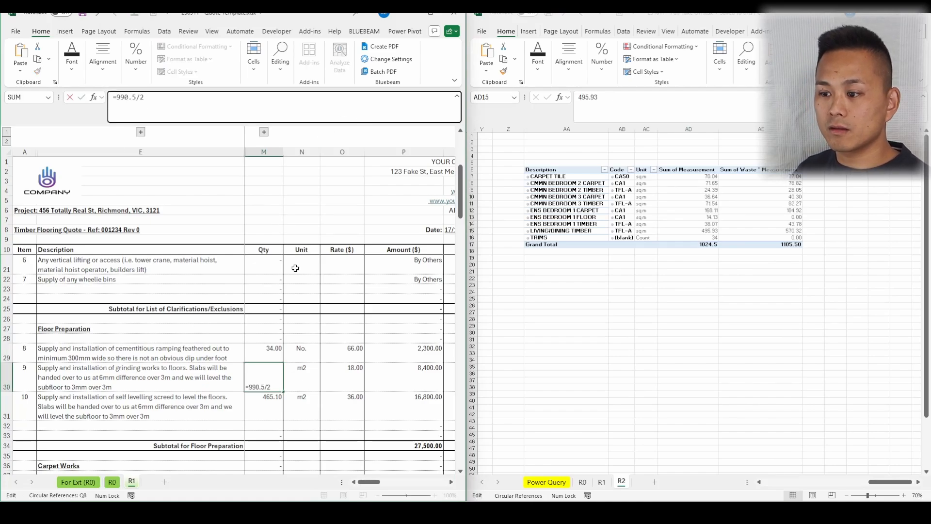
key(Return)
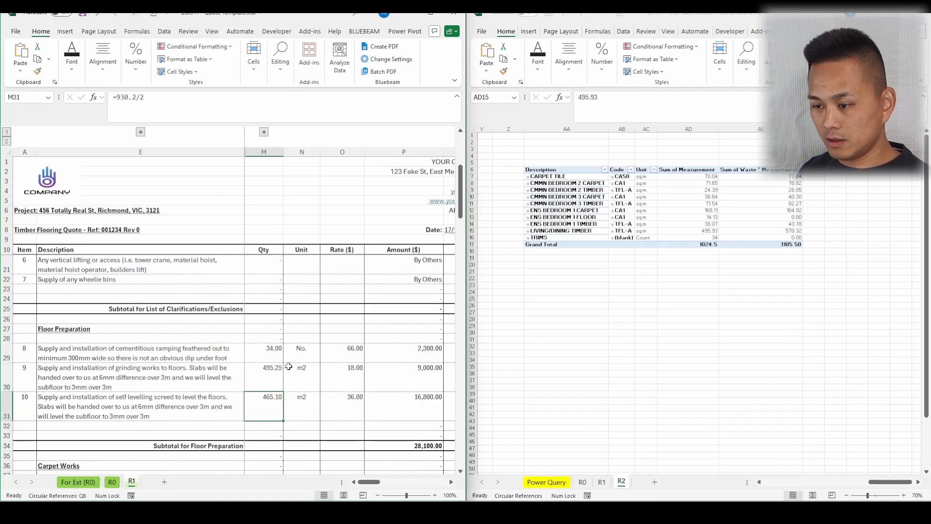
- Fill the item 9 quantity formula down to item 10 and check their sum against the pivot's floor measurements
key(ctrl+d)
click(288, 367)
drag(276, 371, 277, 410)
click(289, 427)
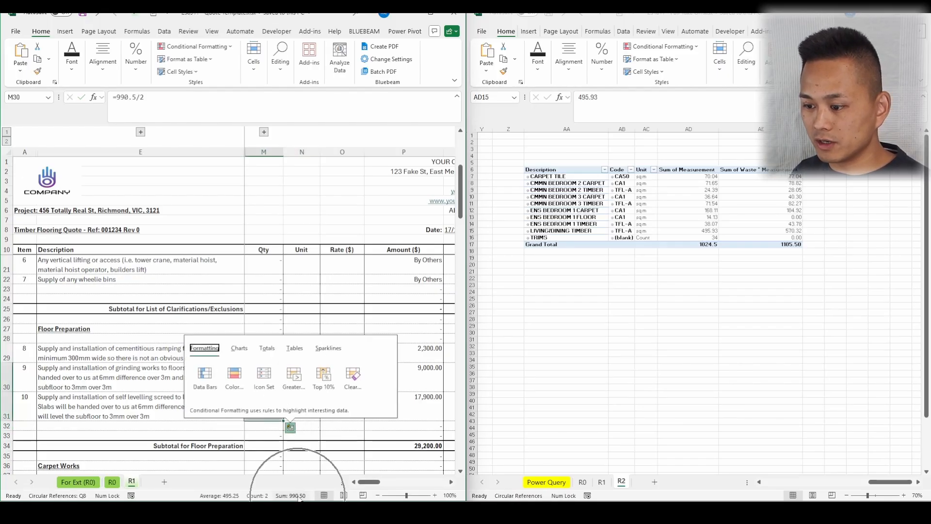
drag(699, 231, 711, 177)
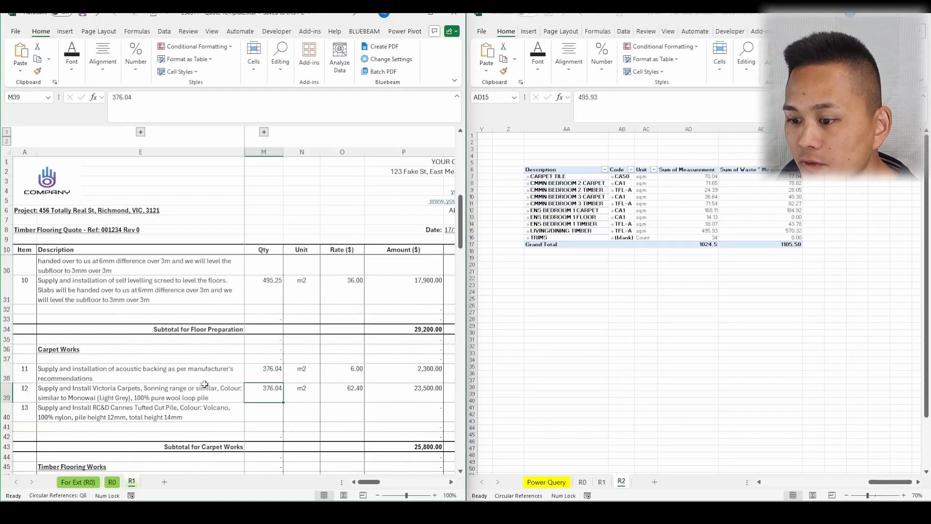
- Group the R2 pivot table by Code ahead of Description and total the Waste * Measurement values of the CA1 rows
click(270, 373)
click(614, 257)
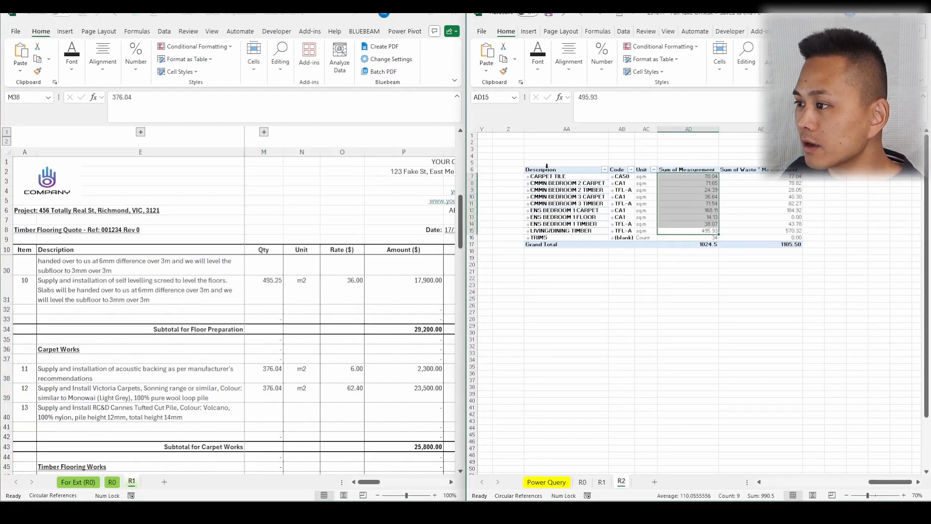
click(563, 176)
drag(622, 183, 612, 198)
drag(561, 181, 562, 224)
mouse_move(776, 185)
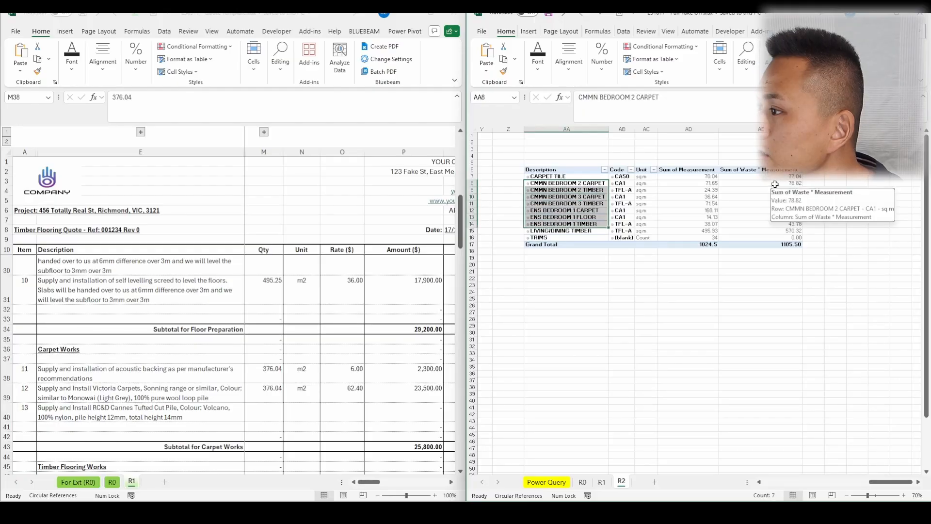
drag(775, 184, 776, 205)
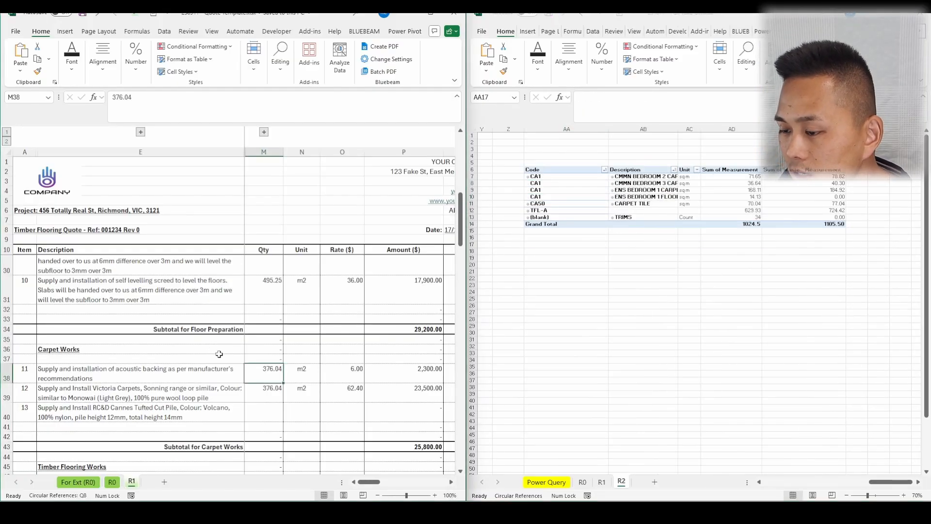
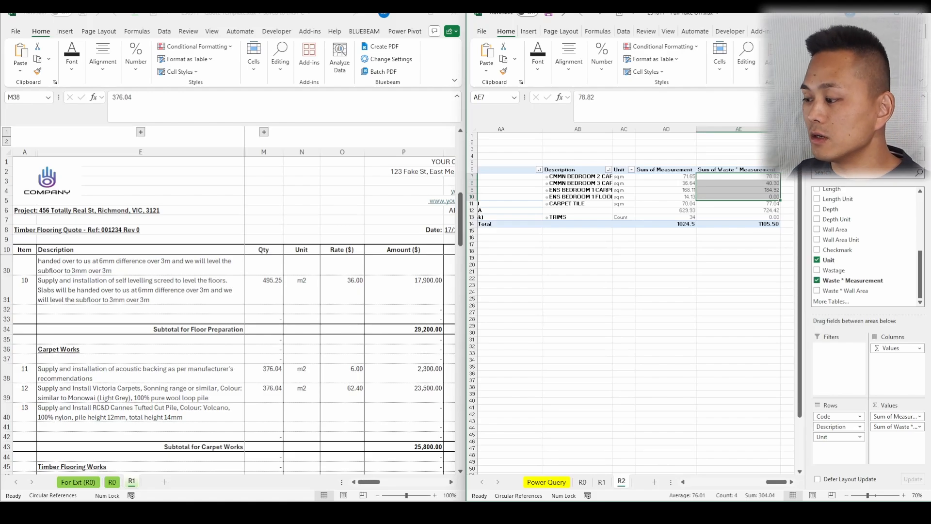
scroll(584, 198, left, 1)
scroll(558, 201, right, 2)
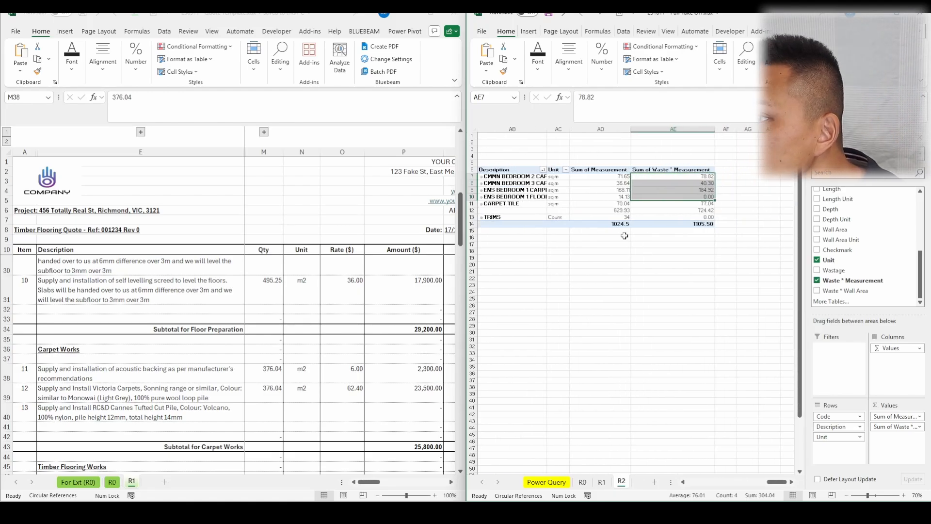
- Set the item 11 acoustic backing quantity to 304.04 and link the item 12 Victoria Carpets quantity to it with =M38
double_click(274, 371)
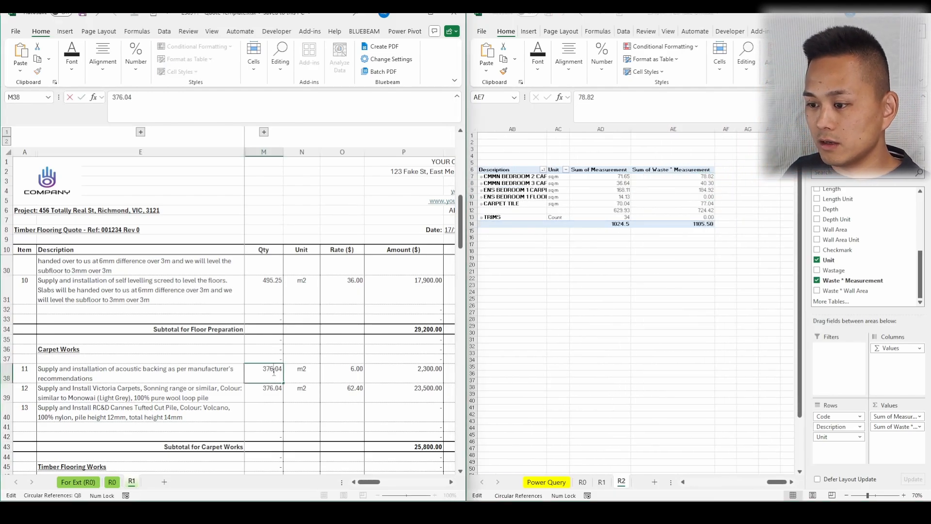
text(304.04)
drag(263, 369, 271, 389)
click(306, 349)
click(272, 387)
text(304.04)
key(Down)
key(Left)
key(Right)
click(271, 388)
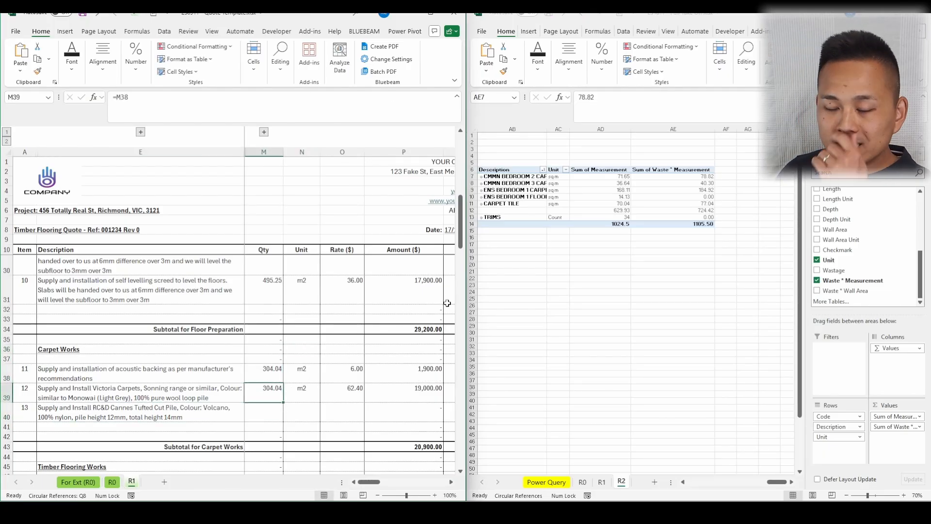
- Review the carpet descriptions of items 12 and 13 in the Carpet Works section
key(Down)
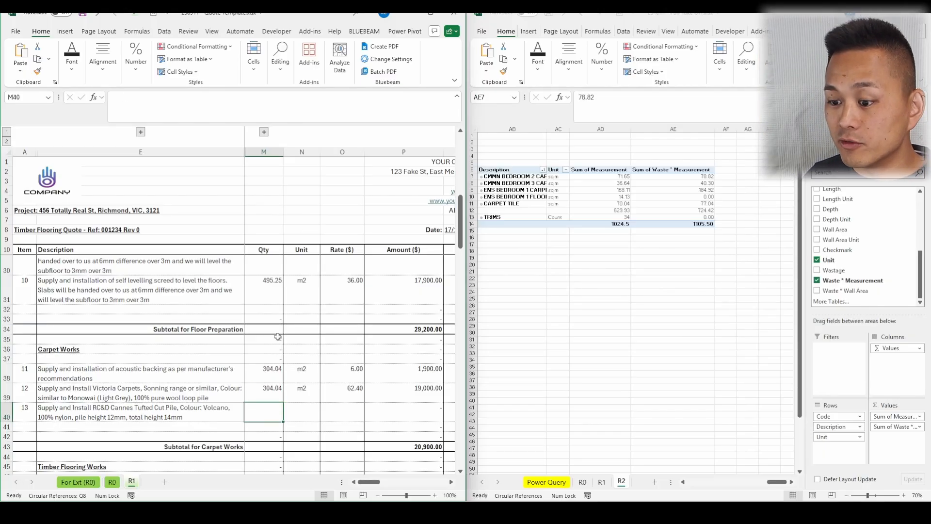
click(155, 388)
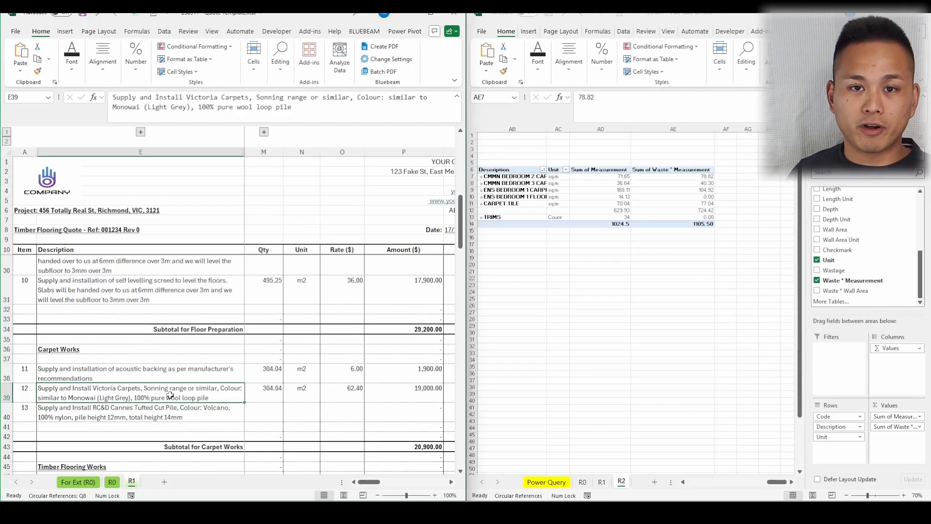
click(125, 417)
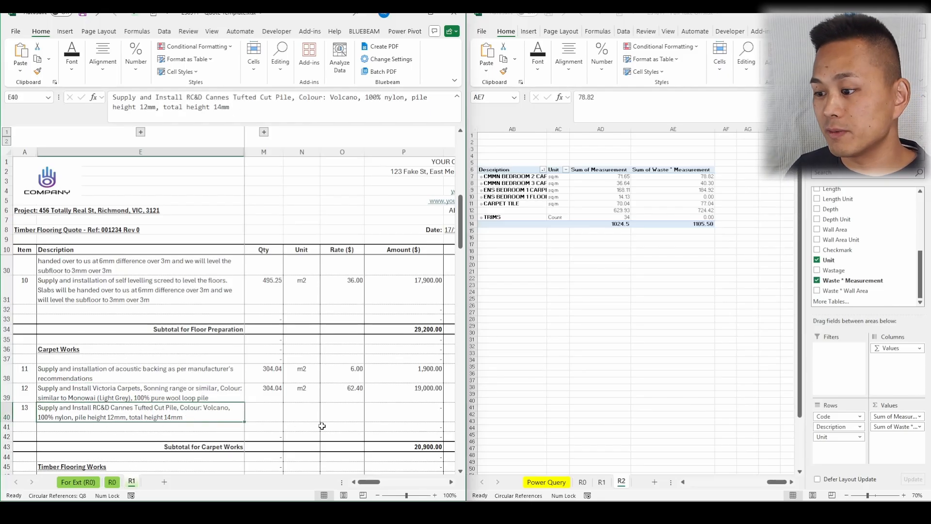
- Fill the item 12 rate lookup down to item 13 and bring up the SOR workbook's Rates sheet beside the quote
click(599, 495)
click(361, 397)
click(354, 413)
key(ctrl+d)
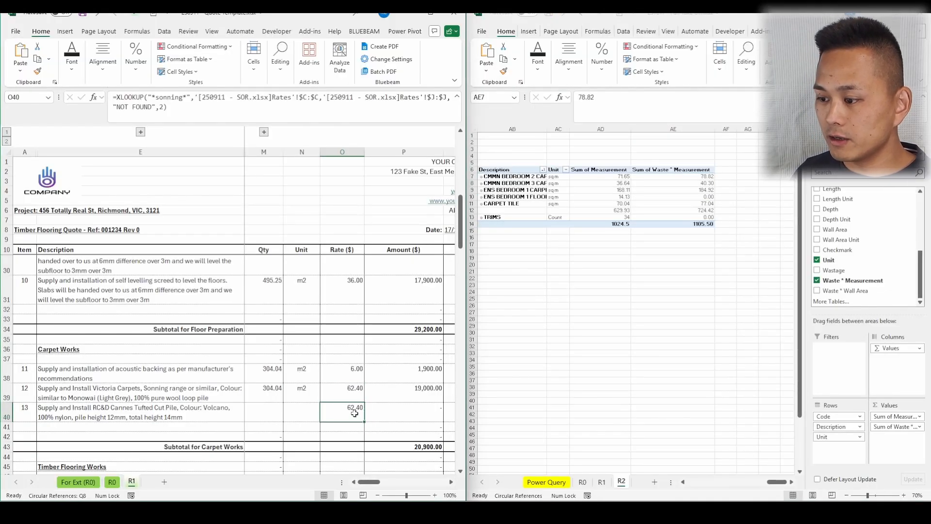
key(alt+Tab)
click(742, 231)
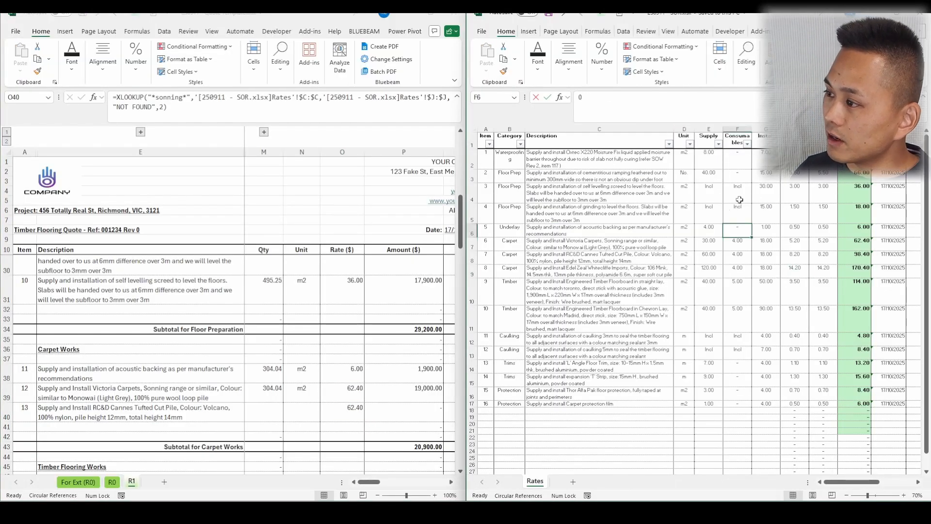
click(436, 357)
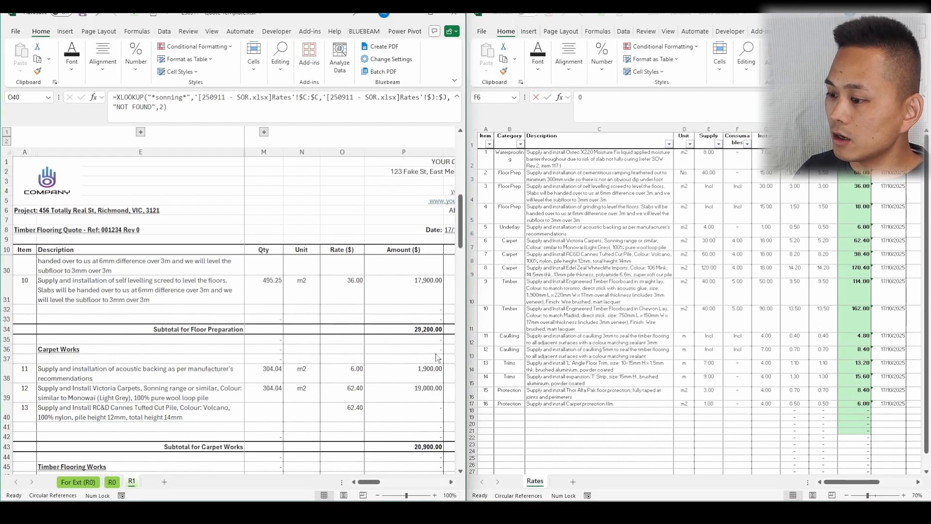
- Change the lookup text in the item 13 rate formula from sonning to cannes
click(184, 96)
key(BackSpace)
key(BackSpace)
key(BackSpace)
key(BackSpace)
key(BackSpace)
key(BackSpace)
key(BackSpace)
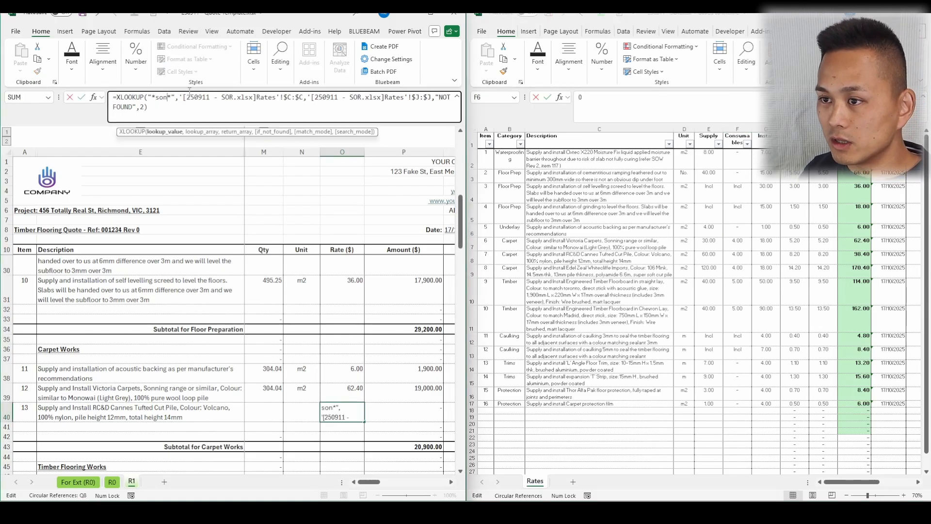
text(cannes)
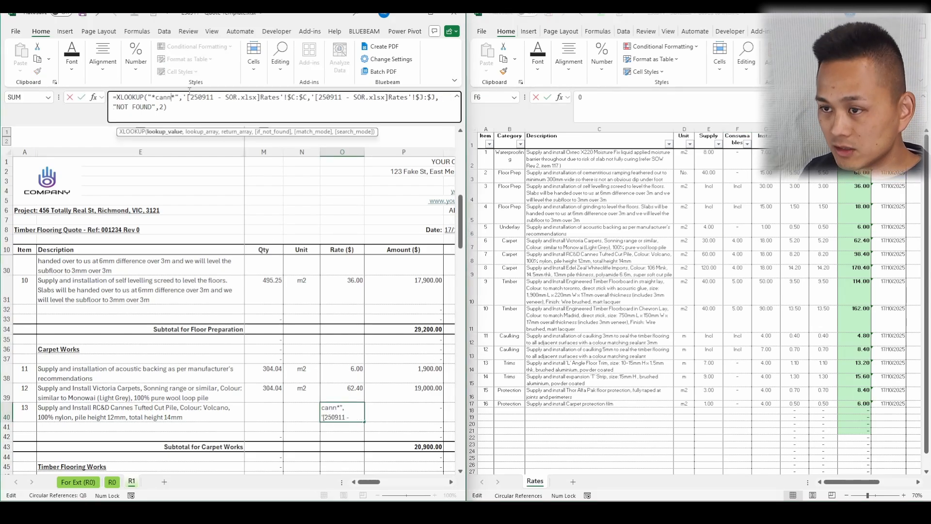
key(ctrl+Return)
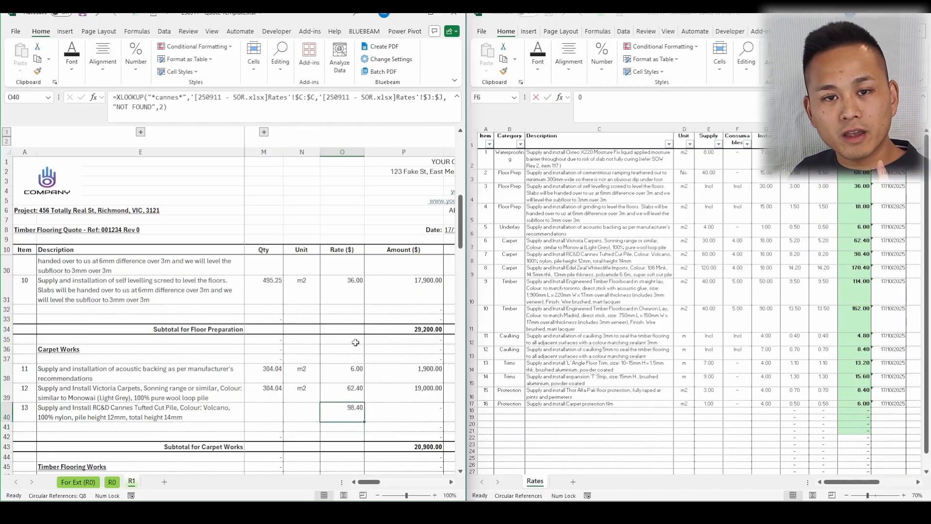
- Clear the item 13 rate and close the SOR rates workbook
key(Delete)
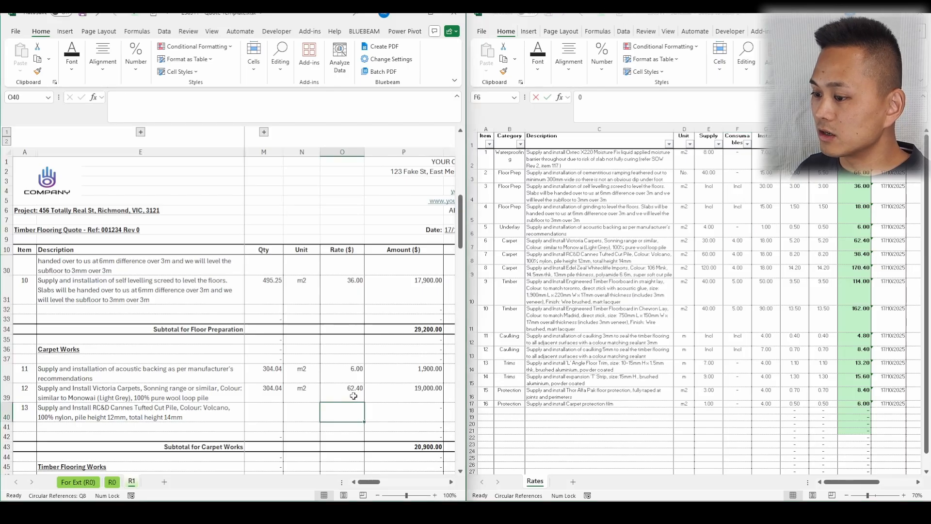
click(353, 396)
click(737, 230)
click(921, 18)
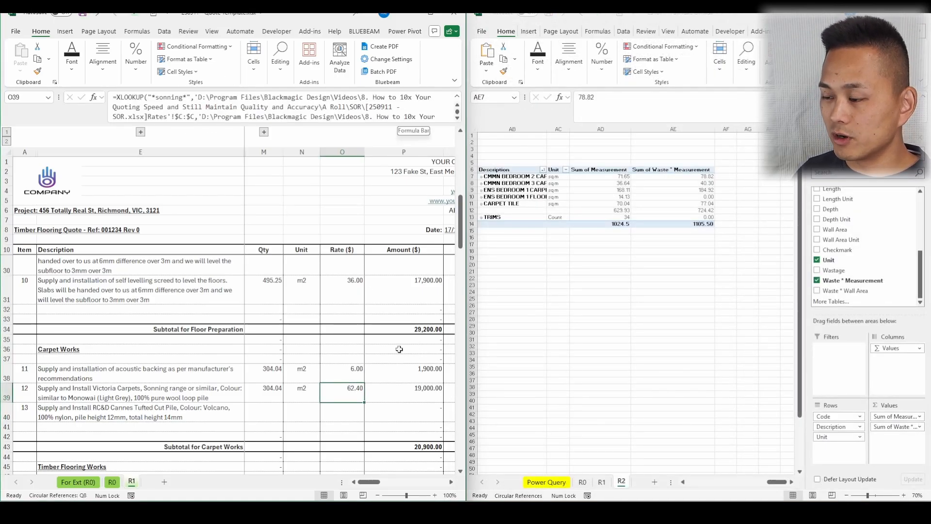
- Fill the item 12 rate lookup down to item 13 and replace its lookup text with *cannes*
click(353, 409)
key(ctrl+d)
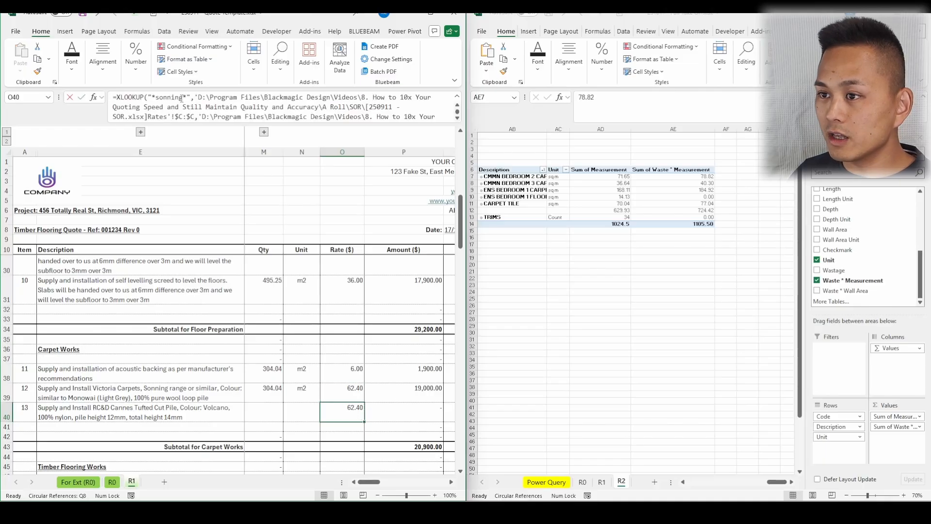
click(183, 97)
key(BackSpace)
key(BackSpace)
key(BackSpace)
key(BackSpace)
key(BackSpace)
key(BackSpace)
key(BackSpace)
text(canm)
key(BackSpace)
text(nes)
key(ctrl+Return)
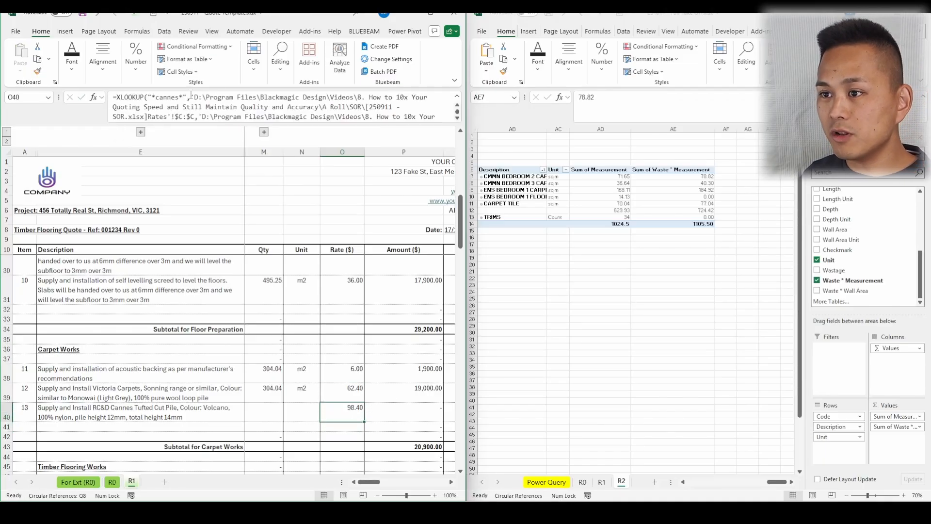
scroll(402, 114, down, 2)
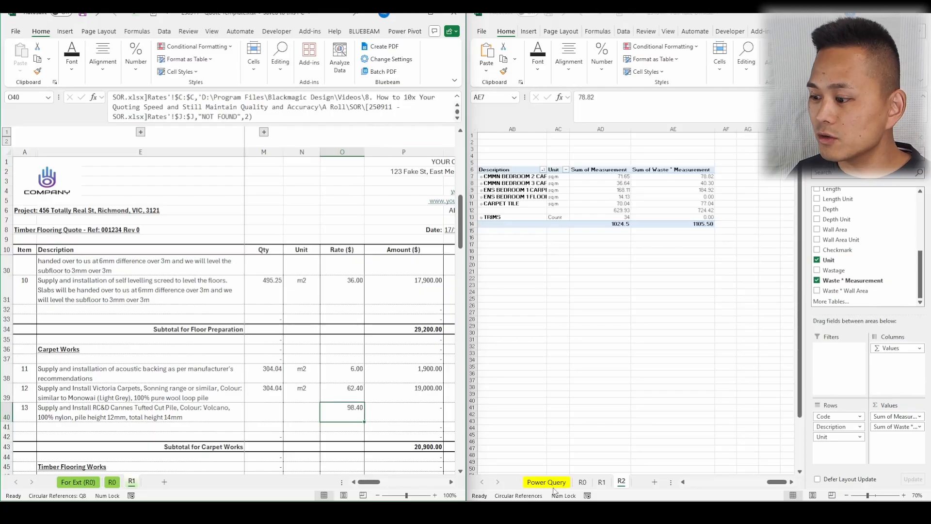
click(325, 407)
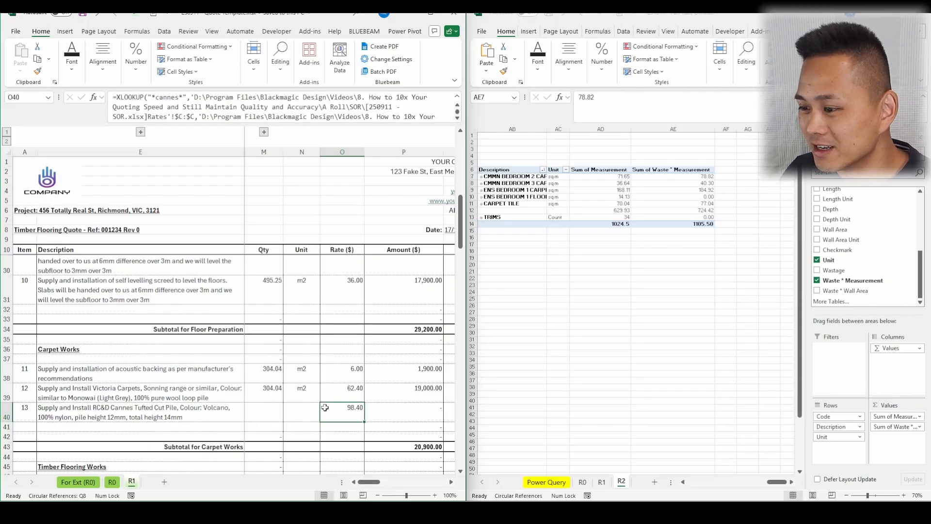
- Compare the quantities of carpet items 11 to 13 with the carpet descriptions in the R2 pivot table
drag(265, 371, 268, 390)
click(272, 415)
click(269, 399)
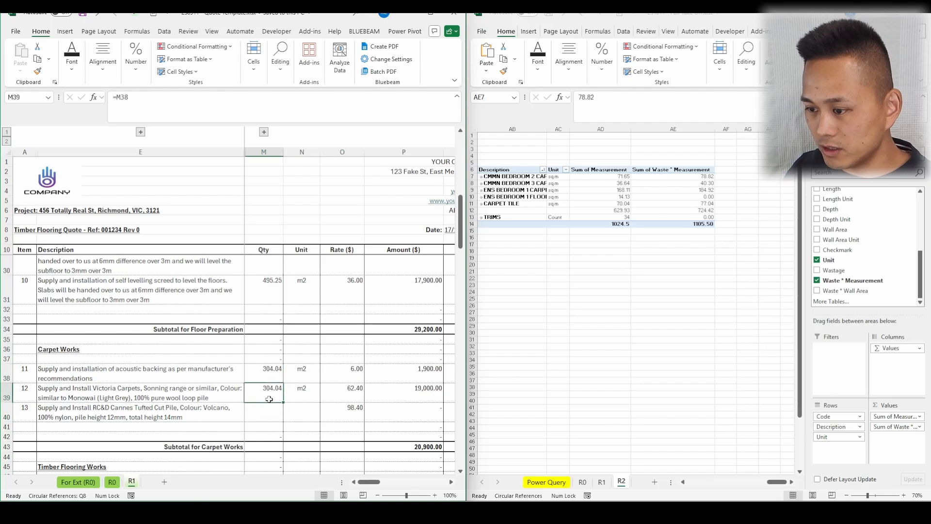
click(559, 250)
click(509, 186)
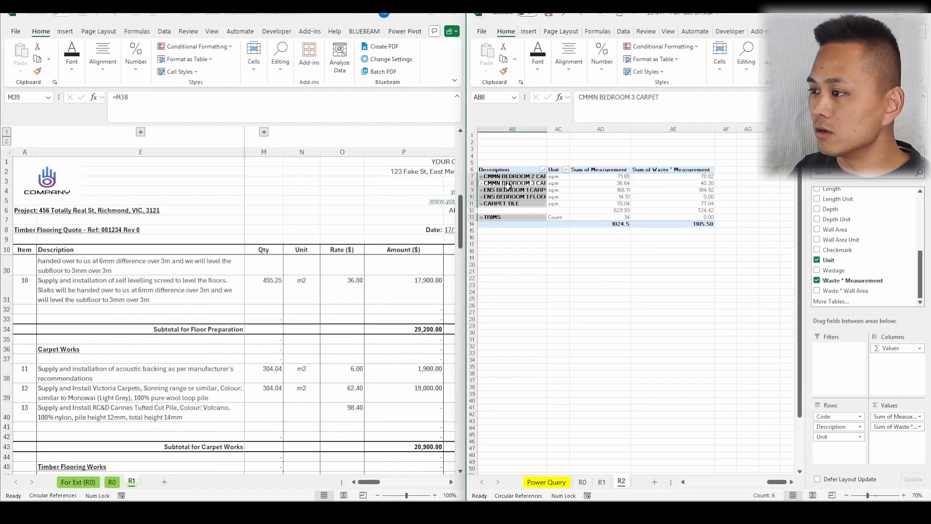
drag(545, 128, 563, 129)
click(583, 233)
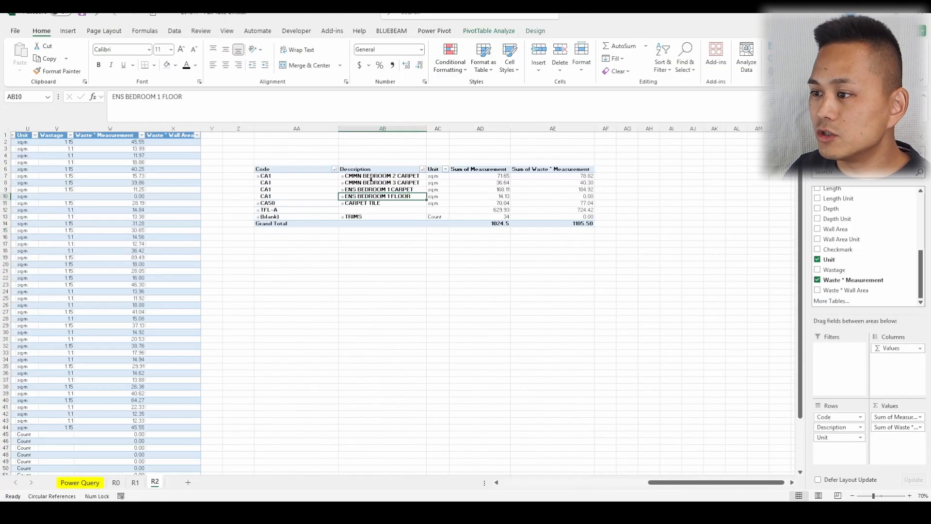
click(372, 176)
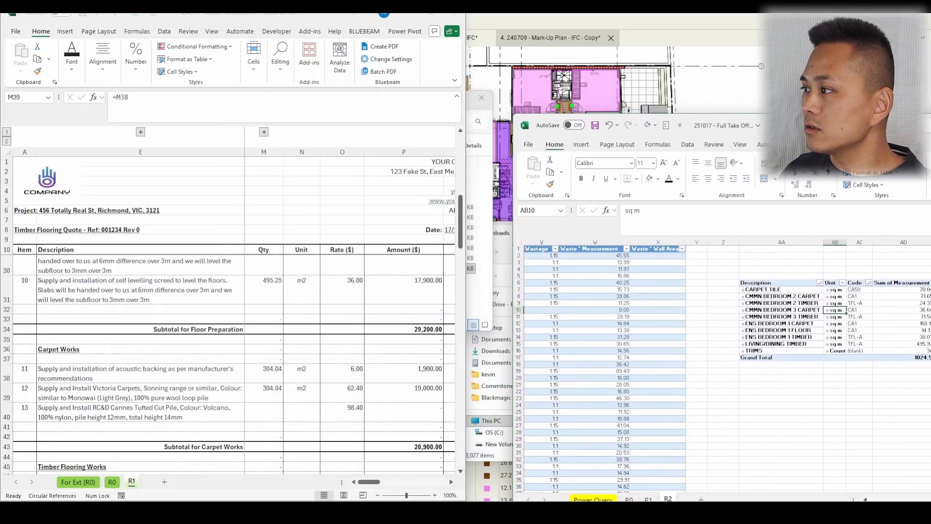
- Filter the R2 pivot table's Description field to the entries containing "carpet"
click(642, 169)
text(carpet)
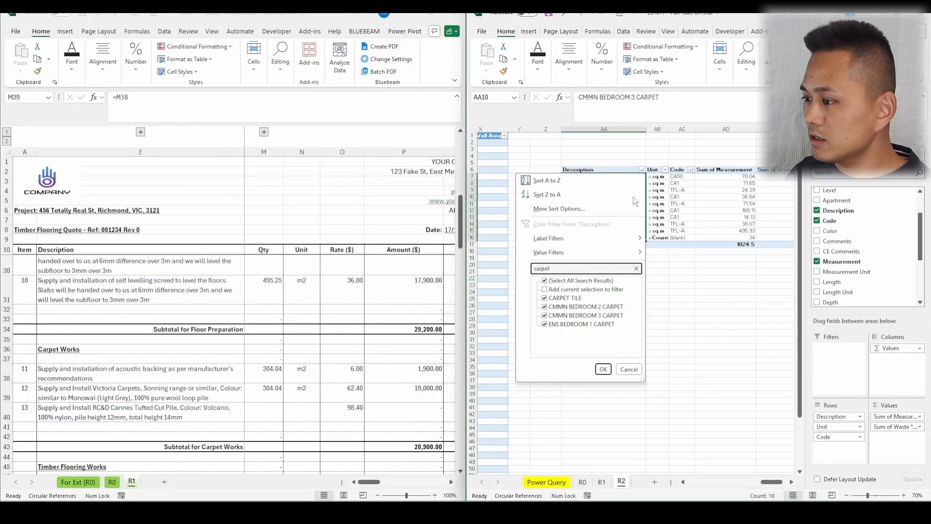
click(603, 371)
click(659, 291)
click(631, 187)
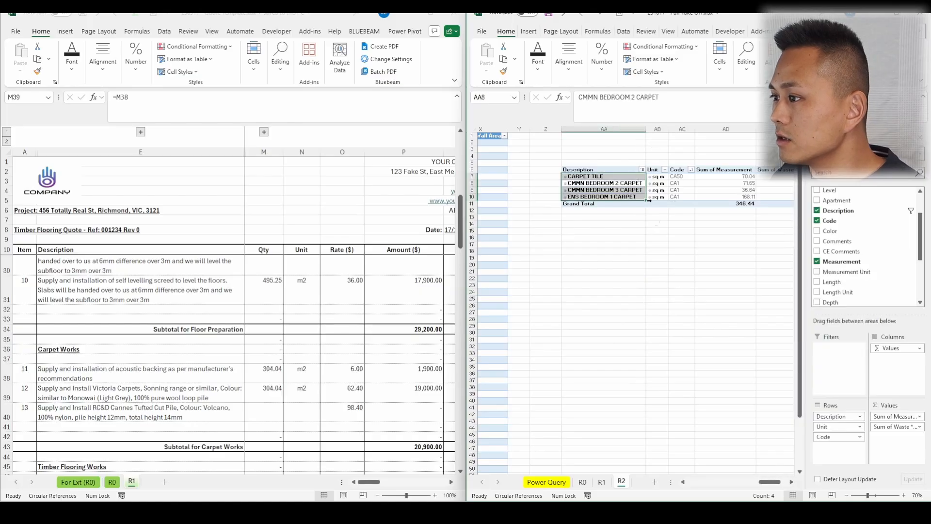
click(658, 224)
click(589, 177)
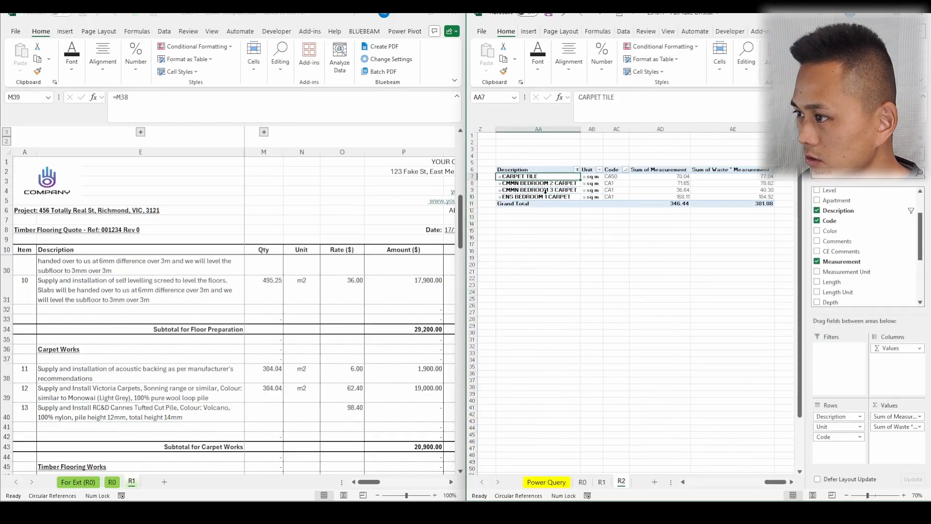
click(558, 184)
click(558, 190)
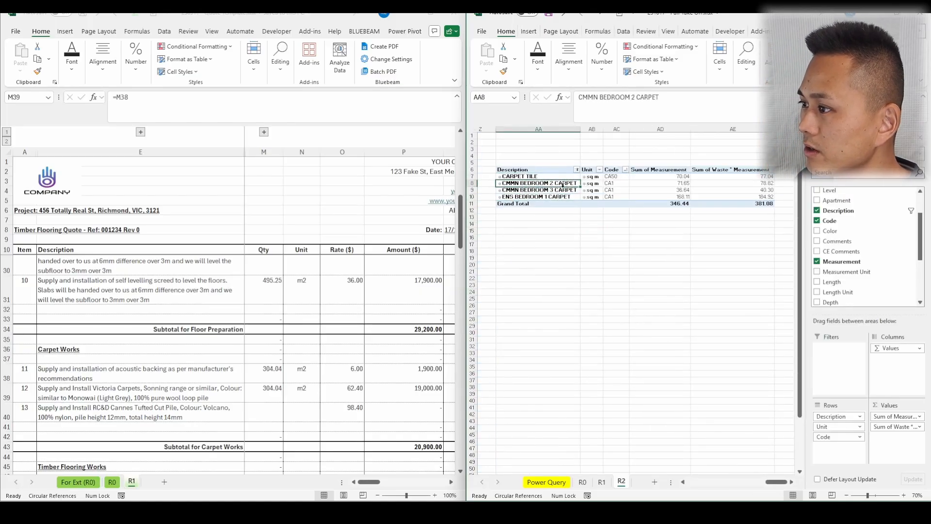
- Copy the ENS BEDROOM 1 CARPET Waste * Measurement value, 184.92, into the item 13 quantity as a value only
click(660, 190)
click(751, 197)
key(c)
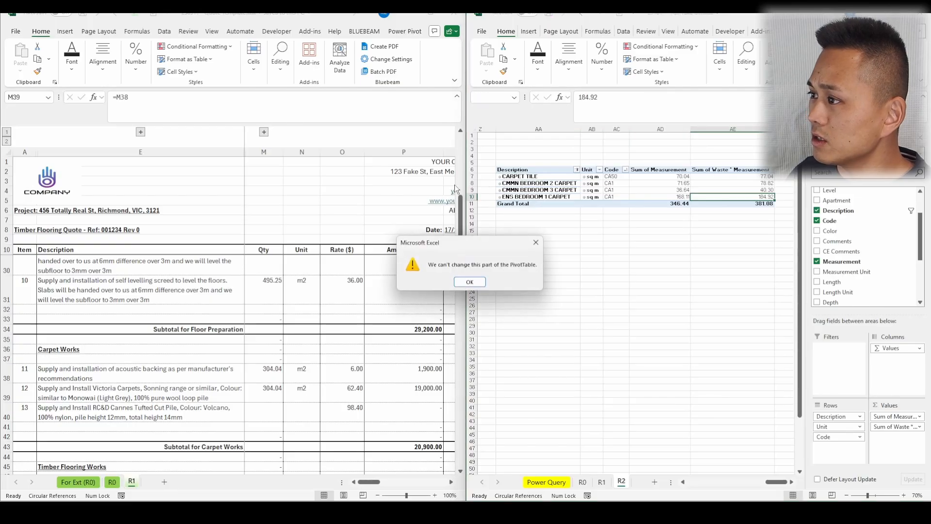
click(470, 282)
key(ctrl+c)
click(263, 409)
right_click(264, 408)
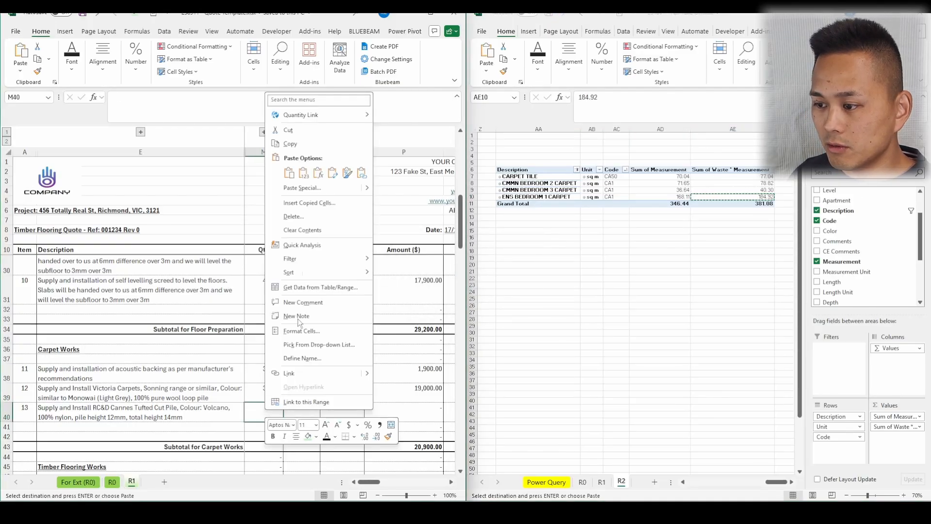
click(305, 175)
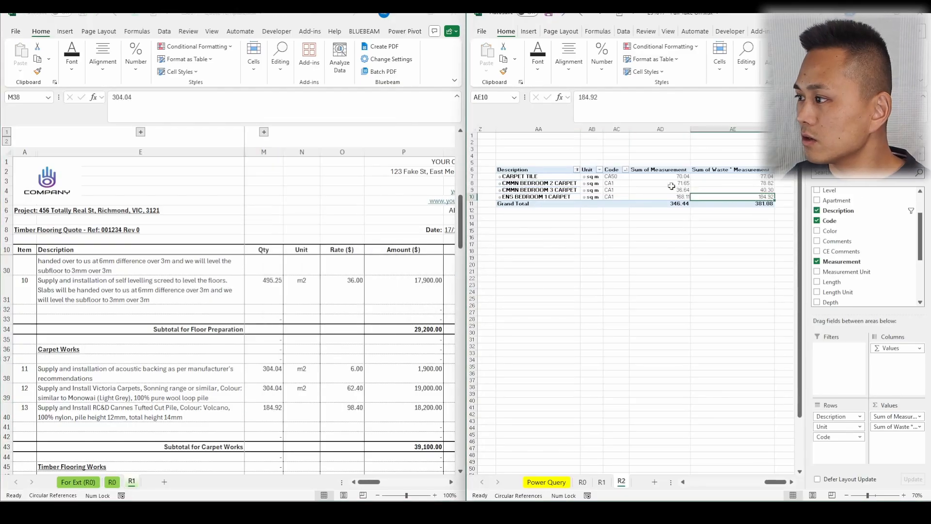
- Set the item 11 quantity to 119.12, the Waste * Measurement sum of the CMMN BEDROOM 2 and 3 carpet rows
drag(727, 183, 731, 190)
key(ctrl)
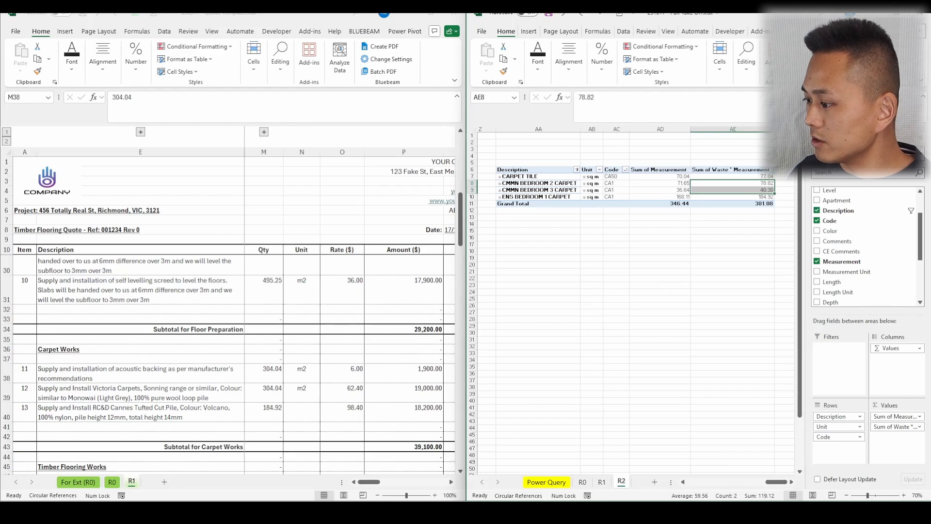
click(757, 496)
right_click(266, 376)
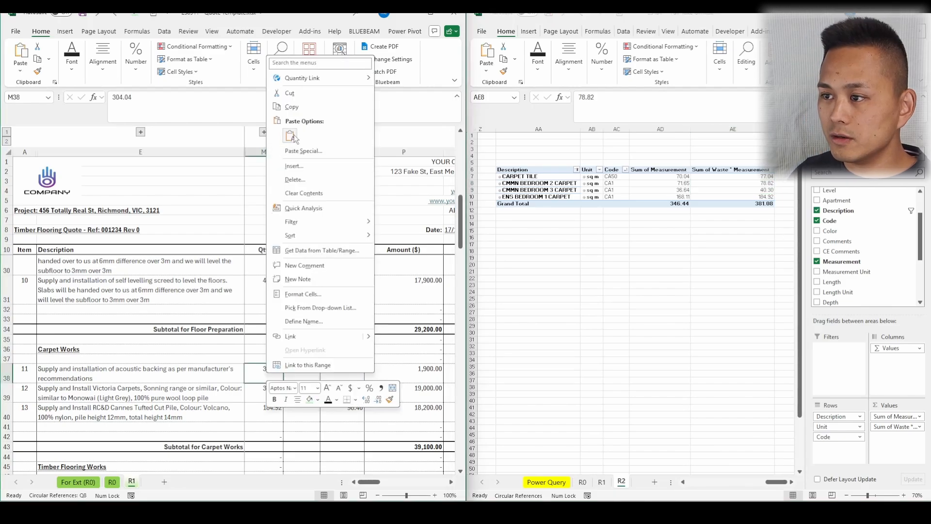
click(291, 136)
- Check the sum of the item 12 and 13 quantities against the pivot's three bedroom carpet rows
click(269, 391)
drag(269, 377, 268, 411)
drag(304, 374, 330, 380)
drag(267, 393, 266, 413)
mouse_move(287, 504)
key(ctrl)
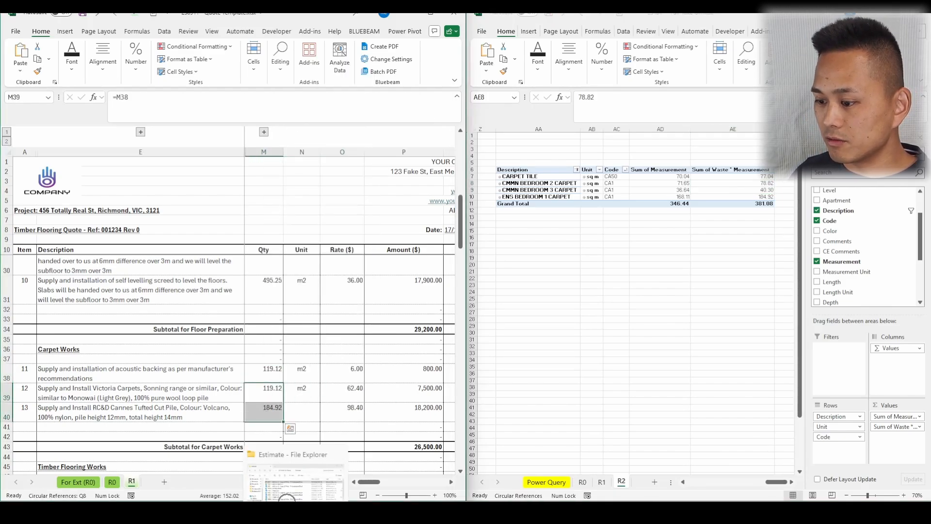
drag(760, 183, 759, 197)
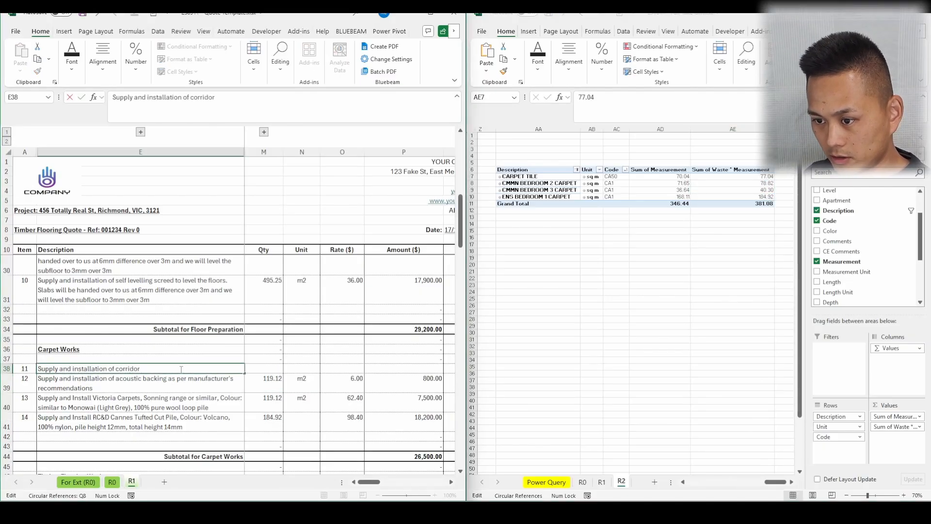
- Complete the new item 11 as "Supply and installation of corridor carpet tiles" with quantity 77.04 and unit m2
text(carpet tiles)
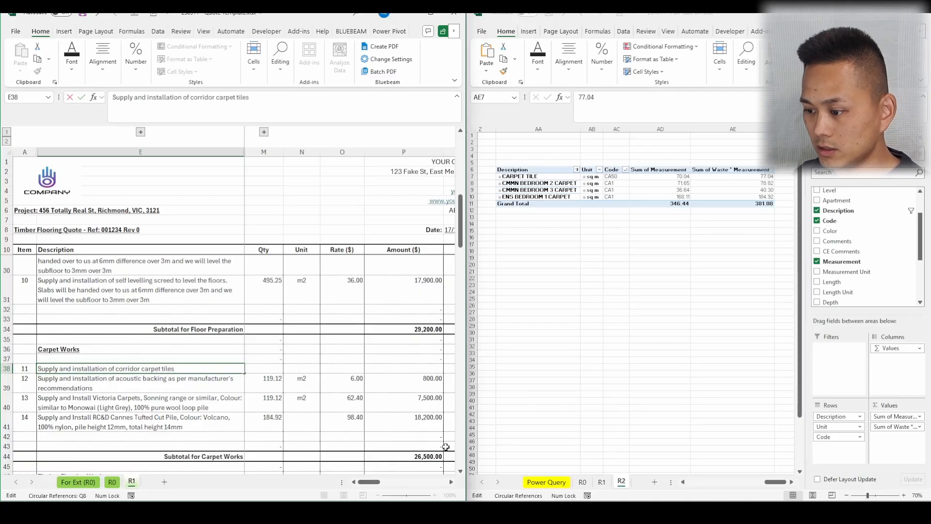
click(451, 512)
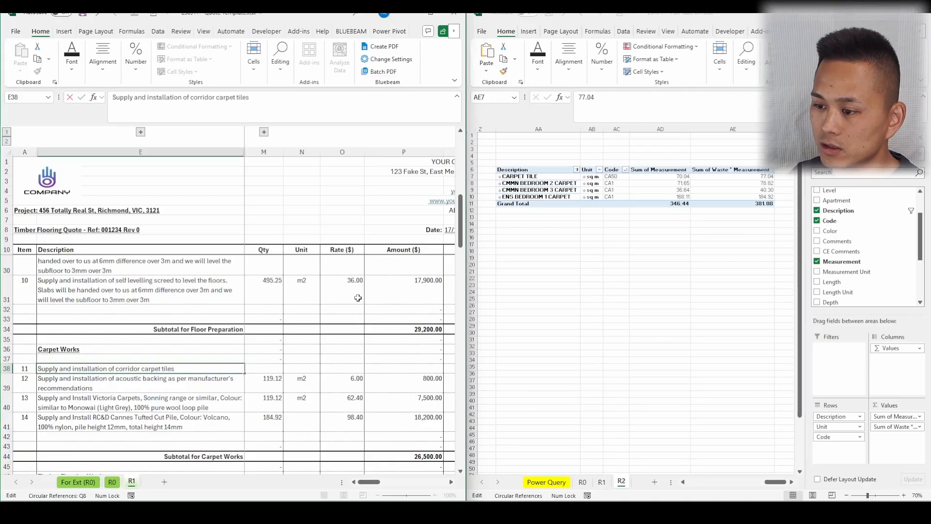
click(276, 369)
text(77.04)
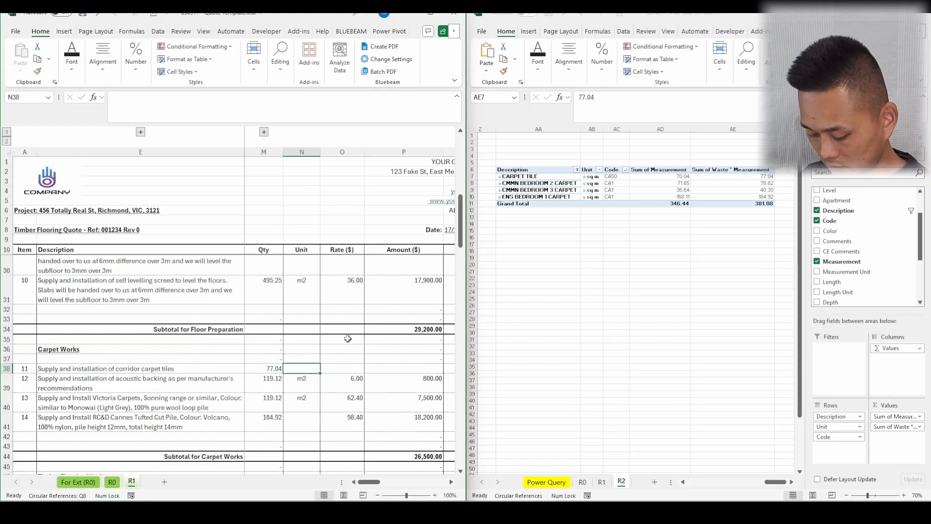
key(Return)
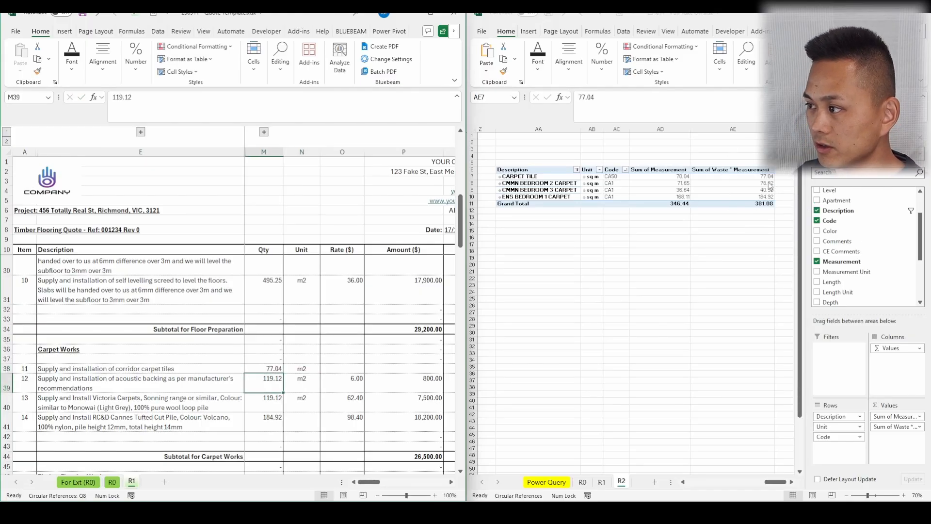
- Sum the quantities of items 11, 13 and 14 to check them against the pivot's Waste * Measurement grand total
click(264, 369)
ctrl+click(265, 398)
ctrl+click(265, 420)
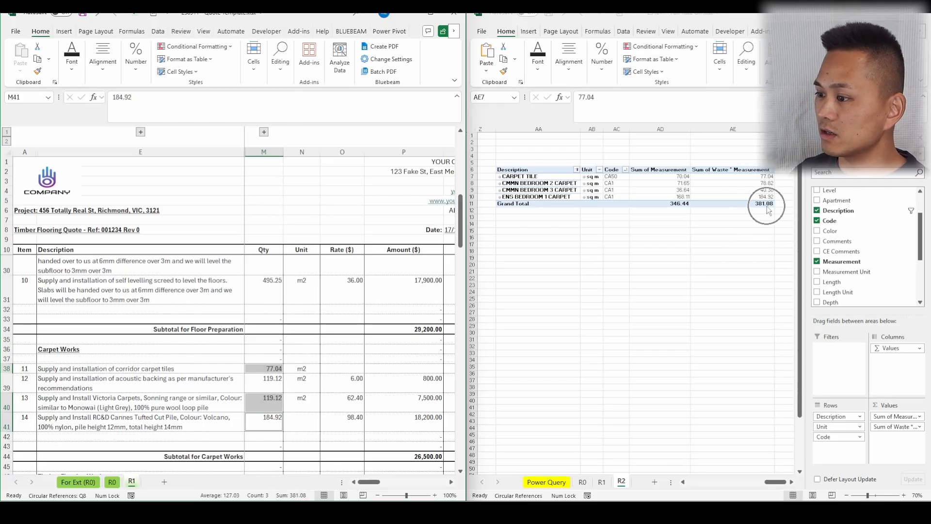
- Copy the m2 unit from item 13 to item 14
click(328, 381)
click(305, 399)
key(ctrl+c)
key(Down)
key(Return)
- Switch to the SOR rates workbook and search the Rates sheet for "tile"
click(340, 370)
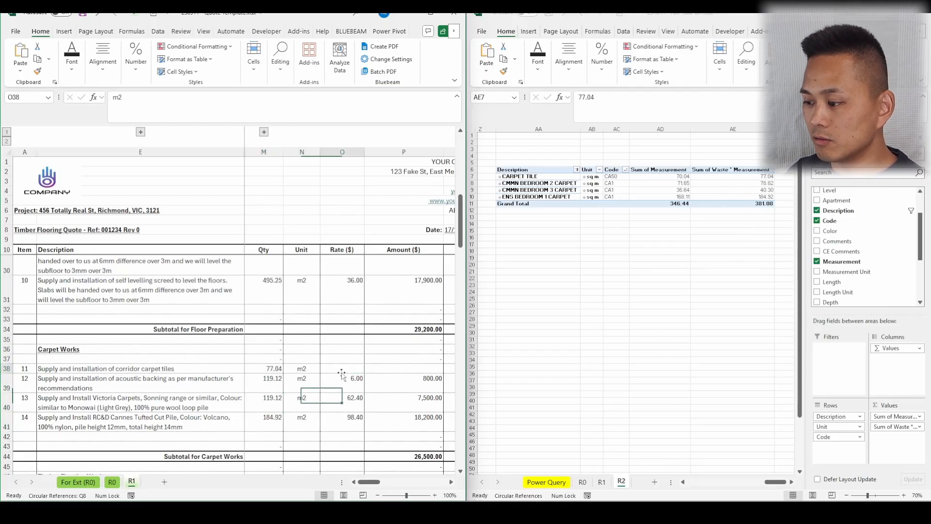
drag(930, 121, 896, 110)
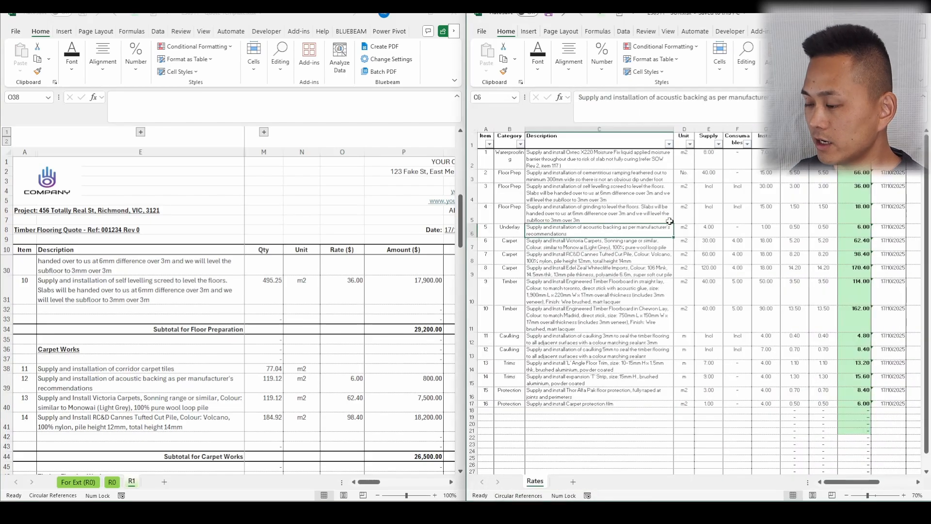
key(ctrl+f)
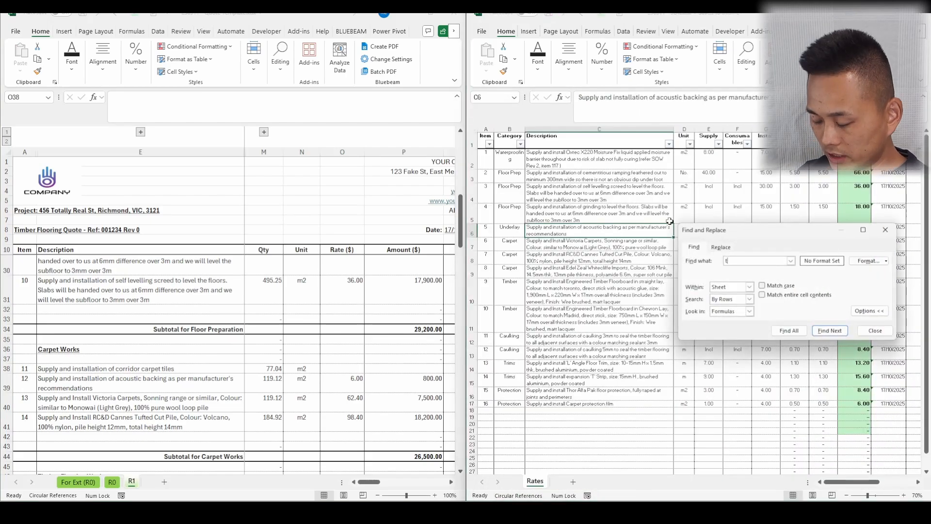
key(Escape)
drag(582, 338, 581, 351)
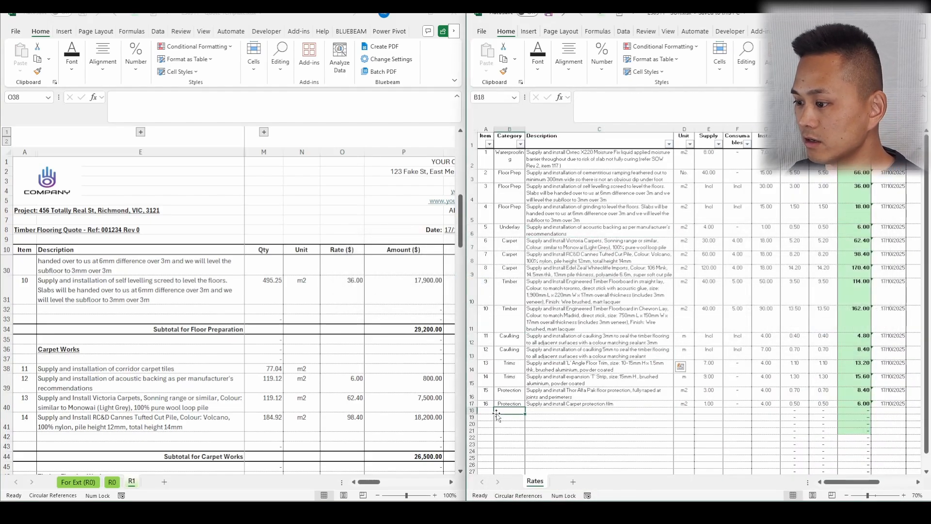
- Add rate item 17 in category Carpet, described "Supply and install carpet tile victoria carpets", unit m2, supply 35, consumables 4 and install 18
click(499, 411)
text(Carpet)
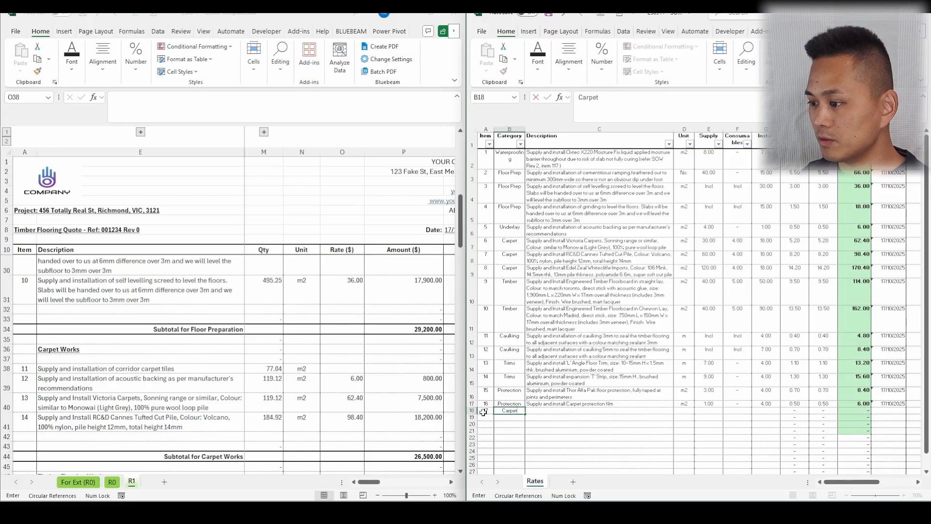
key(Tab)
text(Supply and install carpet tile victoria carpets)
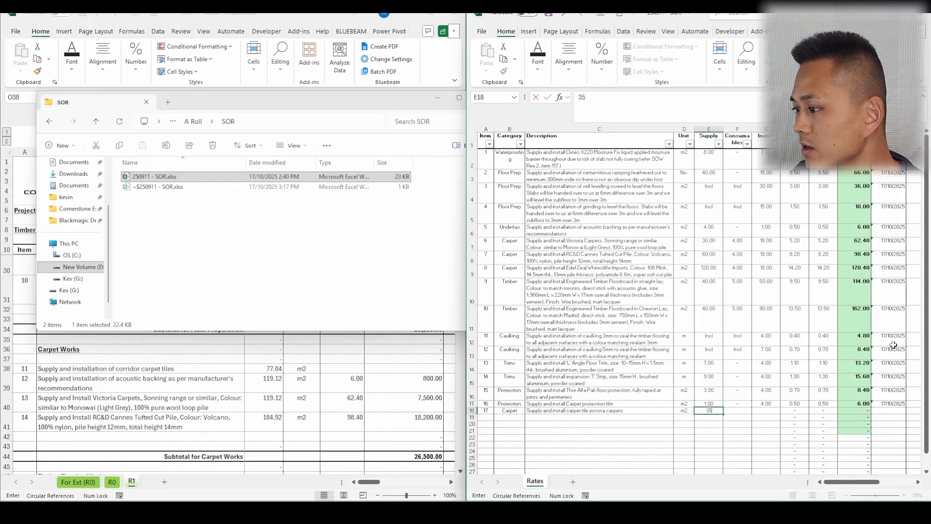
text(4)
key(Tab)
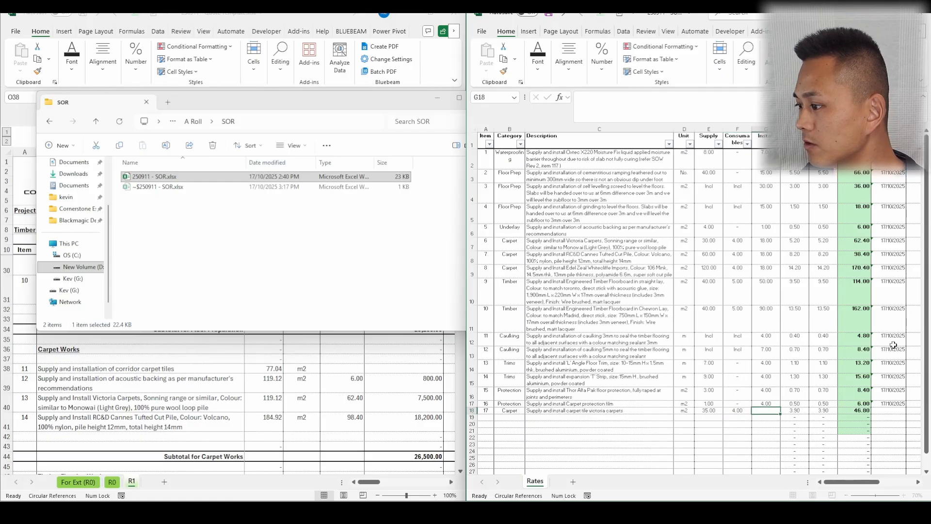
- Set the supply rate of rate item 17 to 25 and copy the 17/10/2025 date from item 16 to it
key(Left)
key(Left)
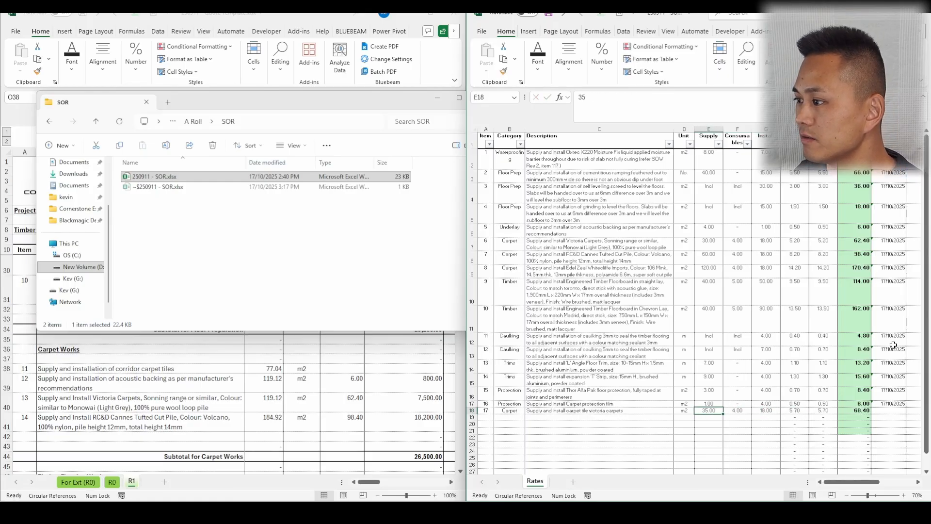
text(25)
key(Return)
click(822, 370)
click(884, 403)
key(ctrl+c)
key(Down)
key(ctrl+v)
key(Escape)
key(Left)
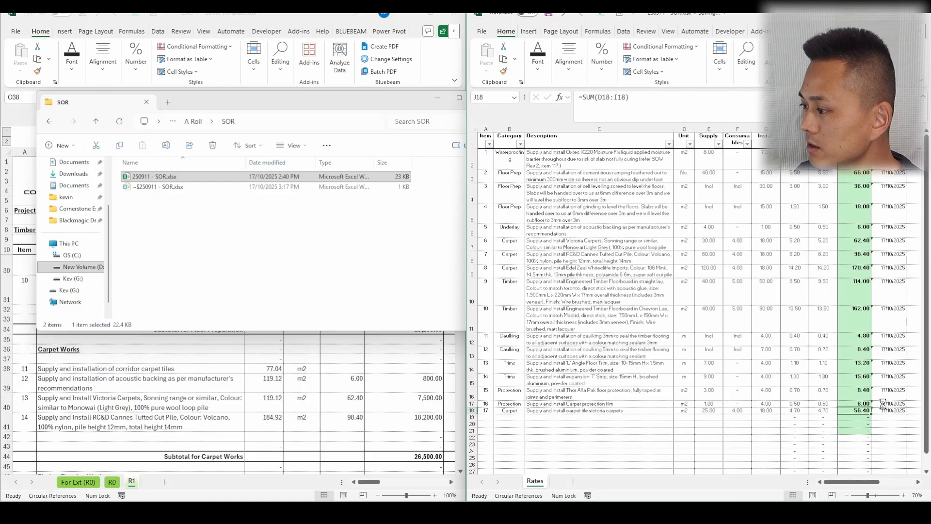
- Copy the acoustic backing item's rate lookup formula to the rate of quote item 11, corridor carpet tiles
click(355, 359)
key(Down)
key(ctrl+c)
key(Up)
key(ctrl+v)
key(Escape)
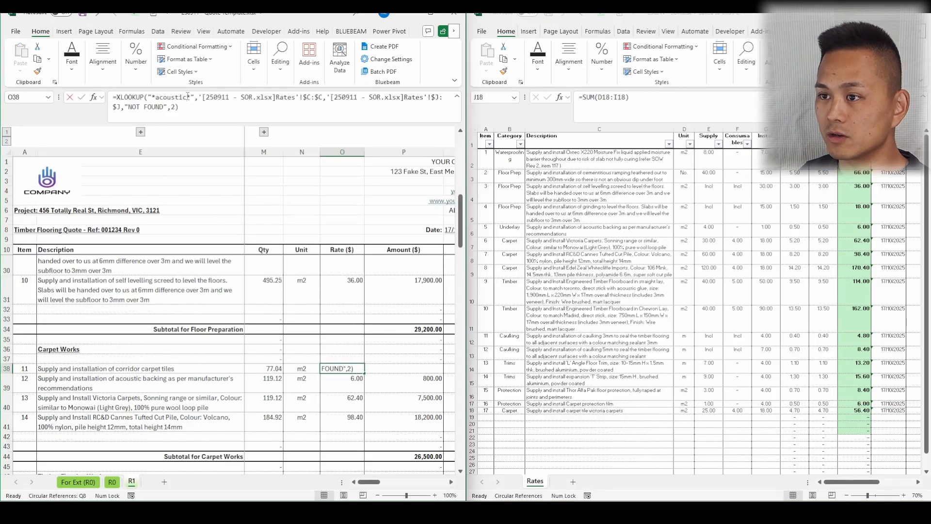
- Change the XLOOKUP search term in item 11's rate to "*carpet ti*"
click(187, 95)
key(BackSpace)
key(BackSpace)
key(BackSpace)
key(BackSpace)
key(BackSpace)
key(BackSpace)
key(BackSpace)
key(BackSpace)
text(ca)
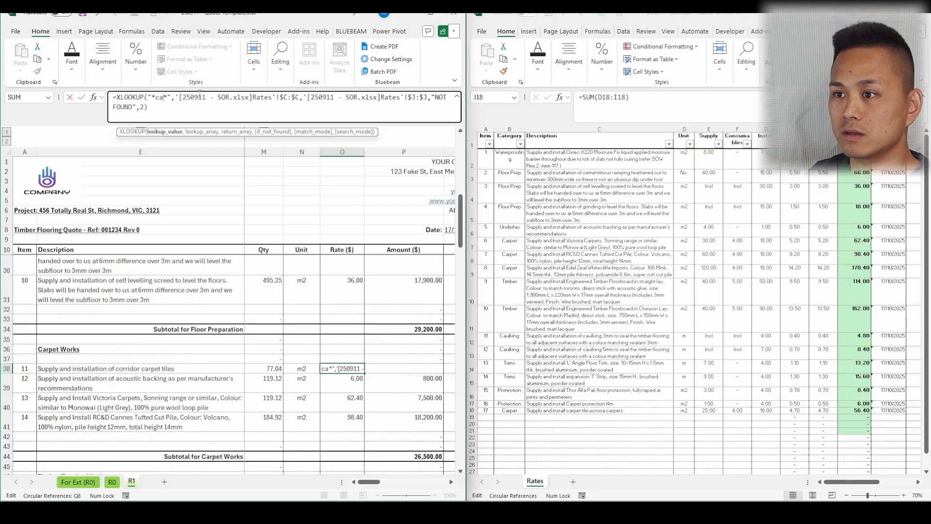
text(rpet ti)
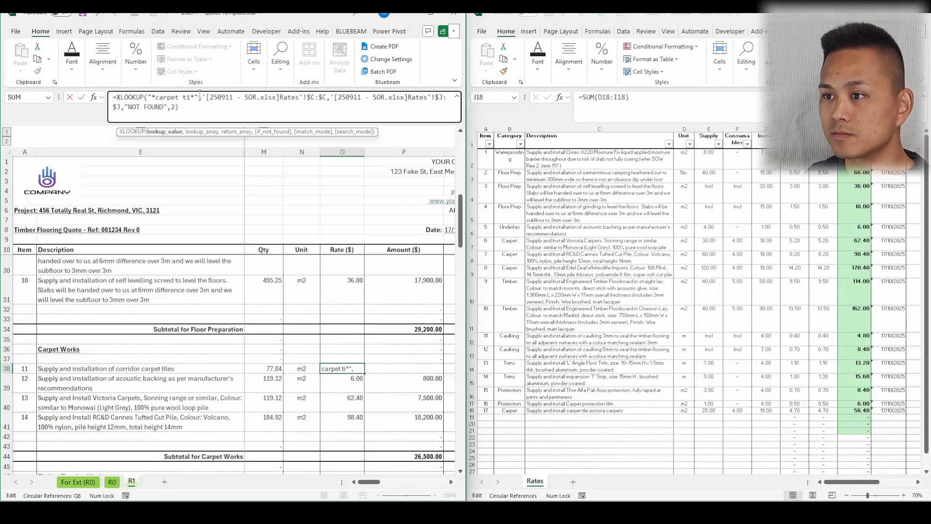
key(Tab)
- Copy the amount formula from the row above into item 11's Amount cell
key(Up)
key(ctrl+c)
key(Down)
key(ctrl+v)
key(Escape)
key(F2)
key(Escape)
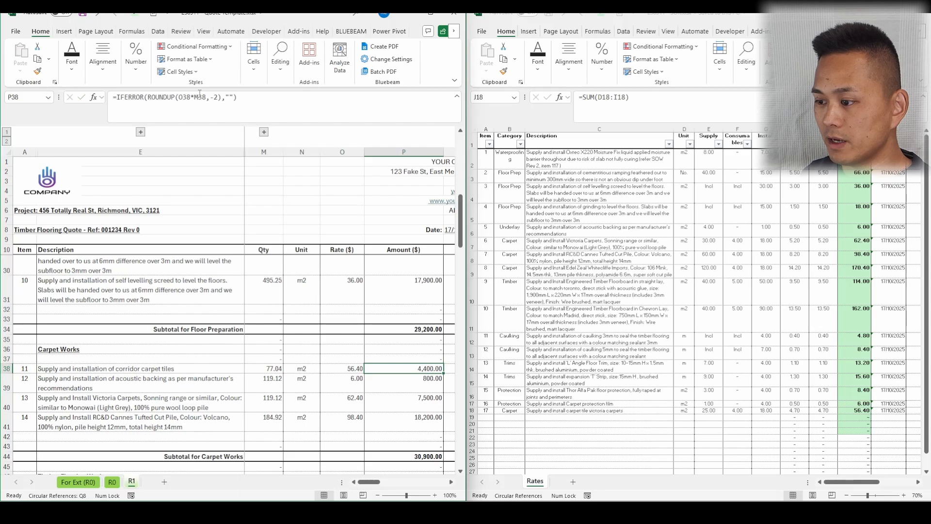
- Review the Timber Flooring Works items and their quantities in the R1 quote
click(181, 308)
scroll(214, 320, down, 2)
click(264, 329)
scroll(276, 334, down, 2)
click(289, 326)
scroll(242, 351, down, 3)
click(179, 318)
click(273, 297)
click(279, 331)
- Switch to the take-off workbook and filter the R2 pivot's Description field to the timber rows only
key(alt+Tab)
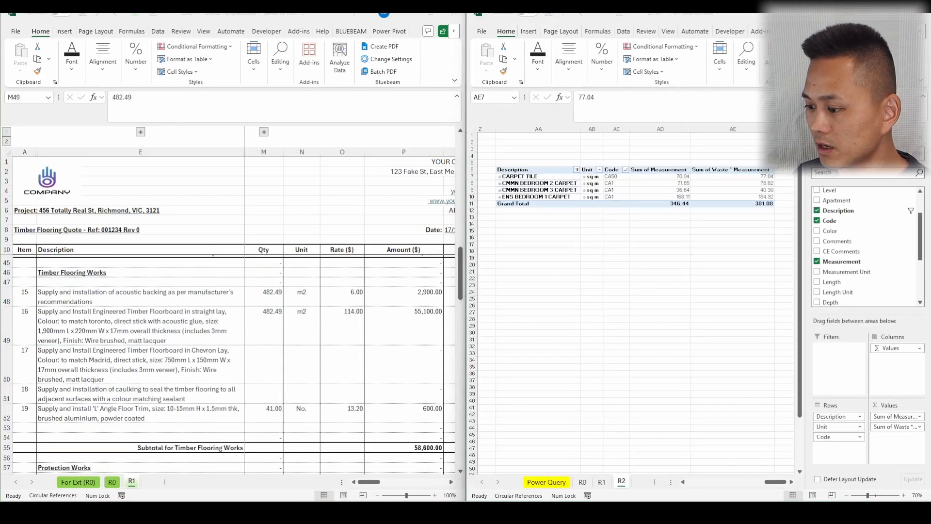
click(660, 217)
click(563, 184)
click(562, 177)
click(577, 169)
click(478, 281)
click(538, 369)
click(553, 204)
click(577, 170)
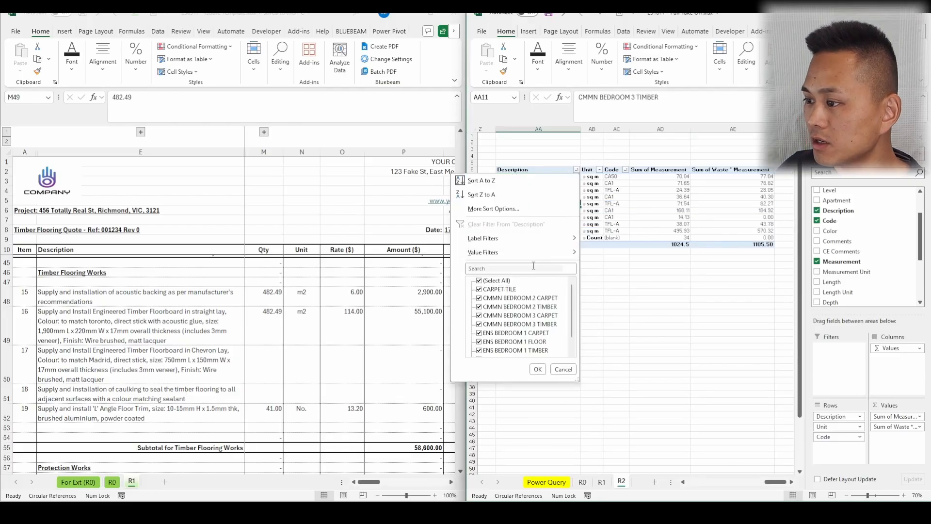
click(534, 268)
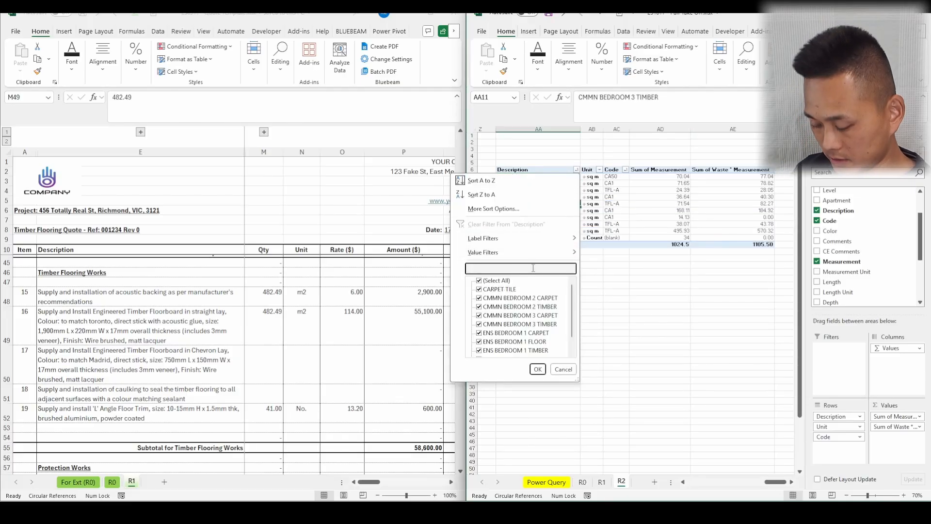
click(538, 369)
click(616, 319)
- Sum the pivot's bedroom 2, bedroom 3 and living/dining timber quantities with waste, and set item 16's quantity to 680.64
click(224, 360)
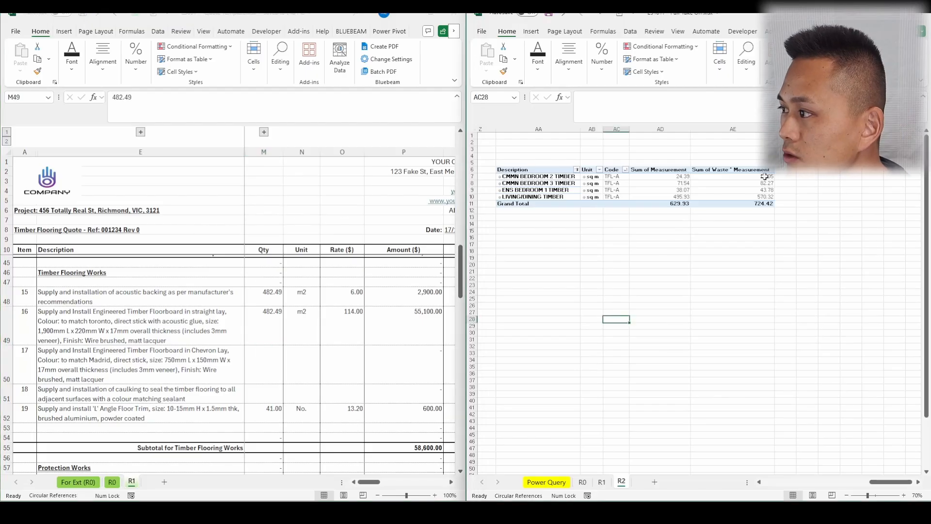
drag(766, 176, 766, 183)
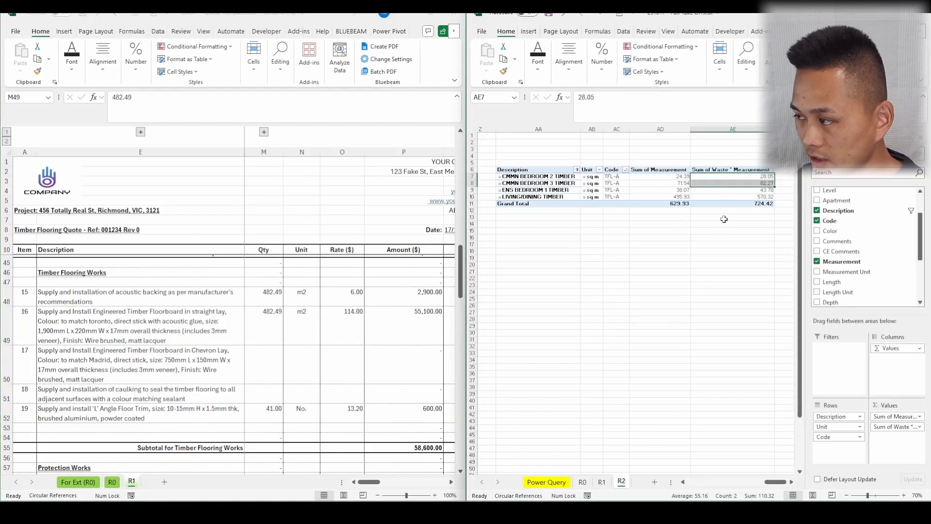
ctrl+click(761, 197)
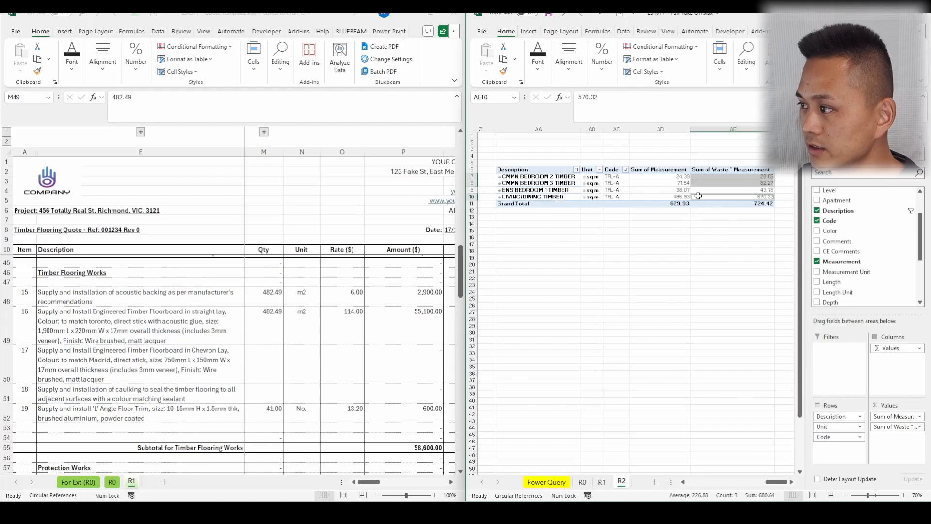
click(306, 343)
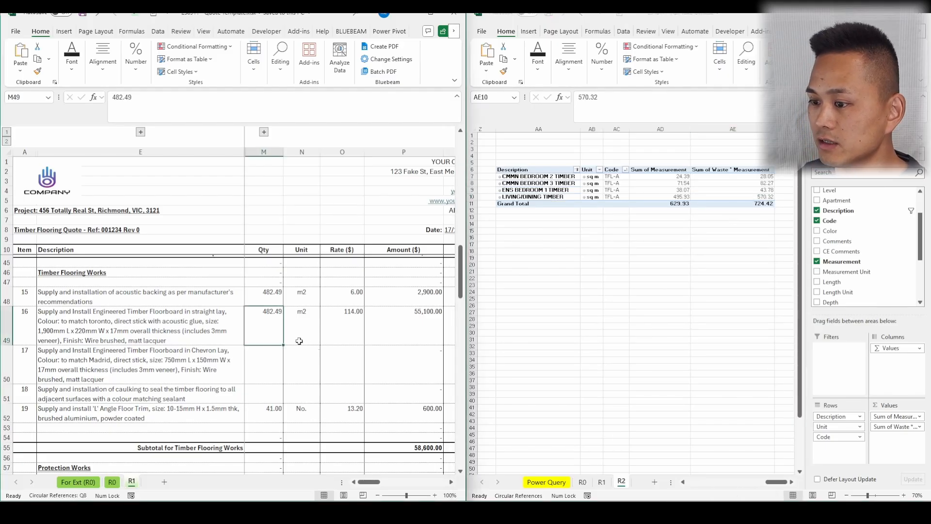
double_click(259, 319)
text(680.64)
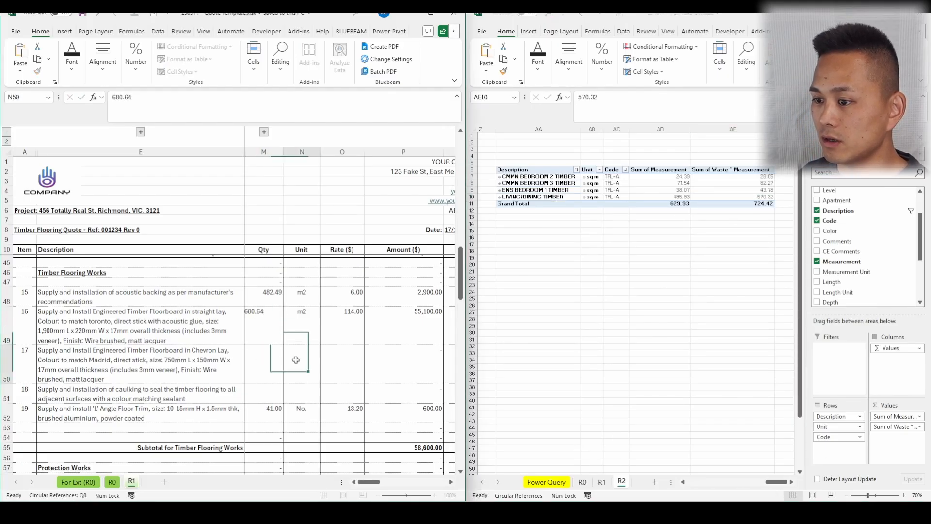
- Set the quantity of item 15, acoustic backing, to the formula =M49+M50
click(270, 300)
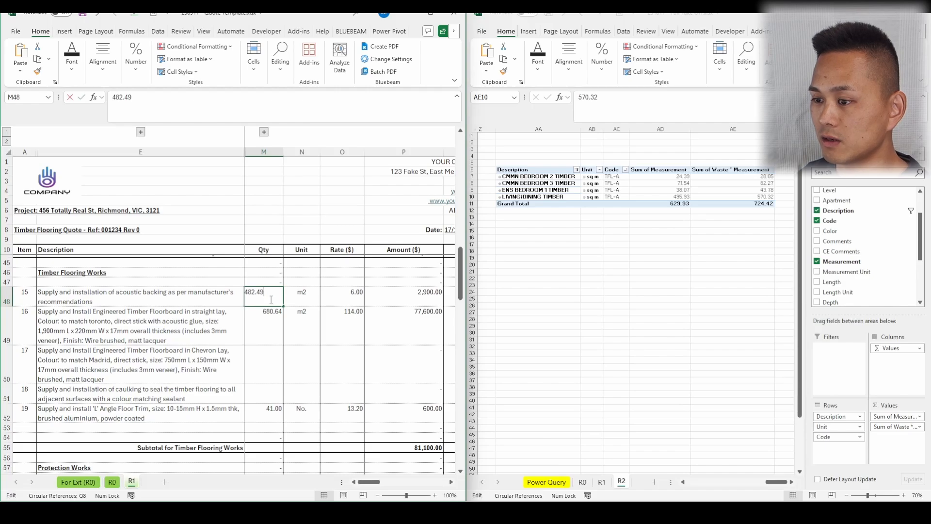
text(=)
key(Down)
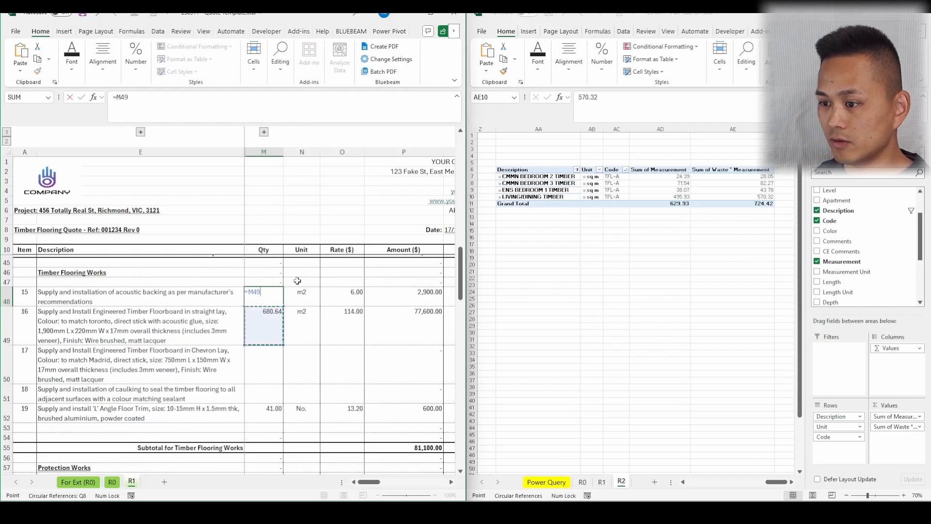
click(266, 367)
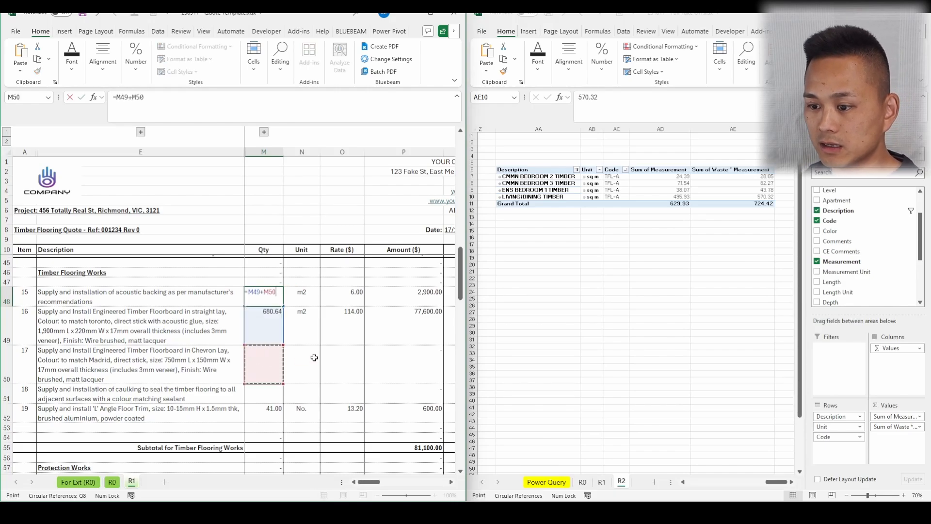
key(Return)
key(Up)
key(Down)
key(Down)
- Set item 17's quantity to 43.78 from the pivot's ENS Bedroom 1 timber row
click(753, 195)
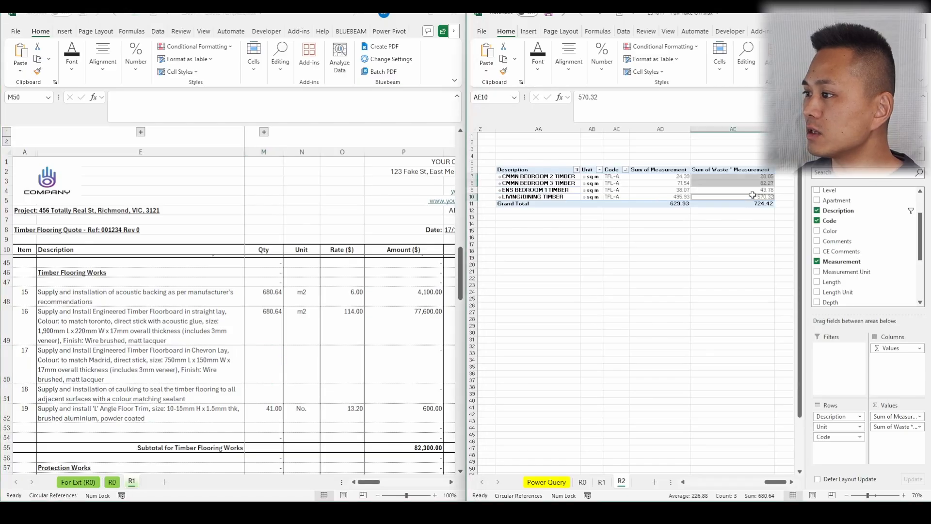
click(753, 189)
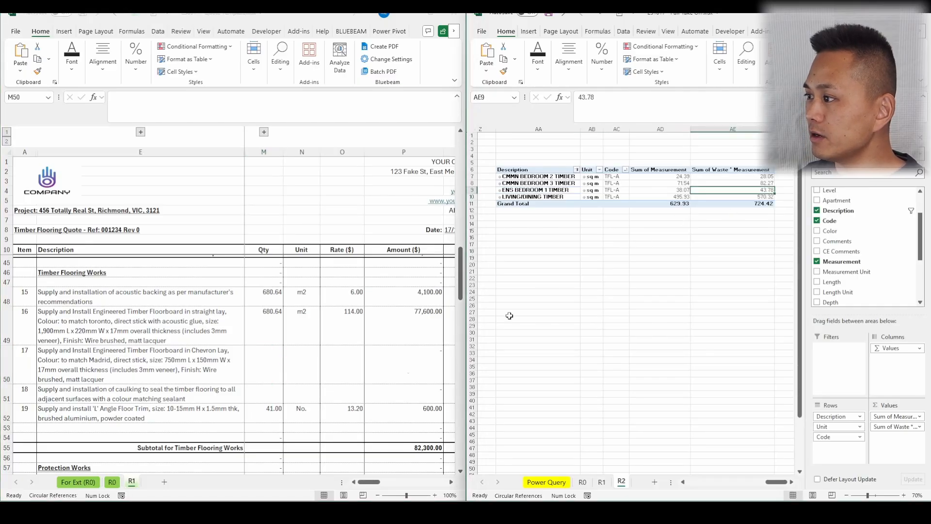
click(266, 354)
text(43.78)
key(Tab)
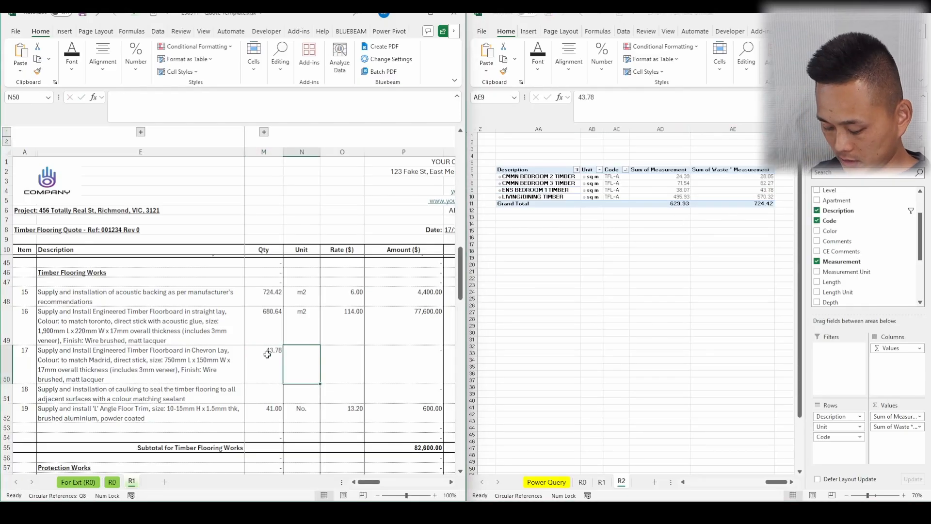
- Copy the unit and rate lookup formula from item 16 to item 17
key(Up)
key(Right)
key(ctrl+c)
key(Down)
key(Return)
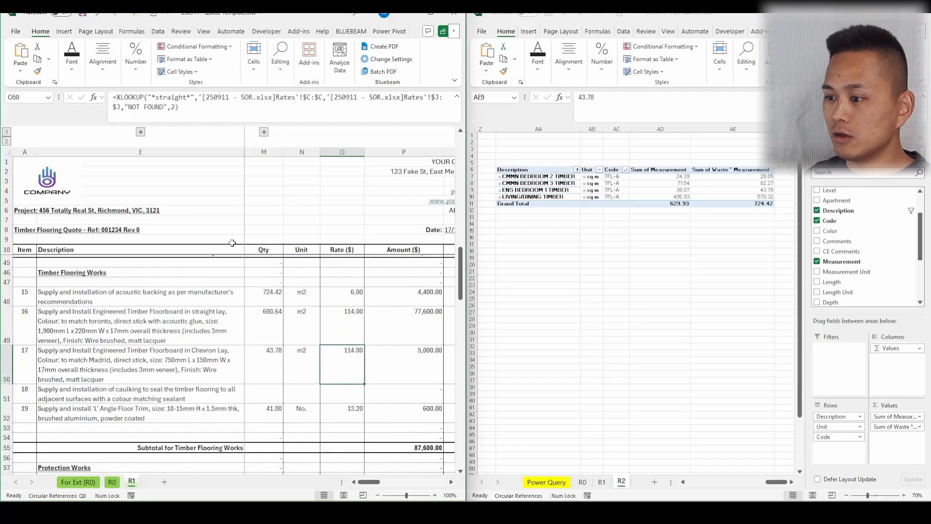
- Change the XLOOKUP search term in item 17's rate to "*chev*"
click(183, 97)
key(BackSpace)
key(BackSpace)
key(BackSpace)
key(BackSpace)
key(BackSpace)
key(BackSpace)
key(BackSpace)
key(BackSpace)
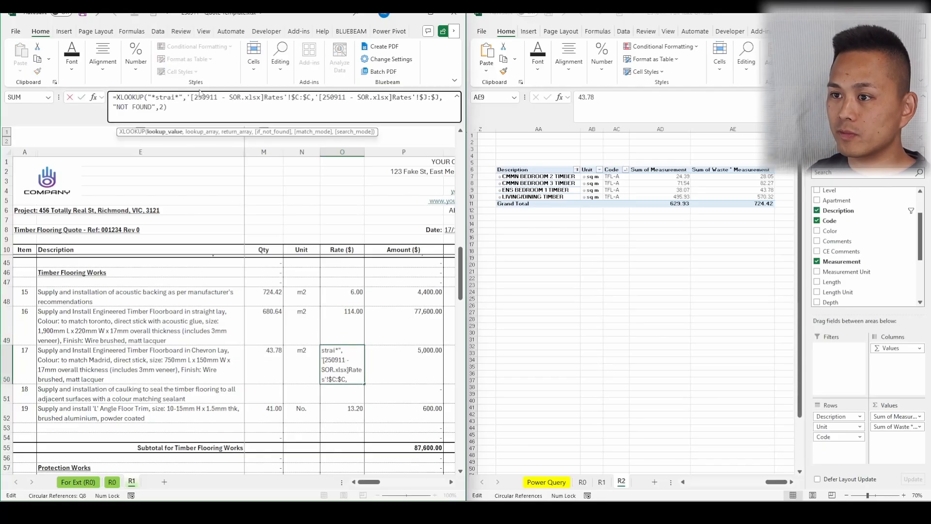
text(ch)
text(evron)
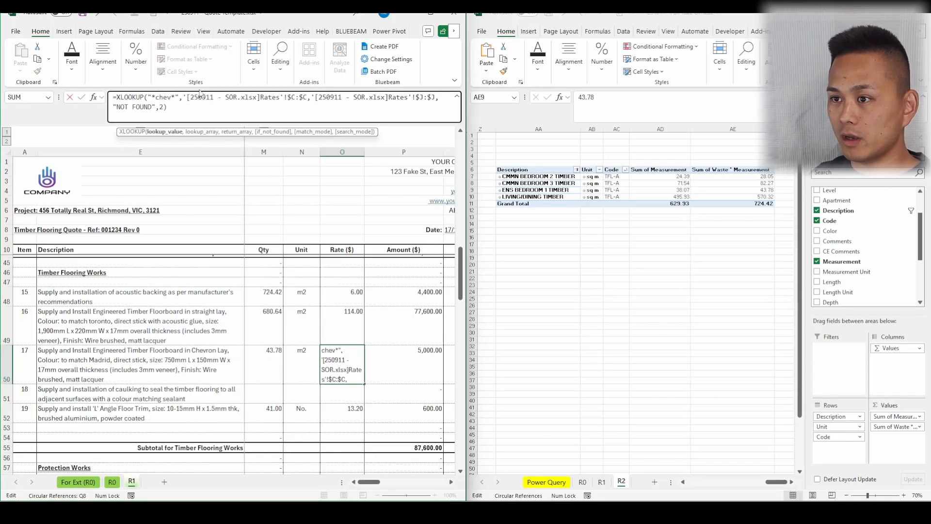
key(Return)
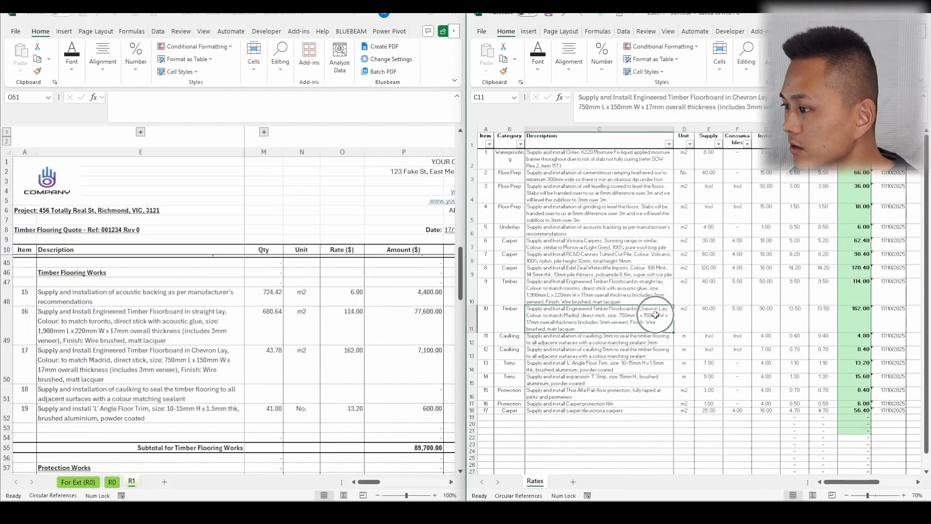
- Search the Description column of the SOR rates for "chevro" to check which rate matches
click(659, 127)
key(ctrl+f)
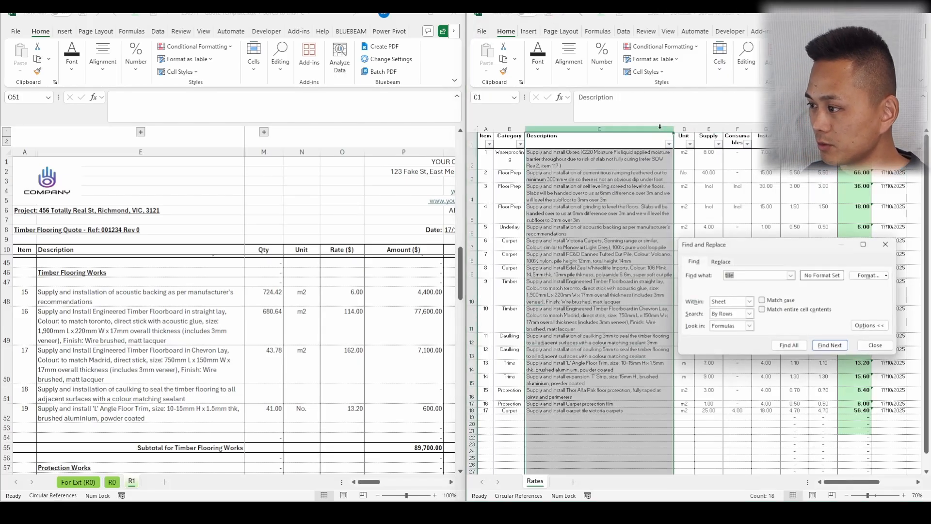
key(Return)
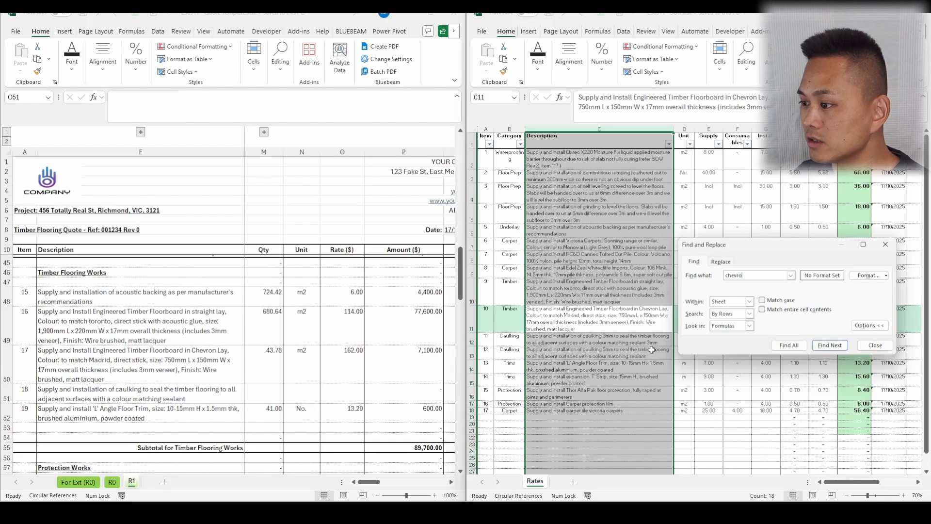
key(Escape)
- Check the two caulking rates in the SOR sheet and set the unit of quote item 18 to m
click(625, 342)
drag(473, 342, 472, 351)
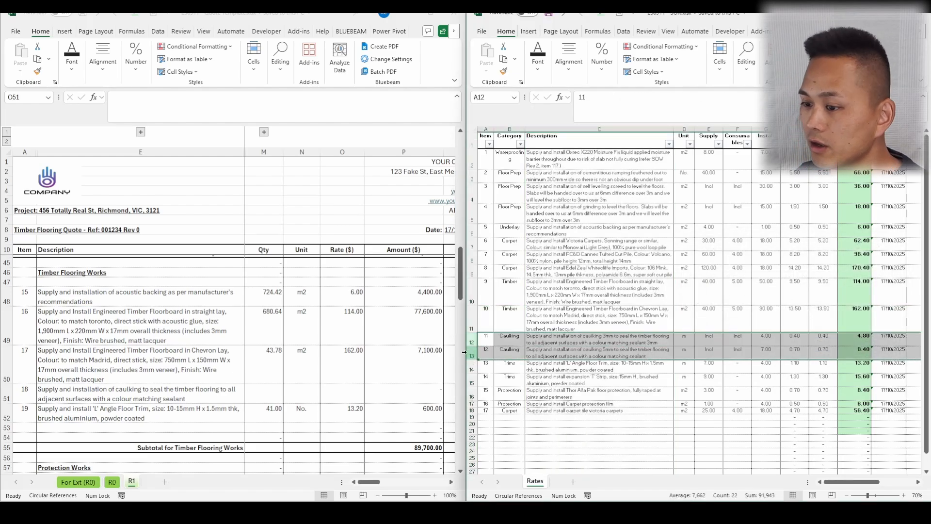
click(309, 394)
click(313, 390)
text(m)
key(Left)
- Switch to the take-off workbook and add the Length field to the values of the R2 pivot table
click(298, 313)
key(alt+Tab)
click(418, 264)
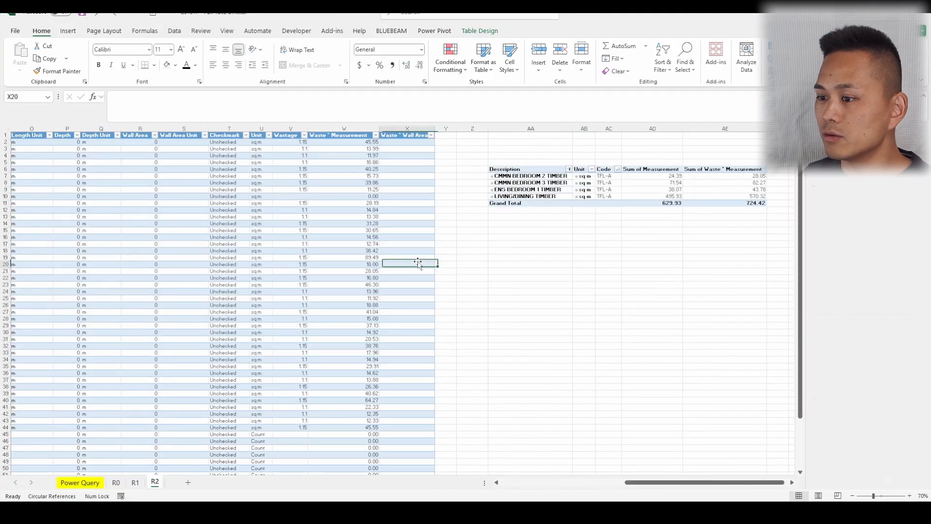
scroll(322, 268, left, 4)
click(382, 176)
scroll(377, 172, left, 3)
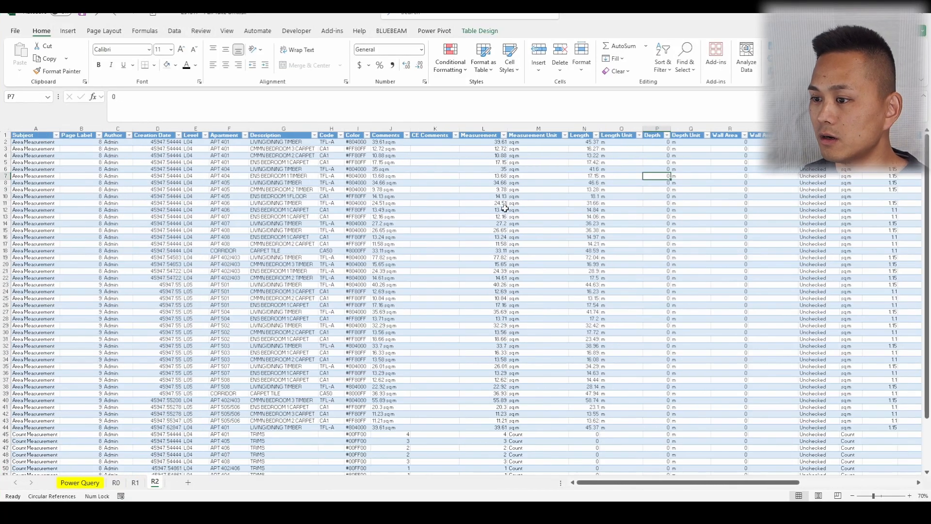
click(316, 226)
click(482, 133)
click(579, 133)
scroll(579, 133, right, 10)
click(596, 182)
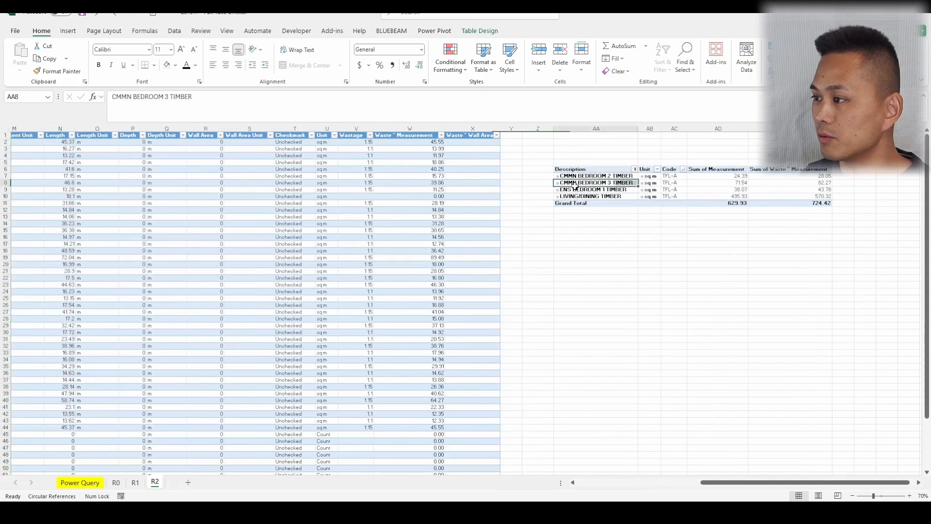
scroll(633, 261, right, 3)
click(818, 282)
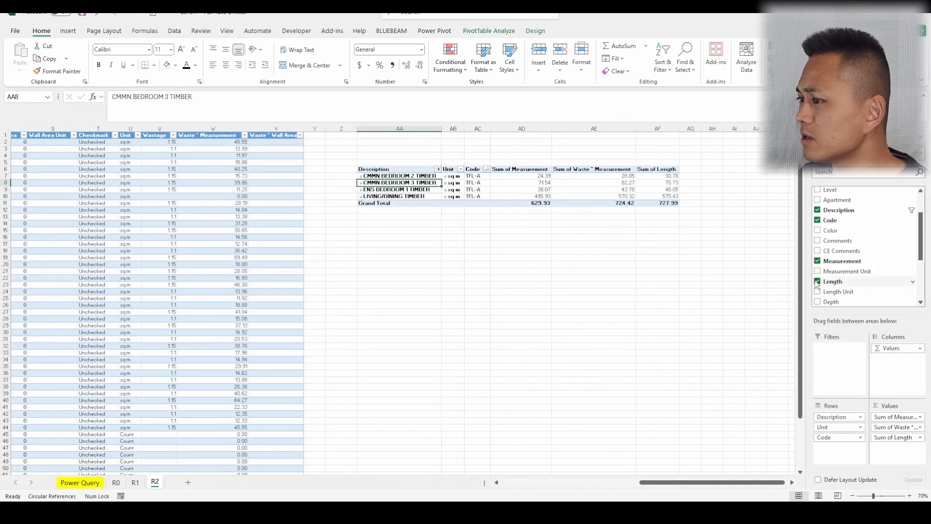
- Check which descriptions the R2 pivot filter includes and sum the lengths of the timber rows
click(438, 169)
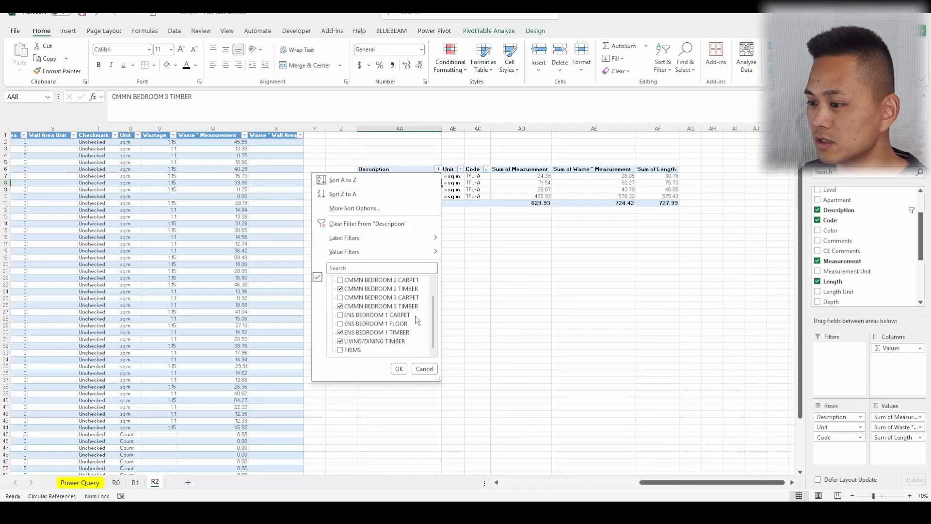
click(399, 369)
click(593, 287)
drag(658, 175, 667, 196)
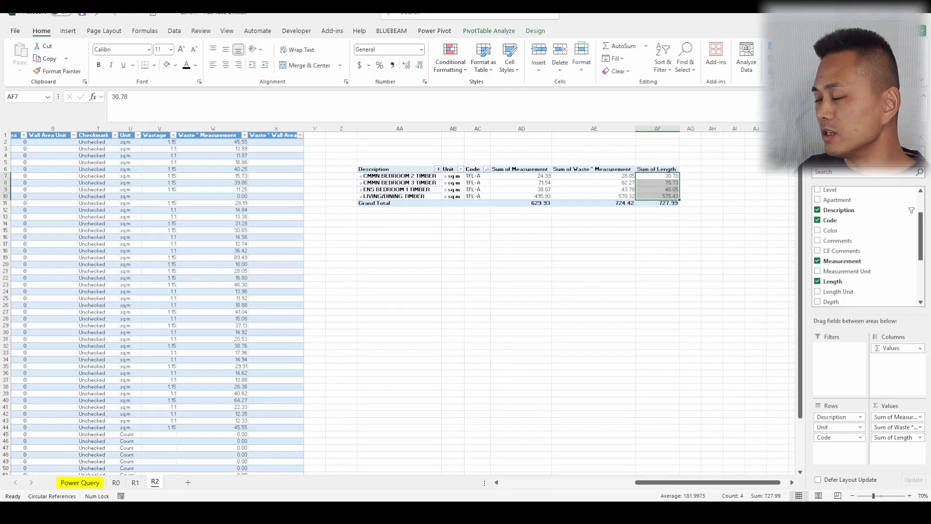
- Place the take-off workbook beside the quote and enter 727.99 as the quantity of caulking item 18
drag(786, 15, 930, 96)
click(738, 230)
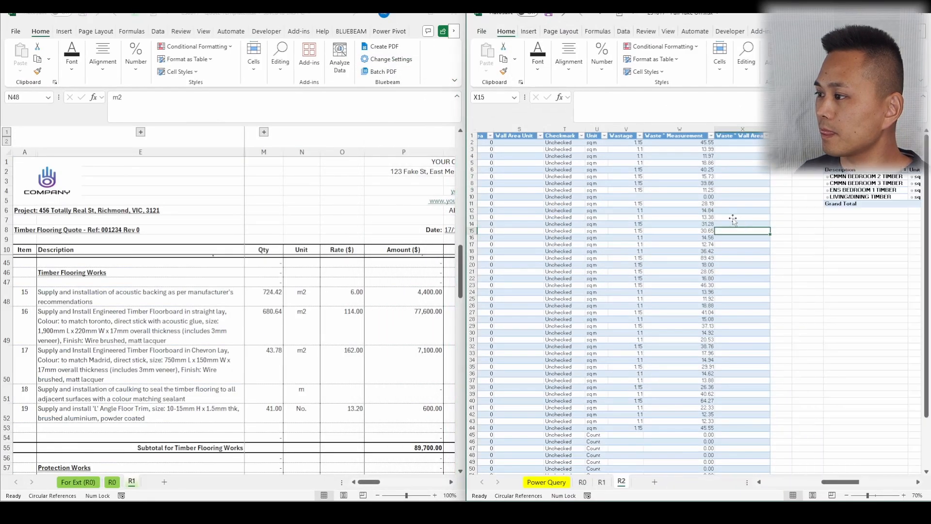
scroll(736, 219, right, 3)
click(277, 390)
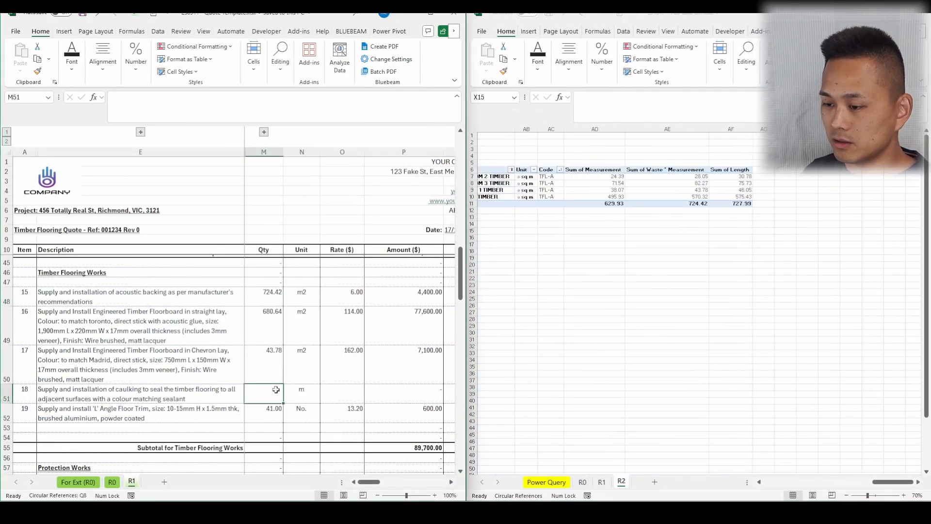
text(727.99)
key(Tab)
key(Tab)
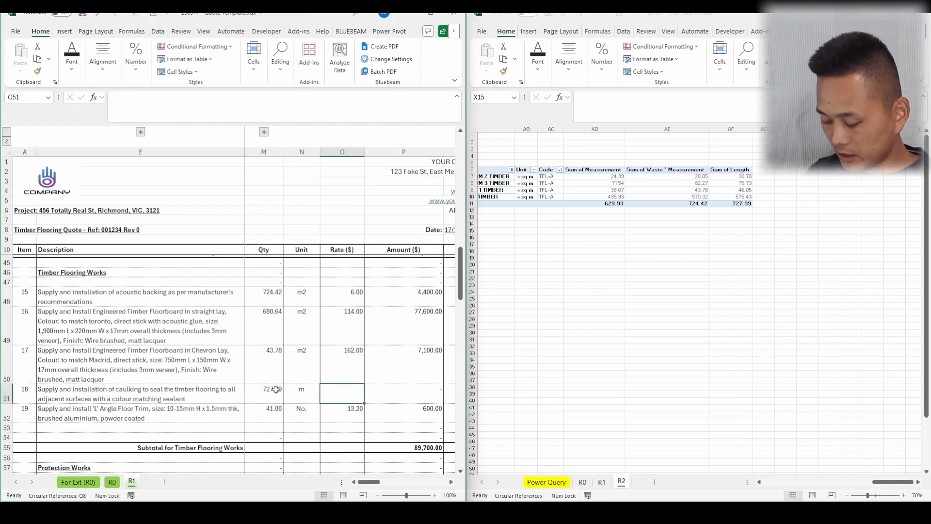
- Copy the rate lookup formula from item 17 to item 18
key(Escape)
click(349, 367)
key(ctrl+c)
click(353, 391)
key(ctrl+v)
key(Escape)
- Change the XLOOKUP search term in item 18's rate to "*caulking*"
double_click(345, 402)
click(184, 110)
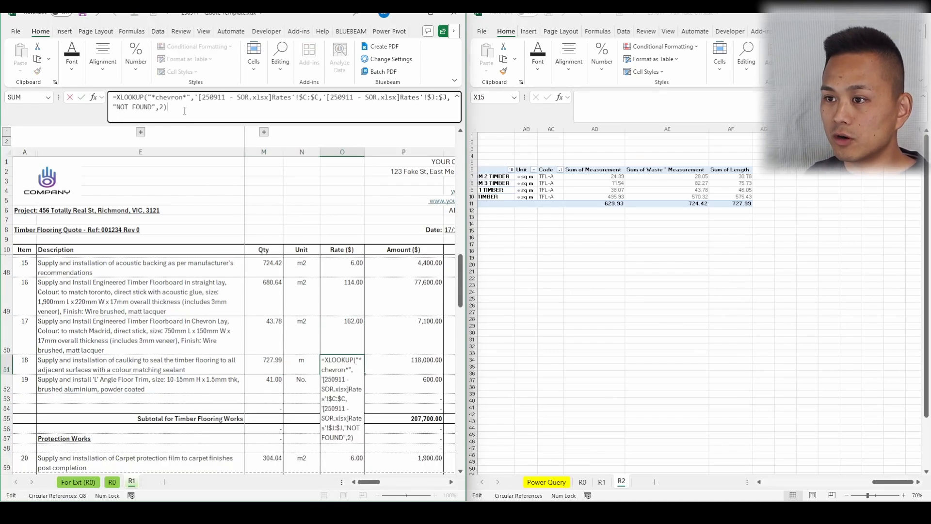
double_click(184, 99)
text(caulkin)
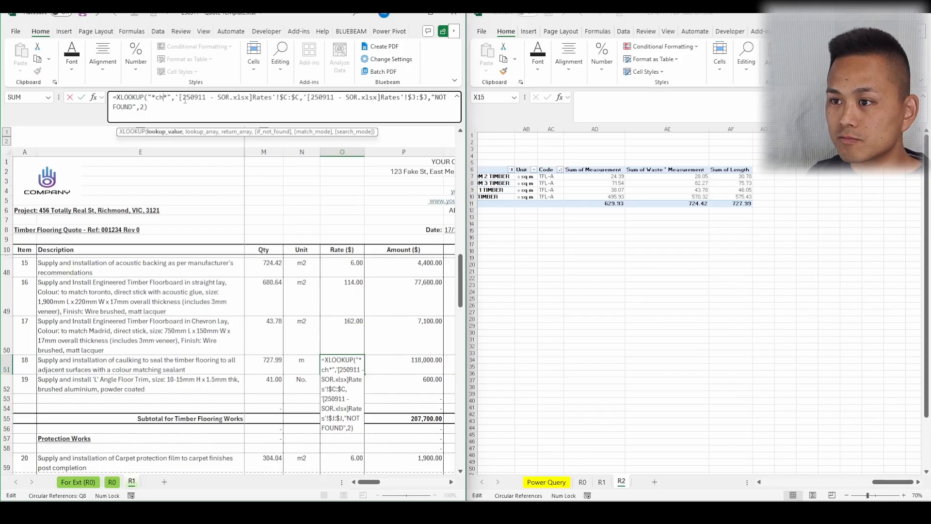
text(g)
key(Return)
- Compare item 18's rate with the 3mm and 5mm caulking rows in the SOR rates
click(346, 364)
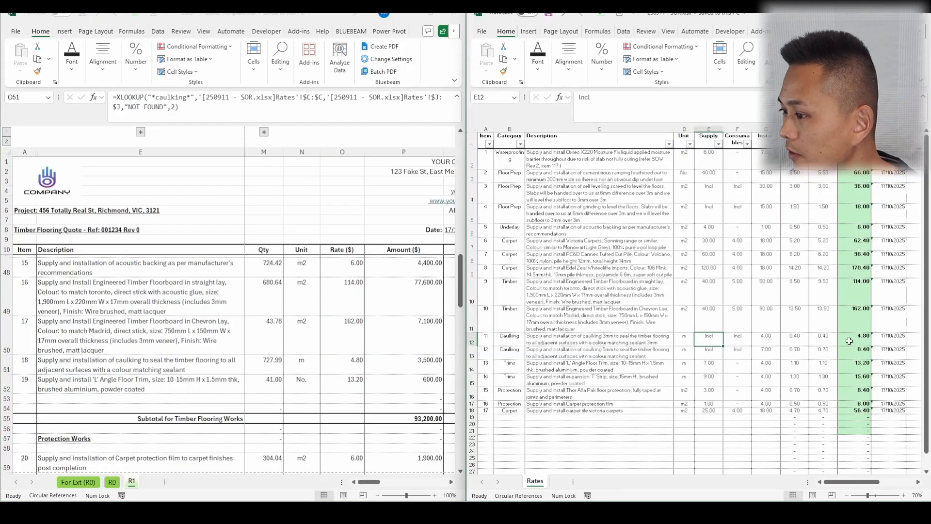
drag(599, 337, 572, 352)
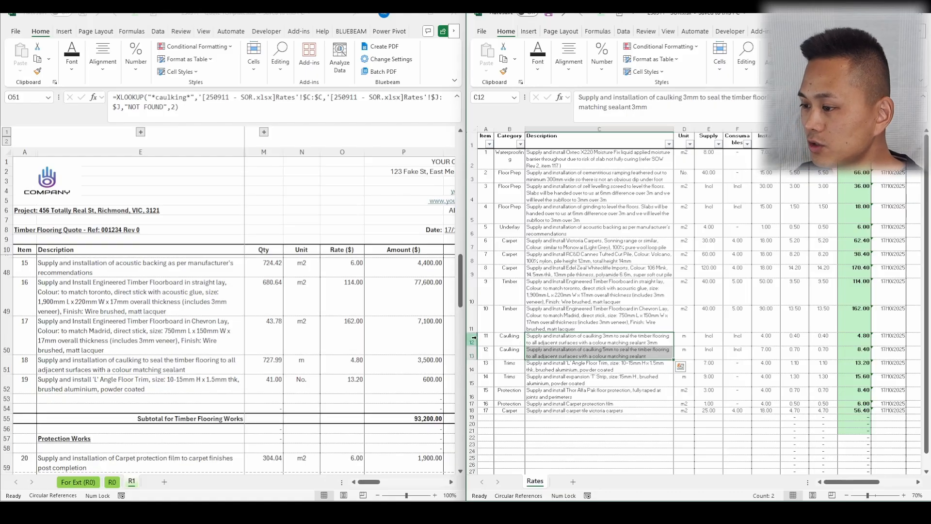
drag(473, 338, 473, 348)
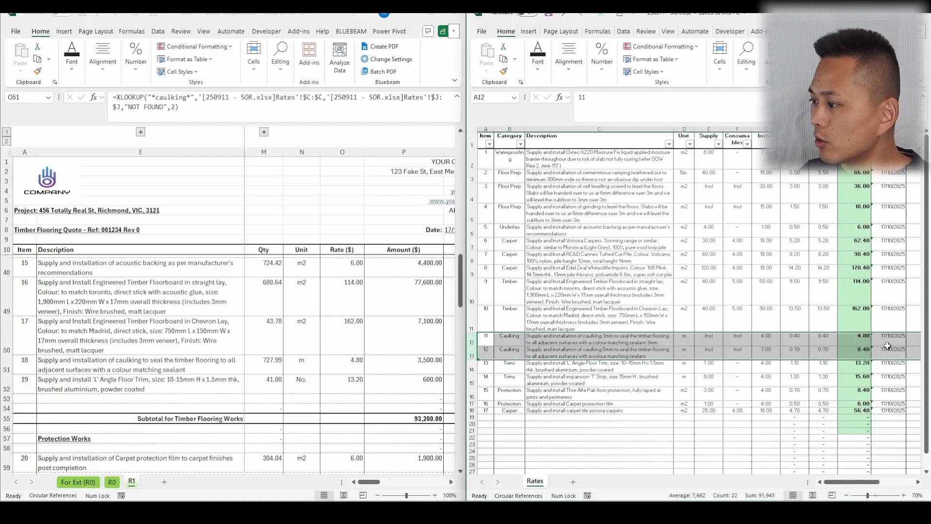
drag(858, 341, 858, 350)
click(584, 354)
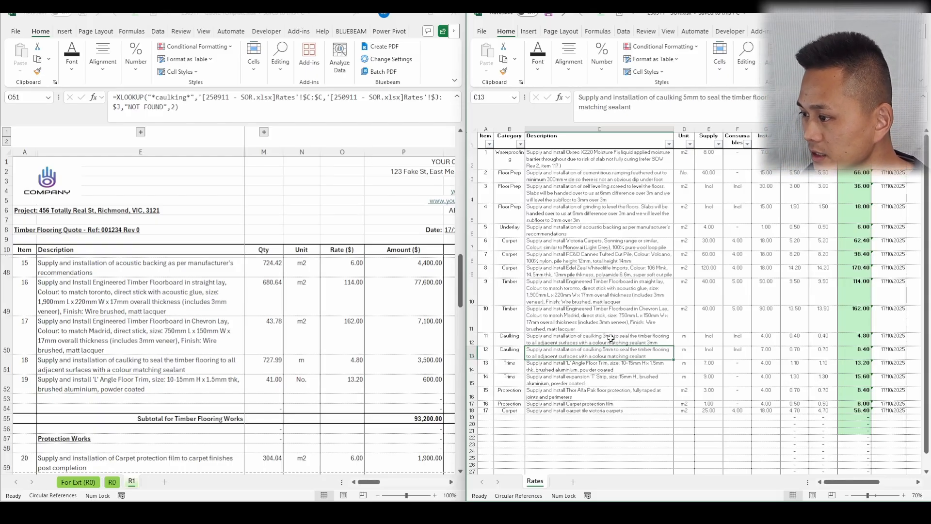
- Narrow the XLOOKUP search term in item 18's rate to "*caulking 5mm*"
click(420, 359)
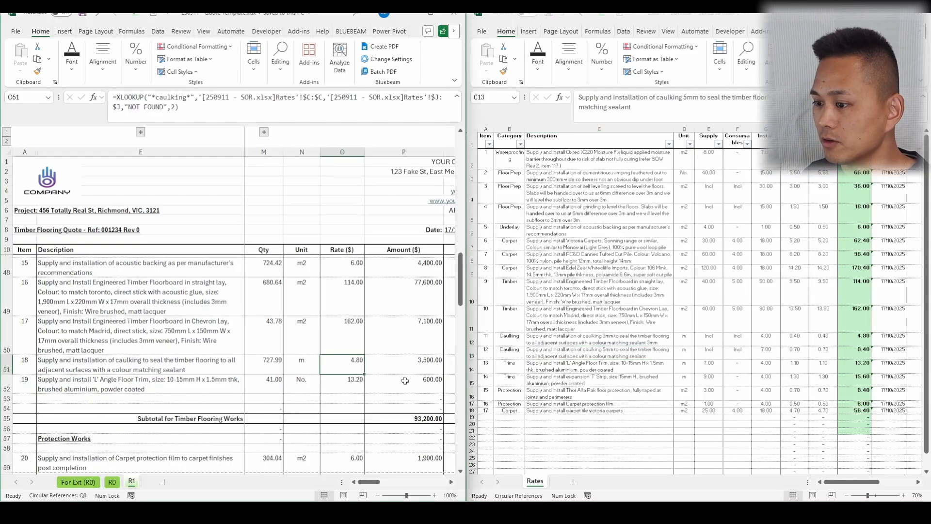
click(187, 96)
text(5mm)
key(Return)
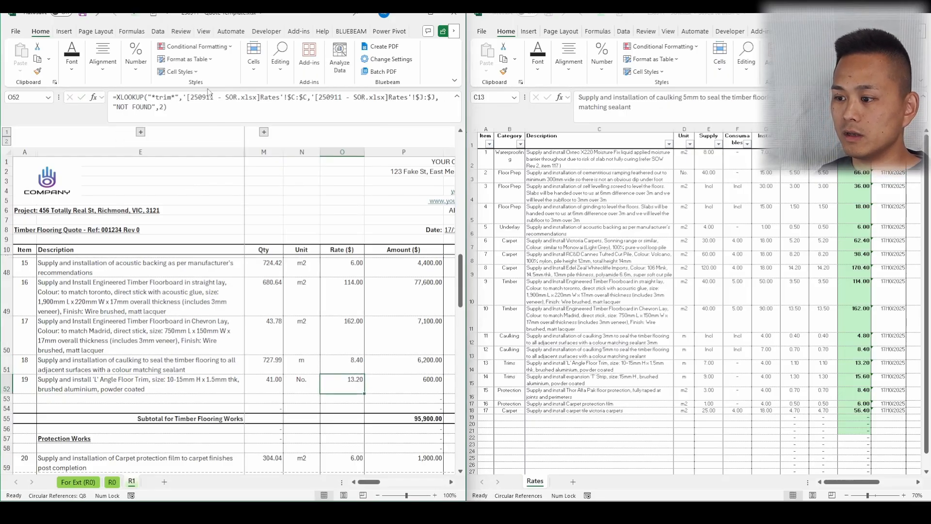
- Check the words "caulking 5mm" in the SOR description against item 18's lookup formula
key(Up)
click(616, 356)
double_click(598, 354)
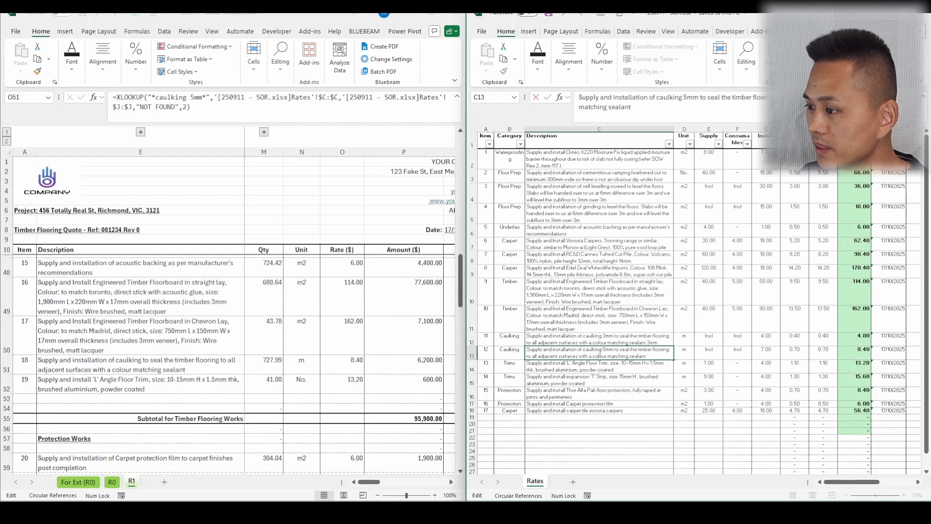
drag(585, 349, 583, 350)
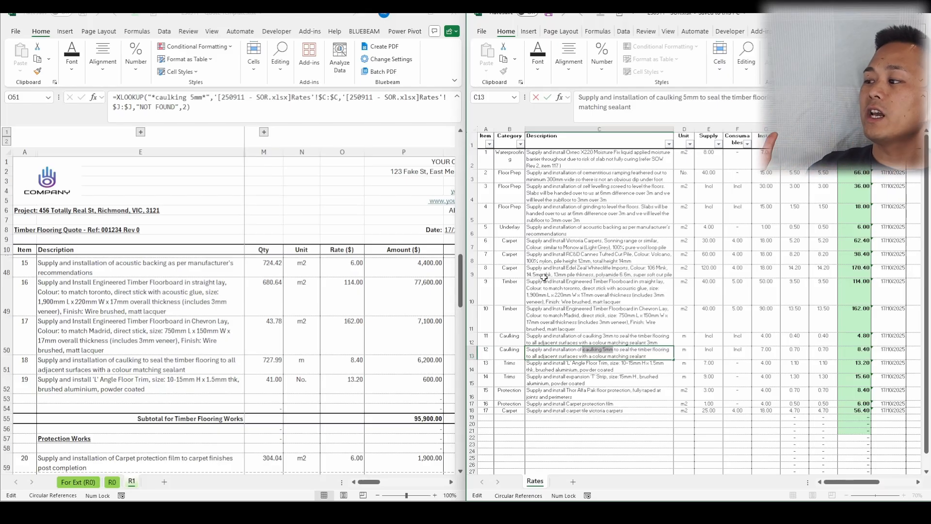
- Change the XLOOKUP search term in item 18's rate to "*caulking 3mm*"
click(587, 341)
click(338, 367)
double_click(339, 365)
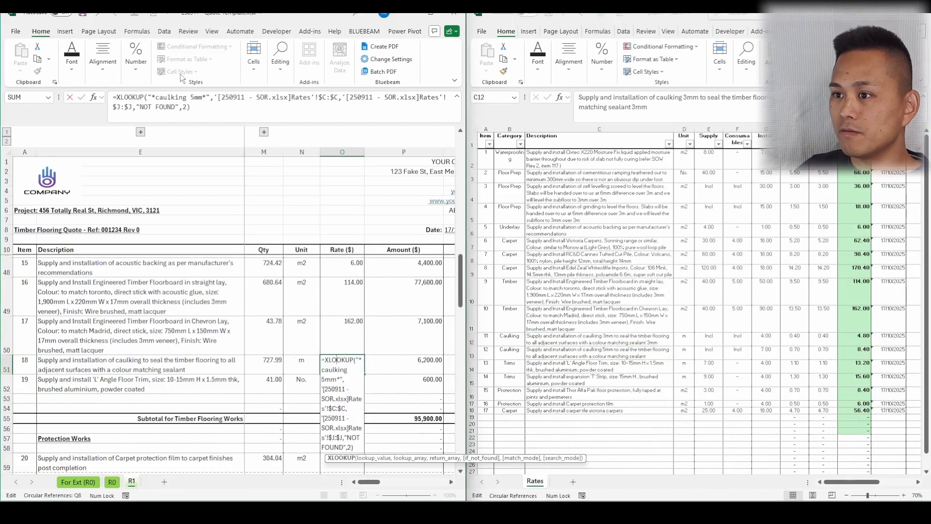
key(Escape)
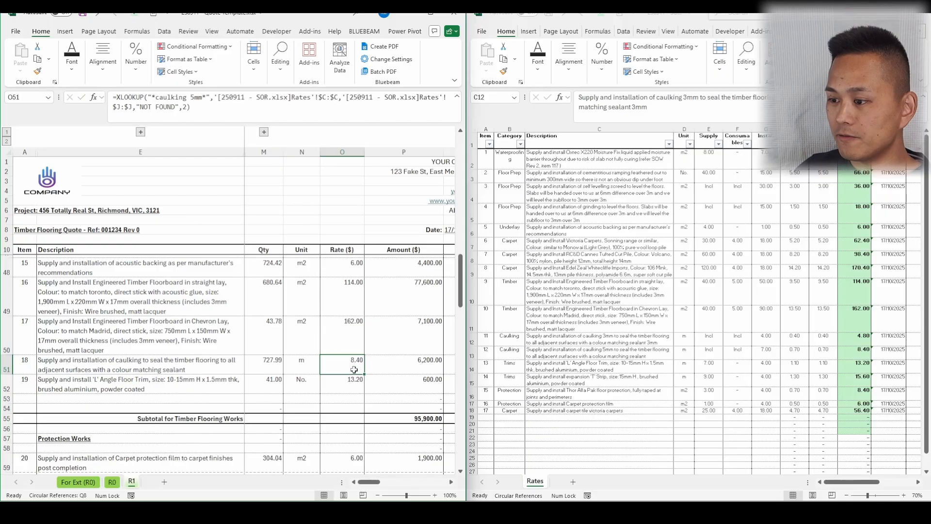
click(191, 97)
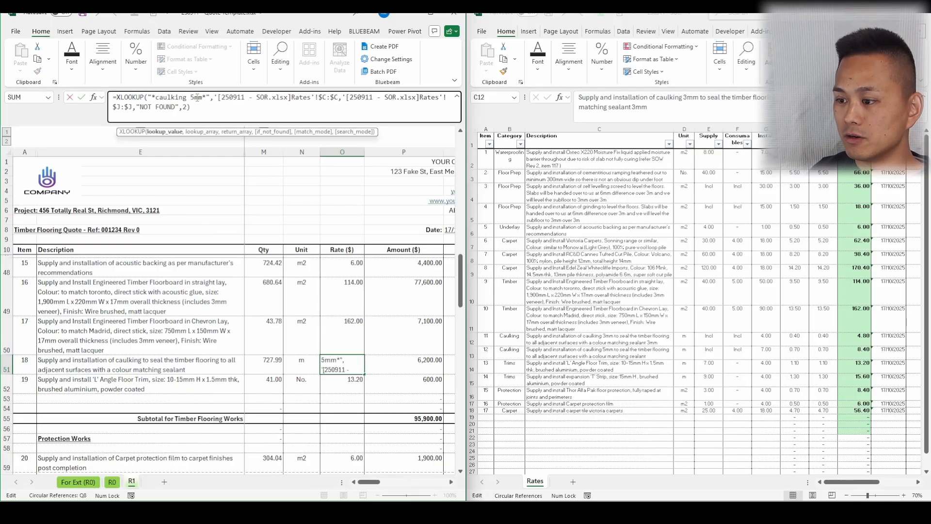
key(Delete)
text(3)
key(Return)
- Review the 3mm and 5mm caulking rows in the SOR sheet against item 18's rate in the quote
click(898, 339)
click(796, 352)
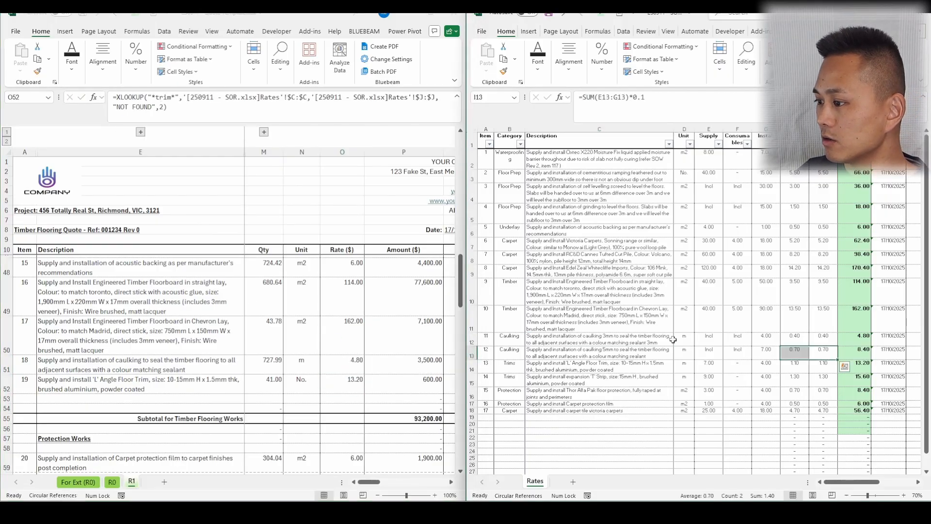
click(655, 339)
click(645, 353)
click(354, 357)
click(353, 351)
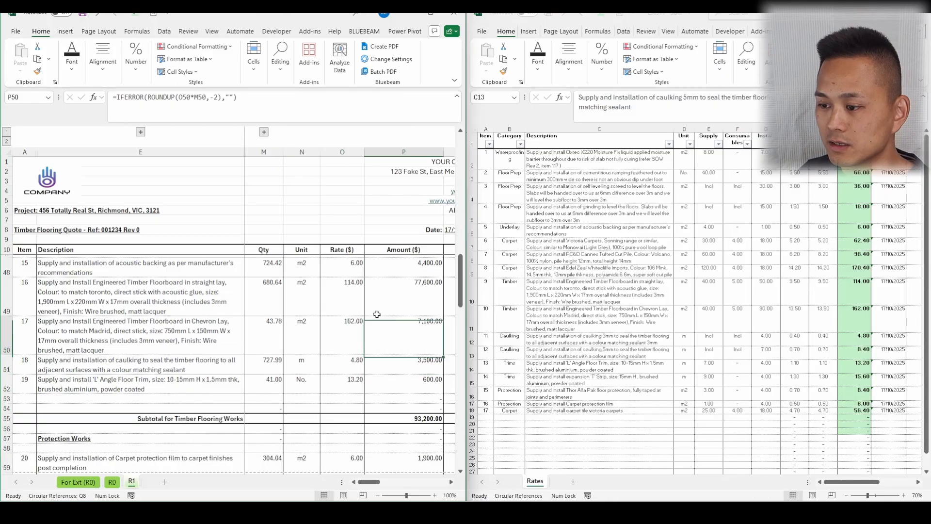
- Check which carpet and timber quantities the formulas of protection items 20 and 21 add up
scroll(291, 368, down, 3)
double_click(262, 379)
key(Return)
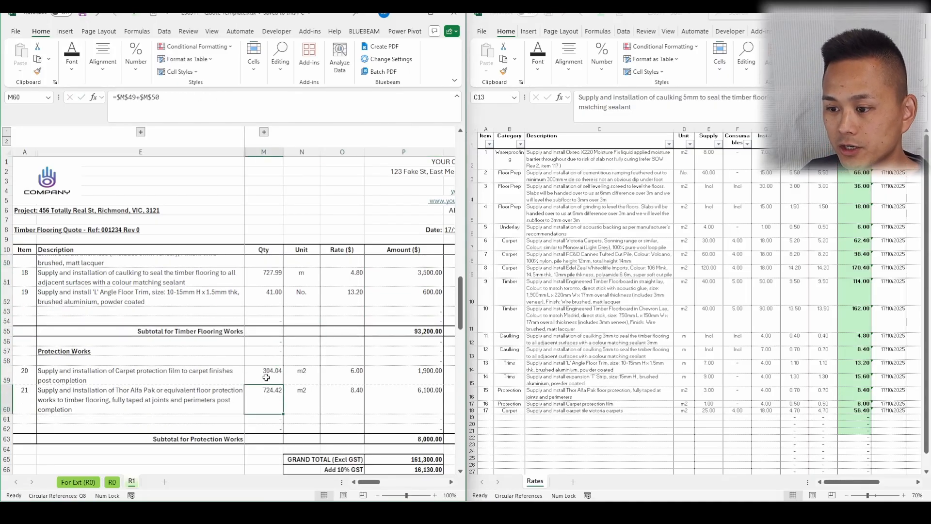
click(268, 373)
double_click(268, 373)
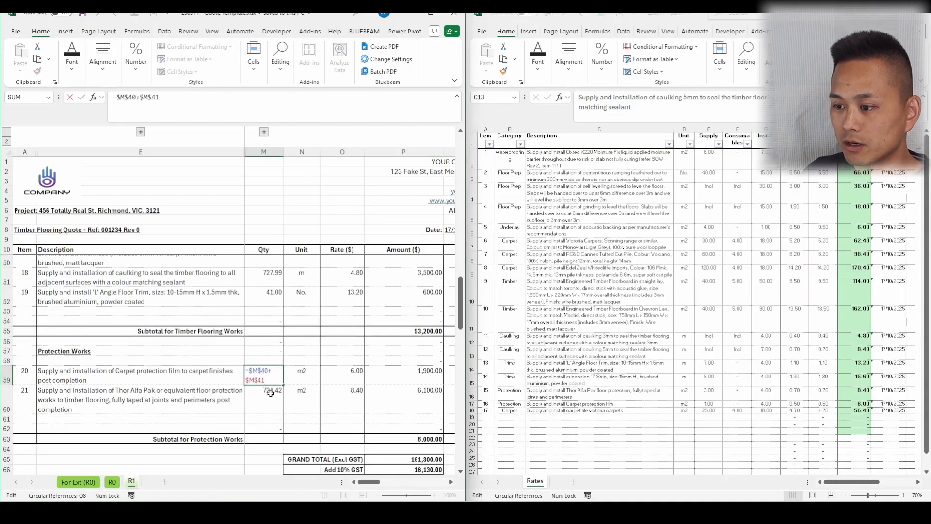
scroll(268, 373, up, 6)
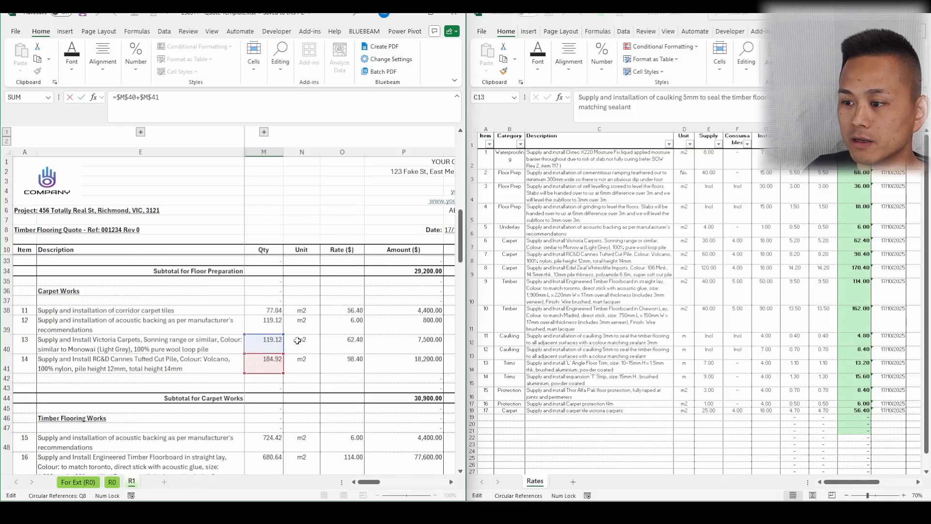
scroll(242, 311, down, 5)
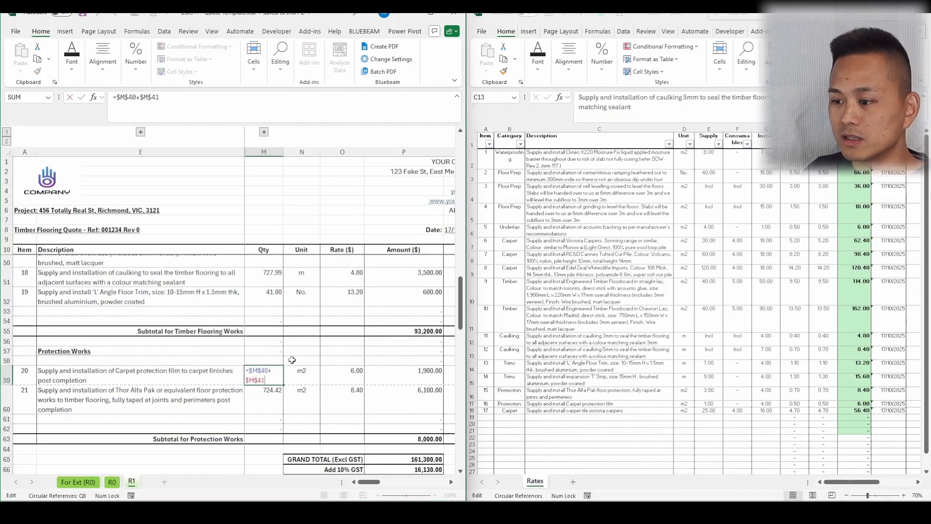
scroll(283, 364, up, 4)
scroll(283, 364, down, 2)
scroll(283, 368, down, 2)
key(Escape)
double_click(272, 450)
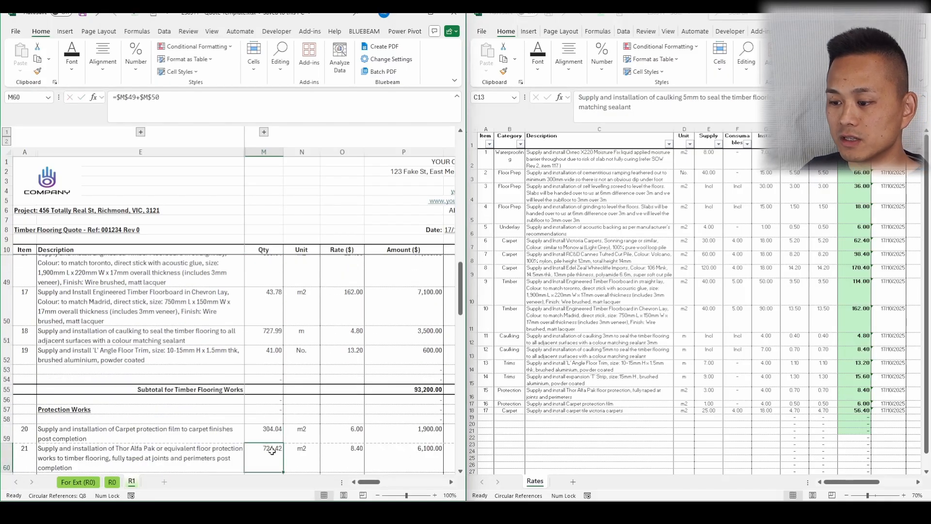
scroll(305, 373, up, 3)
key(Return)
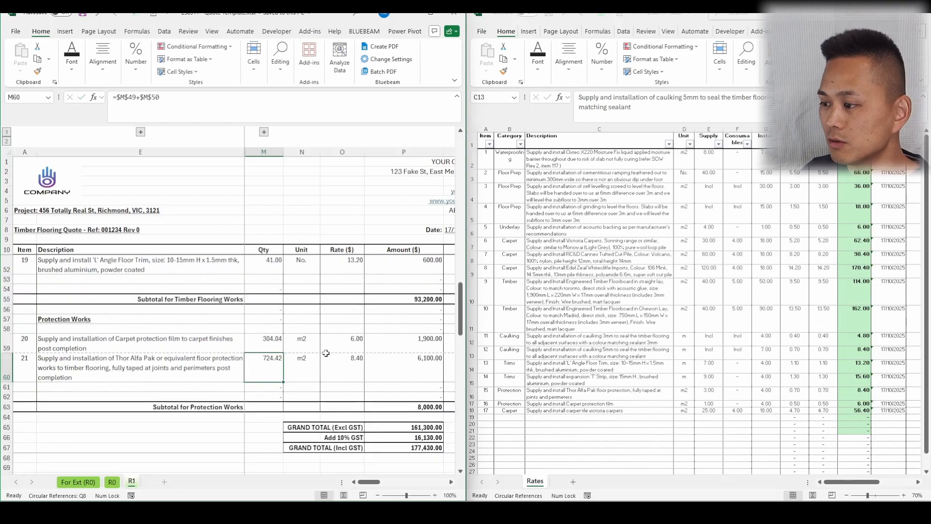
- Switch to the take-off workbook and check the R2 pivot's timber total with waste against protection item 21's quantity in the quote
click(689, 332)
key(alt+Tab)
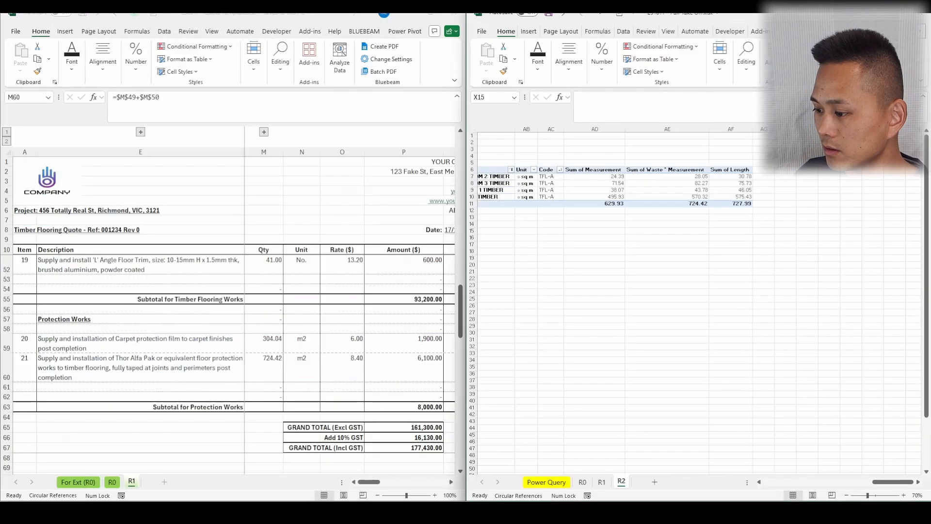
drag(666, 319, 663, 314)
scroll(645, 217, left, 3)
click(768, 240)
scroll(727, 241, right, 1)
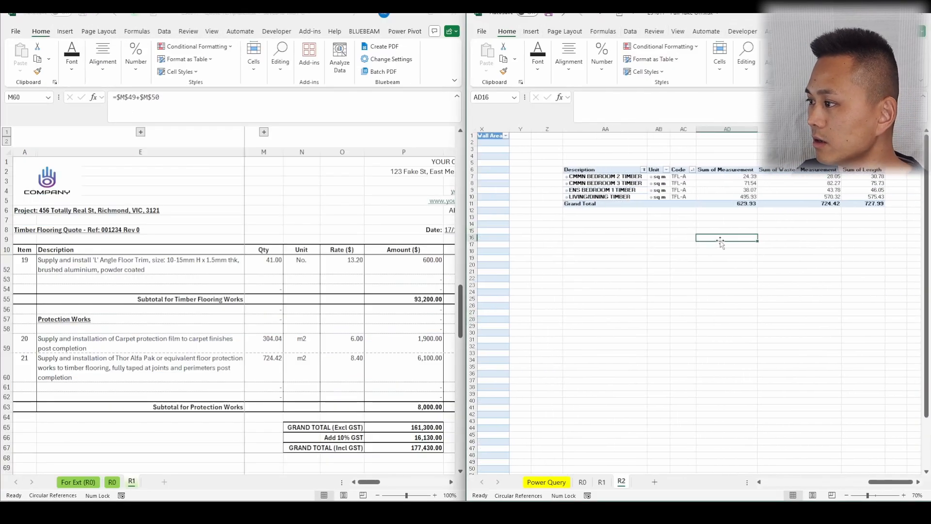
click(700, 183)
scroll(616, 248, right, 1)
scroll(669, 257, right, 1)
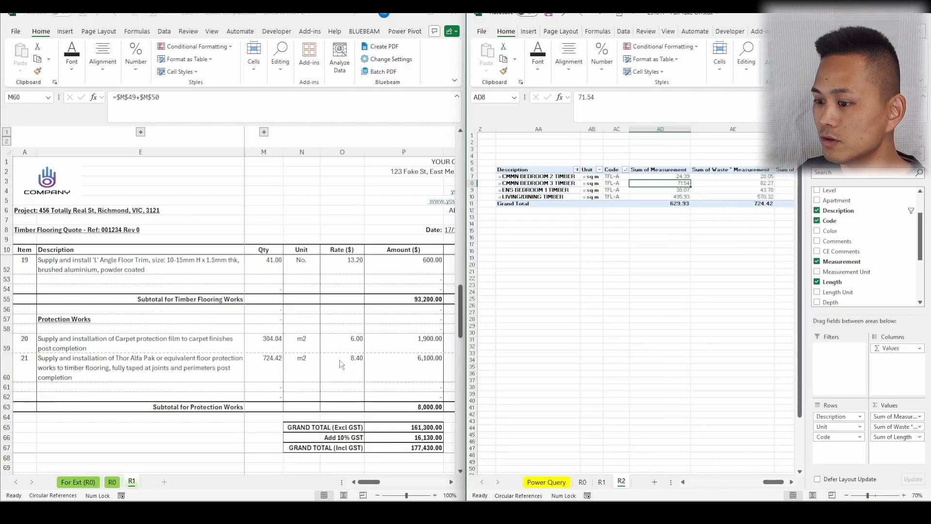
click(270, 366)
scroll(738, 192, up, 3)
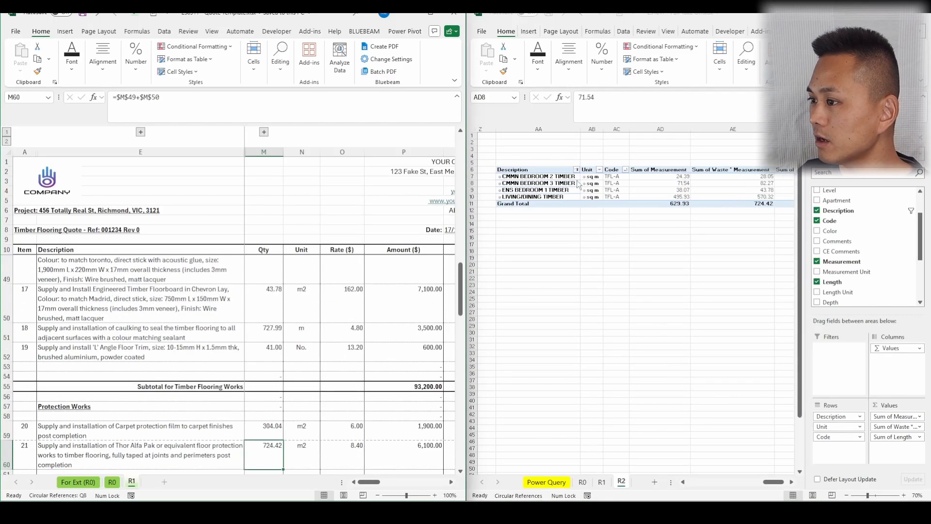
- Filter the R2 pivot table's Description field to the entries containing "carpet"
click(577, 170)
click(480, 268)
text(carpet)
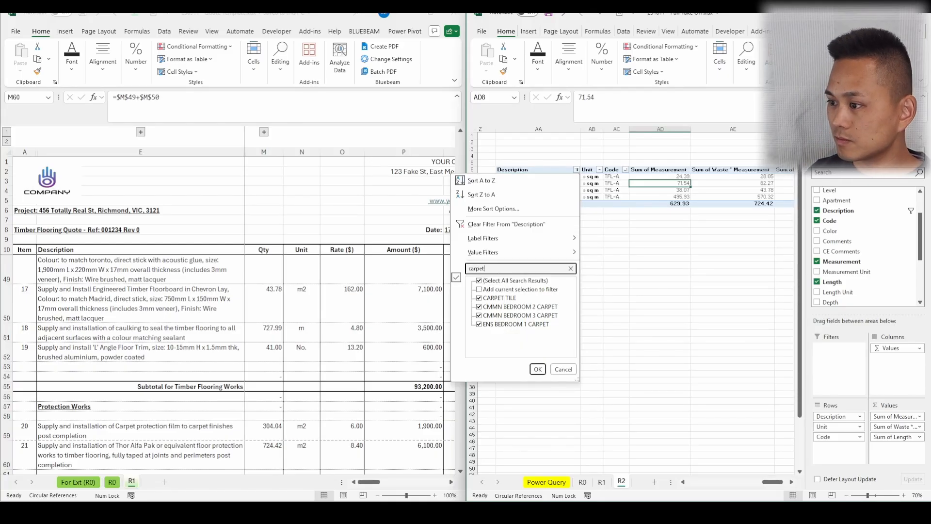
click(538, 369)
click(616, 285)
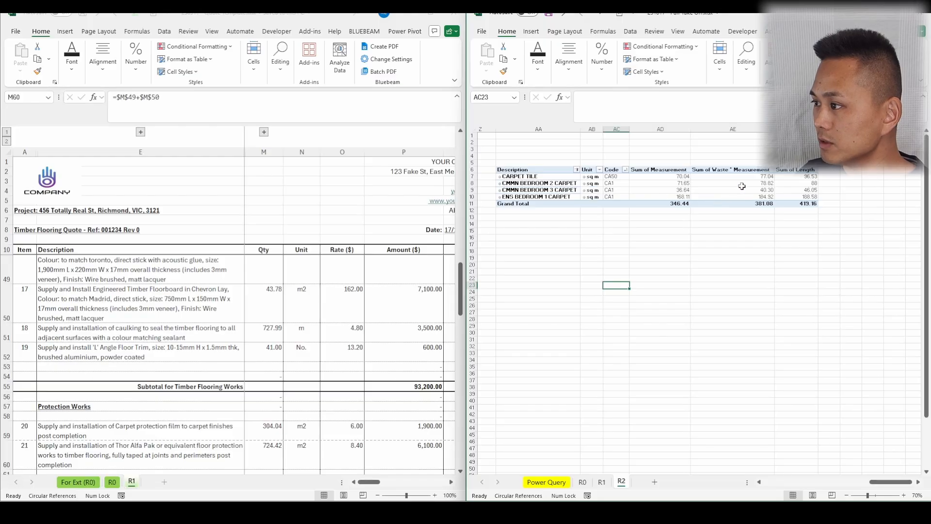
click(760, 211)
- Add the corridor carpet tile quantity in M38 to carpet protection item 20's quantity formula
scroll(260, 394, down, 1)
click(260, 394)
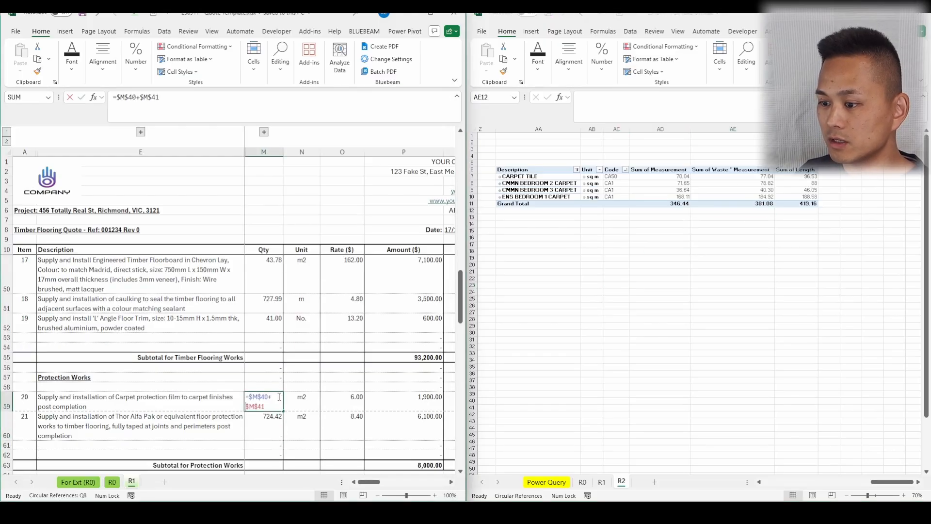
scroll(281, 383, up, 6)
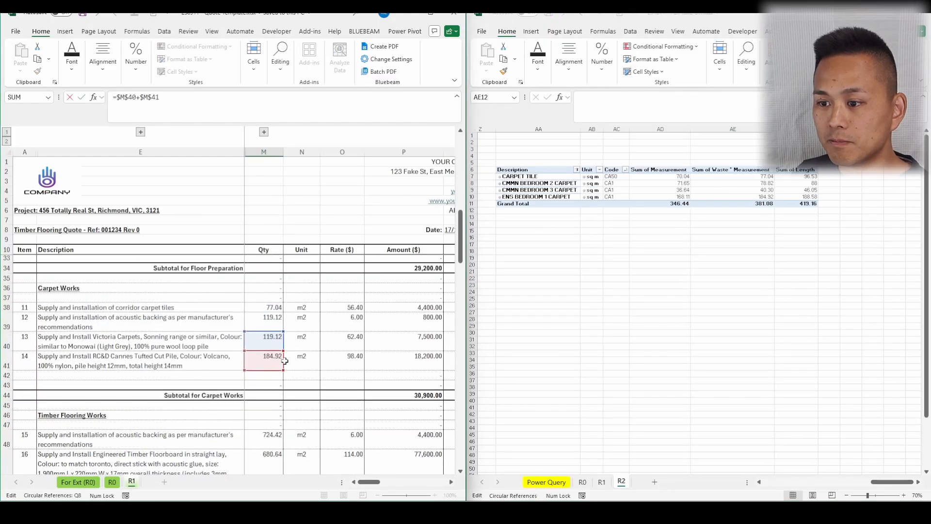
click(207, 120)
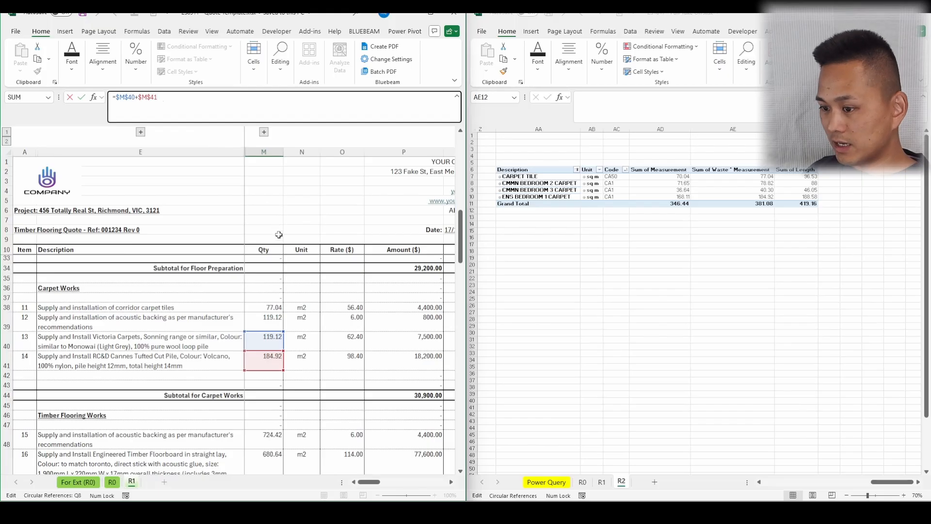
text(+)
click(279, 308)
key(Return)
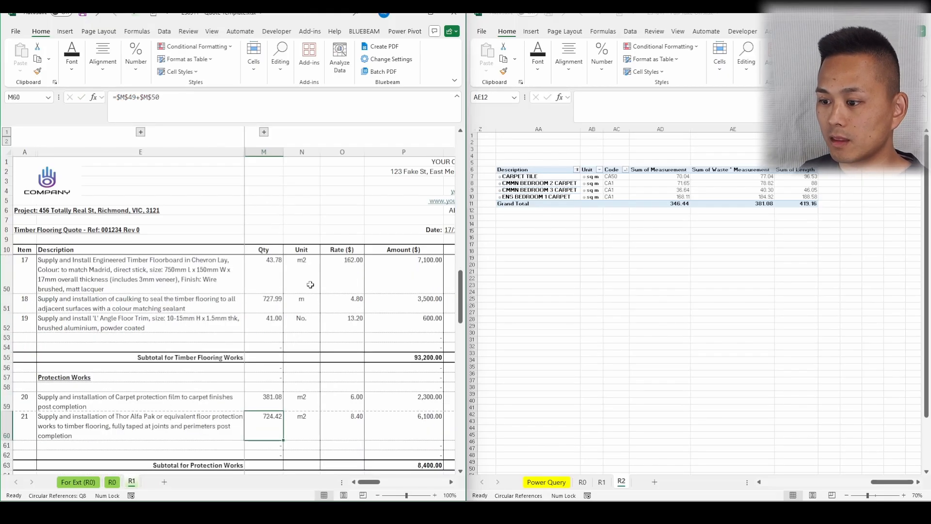
- Maximise the quote workbook and review its protection works items, subtotal and grand totals
click(283, 406)
click(388, 370)
click(430, 14)
scroll(410, 278, down, 1)
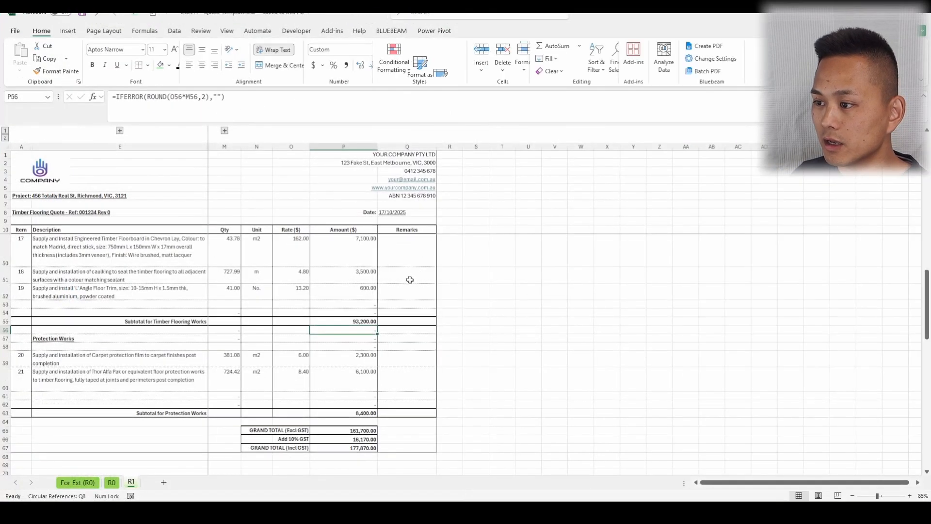
click(410, 287)
scroll(369, 339, down, 2)
scroll(287, 380, up, 1)
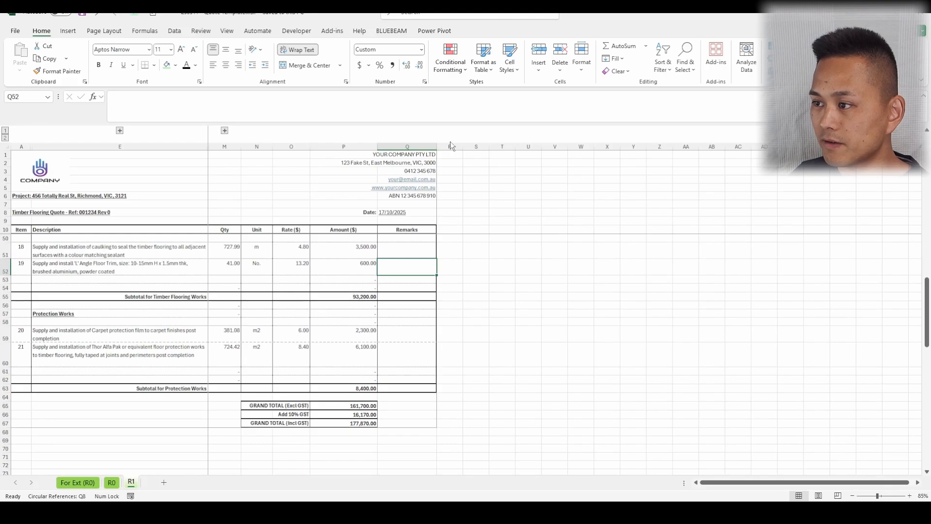
- Check the R1 quote sheet's pages in the print preview, then return to the sheet
click(364, 406)
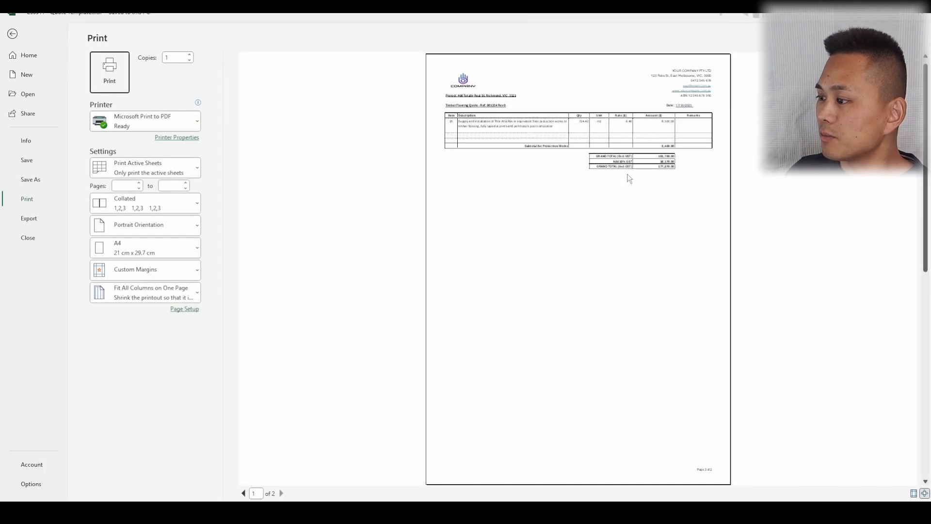
scroll(629, 178, up, 3)
key(Escape)
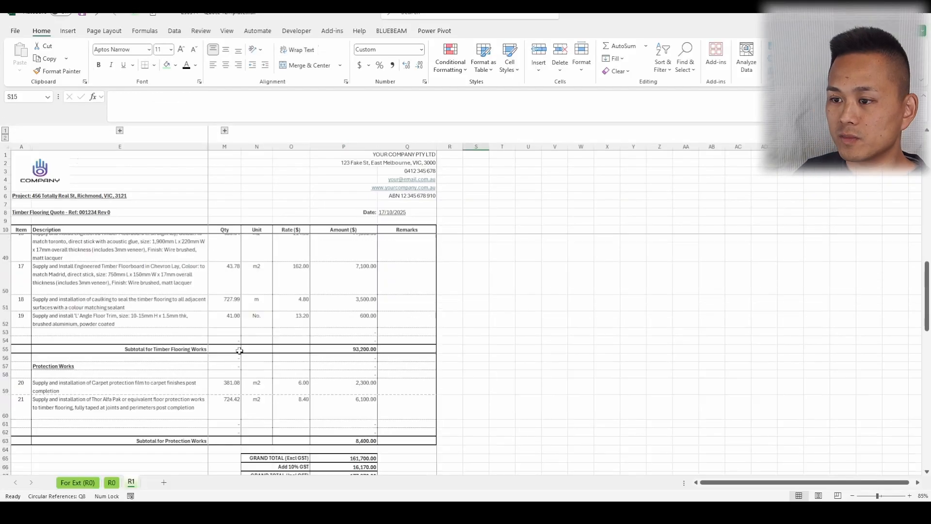
- Change the revision in the Timber Flooring Quote reference in cell A8 to Rev 1
click(118, 216)
key(Left)
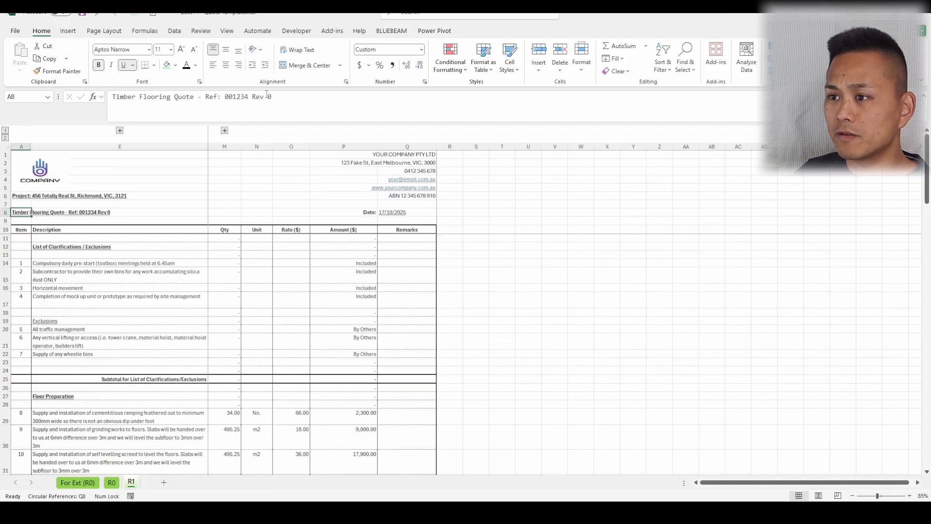
click(230, 99)
key(End)
key(BackSpace)
text(1)
key(Return)
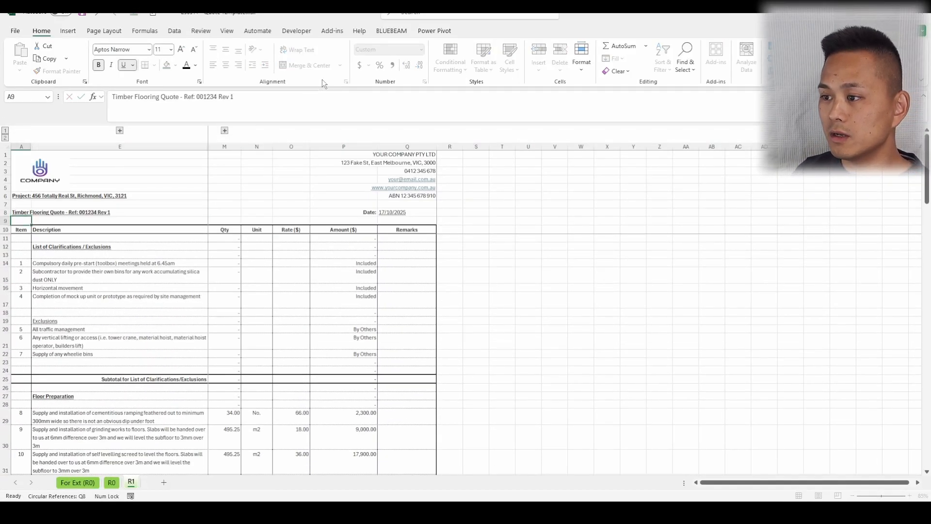
- Check the quote date's formula and review the remaining R1 quote sections down the sheet
click(386, 210)
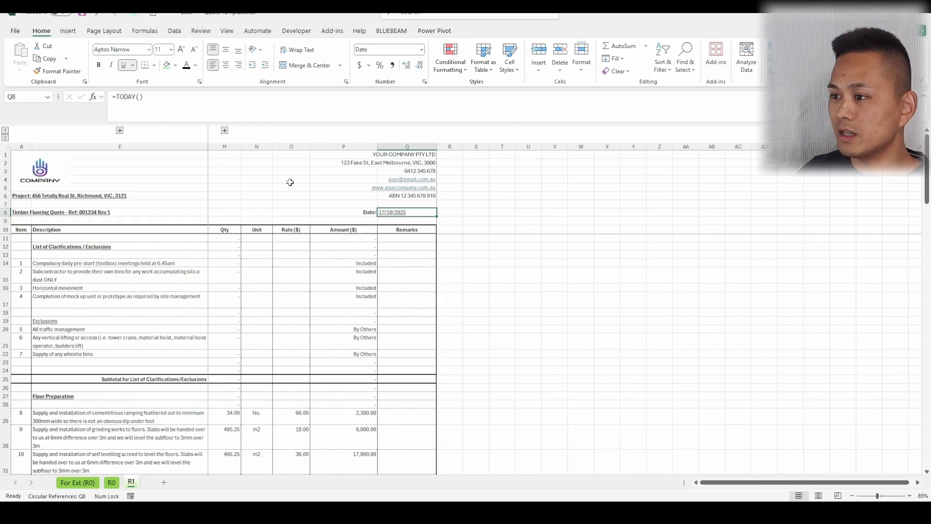
click(221, 321)
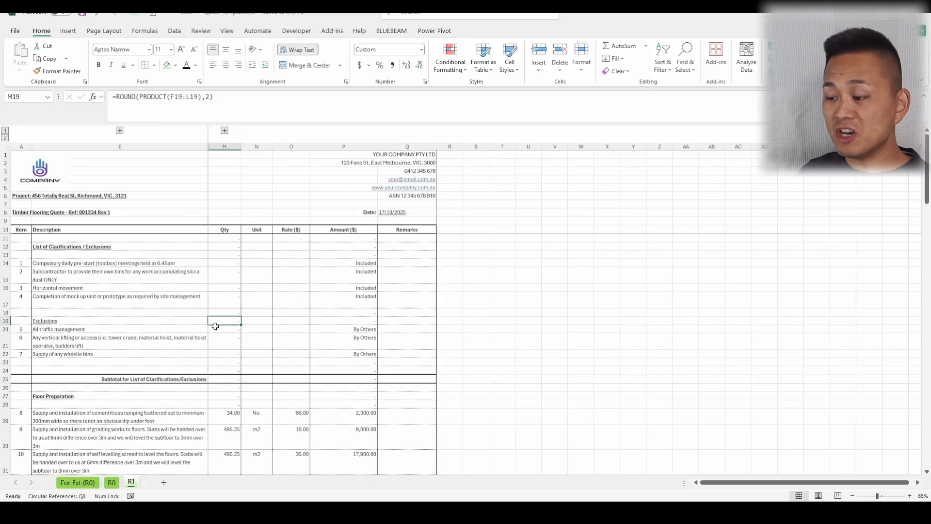
scroll(279, 303, down, 6)
click(421, 299)
scroll(420, 298, down, 3)
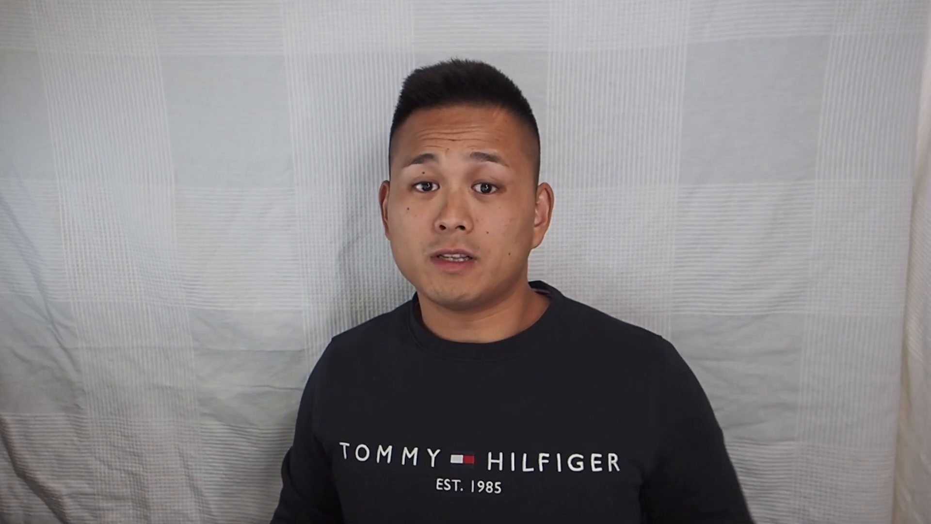